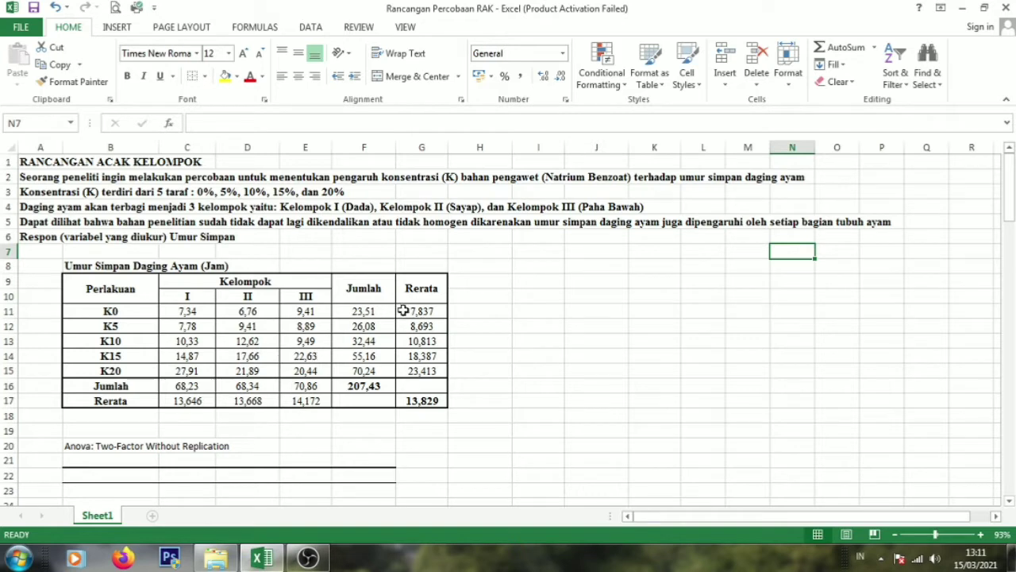
Step: Clear the Jumlah and Rerata results from the table, emptying F11:G17 and C16:E17
drag(358, 315, 415, 400)
key(Delete)
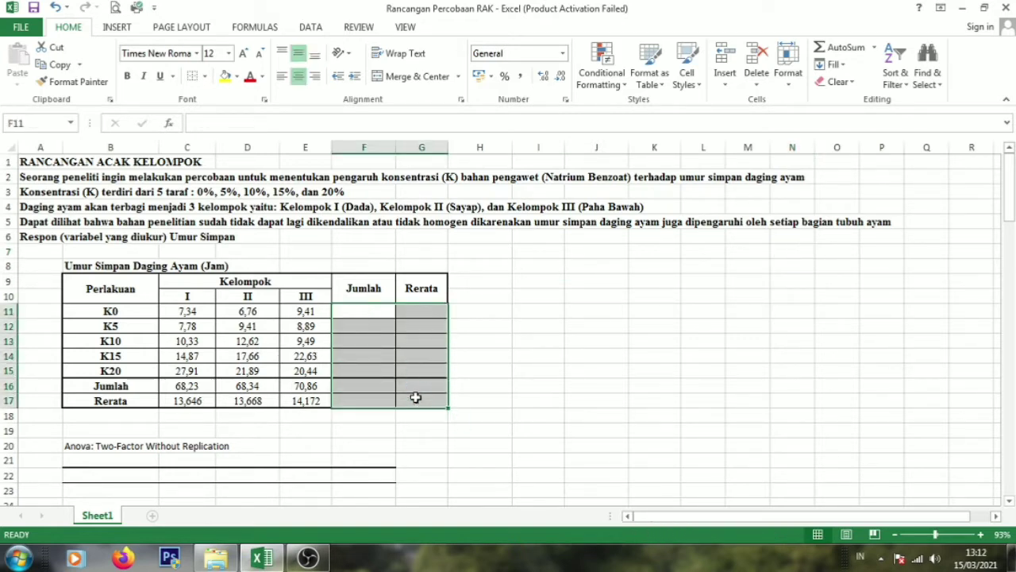
drag(191, 387, 333, 404)
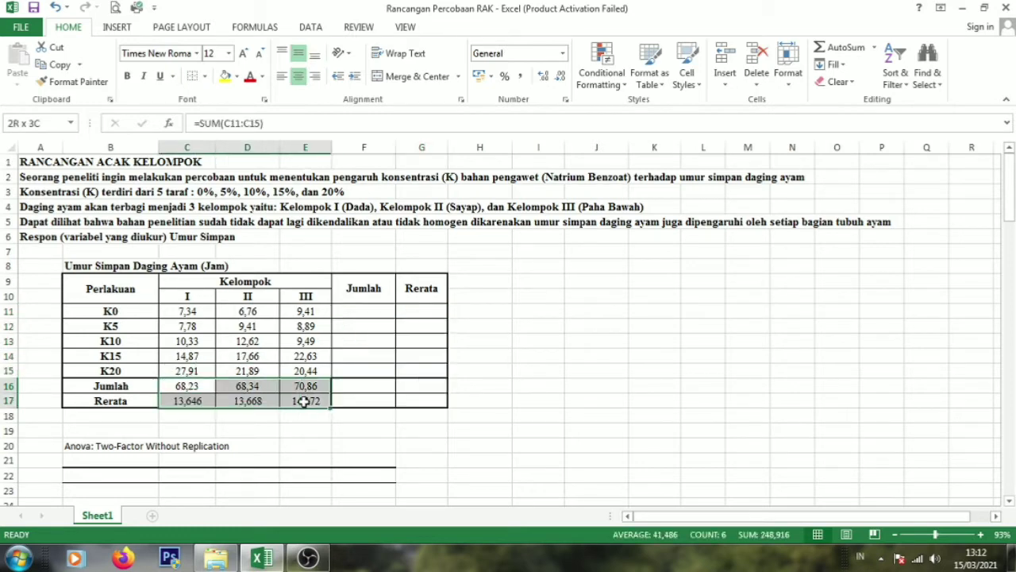
key(Home)
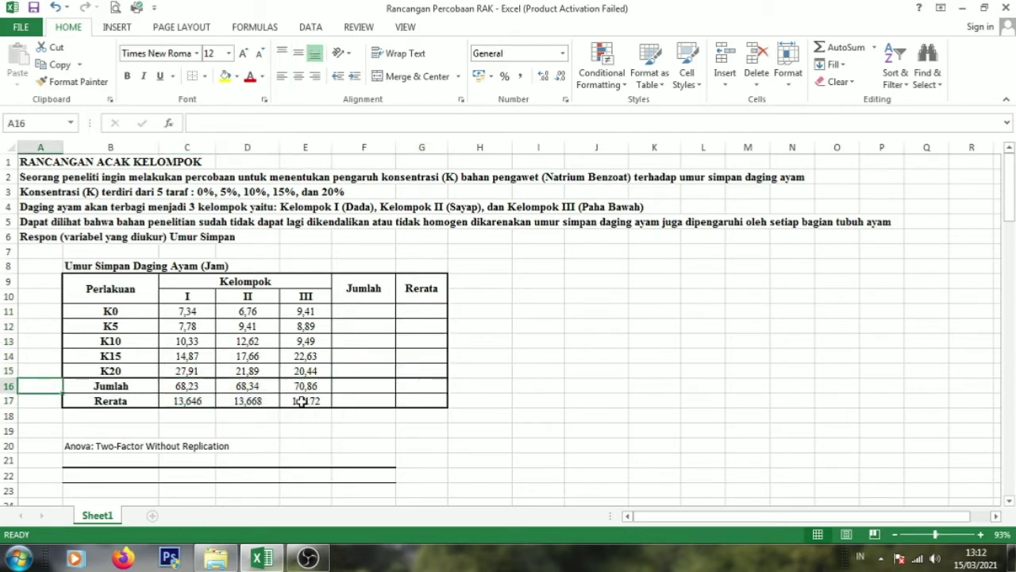
drag(190, 386, 312, 402)
key(Delete)
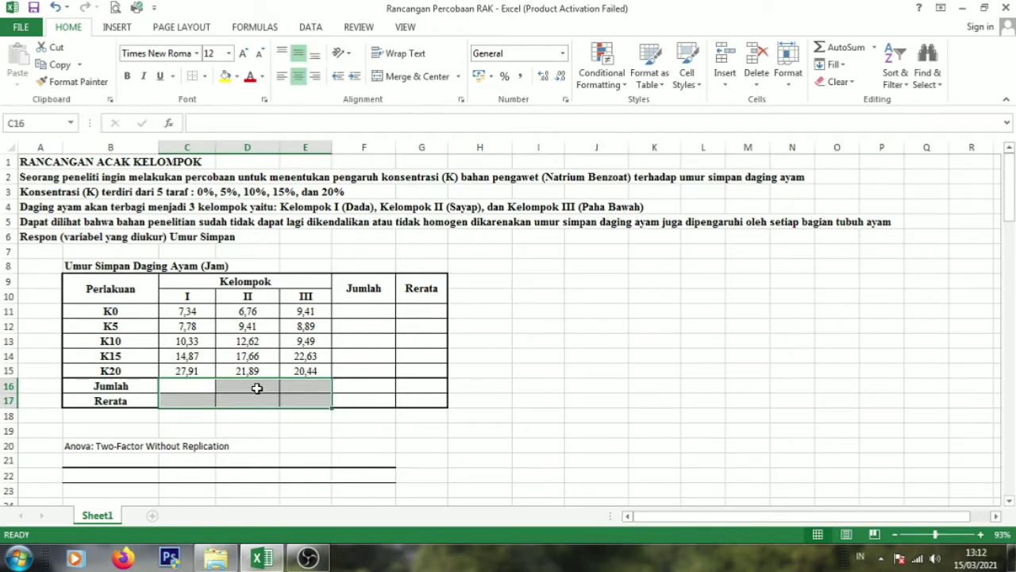
Step: Total the K0 row across the three groups in F11 with =SUM(C11:E11)
click(363, 313)
text(=sum)
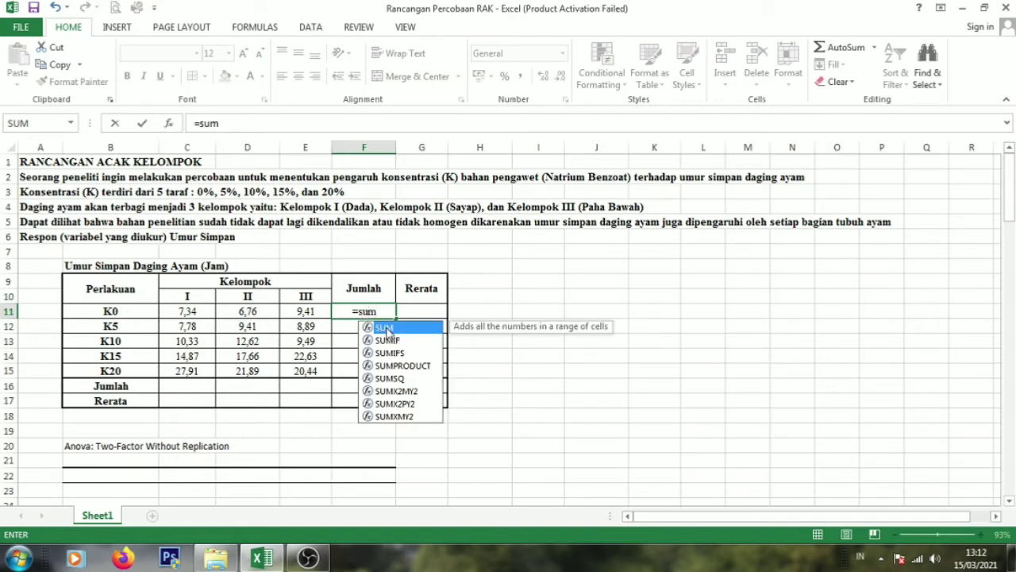
double_click(386, 328)
drag(189, 313, 312, 315)
text())
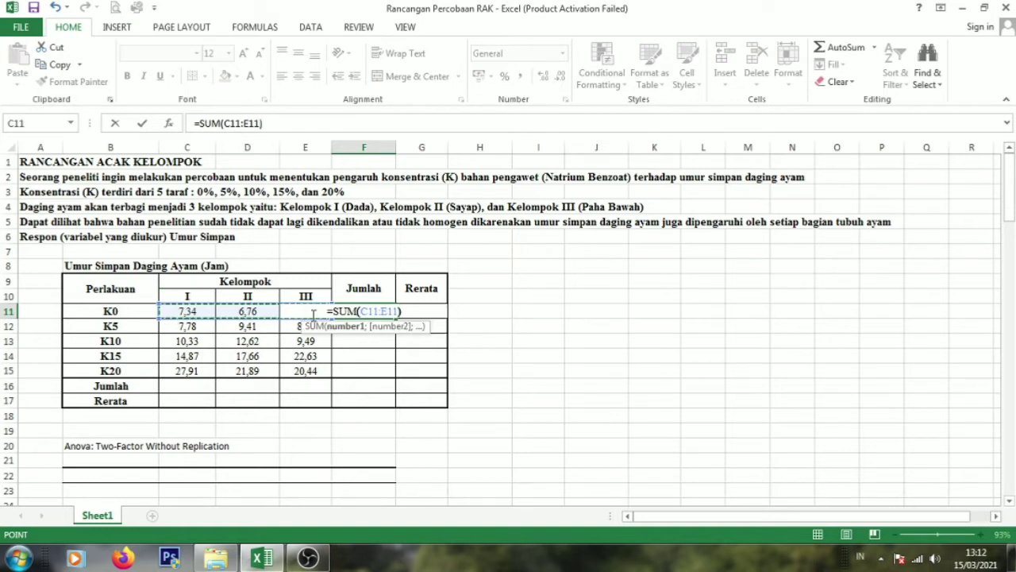
key(Return)
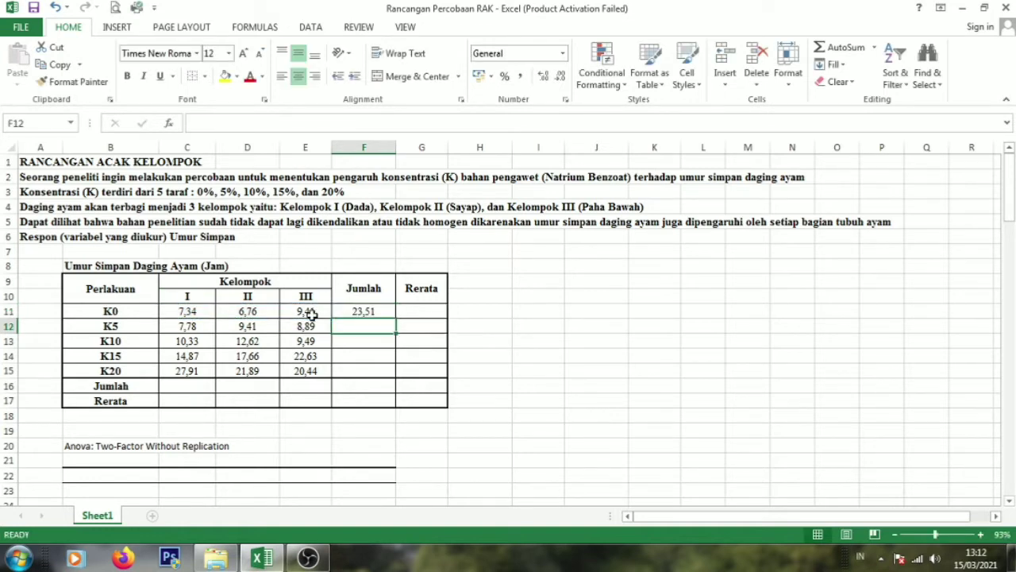
Step: Average the K0 row in G11 with =AVERAGE(C11:E11), and fill the F11:G11 formulas down to row 15
click(423, 307)
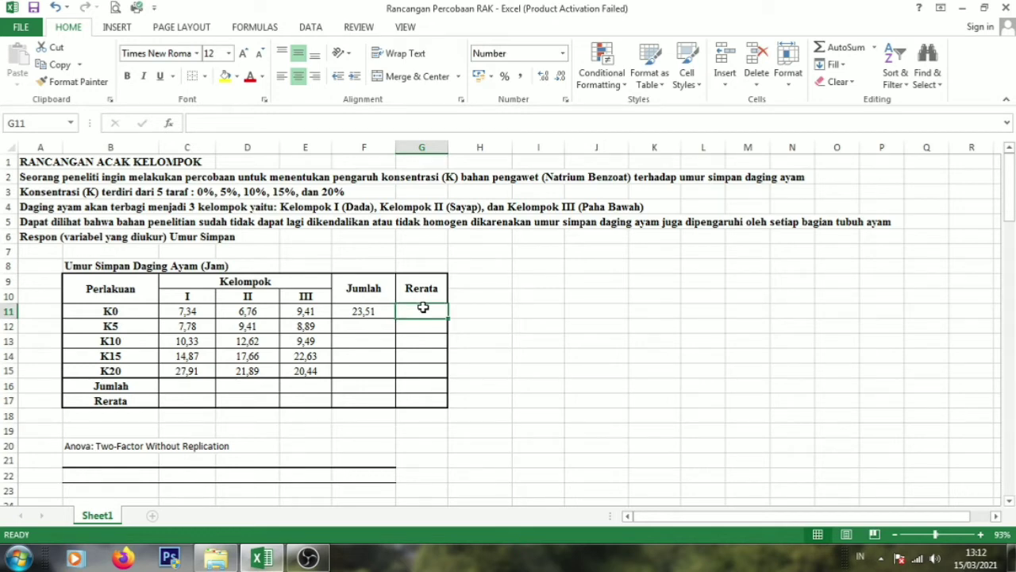
text(=)
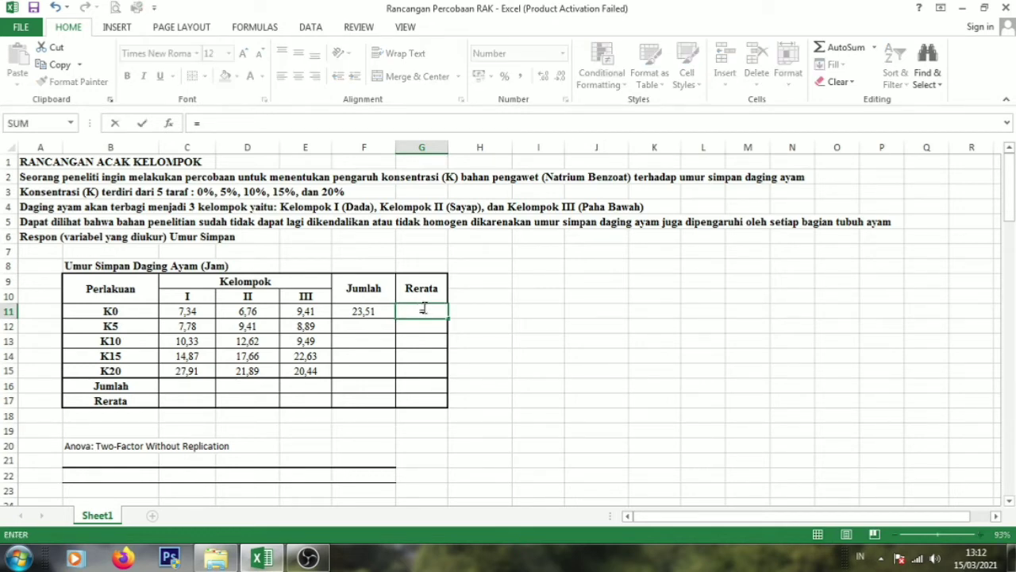
text(av)
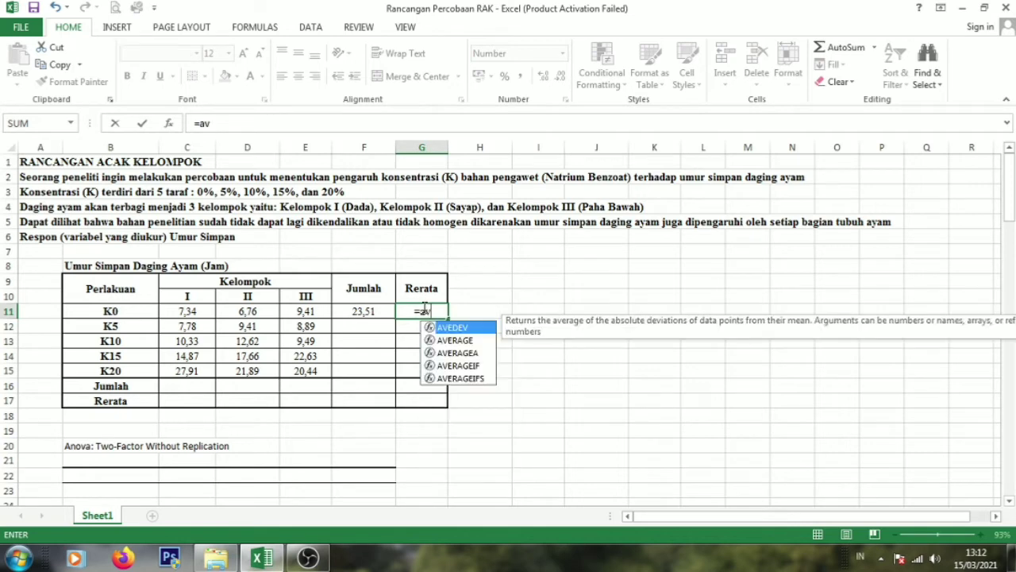
double_click(454, 340)
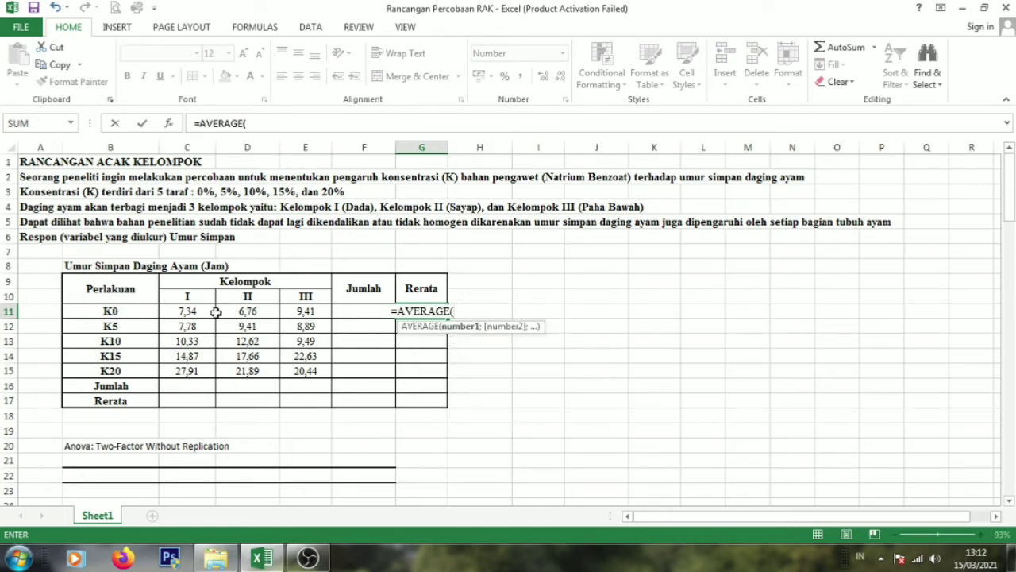
drag(189, 311, 305, 311)
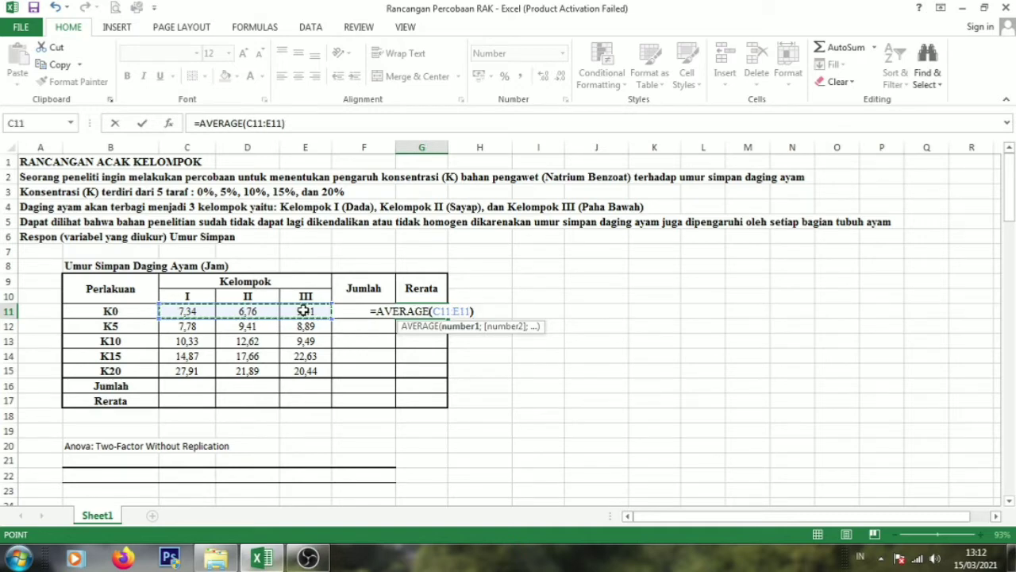
key(Return)
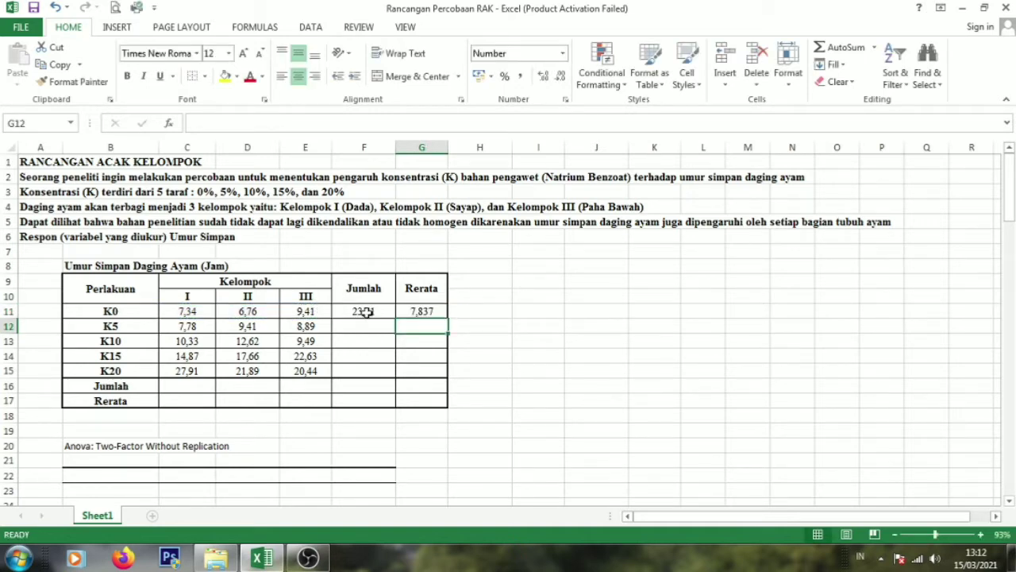
drag(361, 313, 447, 381)
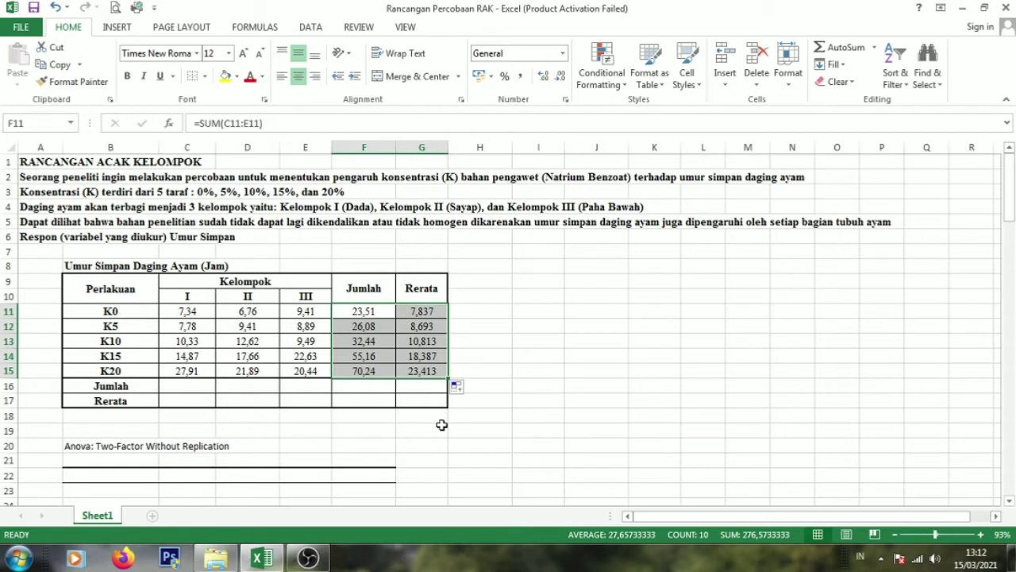
Step: Total group I in the Jumlah row at C16 with =SUM(C11:C15)
click(192, 388)
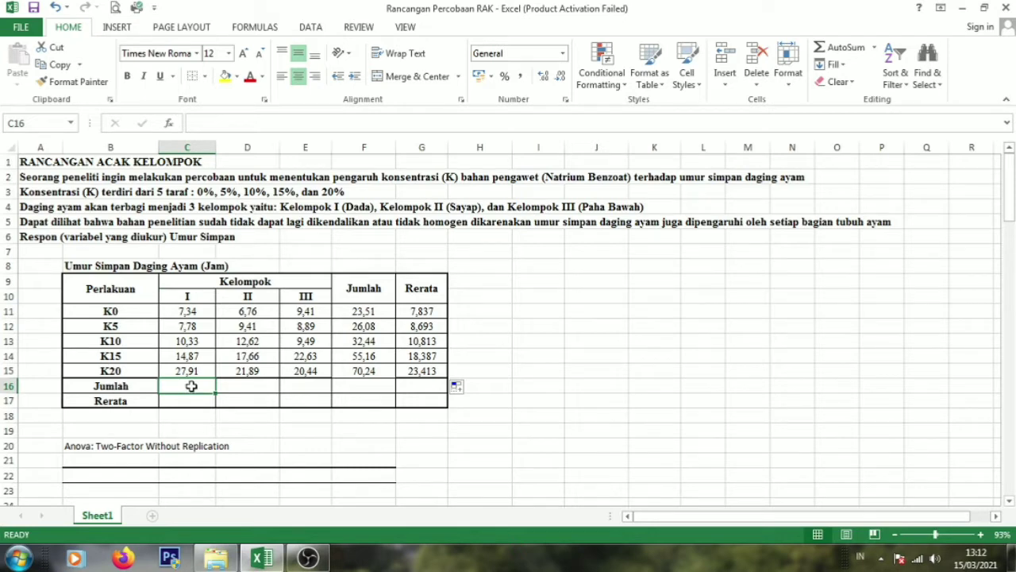
text(=)
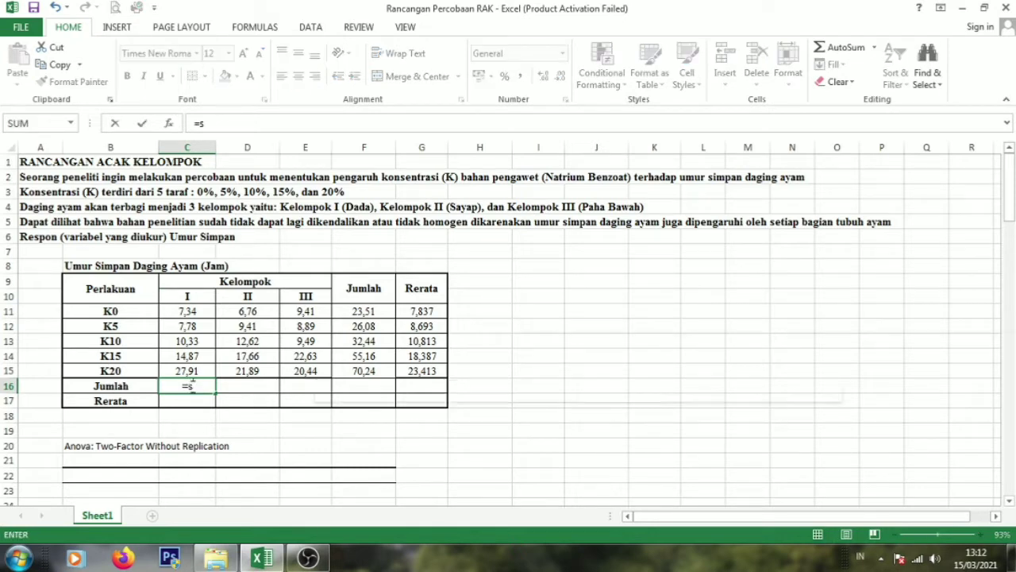
text(sum)
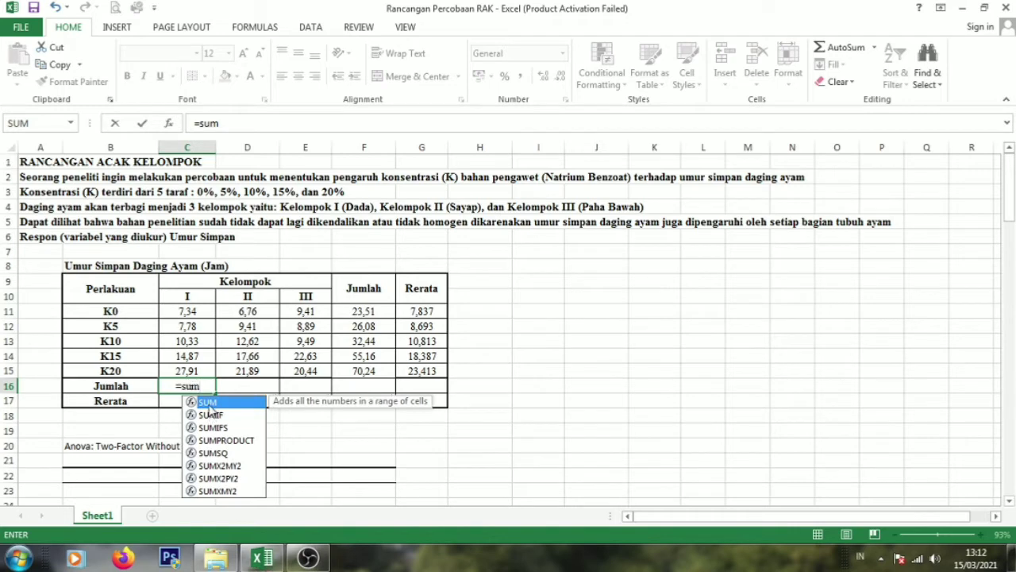
double_click(206, 402)
drag(191, 313, 192, 371)
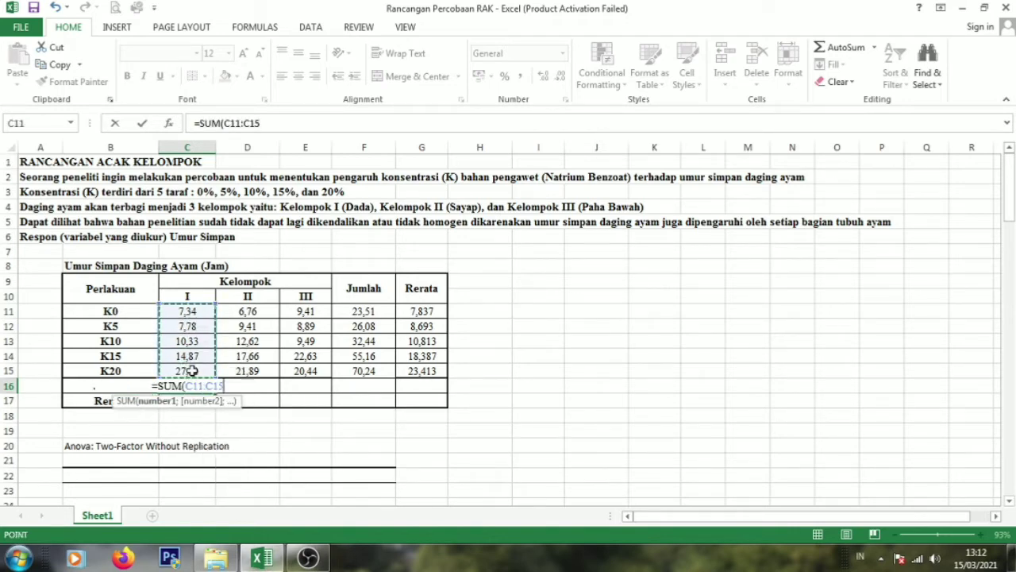
key(Return)
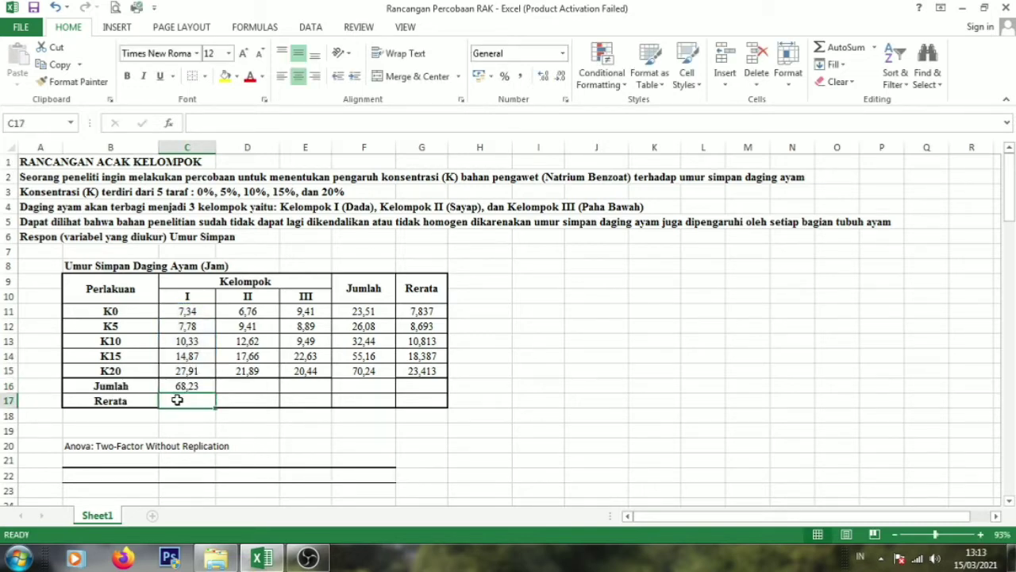
Step: Average group I in the Rerata row at C17 with =AVERAGE(C11:C15)
text(=av)
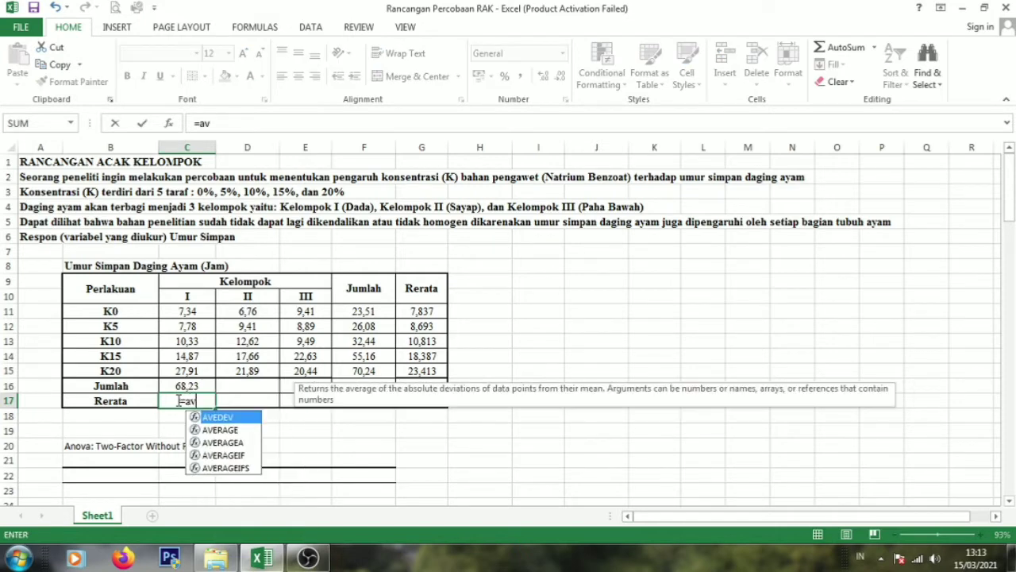
double_click(219, 429)
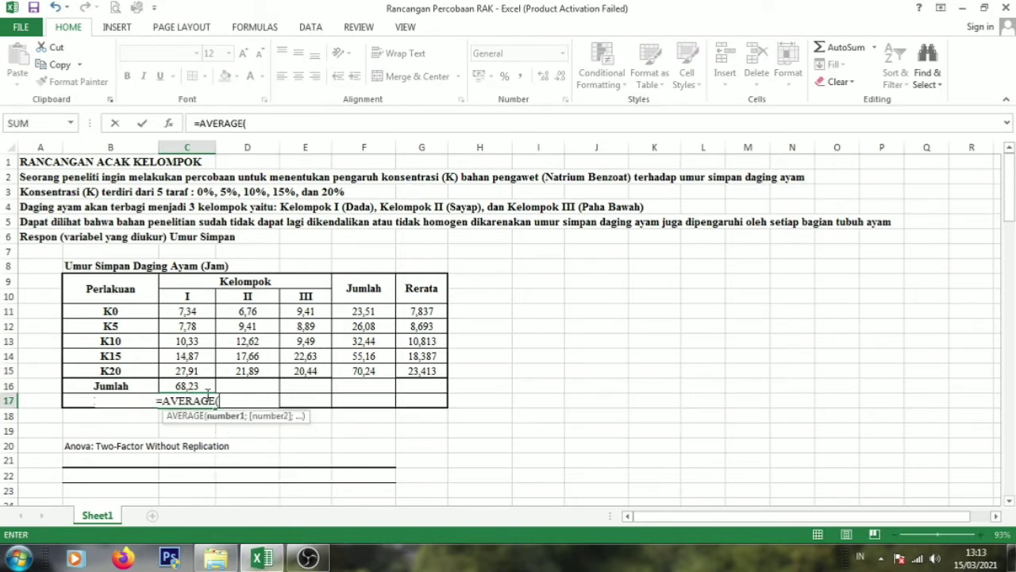
drag(194, 314, 195, 370)
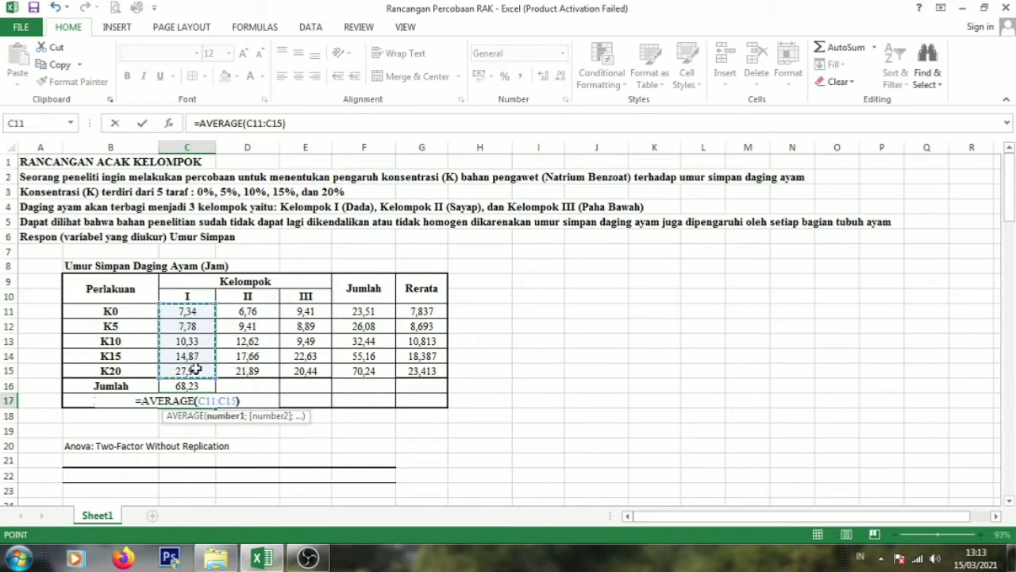
text())
key(Return)
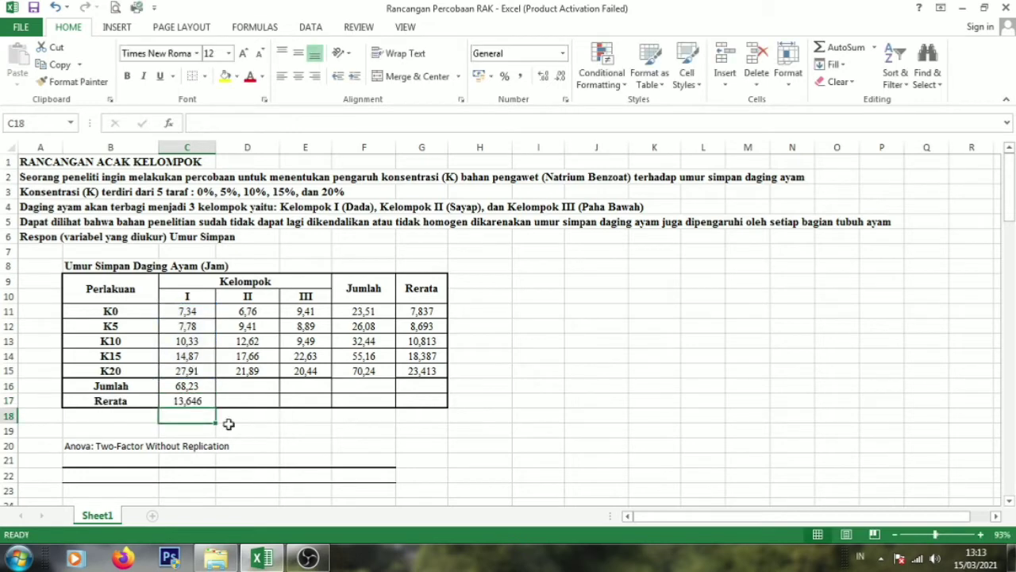
Step: Fill the C16:C17 total and average formulas across to column E for groups II and III
click(188, 387)
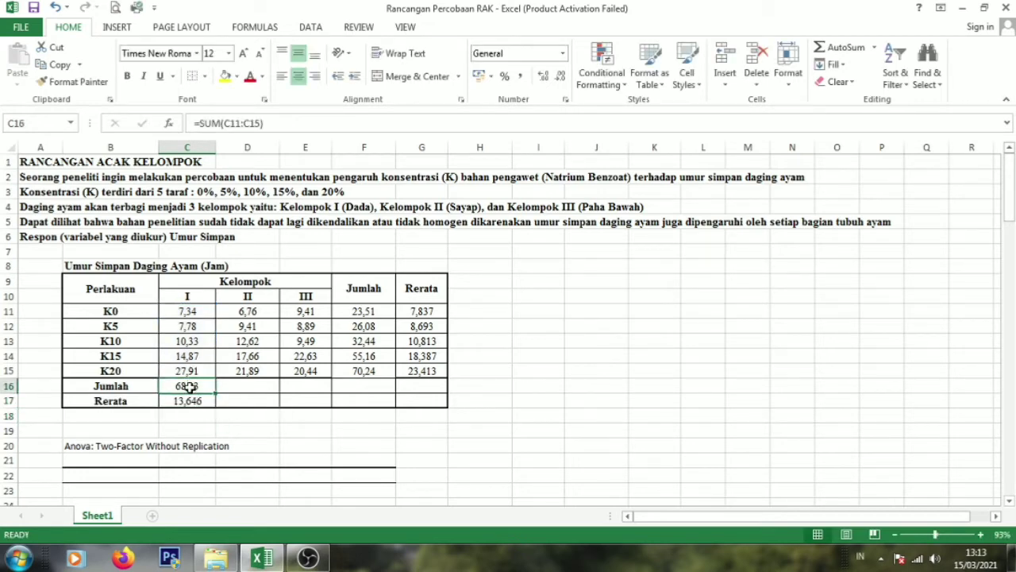
drag(188, 387, 315, 411)
click(476, 429)
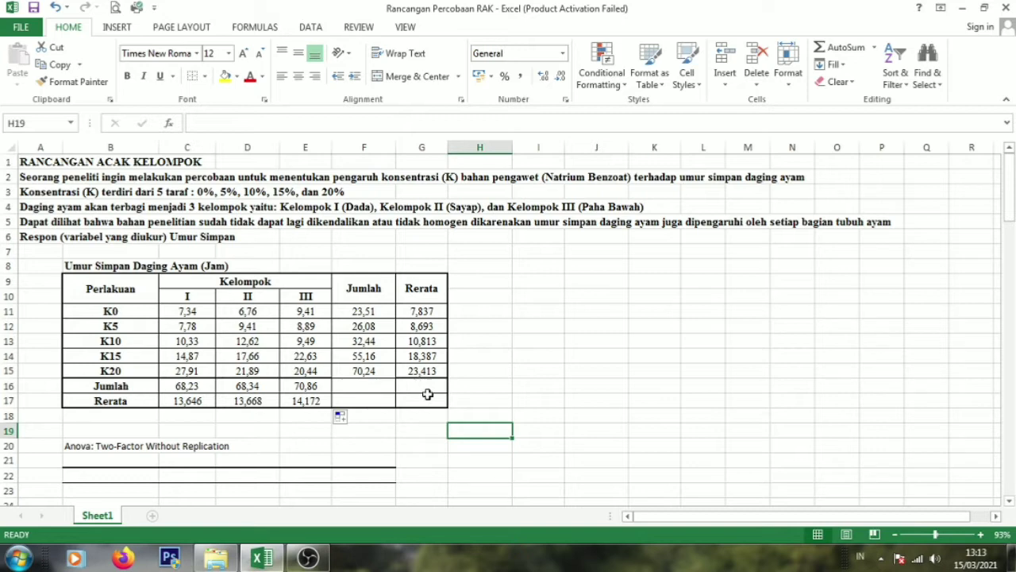
Step: Calculate the grand total of the Jumlah column in F16 with =SUM(F11:F15)
click(378, 385)
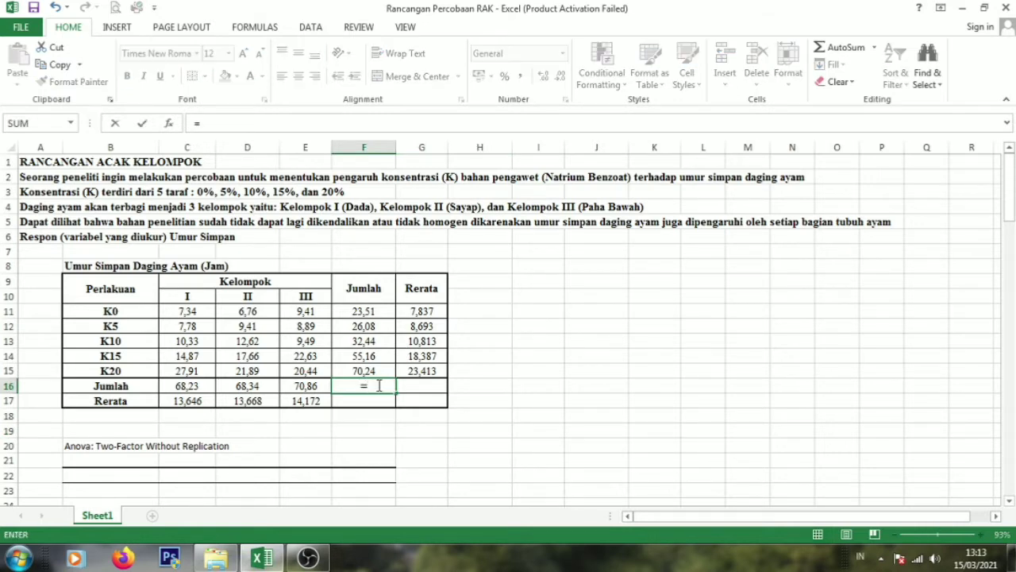
text(sum)
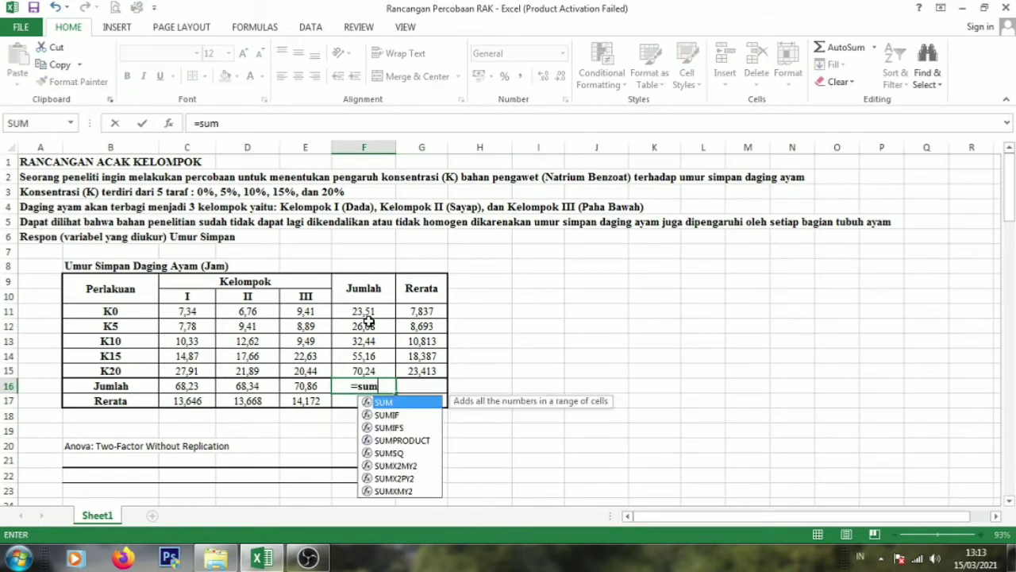
key(Tab)
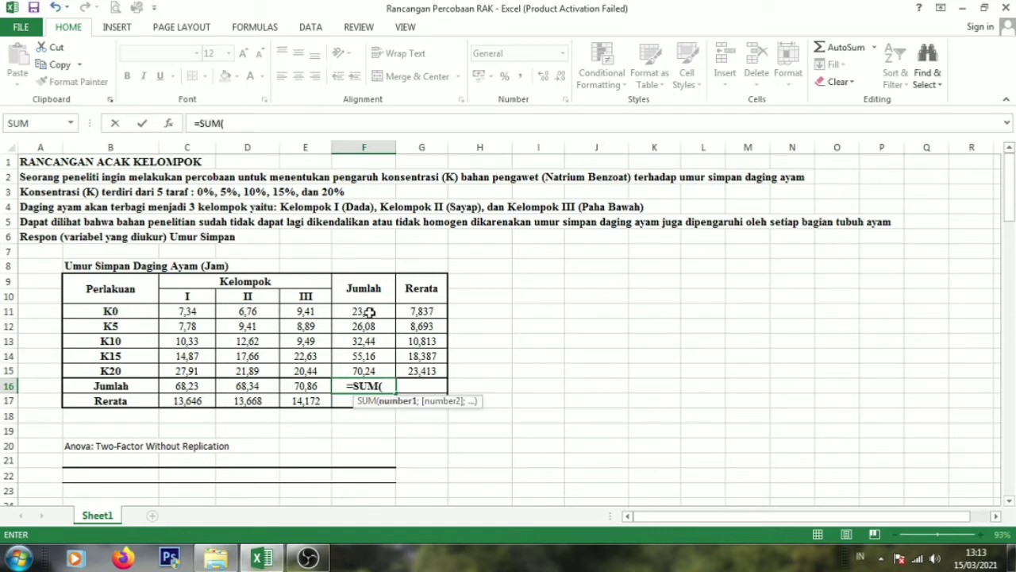
drag(363, 311, 368, 367)
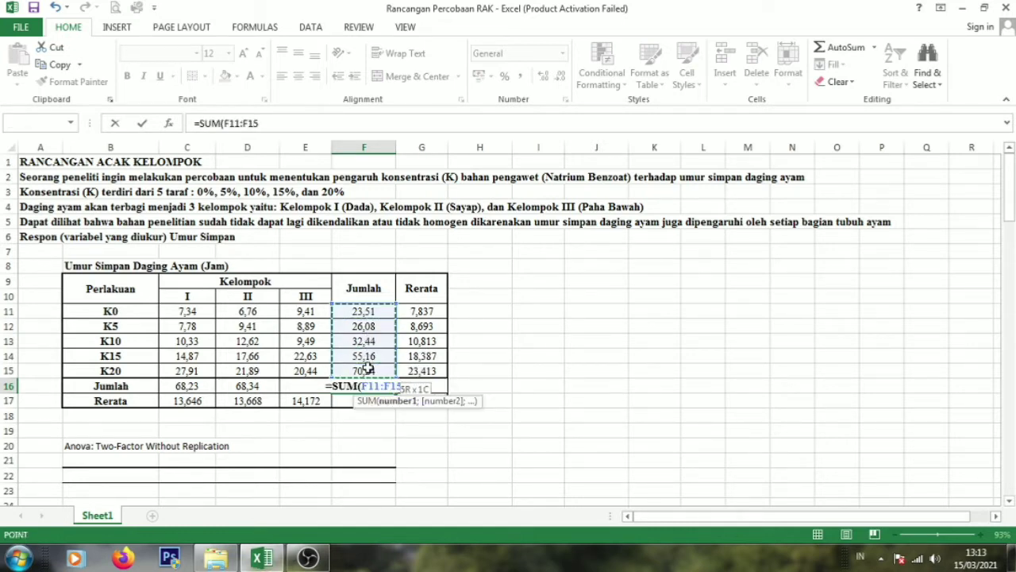
key(ctrl+Return)
key(Return)
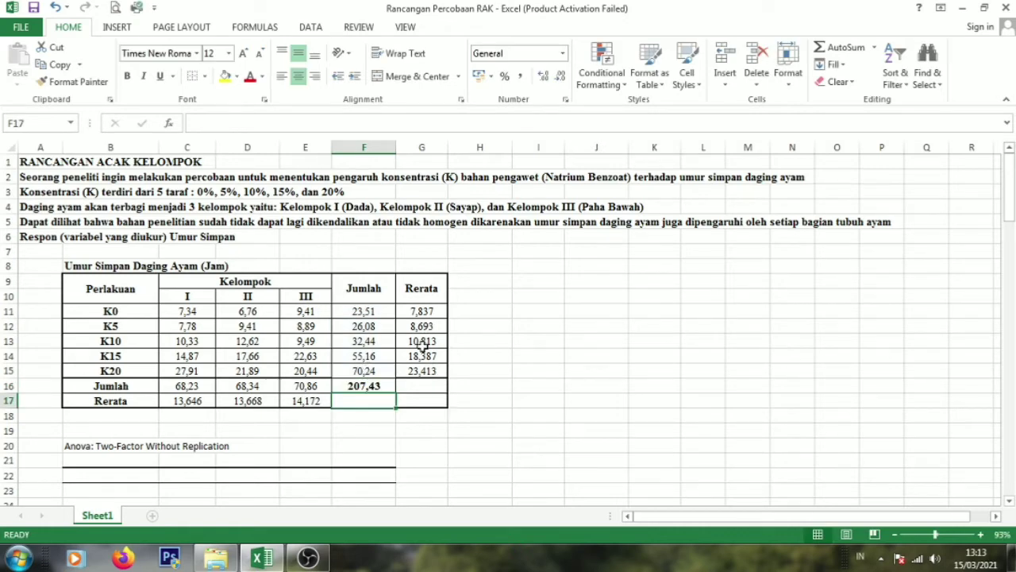
Step: Calculate the overall mean of the Rerata column in G17 with =AVERAGE(G11:G15)
click(423, 397)
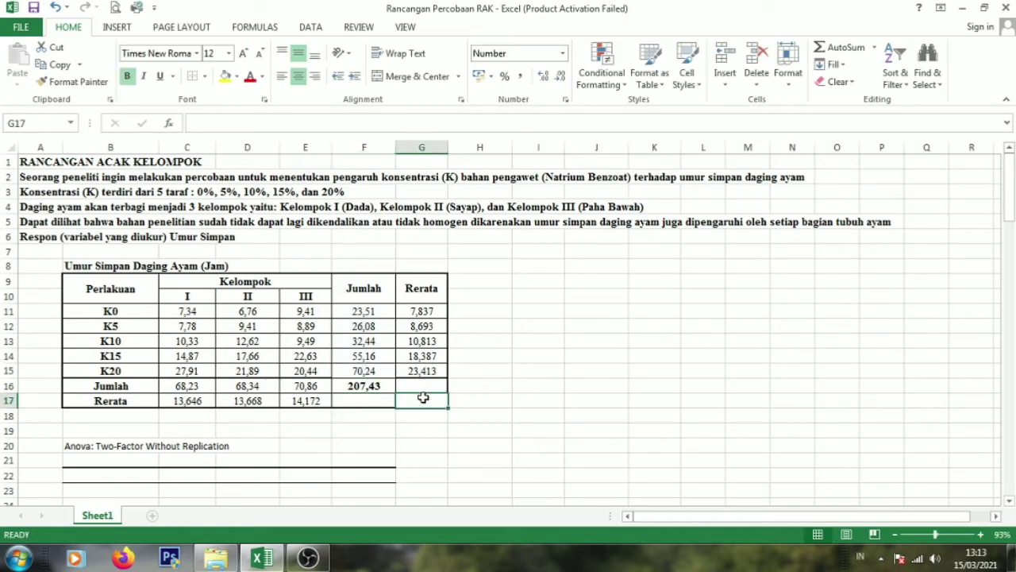
text(=av)
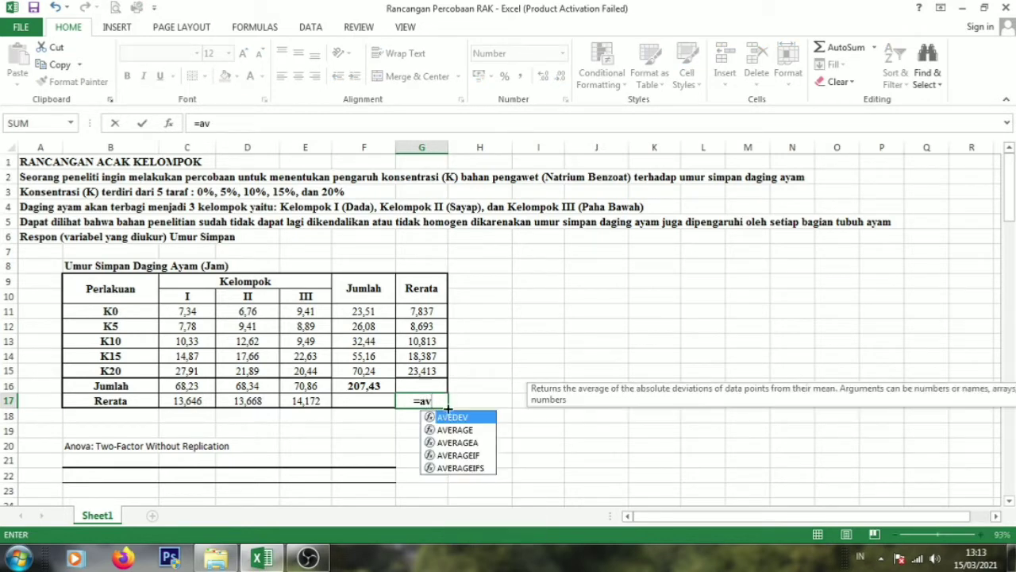
double_click(475, 429)
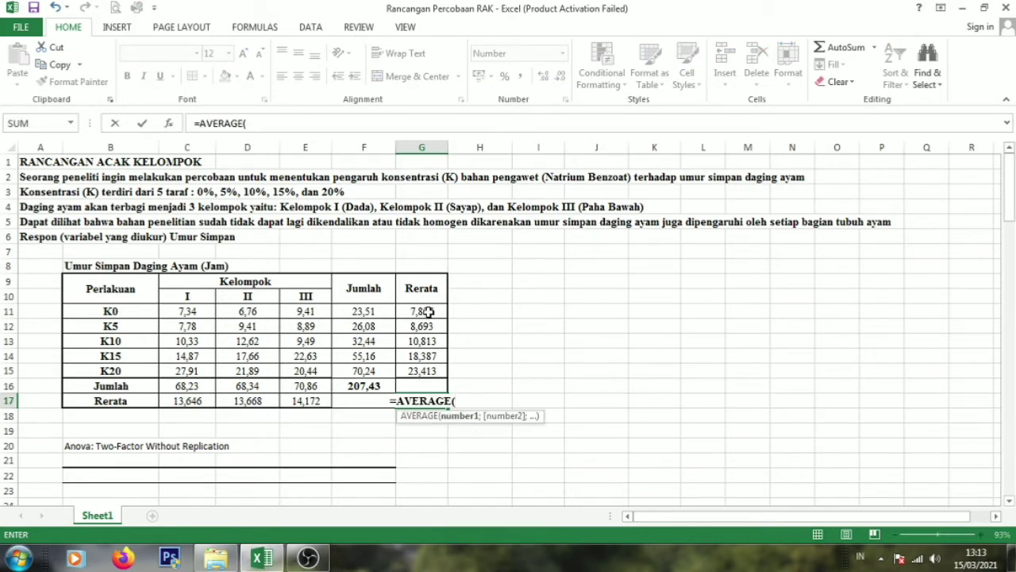
drag(425, 311, 423, 362)
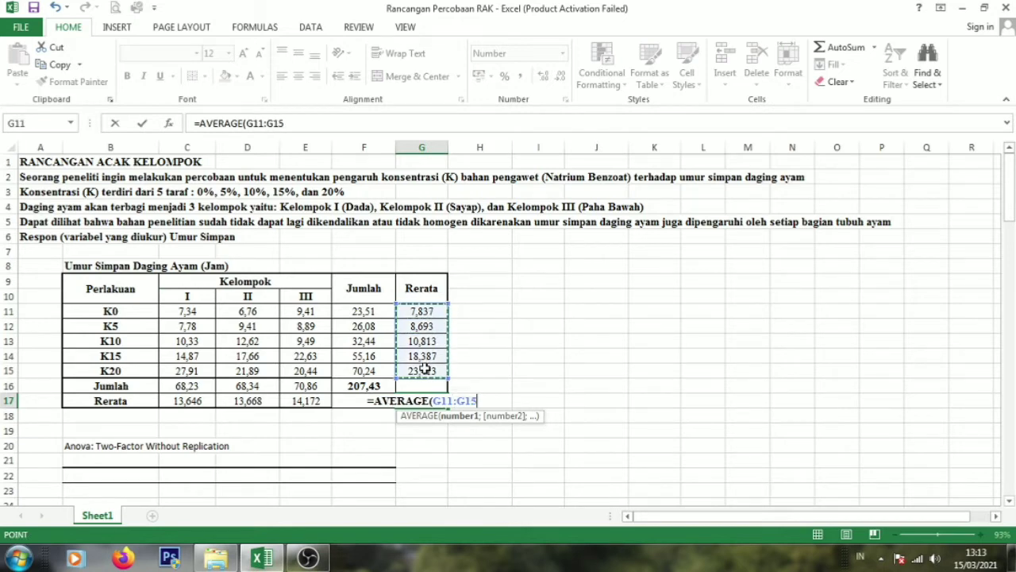
text())
key(Return)
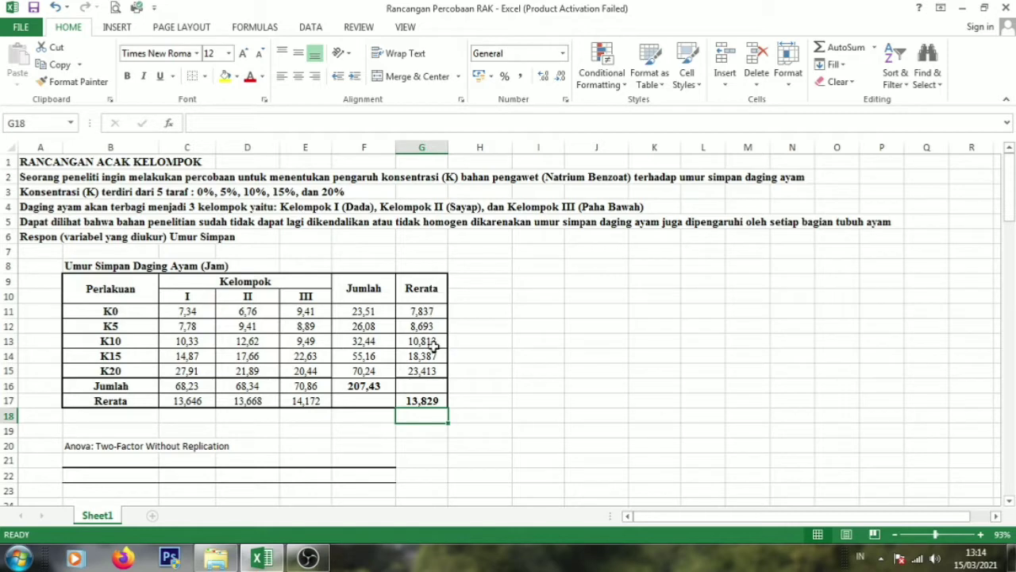
Step: Cross-check the overall mean in I10 with =AVERAGE(C17:E17), and clear the cell
click(538, 297)
text(=)
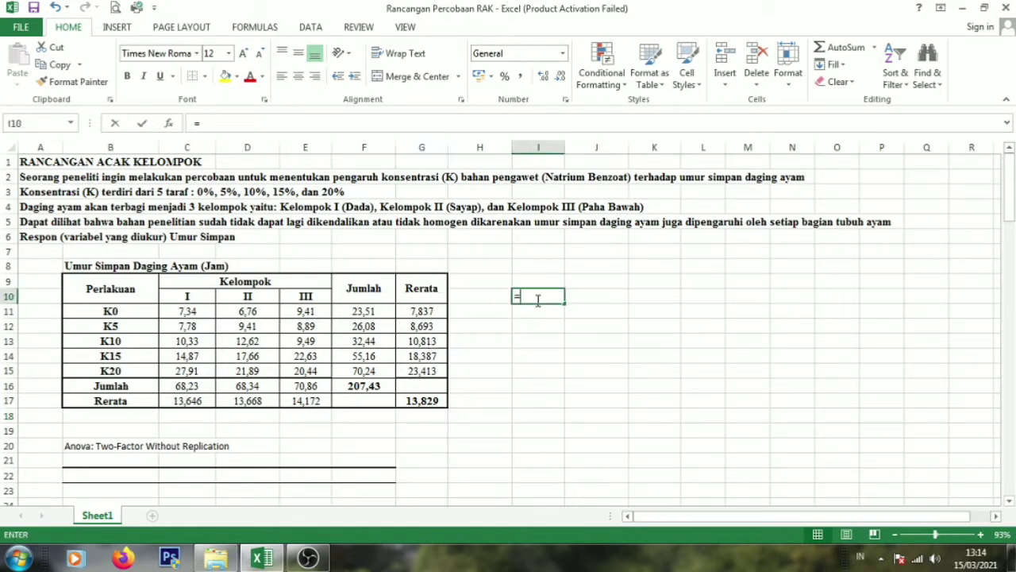
text(av)
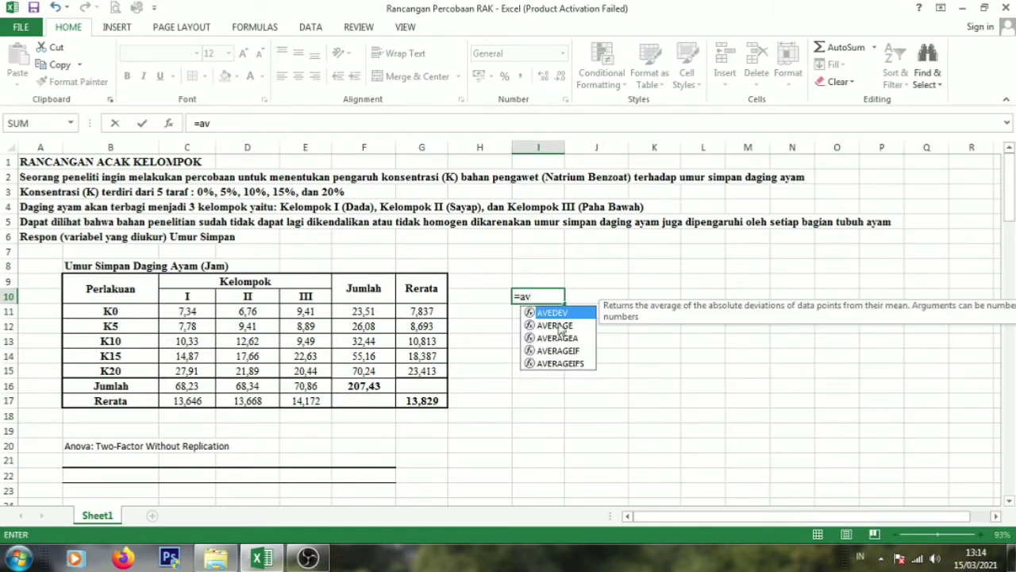
double_click(558, 326)
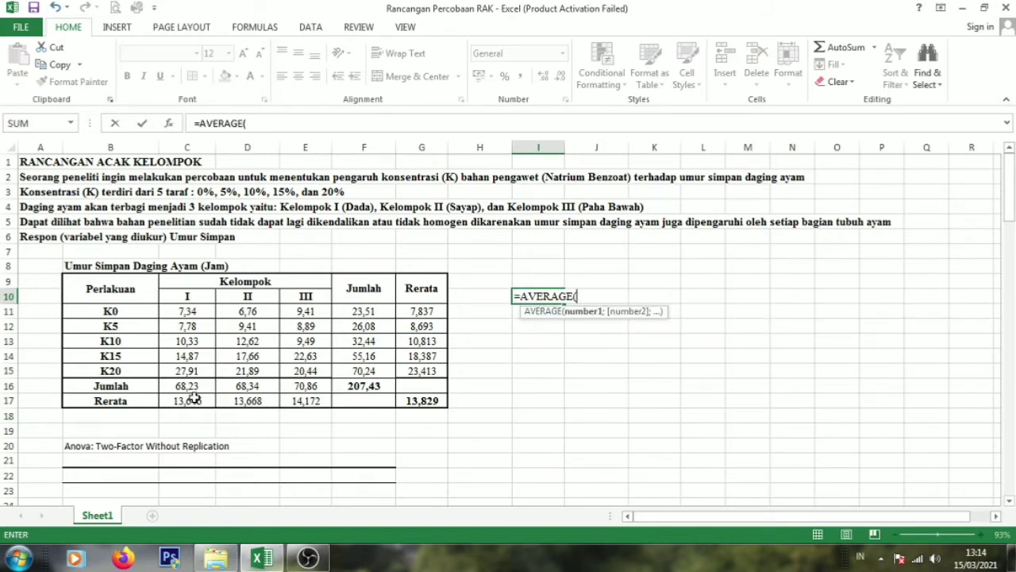
drag(194, 399, 308, 403)
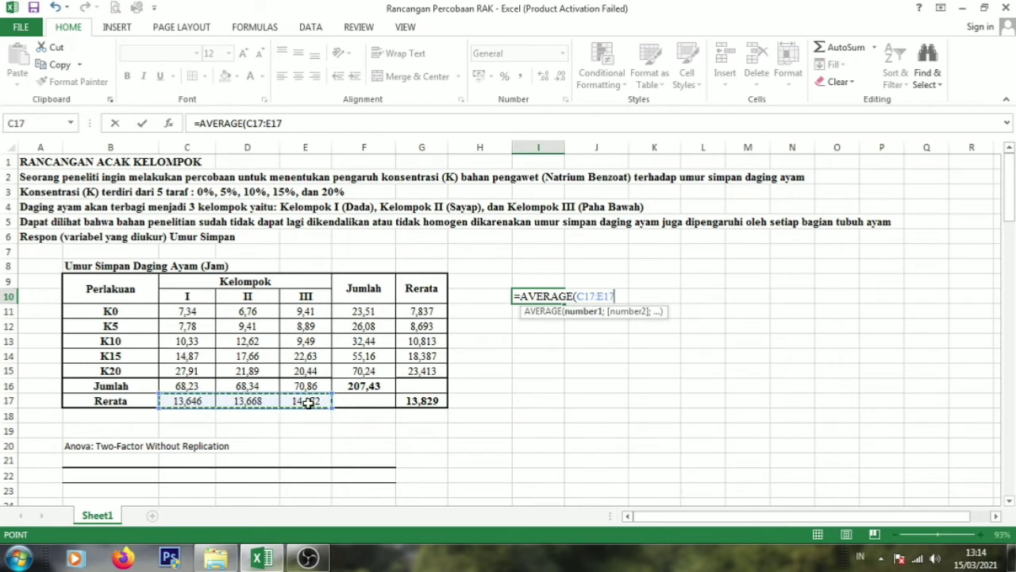
text())
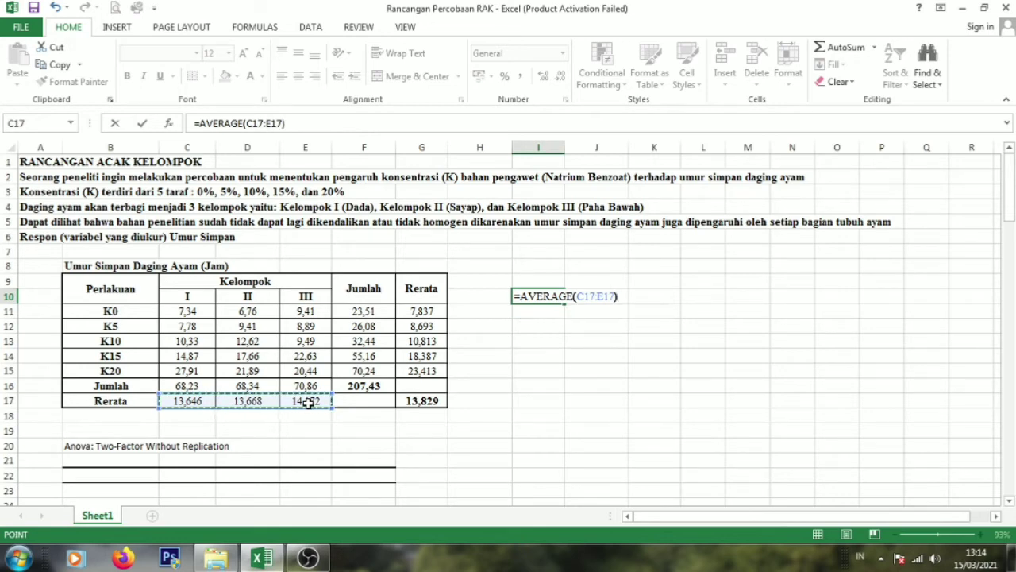
key(Return)
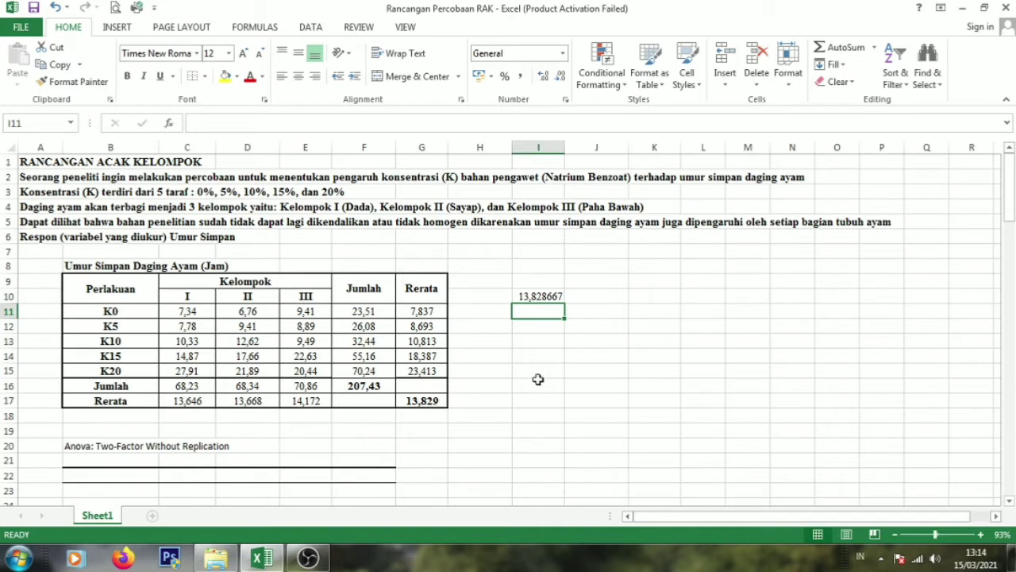
click(550, 300)
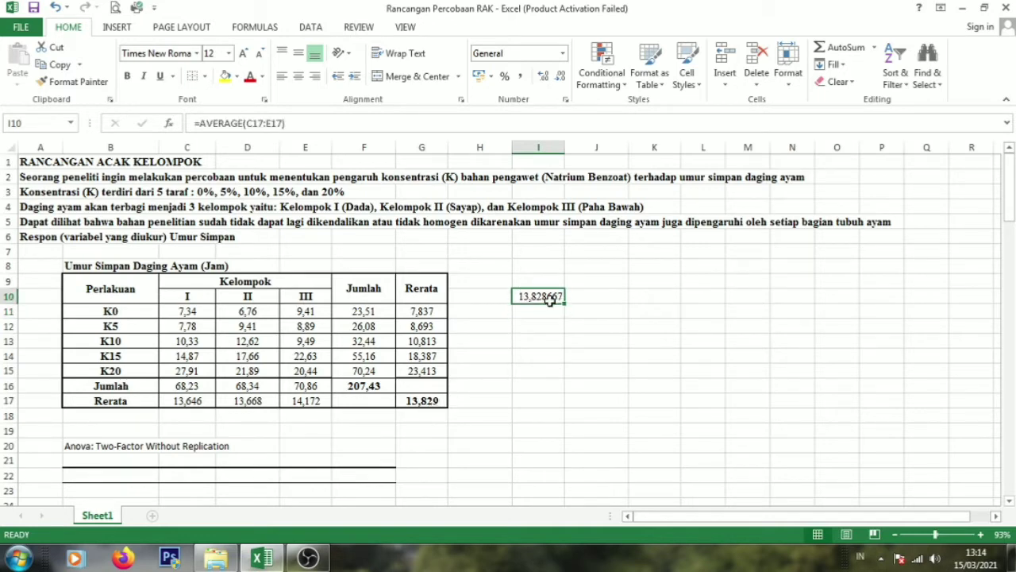
key(Delete)
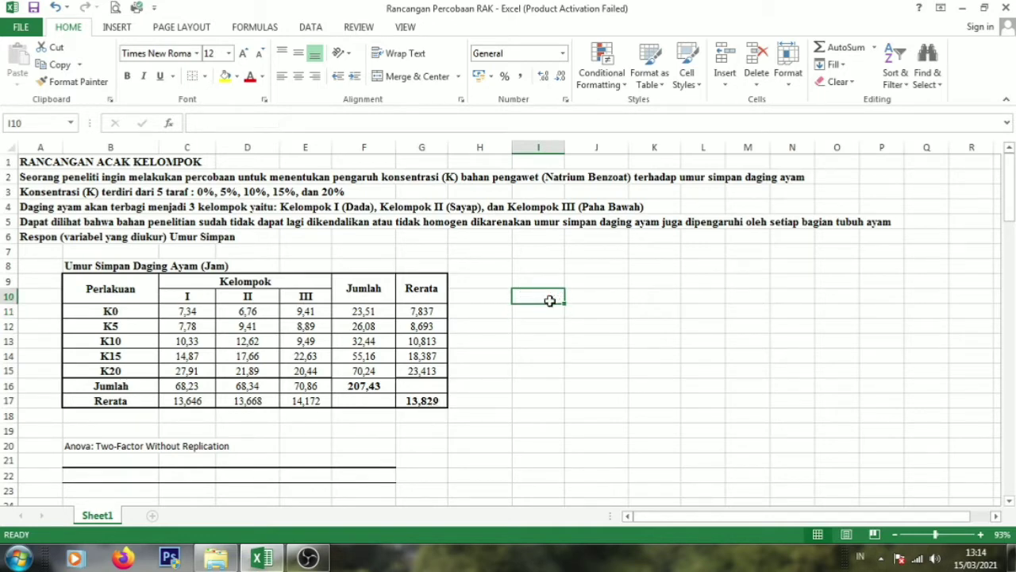
Step: Cross-check the grand total in I11 by summing the group totals C16:E16, and clear the cell
click(373, 386)
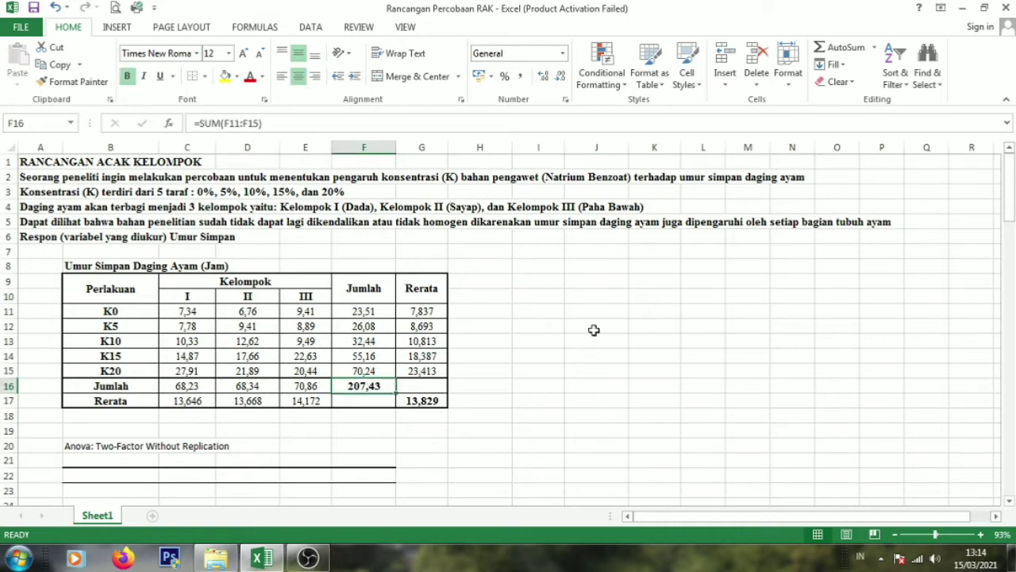
click(520, 310)
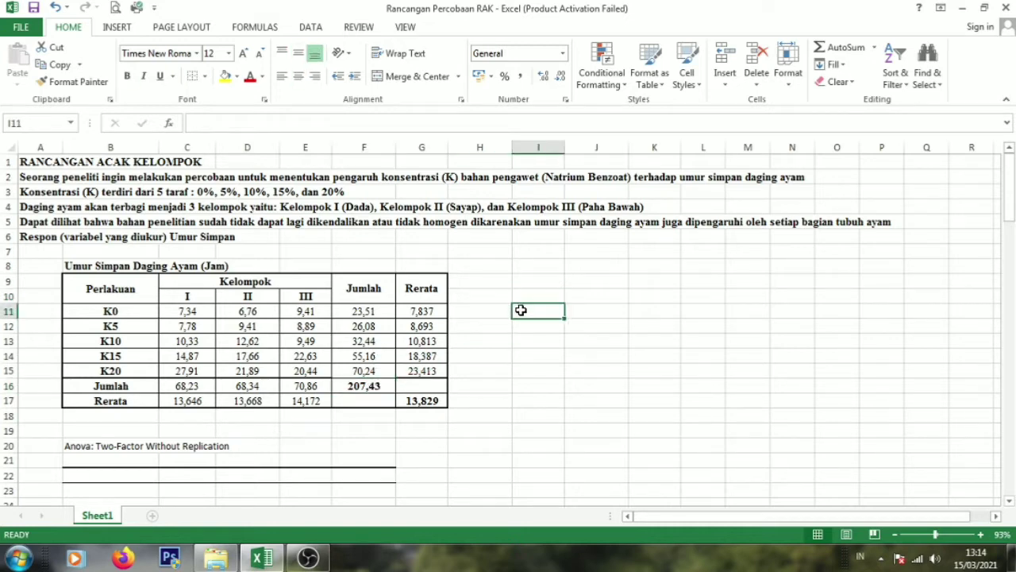
text(=sum)
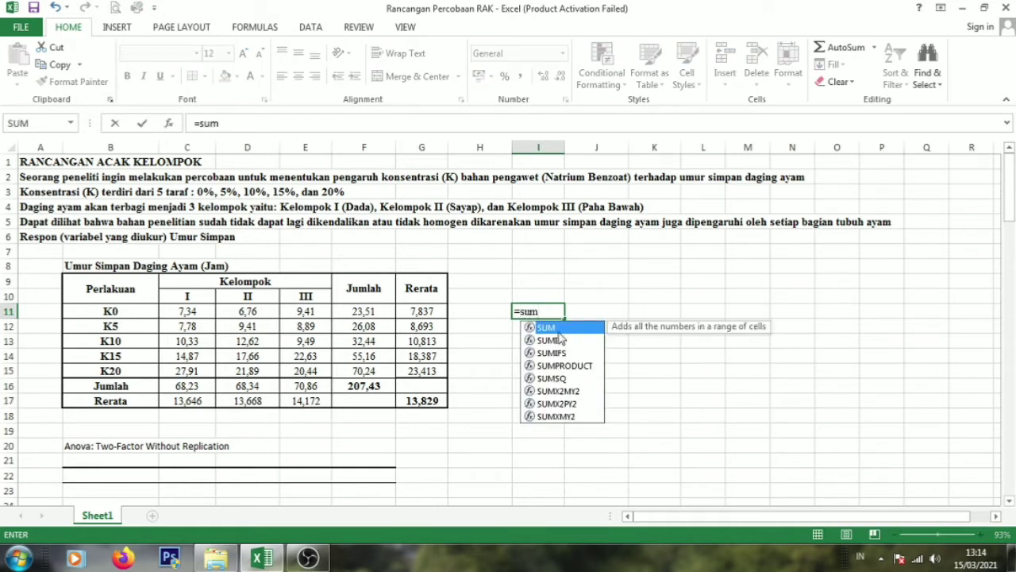
key(Tab)
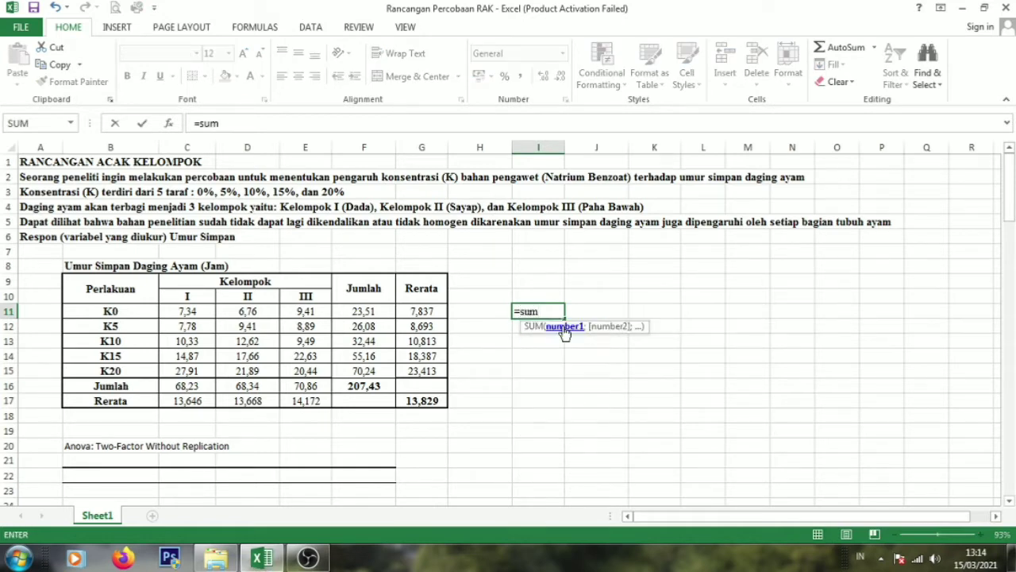
click(190, 386)
drag(195, 386, 320, 390)
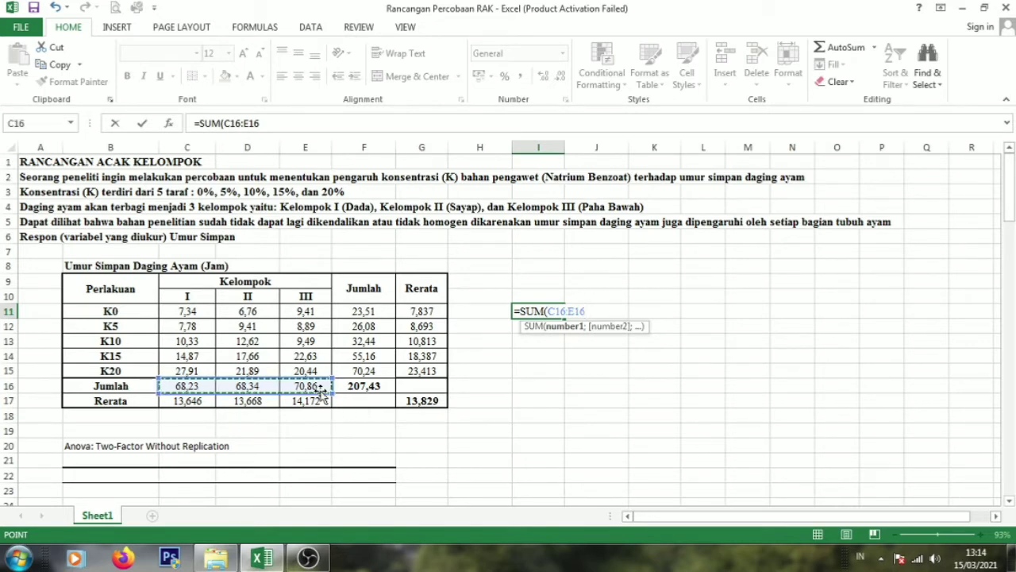
key(Return)
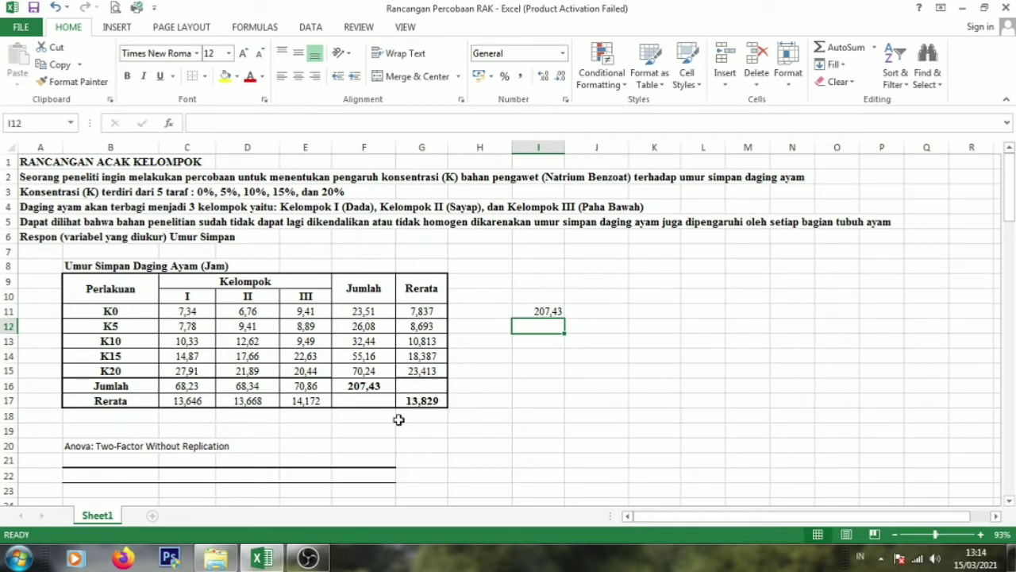
click(541, 311)
key(Delete)
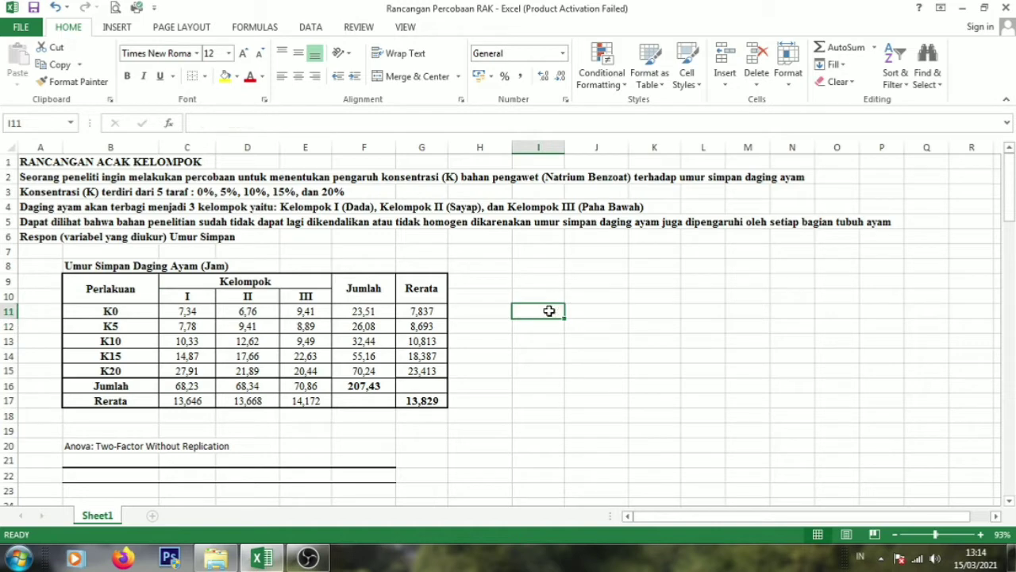
click(592, 389)
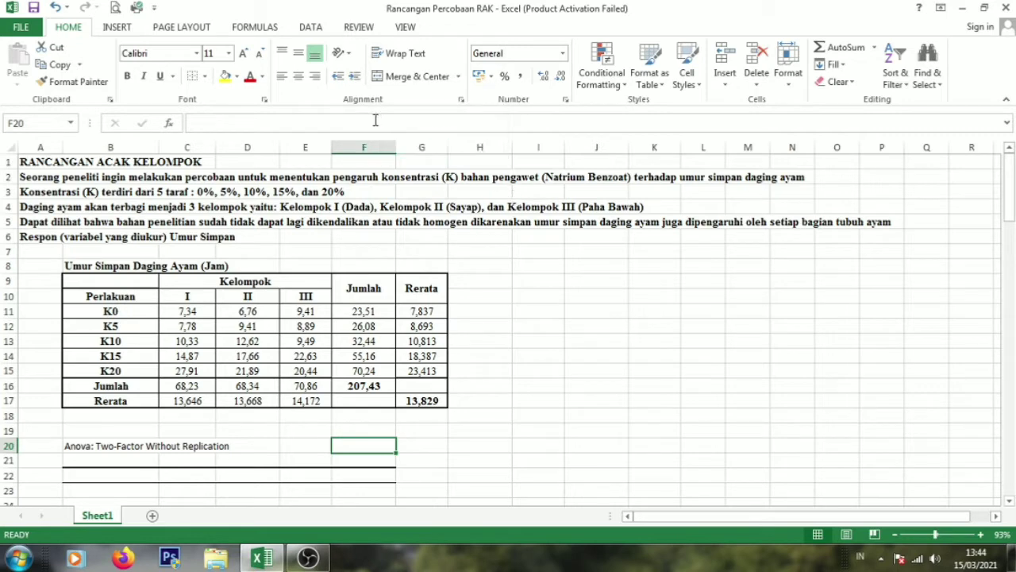
Step: Start the Anova: Two-Factor Without Replication data analysis with B10:E15 as the input range
click(312, 27)
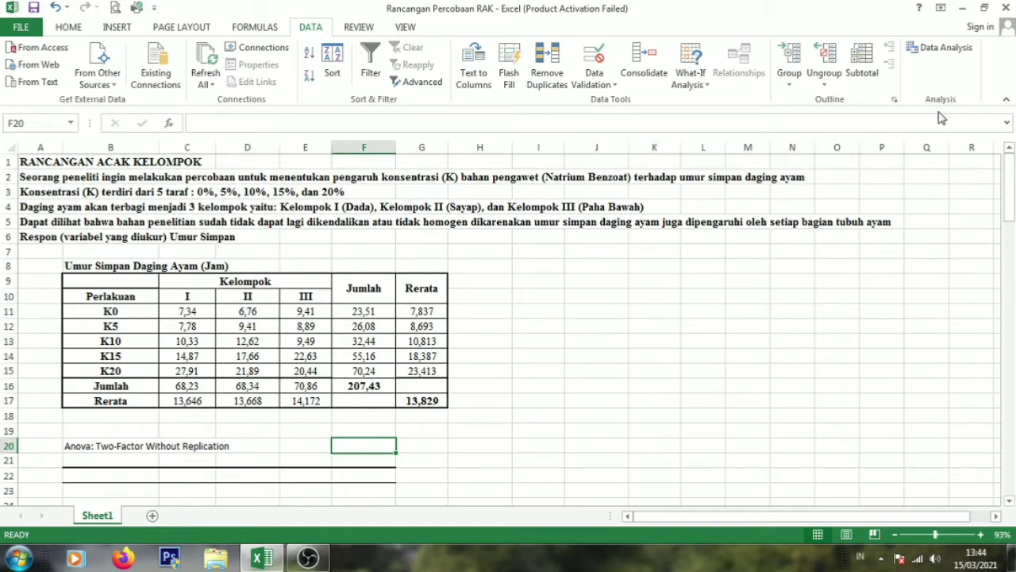
click(943, 49)
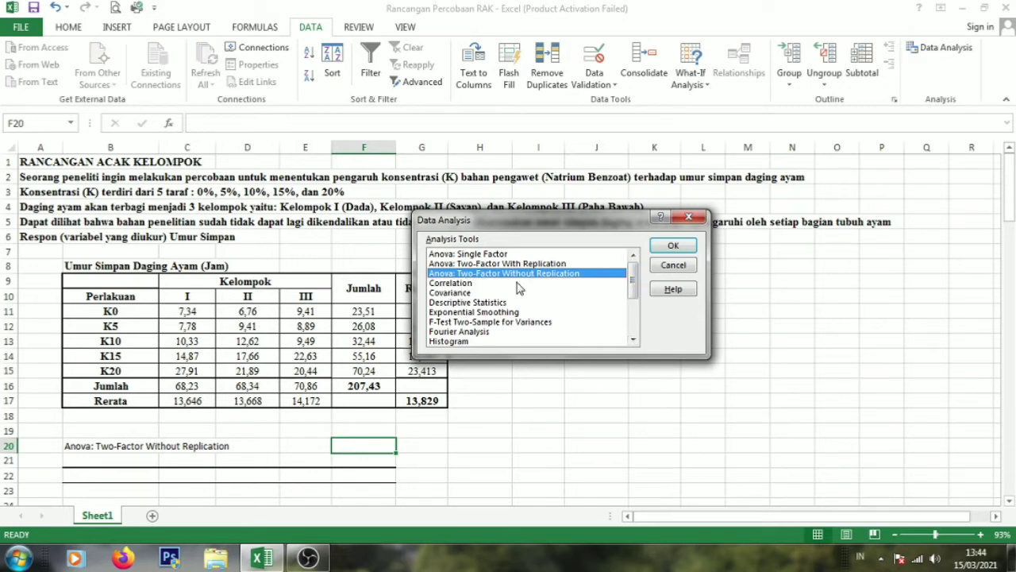
click(682, 246)
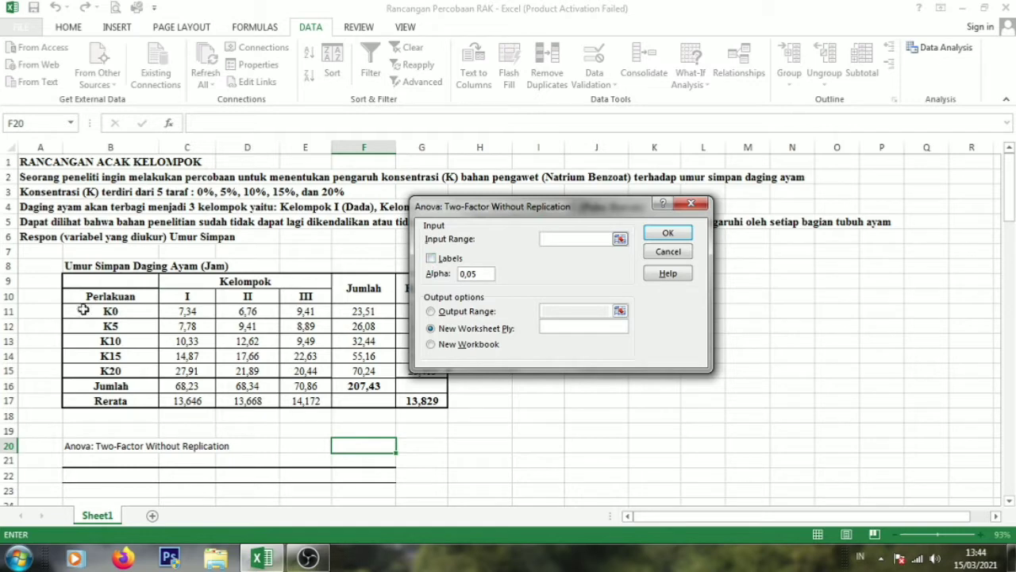
drag(487, 216, 525, 220)
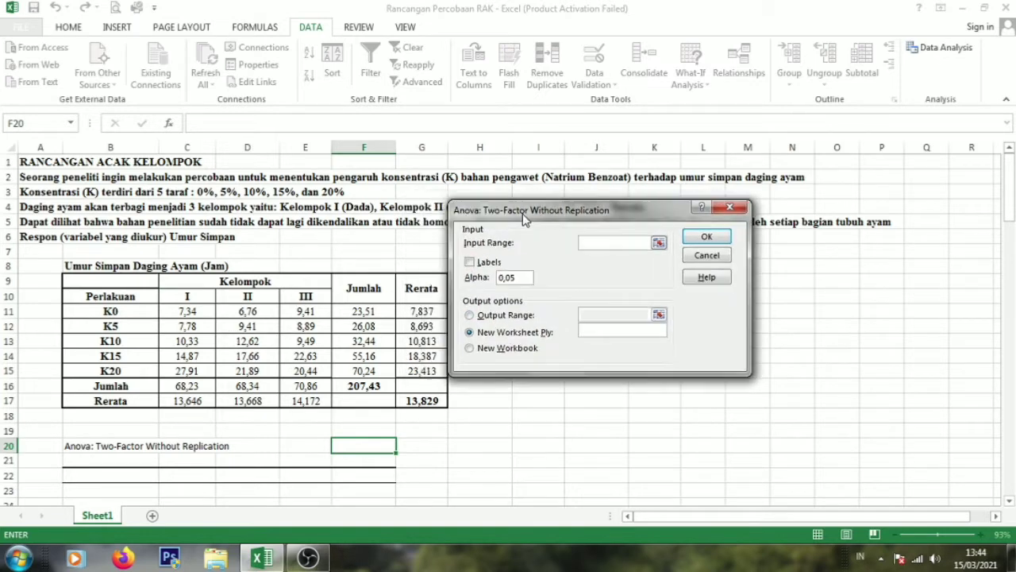
drag(106, 300, 309, 369)
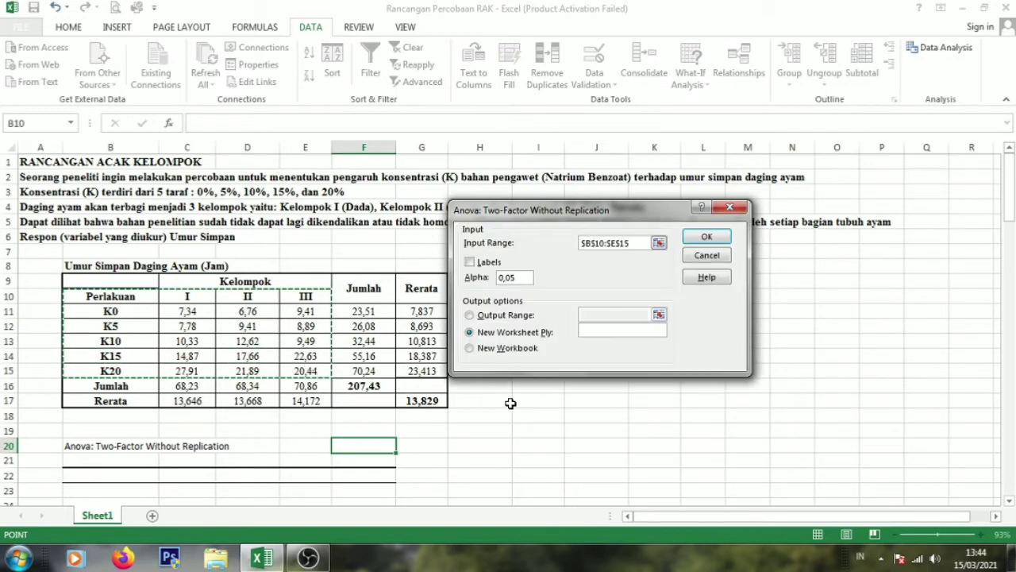
Step: Run the ANOVA with labels included and the output range at B20, overwriting the existing data there
click(471, 263)
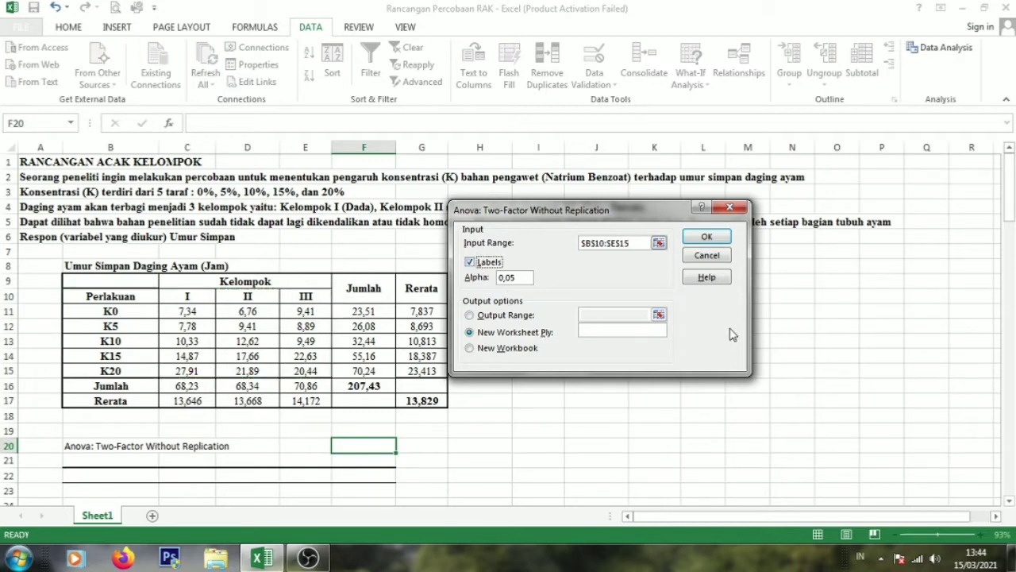
click(482, 316)
click(605, 316)
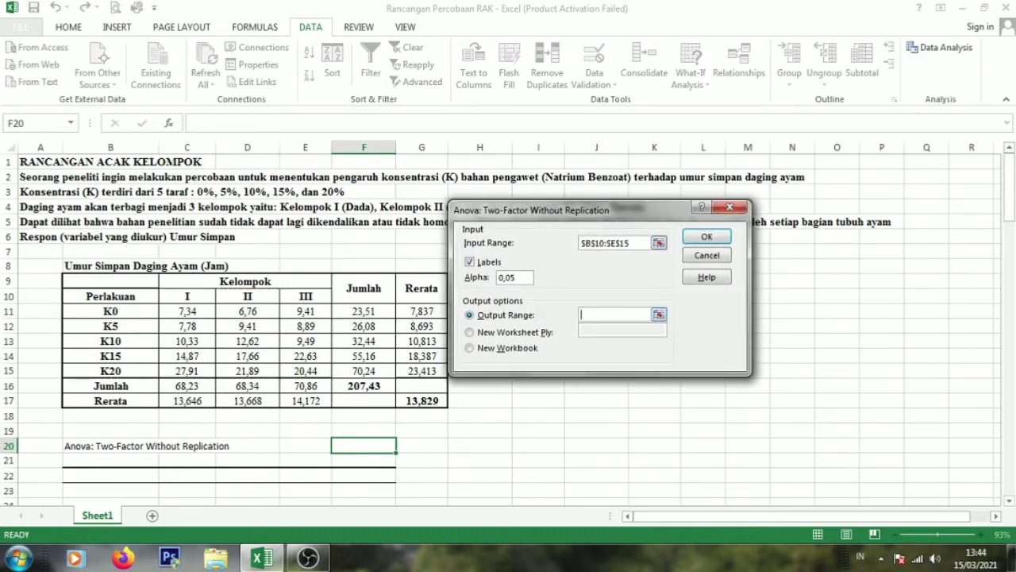
drag(1009, 187, 1009, 200)
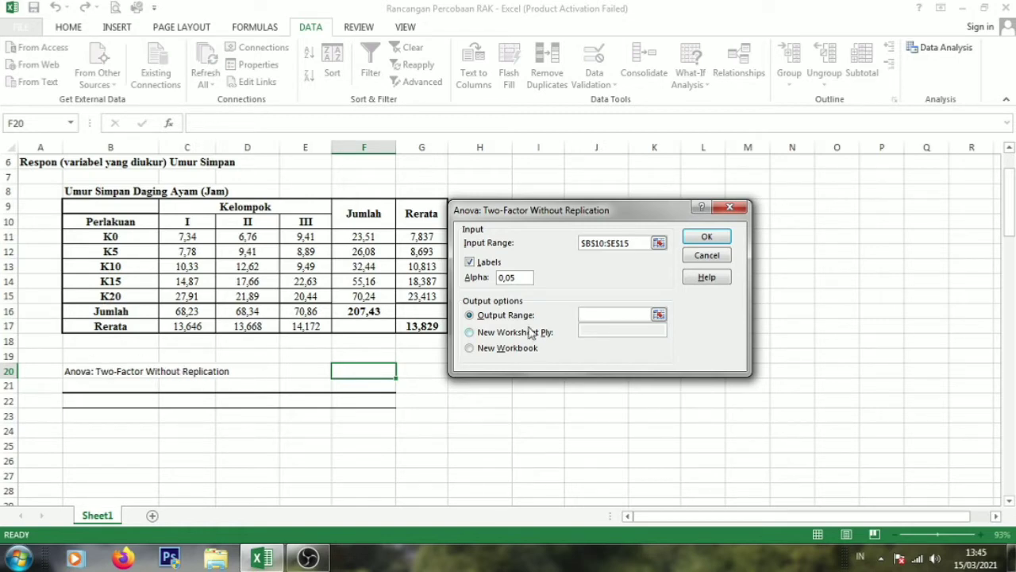
click(75, 371)
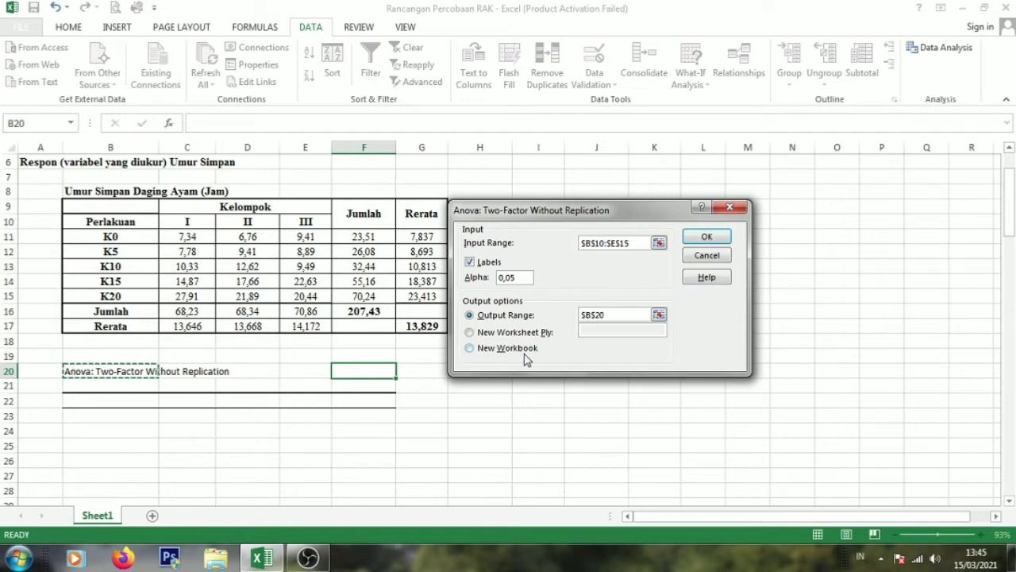
click(702, 238)
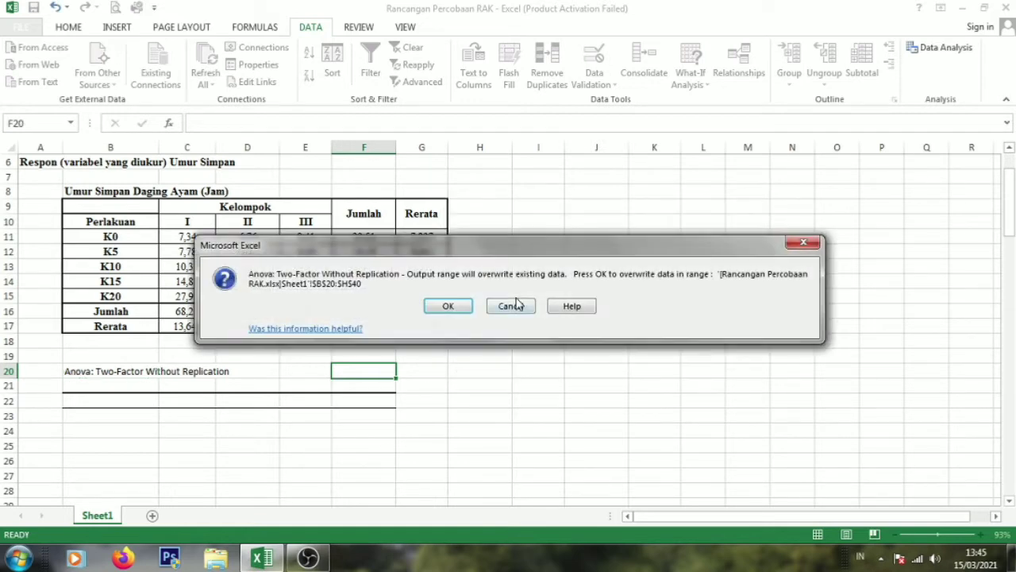
click(447, 308)
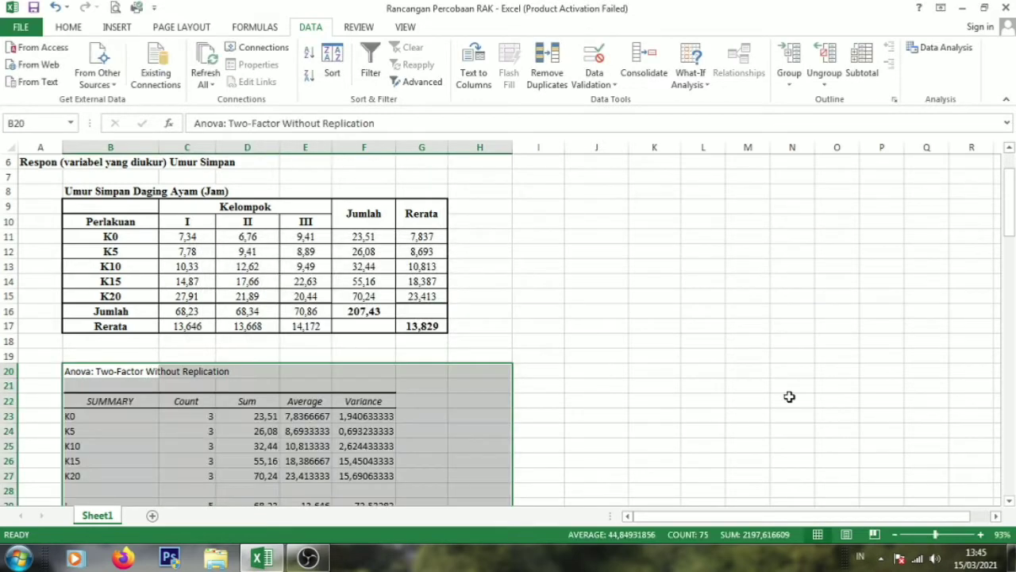
drag(1010, 208, 1013, 229)
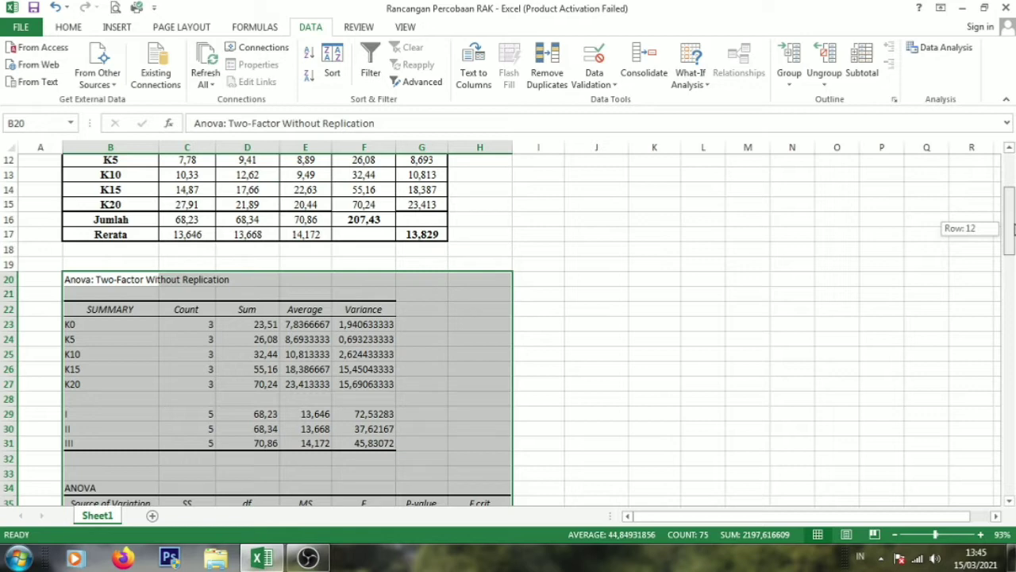
drag(1013, 228, 1013, 203)
click(556, 370)
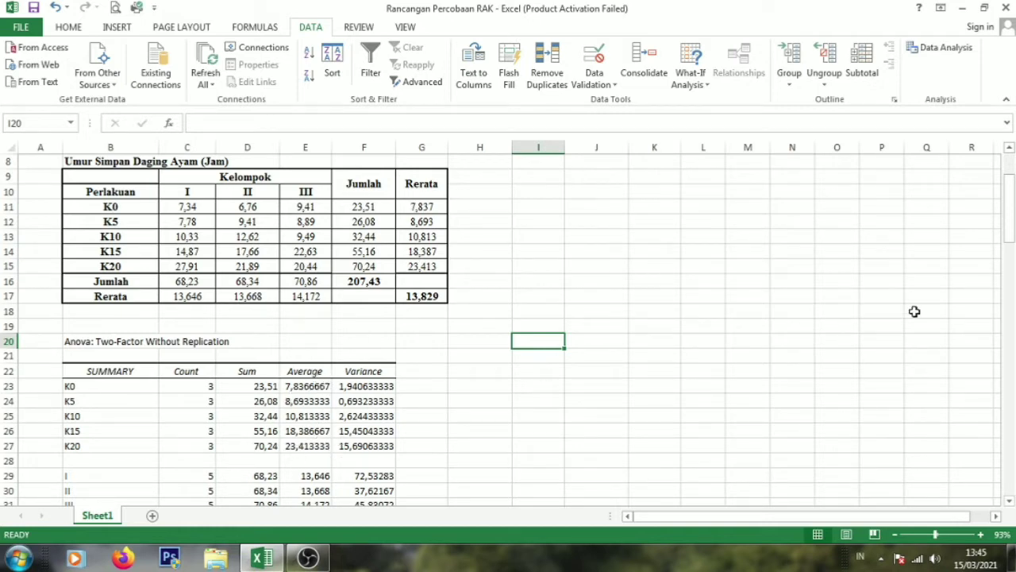
Step: Replace the Source of Variation heading in B35 of the ANOVA table with "Sumber Keragaman"
drag(1009, 220, 1013, 230)
drag(1012, 229, 1013, 226)
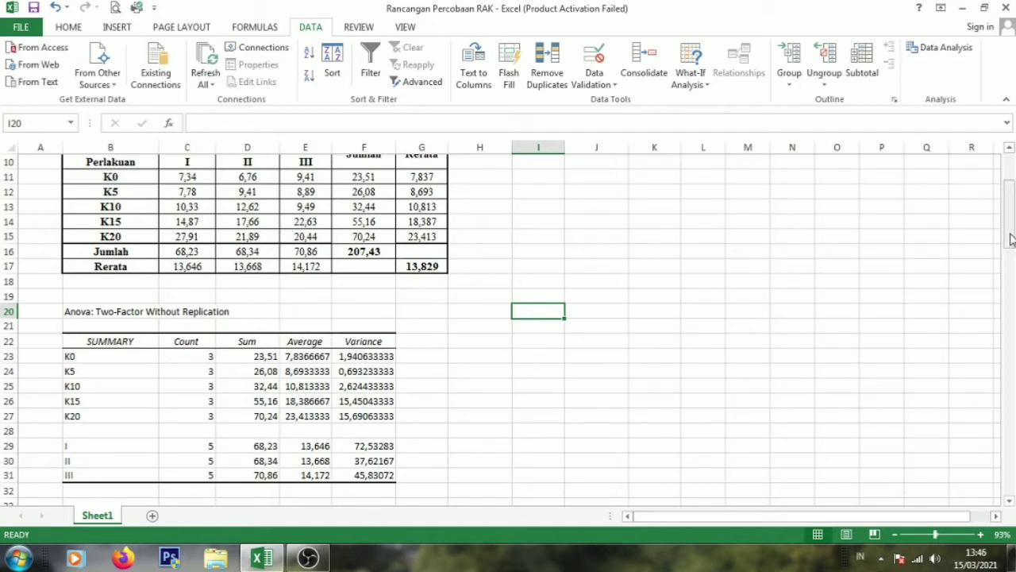
drag(1011, 239, 1010, 268)
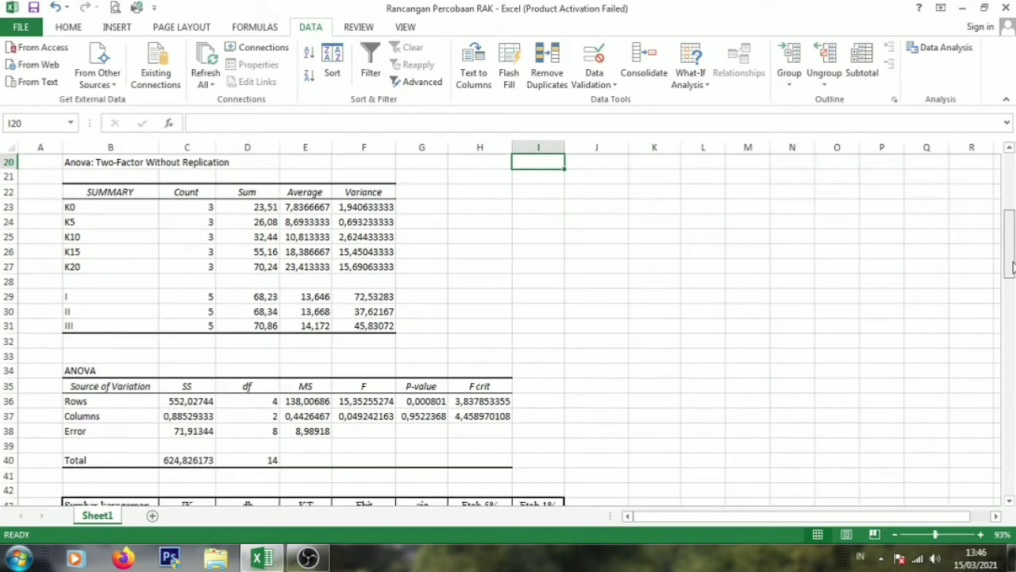
click(120, 386)
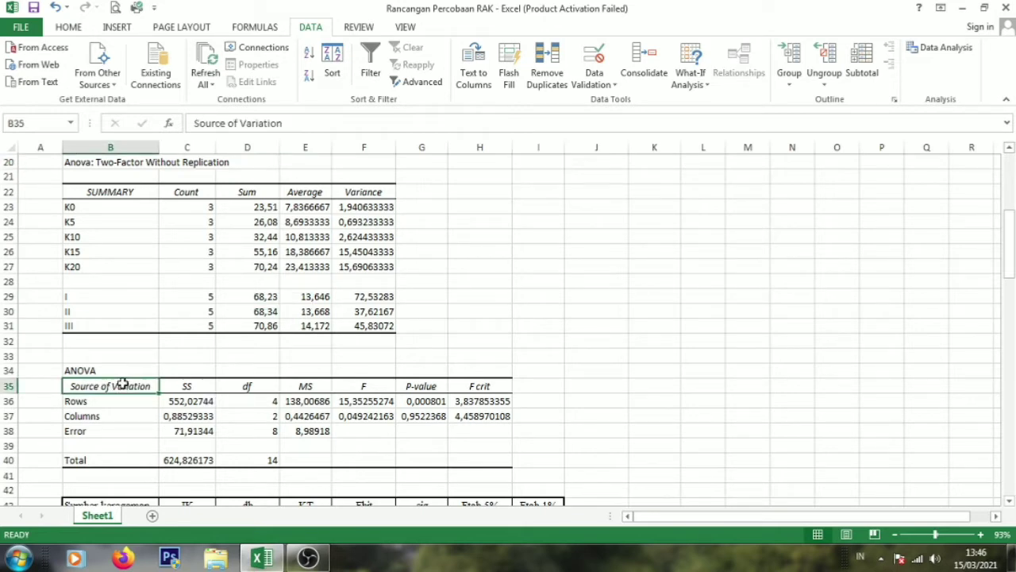
text(Sum)
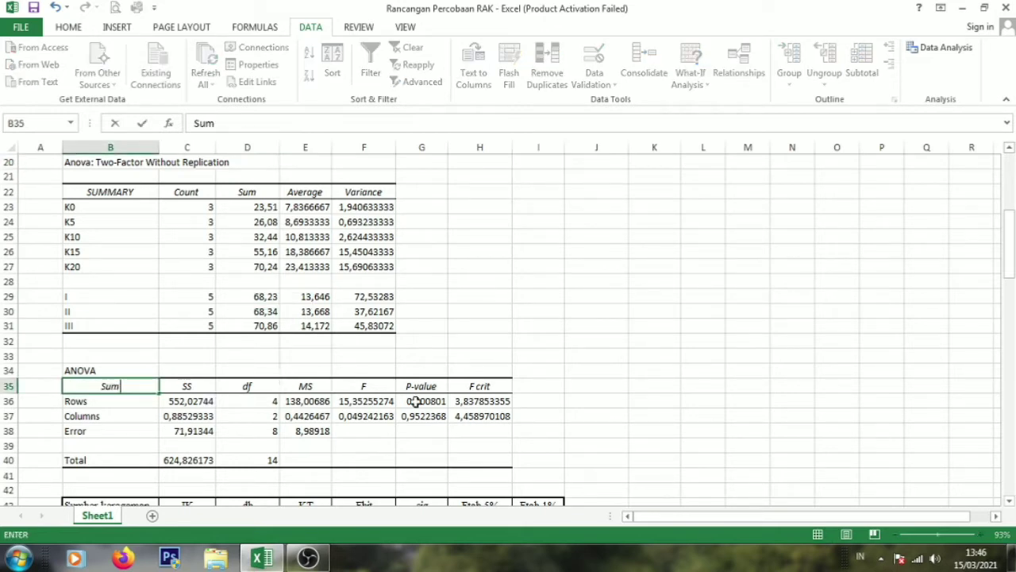
text(ber Keragaman)
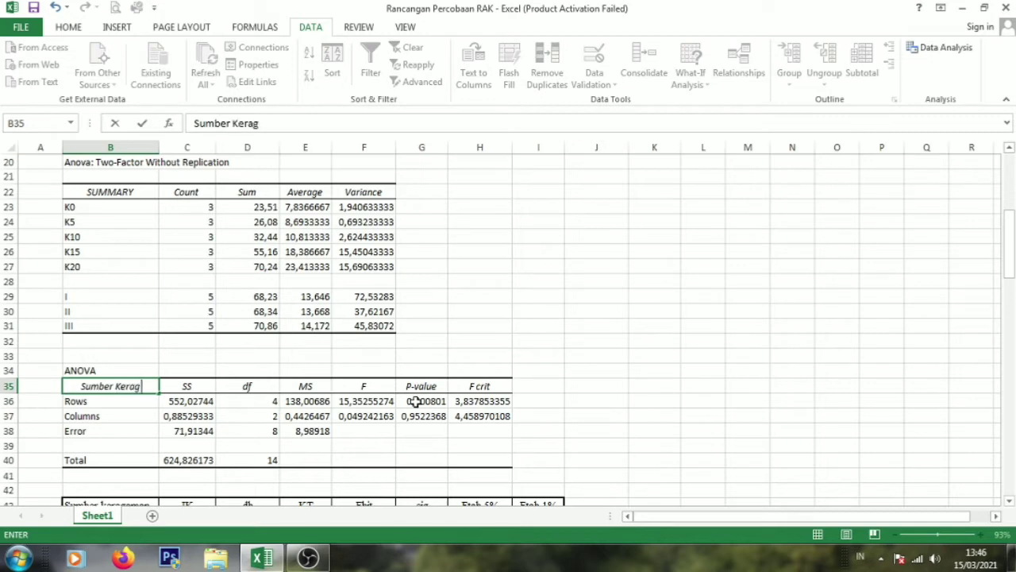
click(135, 399)
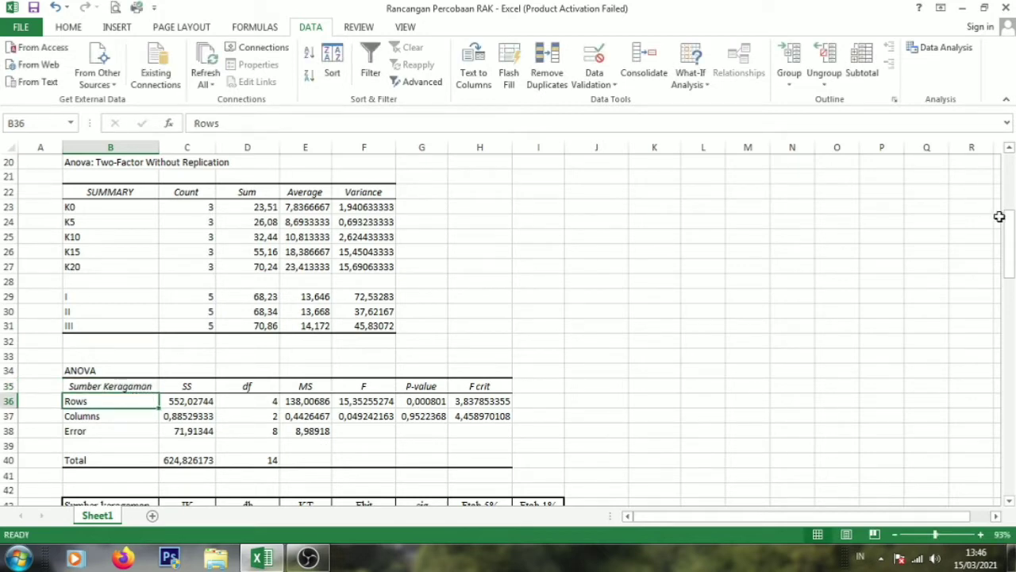
Step: Relabel the Rows, Columns and Error sources in B36:B38 of the ANOVA table as "Perlakuan", "Kelompk" and "Galat"
drag(1007, 216, 1010, 250)
text(Perlakuan)
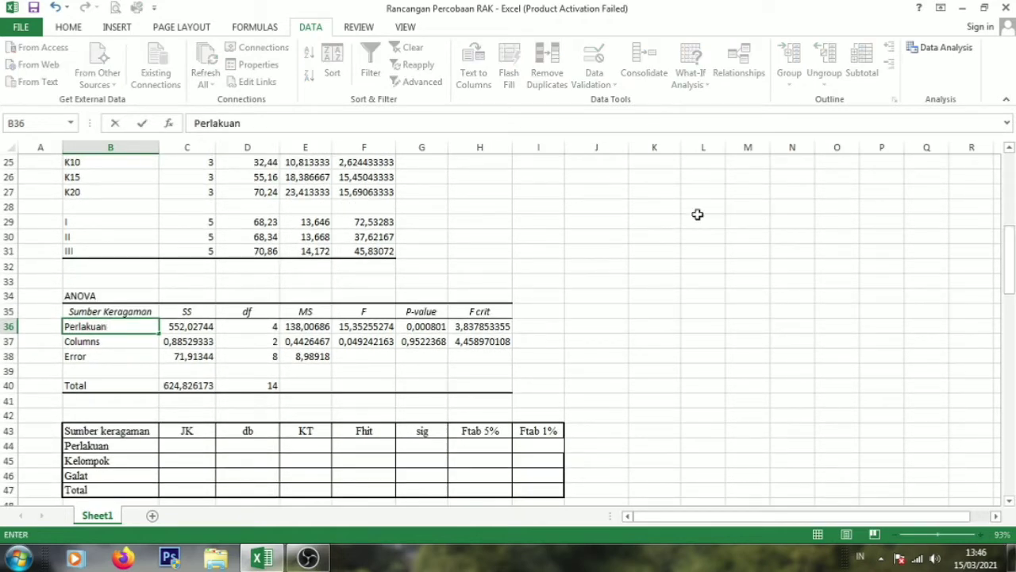
click(107, 343)
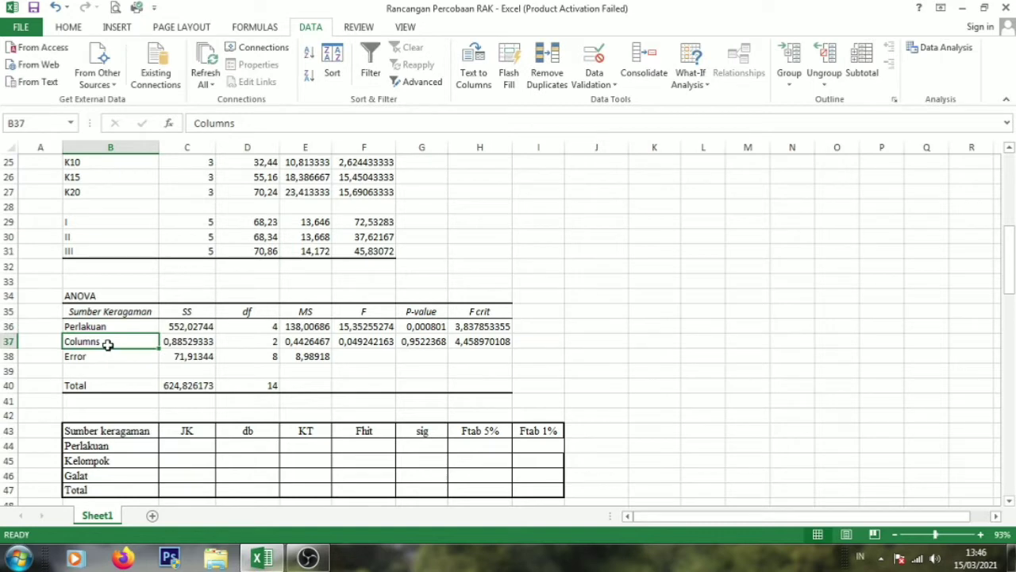
text(Kelompk)
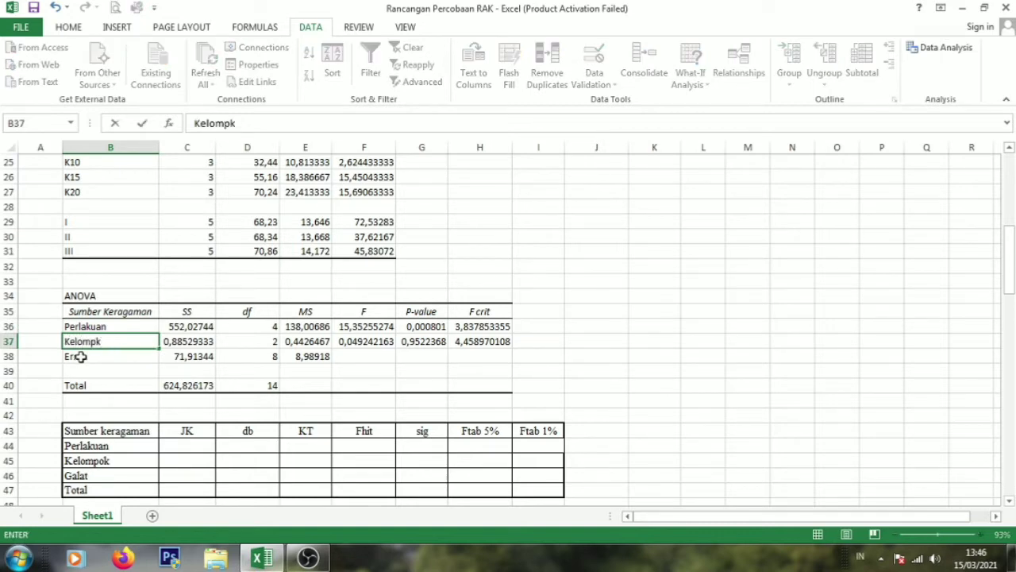
click(79, 356)
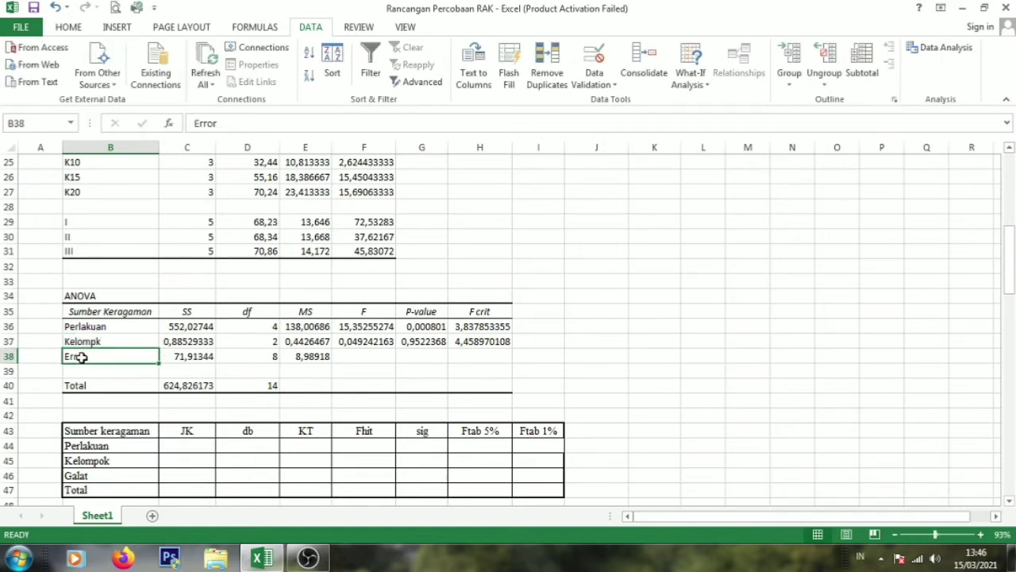
text(Galat)
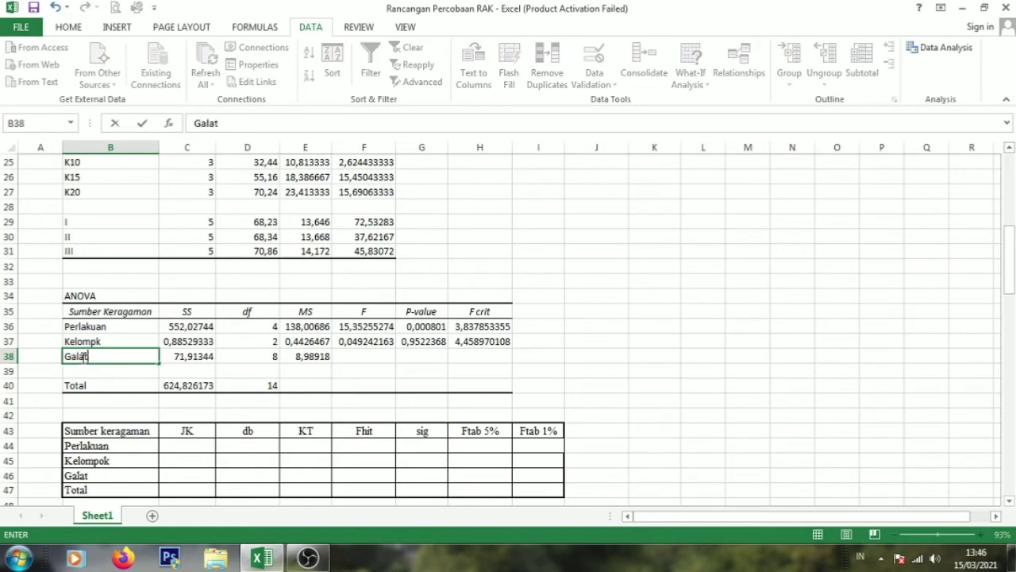
click(125, 388)
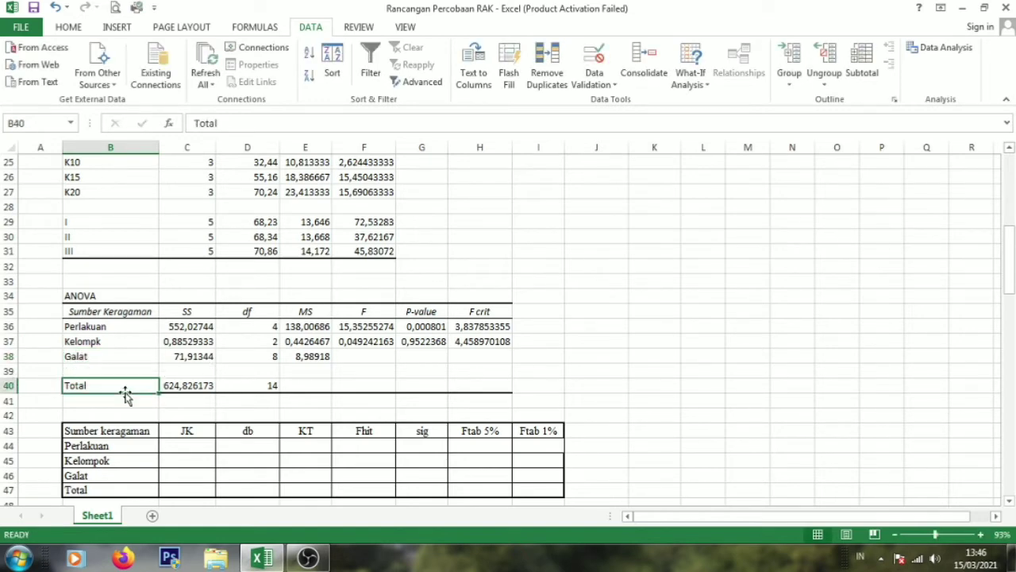
Step: Replace the SS, df and MS headings in C35:E35 of the ANOVA table with "JK", "db" and "KT"
click(198, 312)
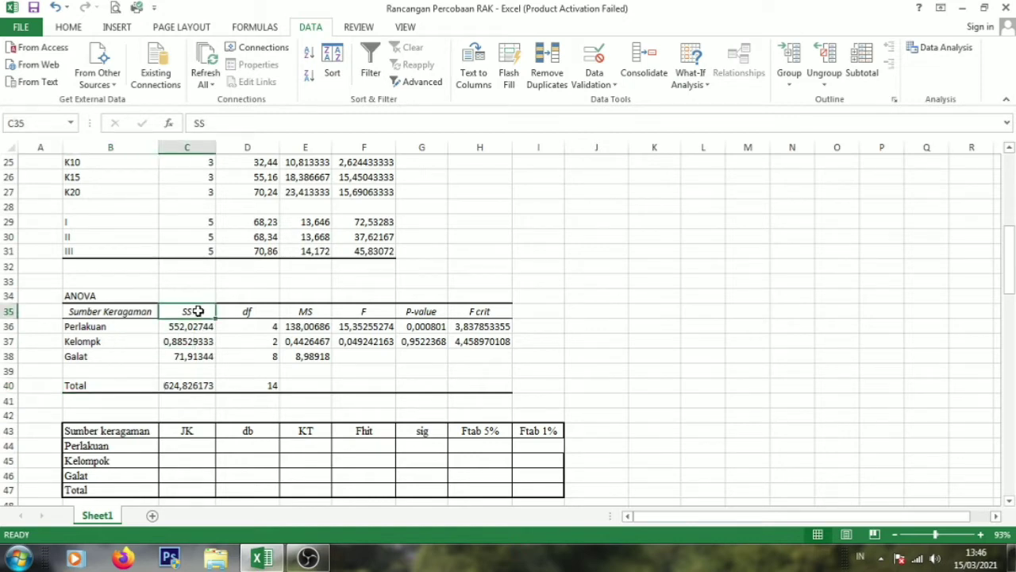
text(JK)
click(246, 313)
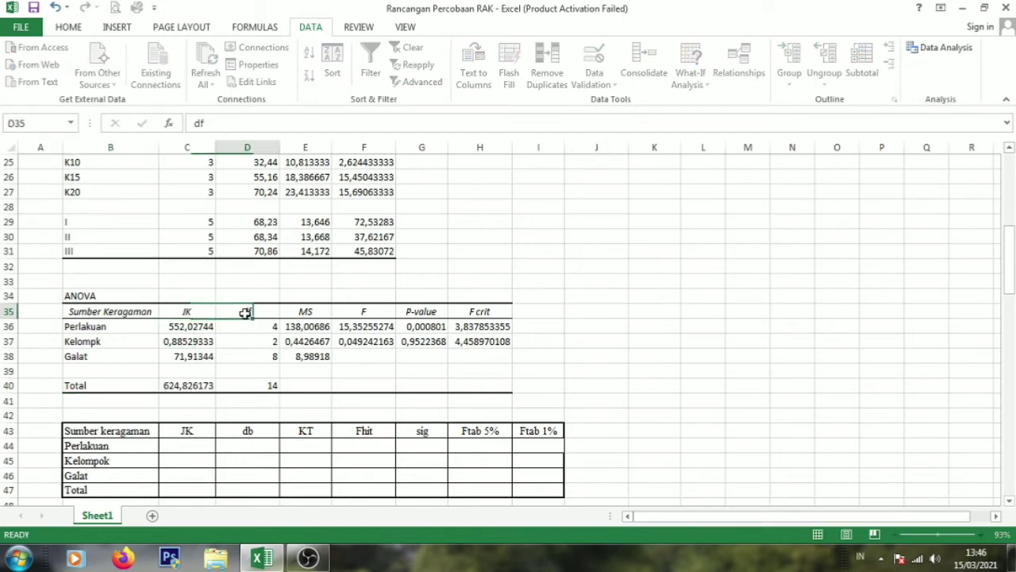
text(db)
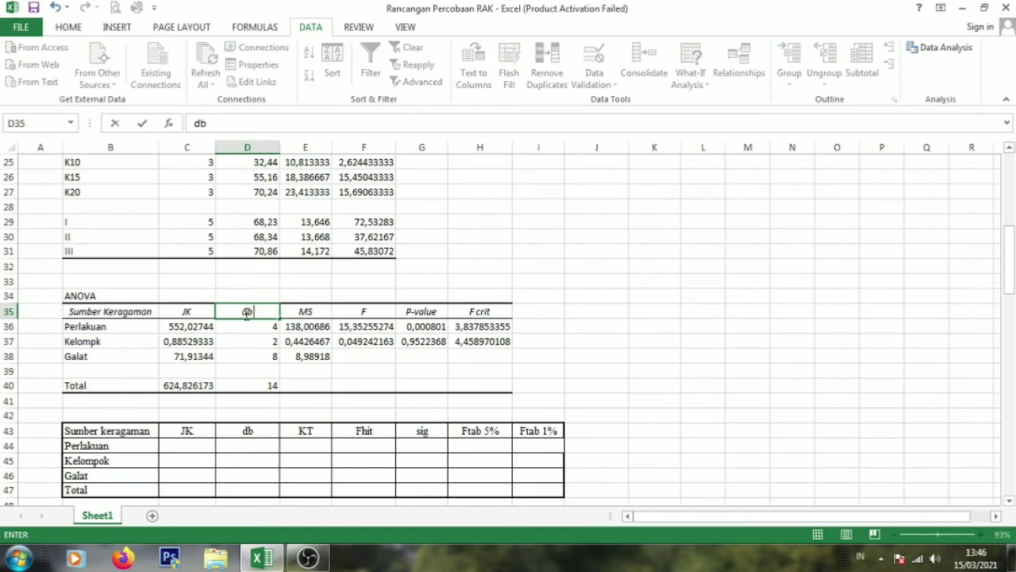
click(304, 310)
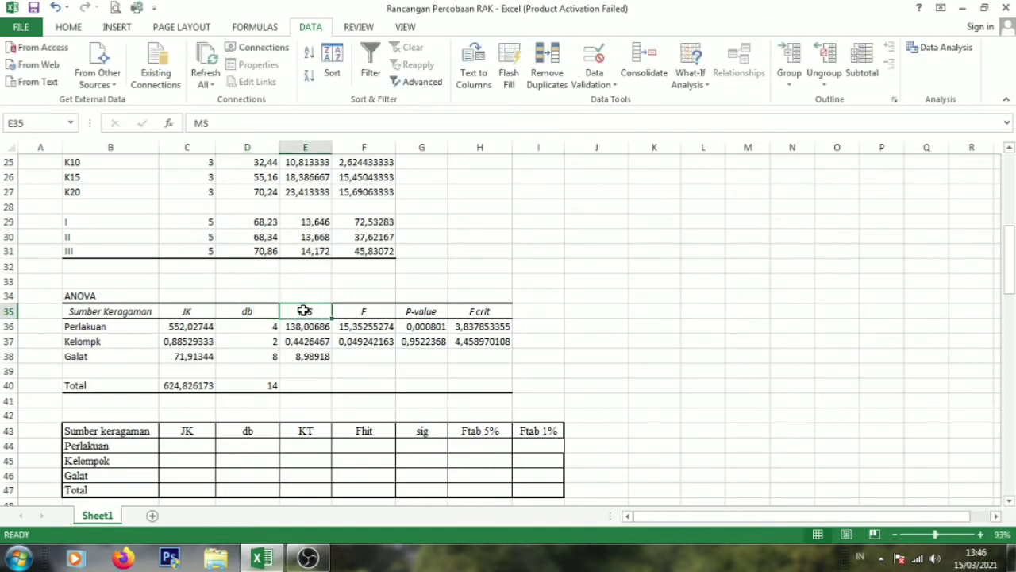
text(KT)
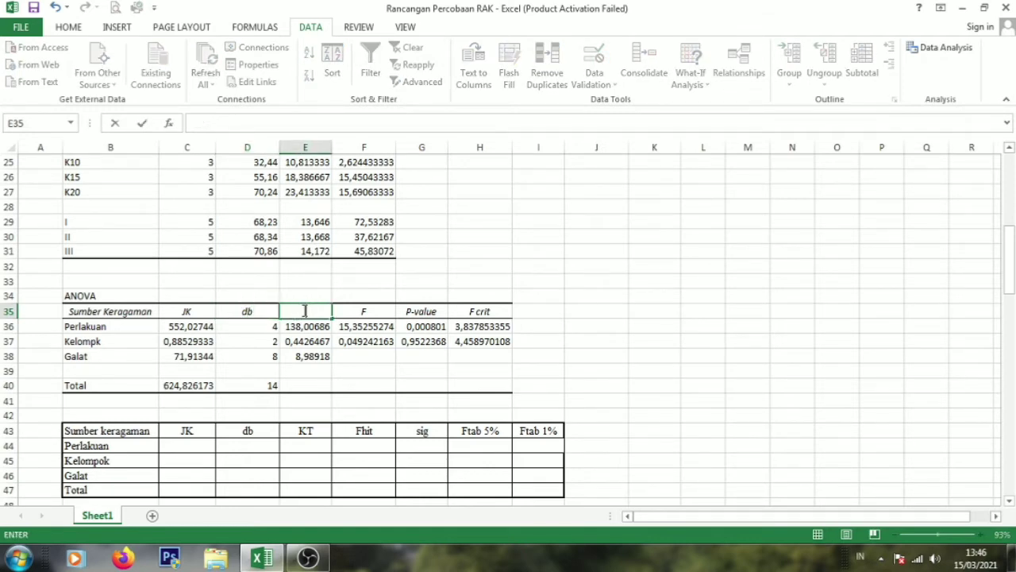
Step: Rename the ANOVA table's F heading in F35 to "fhitung" and the F crit heading in H35 to "Ftab 5%"
click(378, 311)
text(fhitung)
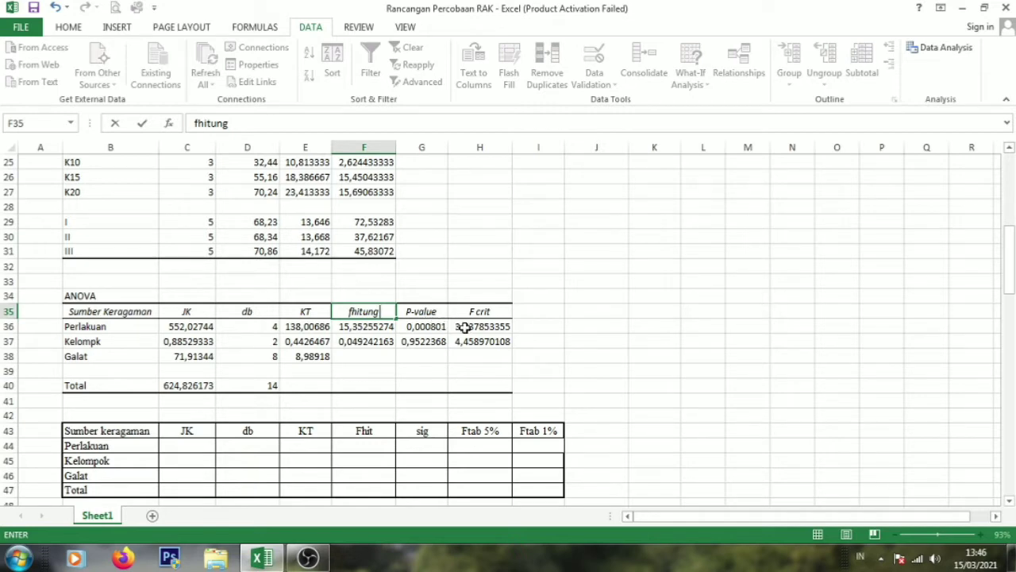
click(493, 312)
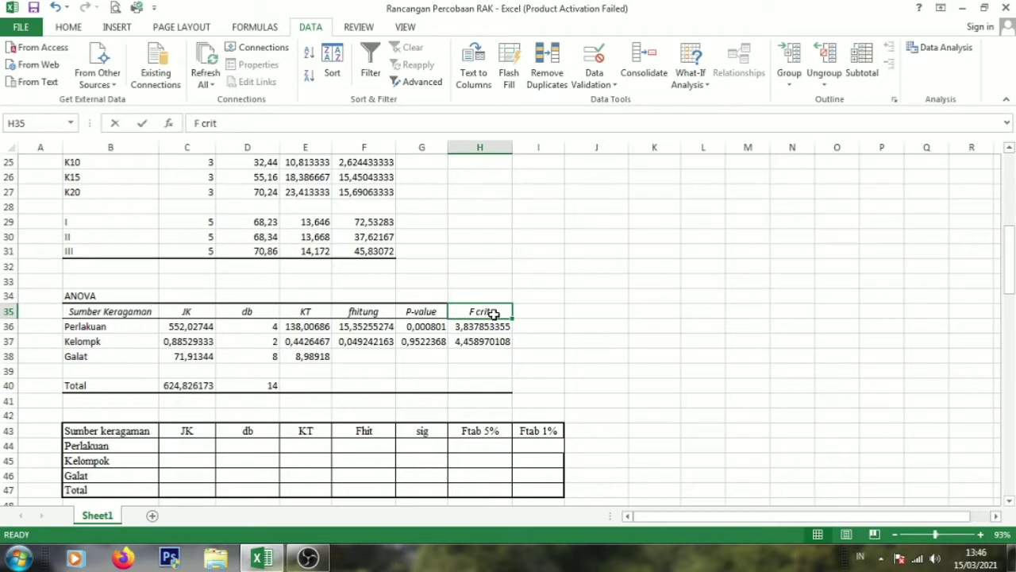
text(Ftab)
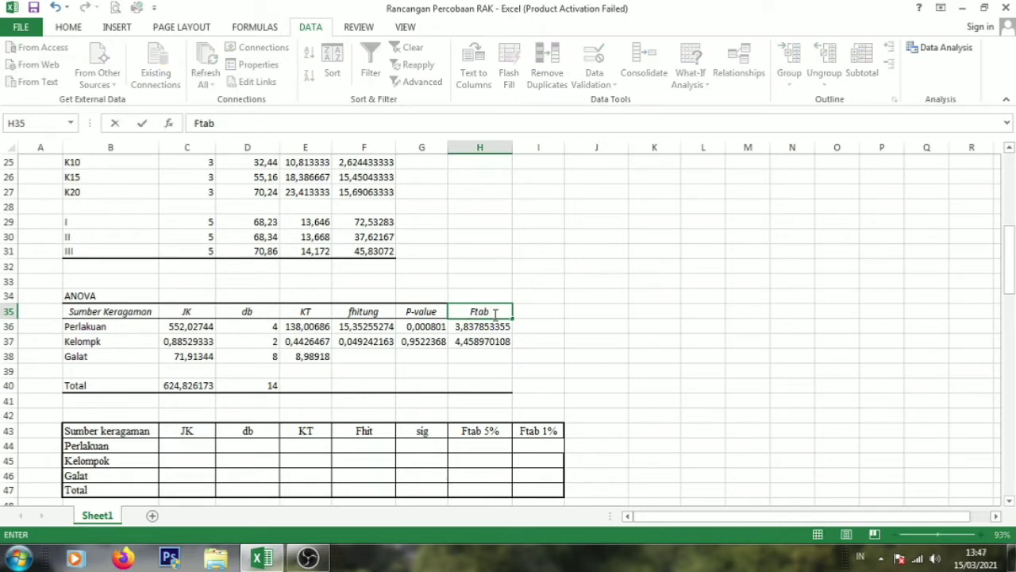
text( 5%)
click(595, 371)
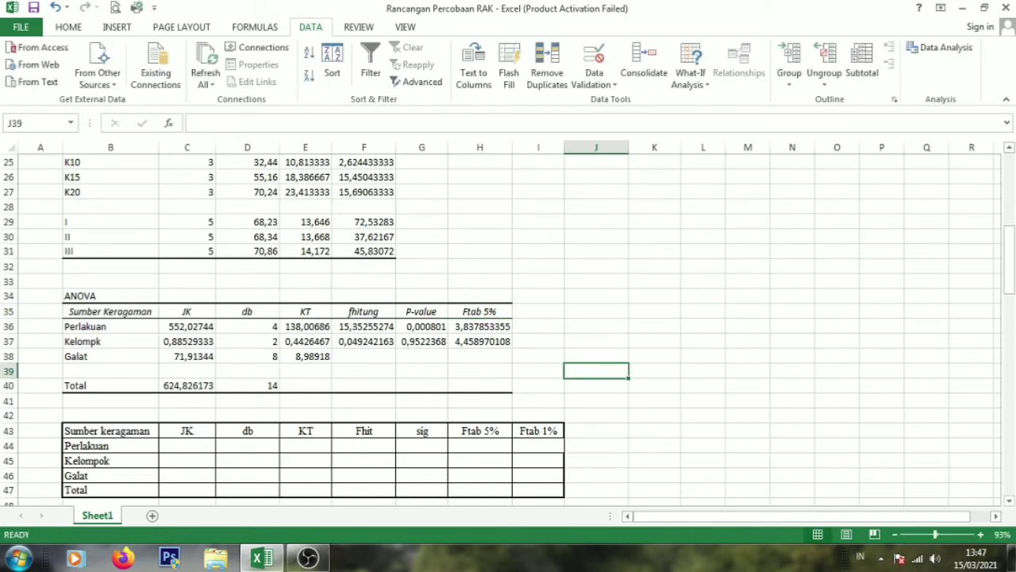
Step: Review the relabelled ANOVA output, checking the P-value of Perlakuan in G36 and the empty manual table beneath it
mouse_move(1009, 261)
mouse_down()
mouse_move(1009, 243)
mouse_move(1009, 254)
mouse_up()
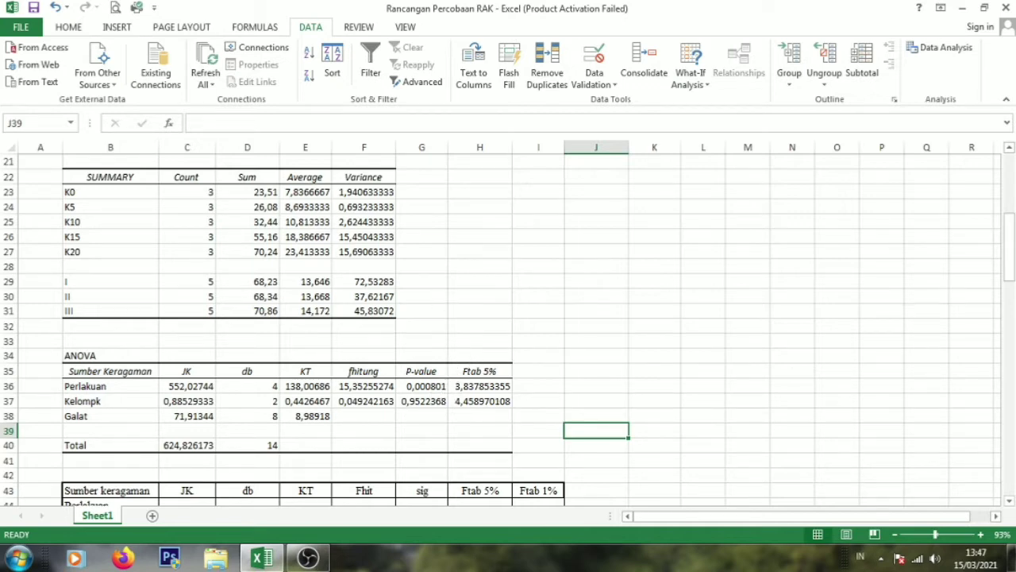
drag(1010, 264, 1011, 256)
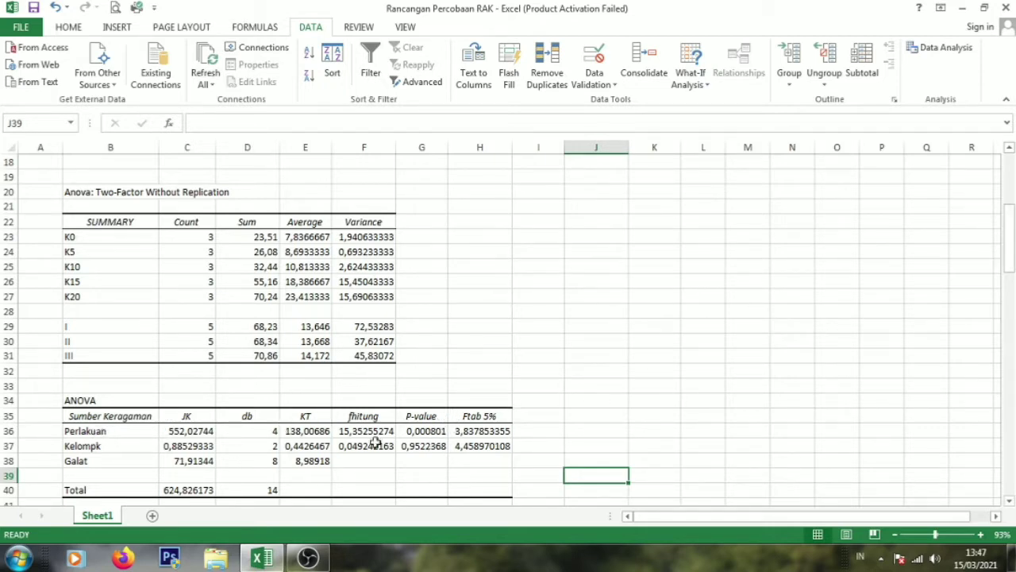
click(430, 429)
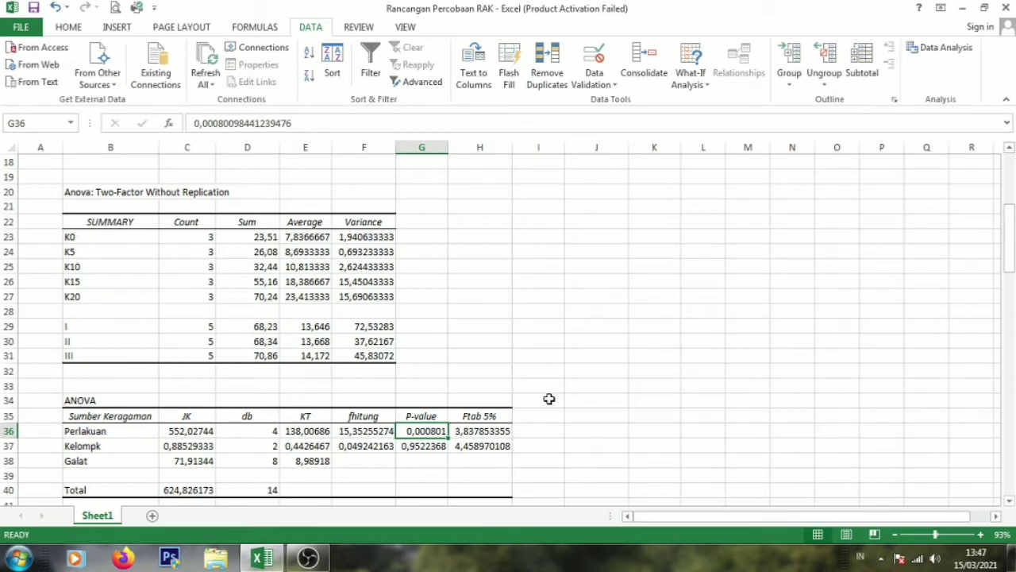
mouse_move(1008, 237)
mouse_down()
mouse_move(1008, 183)
mouse_move(1008, 243)
mouse_up()
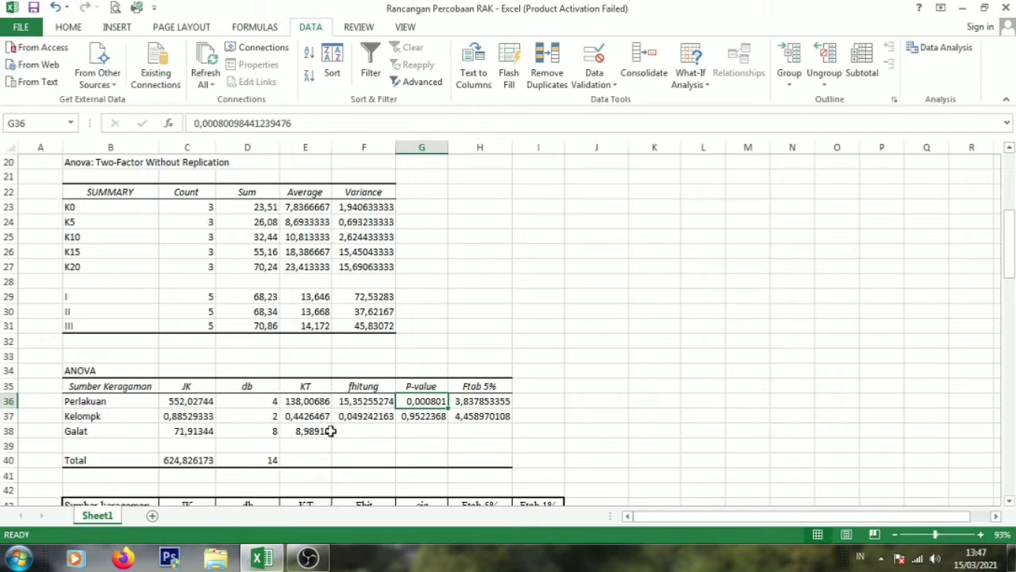
drag(1013, 253, 1011, 264)
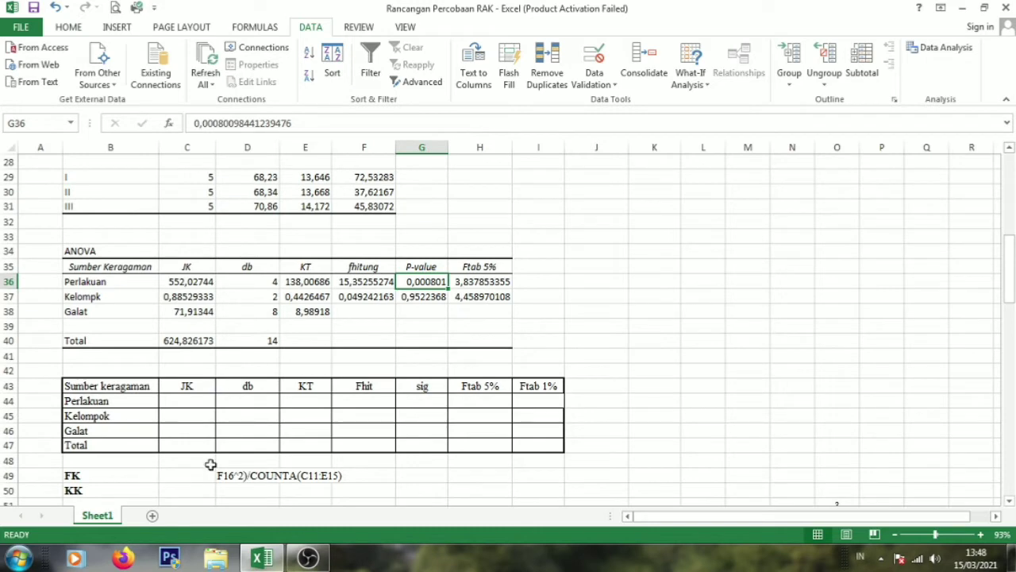
click(620, 419)
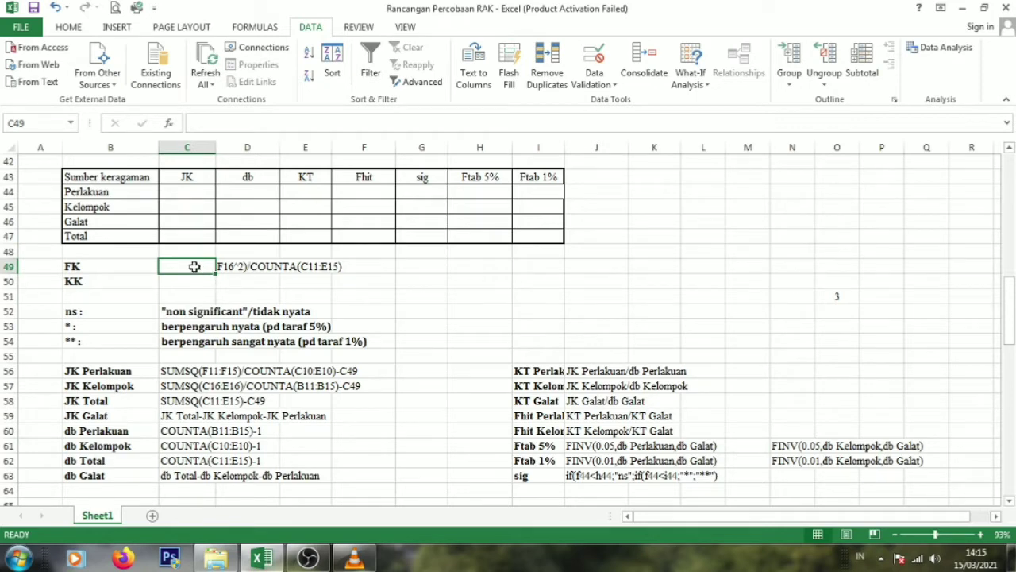
Step: Calculate the correction factor FK in C49 with the formula =F16^2/COUNTA(C11:E15)
text(=)
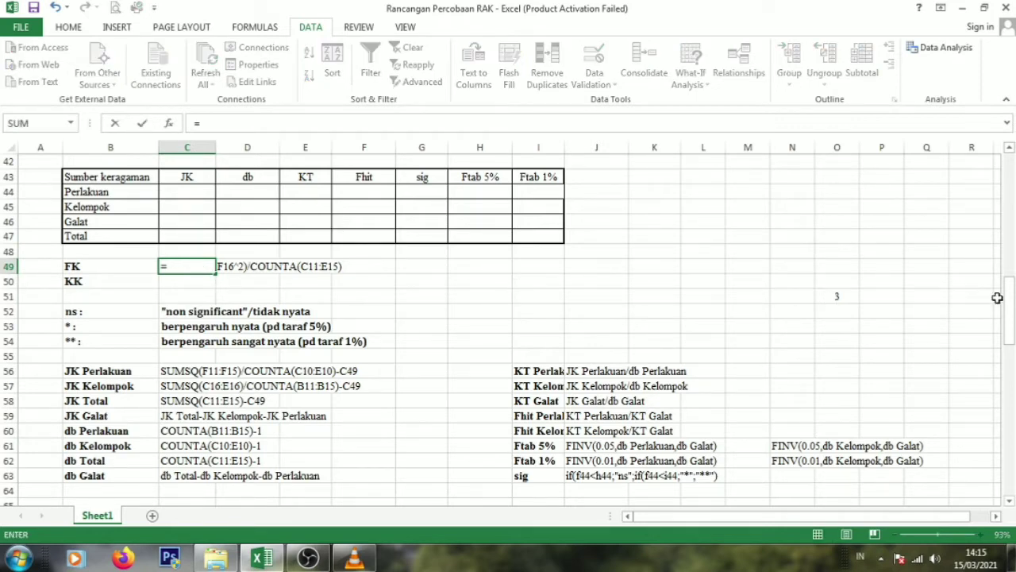
drag(1006, 313, 1007, 183)
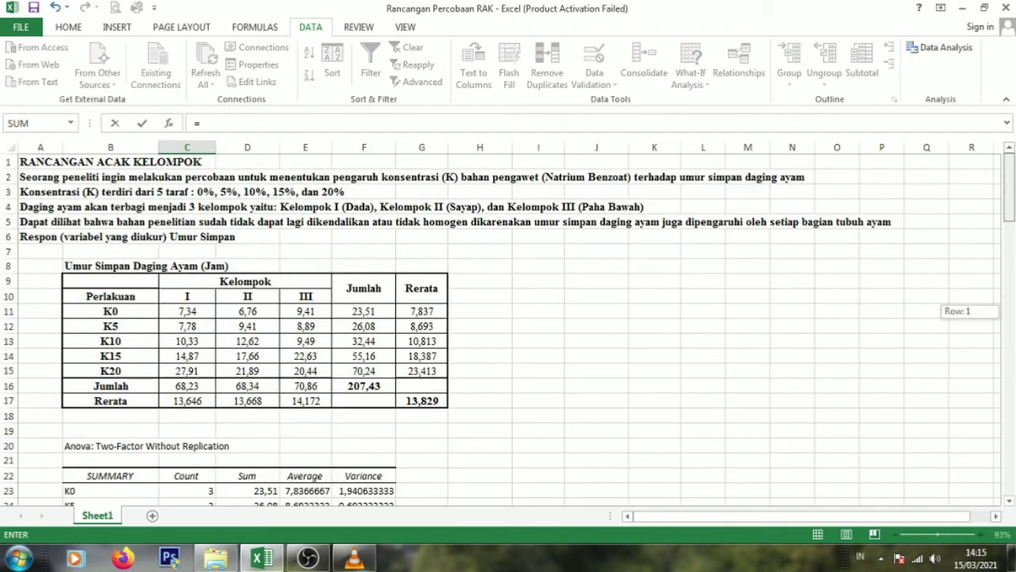
click(373, 386)
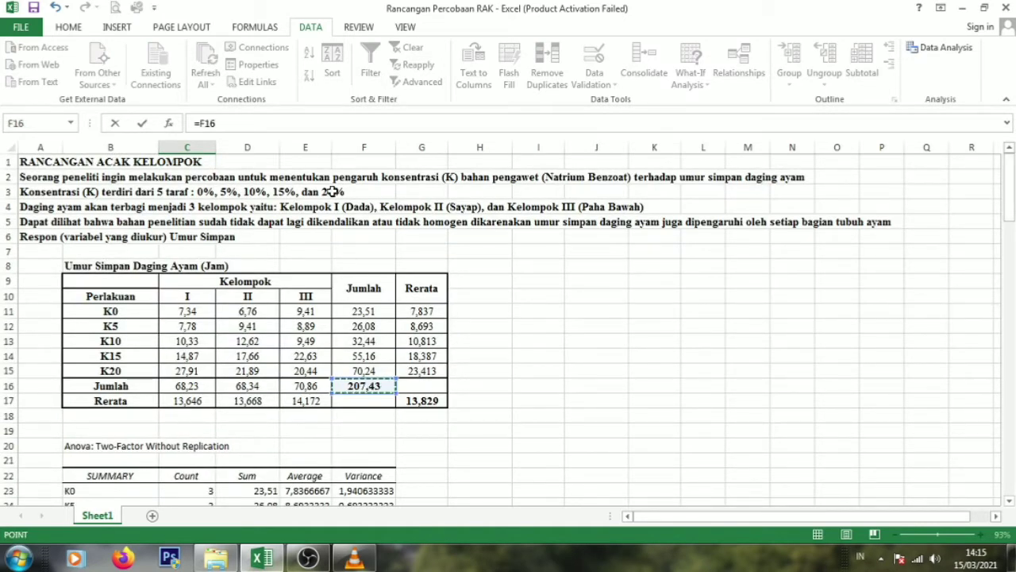
text(^2/count)
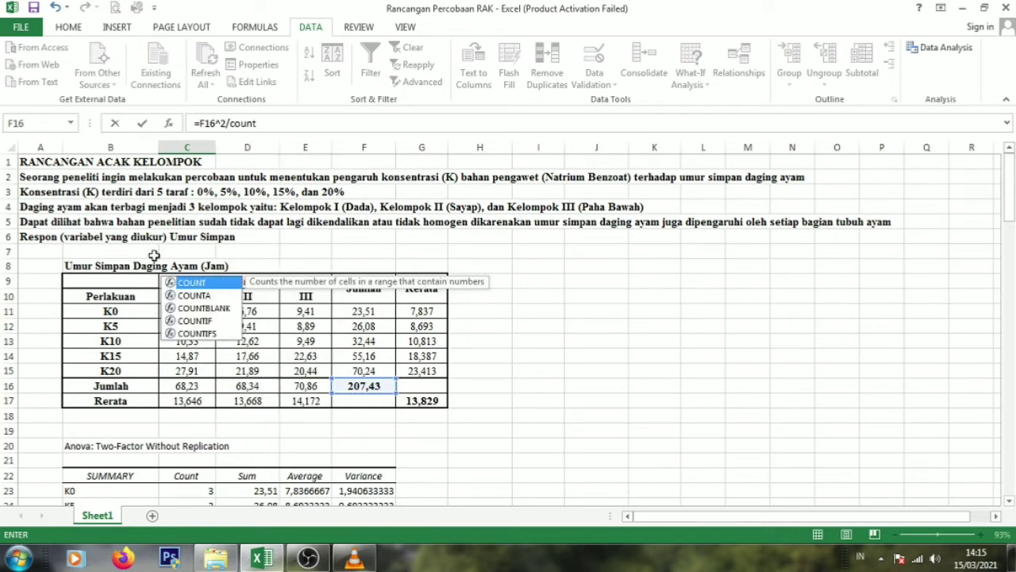
double_click(199, 299)
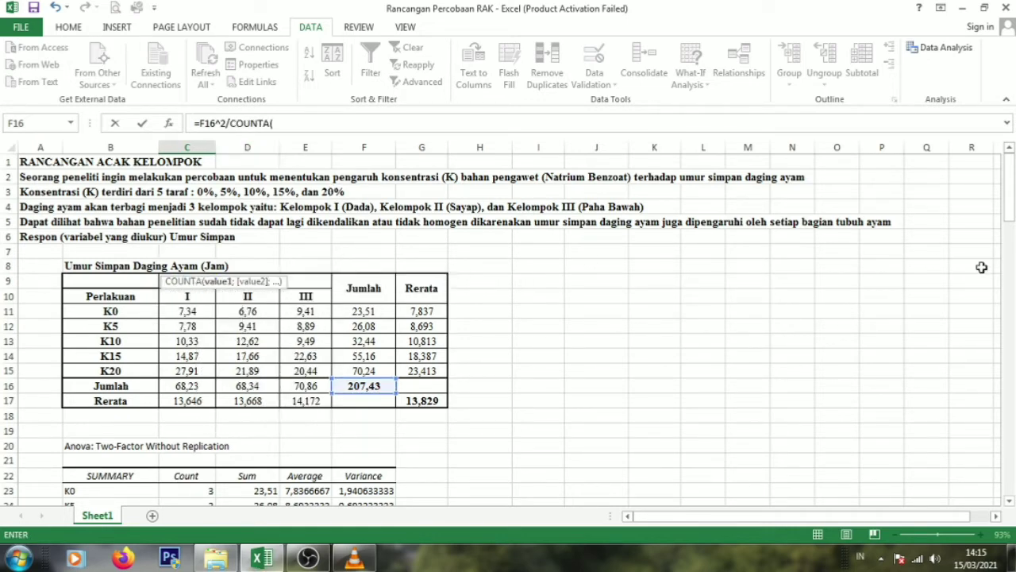
mouse_move(1006, 221)
mouse_down()
mouse_move(1010, 317)
mouse_move(1010, 219)
mouse_up()
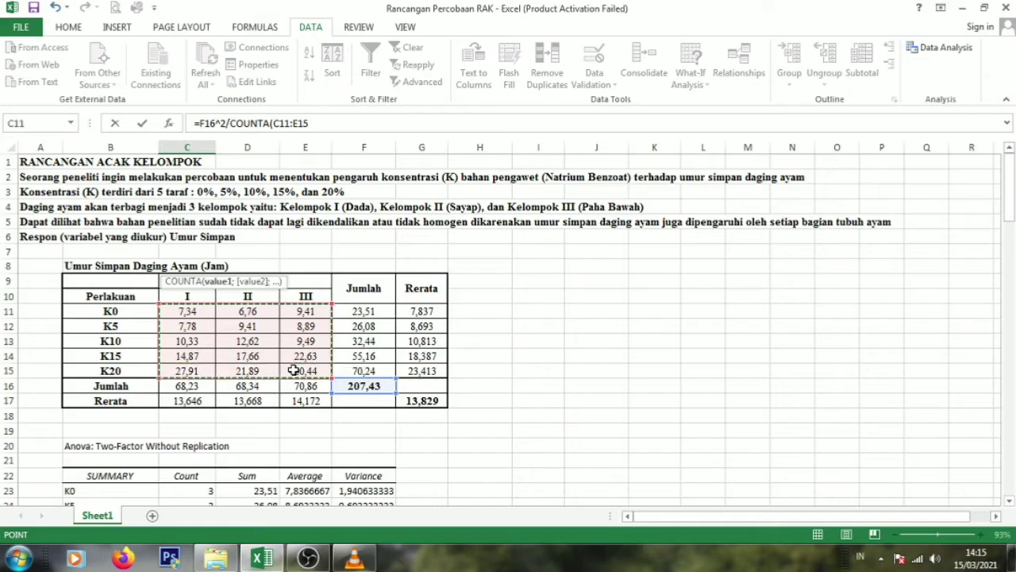
text())
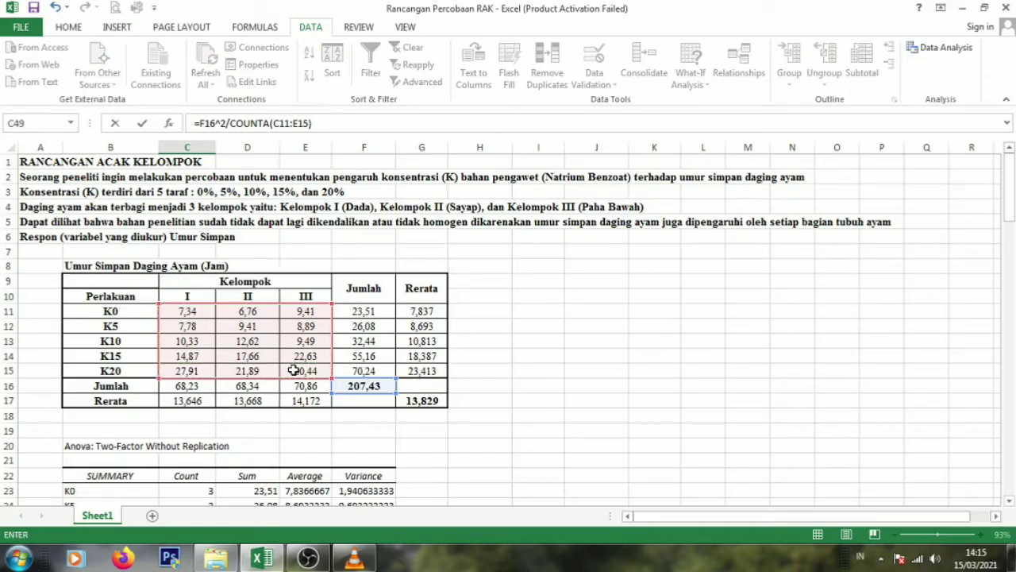
key(Return)
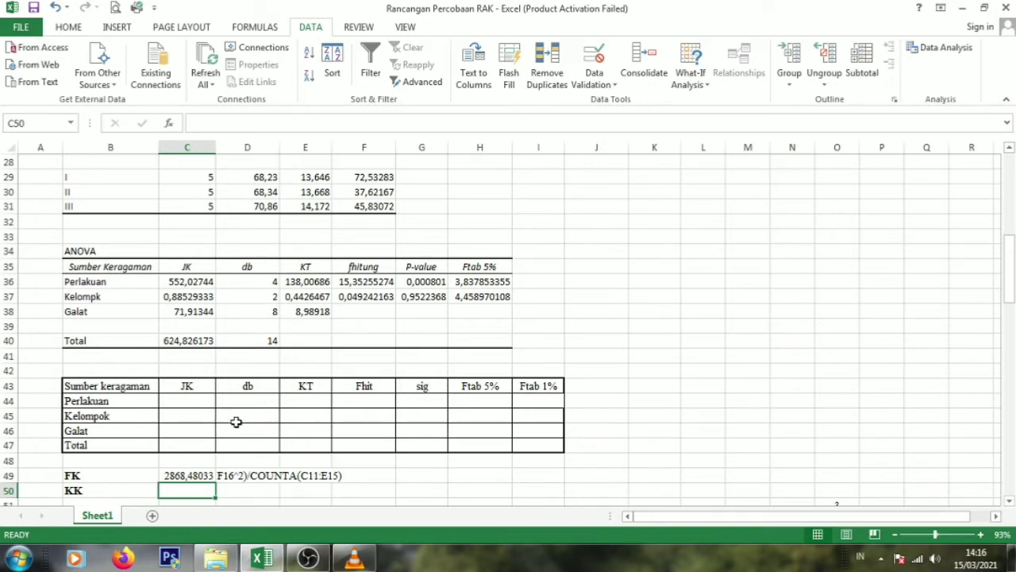
Step: Calculate the JK of Perlakuan in C44 of the manual table with the formula =SUMSQ(F11:F15)/COUNTA(C10:E10)-C49
click(176, 402)
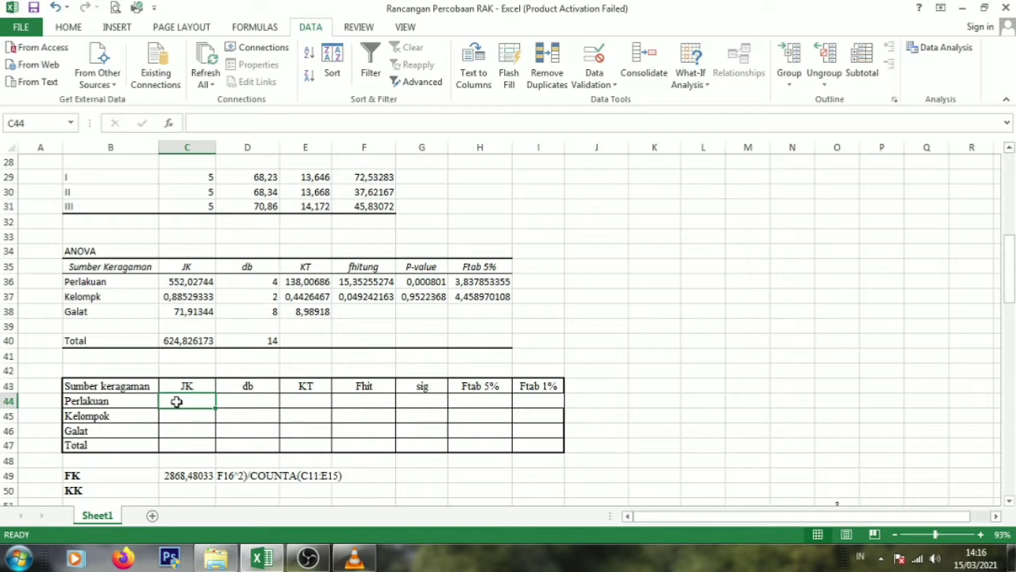
text(=)
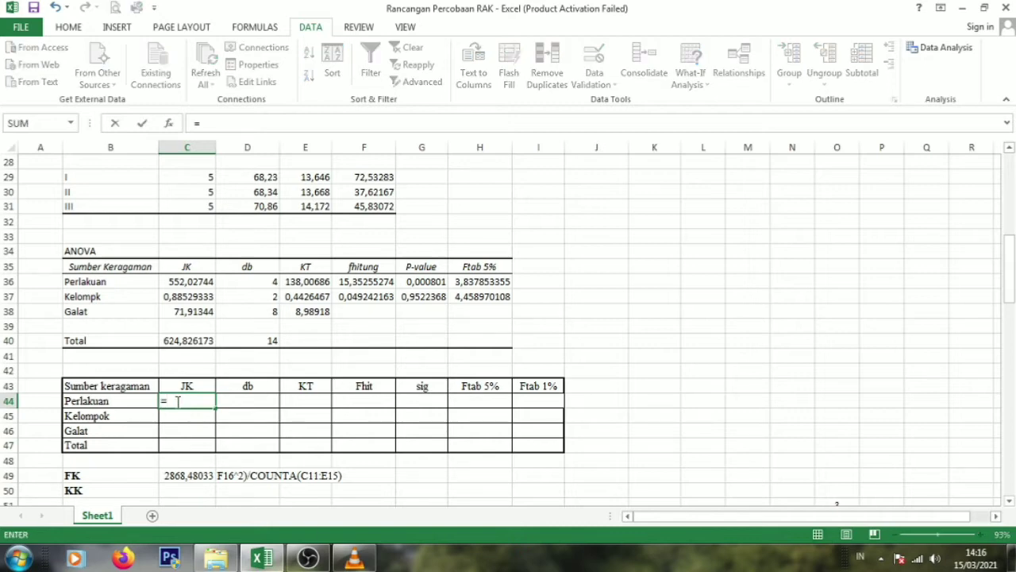
text(sum)
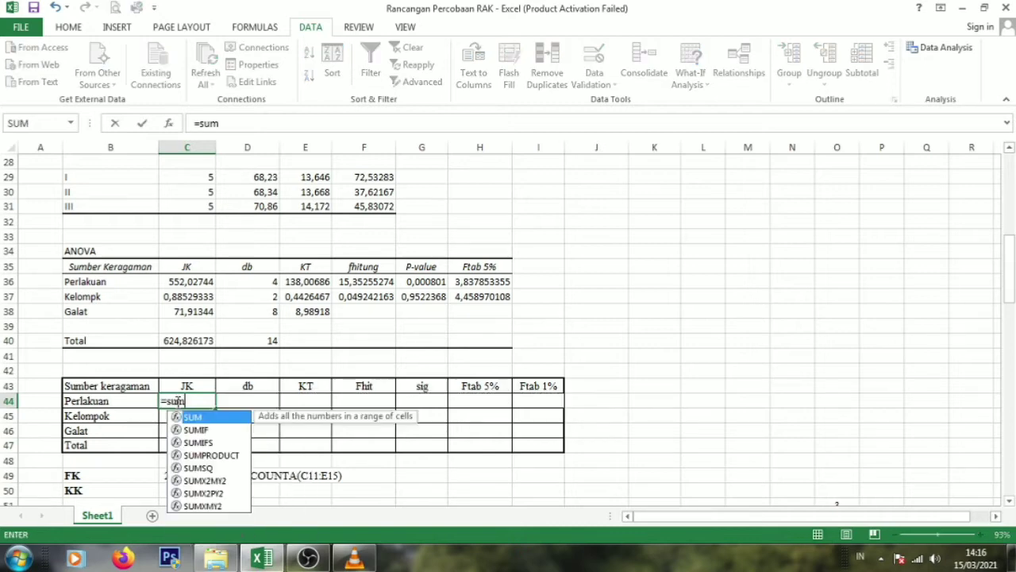
double_click(196, 468)
drag(1009, 305, 1010, 311)
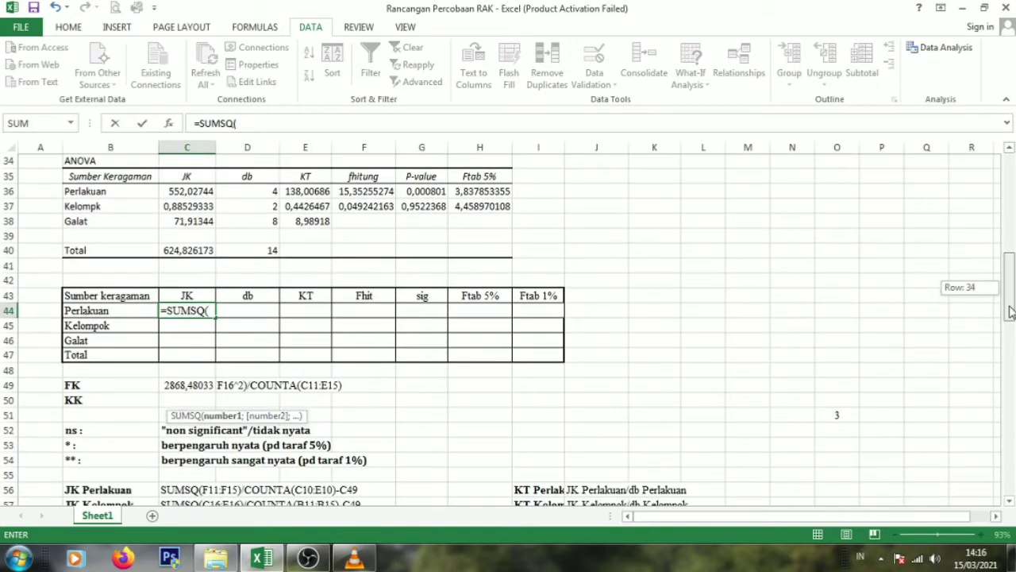
drag(1010, 311, 1010, 211)
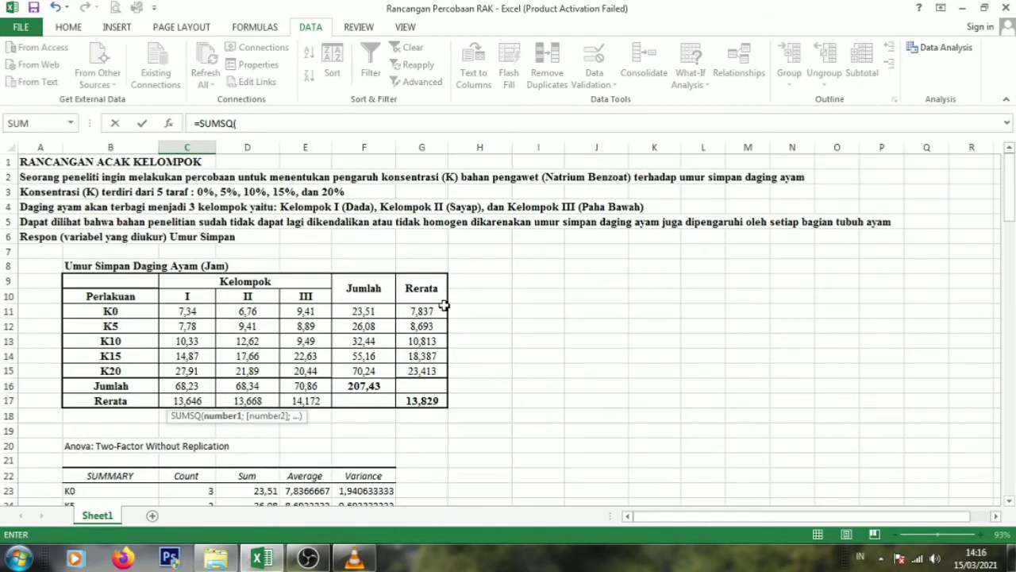
drag(373, 312, 369, 370)
text())
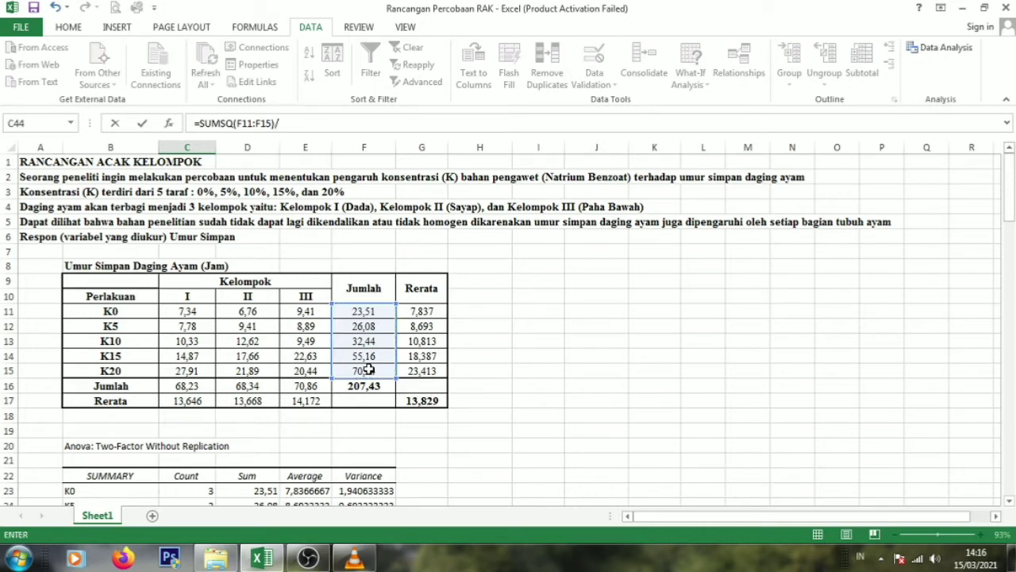
text(/coun)
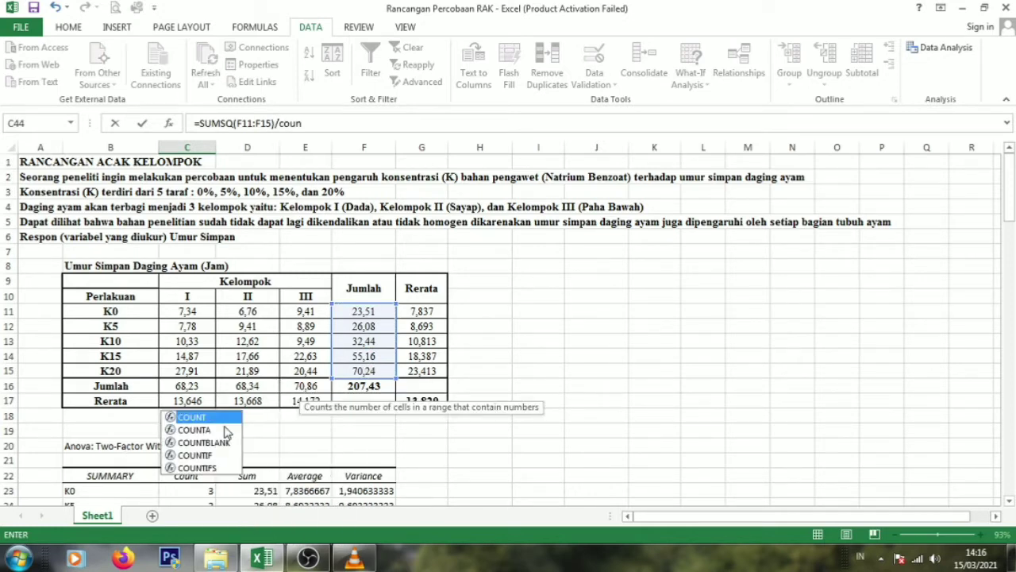
double_click(225, 431)
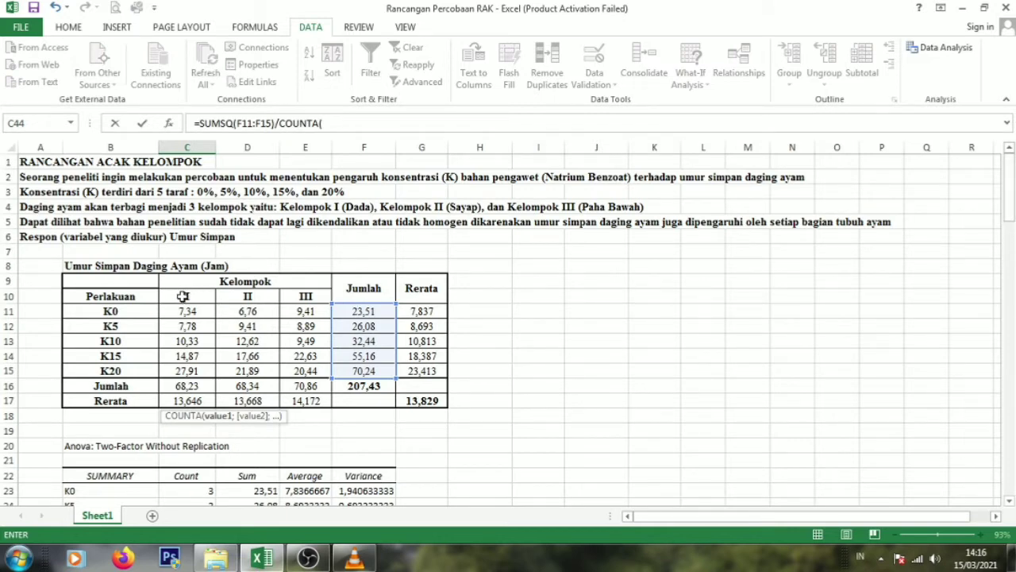
drag(182, 296, 298, 295)
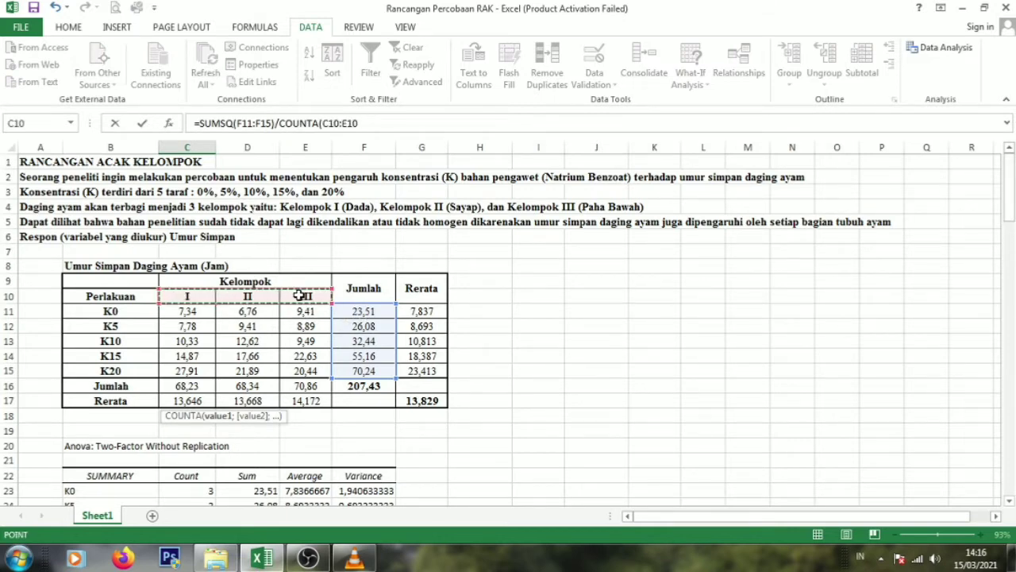
text()-)
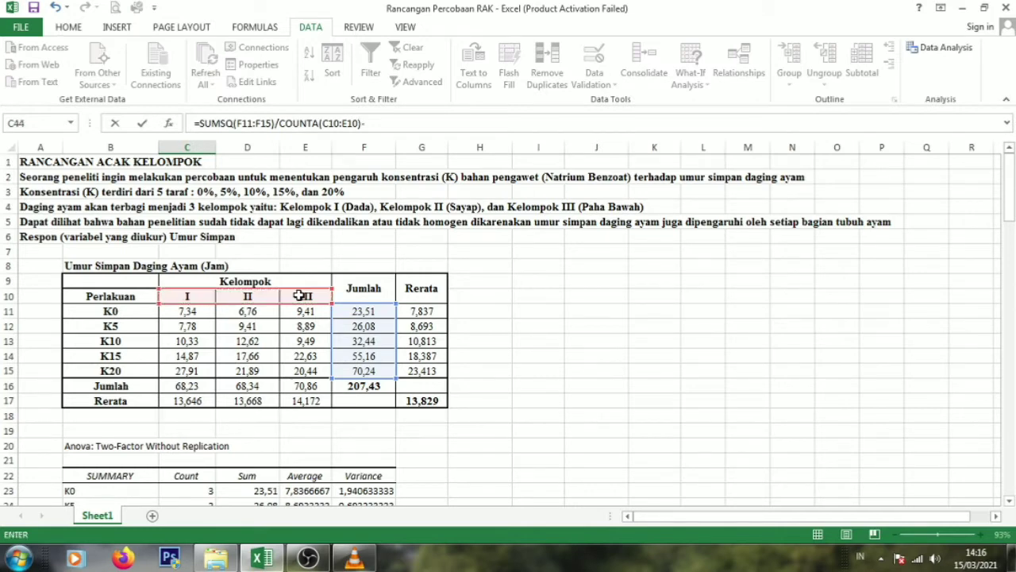
drag(1010, 191, 1011, 281)
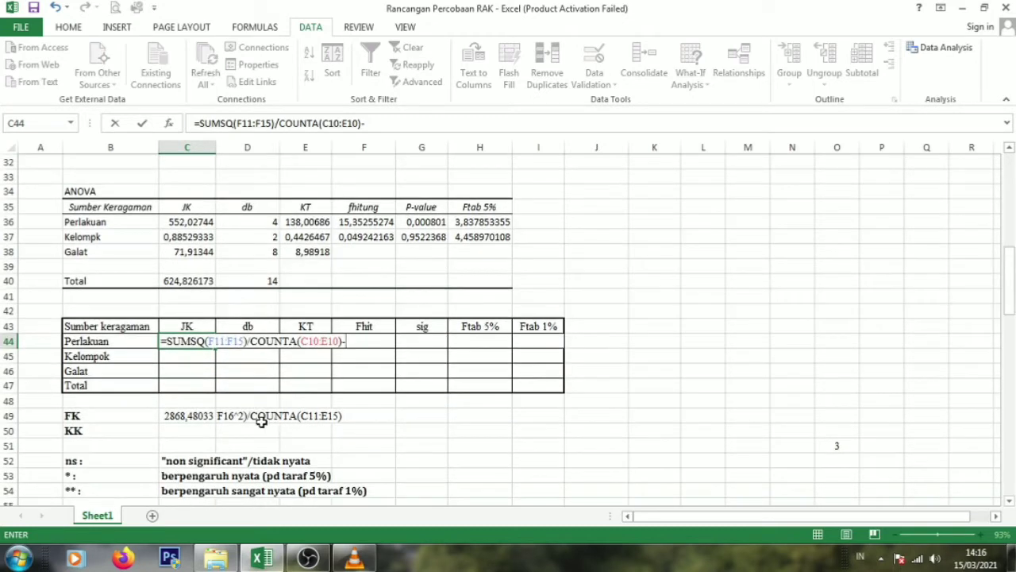
click(200, 419)
text())
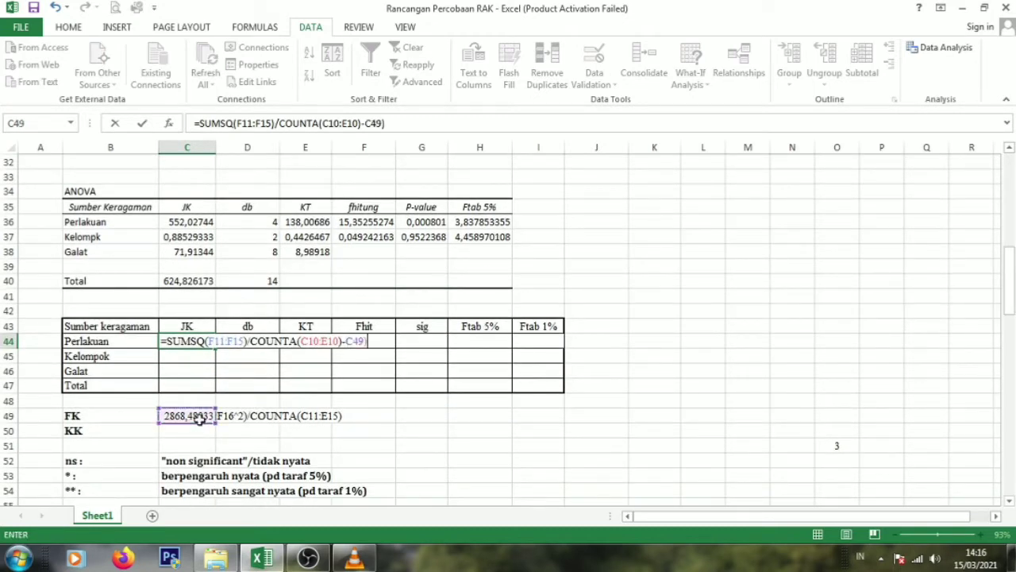
key(Return)
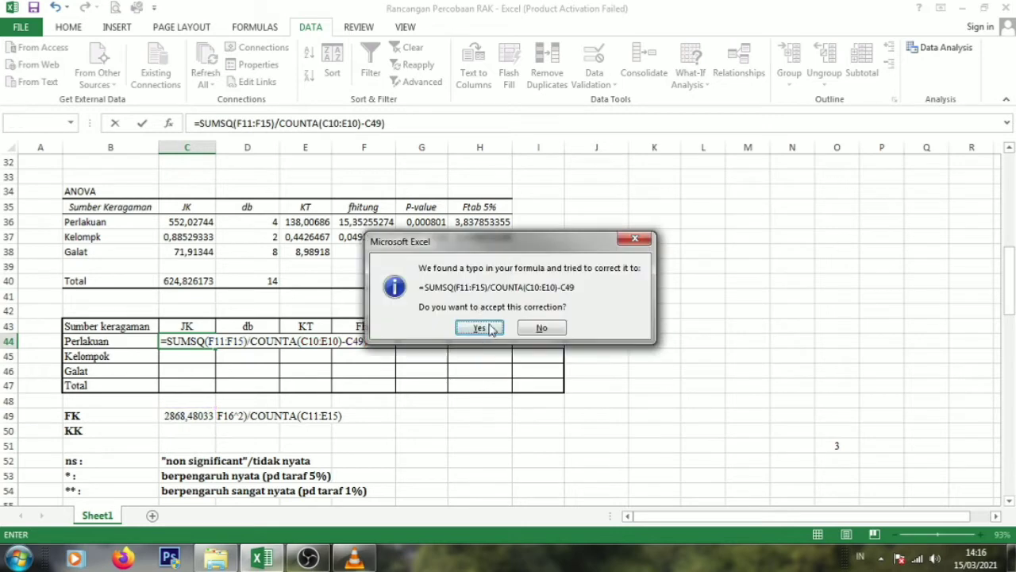
click(479, 327)
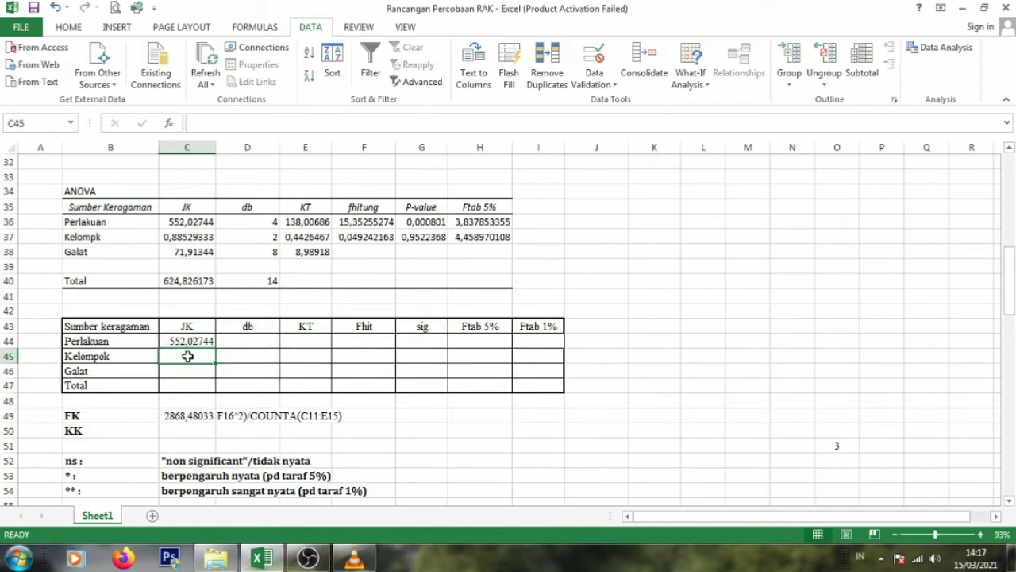
Step: Calculate the JK of Kelompok in C45 with the formula =SUMSQ(C16:E16)/COUNTA(B11:B15)-C49
text(=sum)
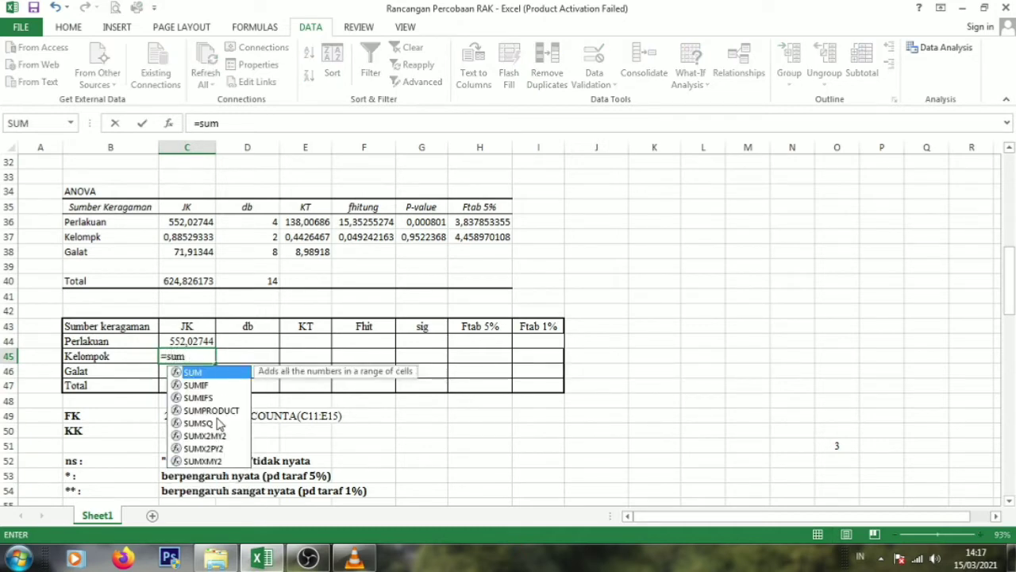
double_click(218, 425)
drag(1010, 290, 1013, 316)
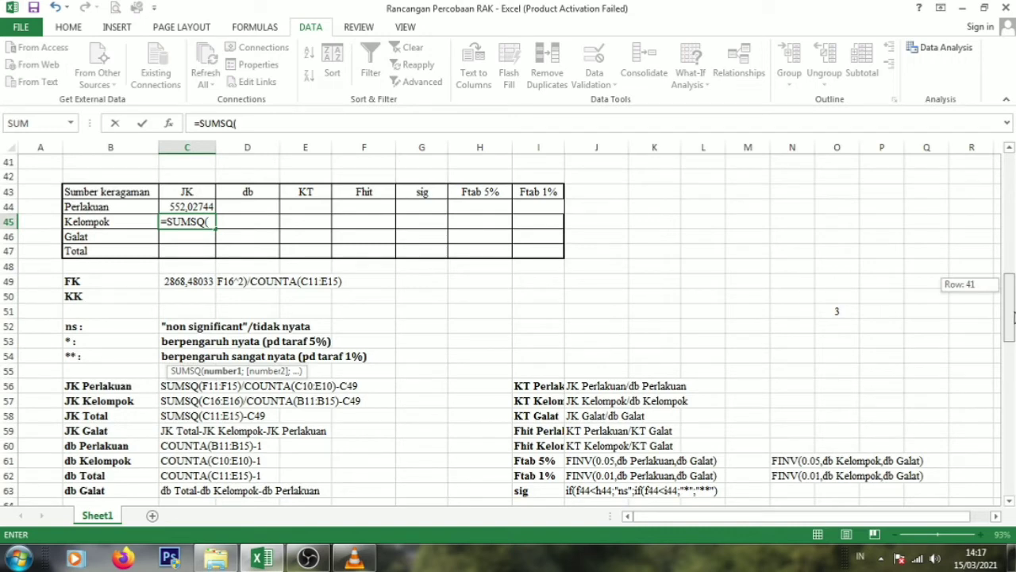
drag(1013, 316, 1013, 194)
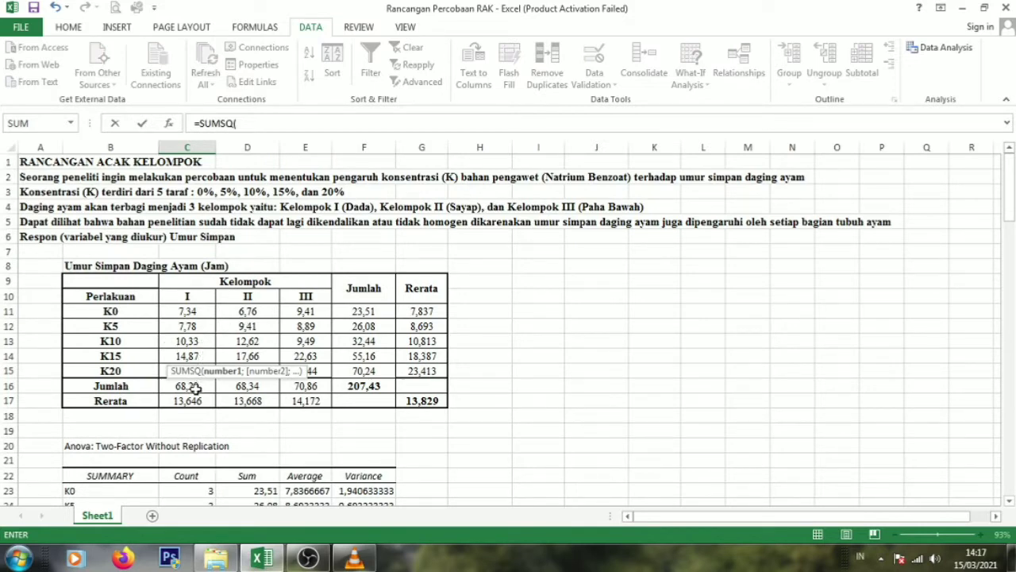
drag(195, 387, 287, 386)
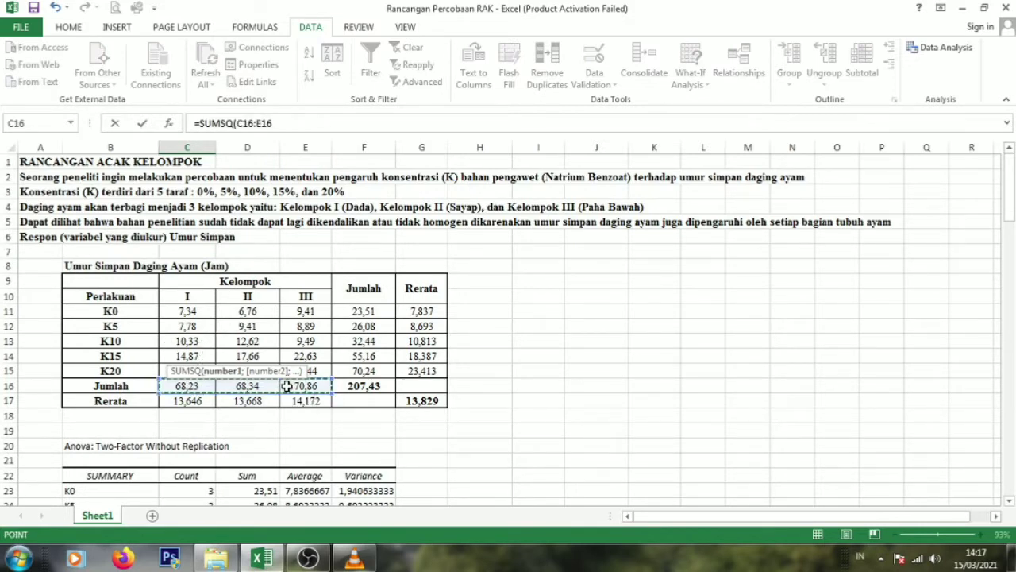
text()/coun)
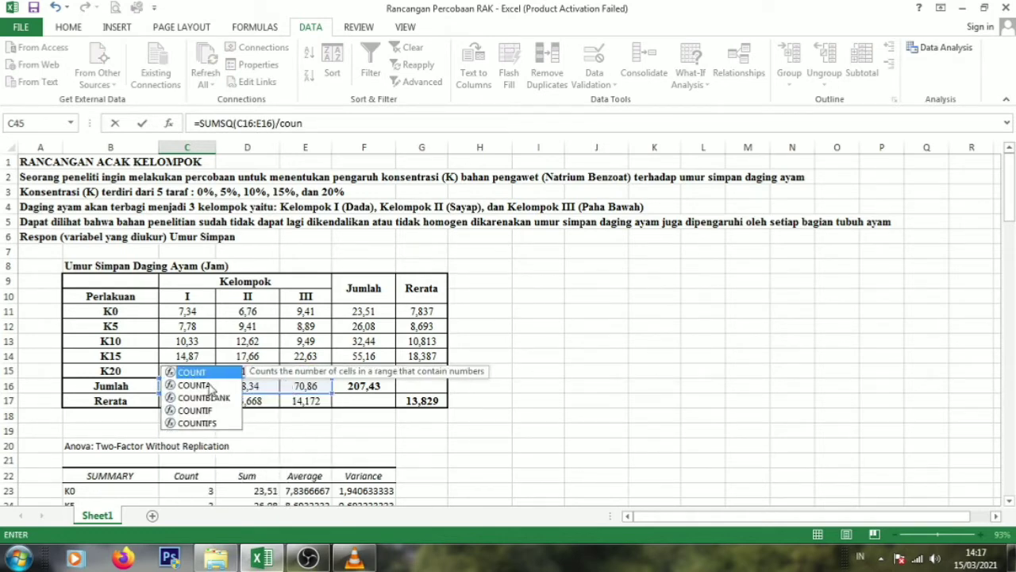
double_click(208, 385)
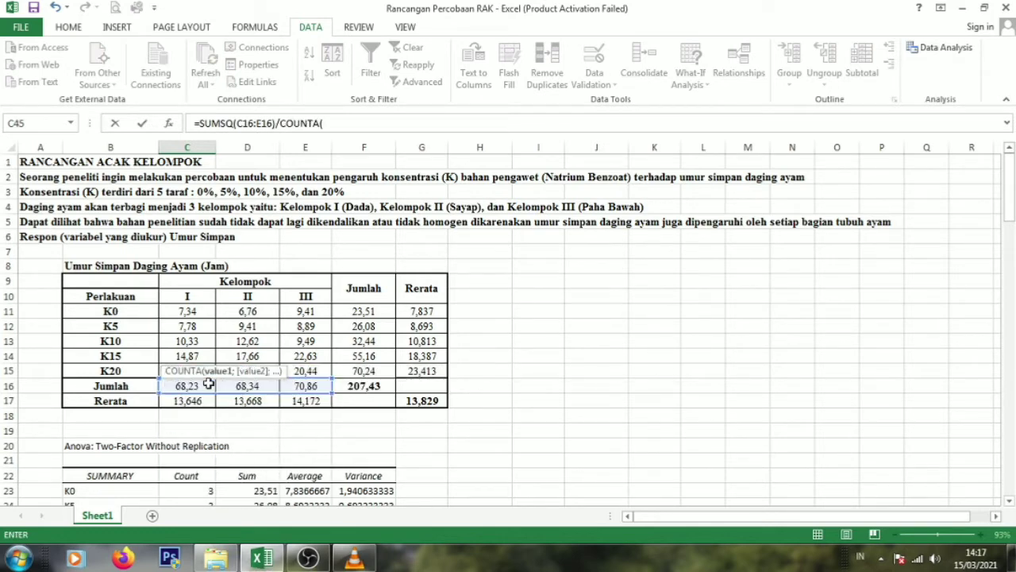
mouse_move(1009, 220)
mouse_down()
mouse_move(1011, 332)
mouse_move(1011, 220)
mouse_up()
drag(130, 316, 132, 369)
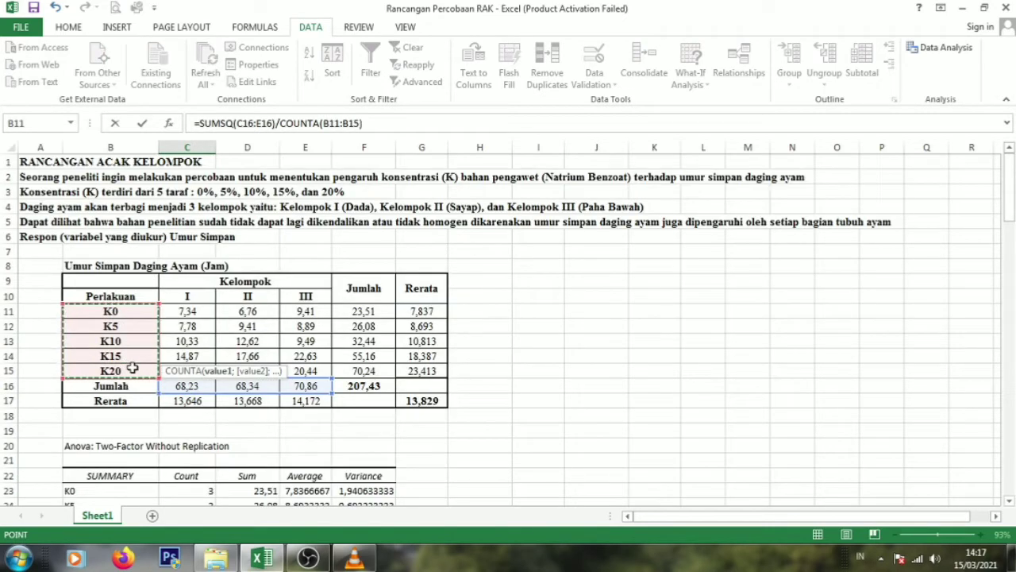
text(-)
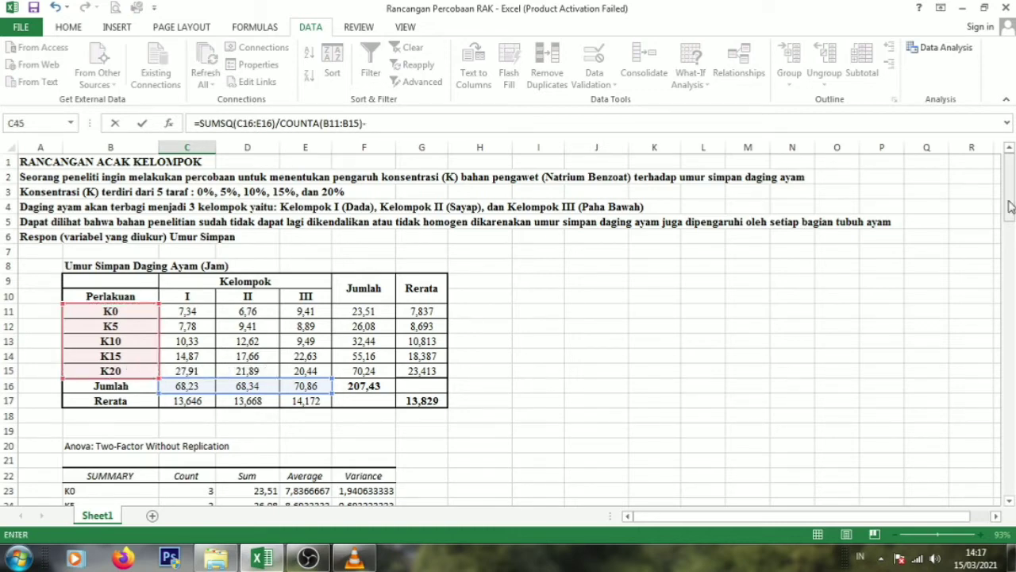
drag(1010, 207, 1011, 295)
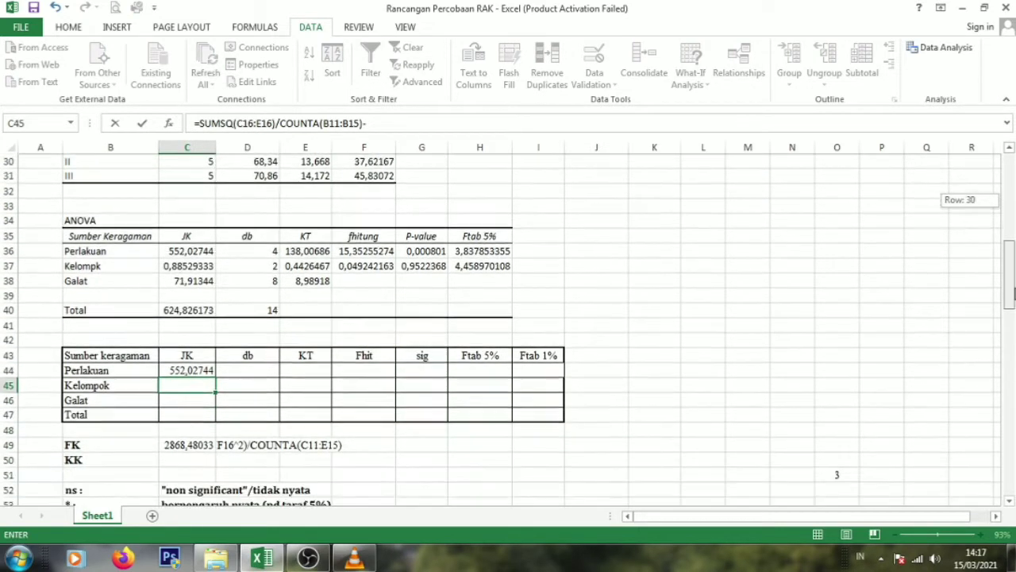
click(185, 453)
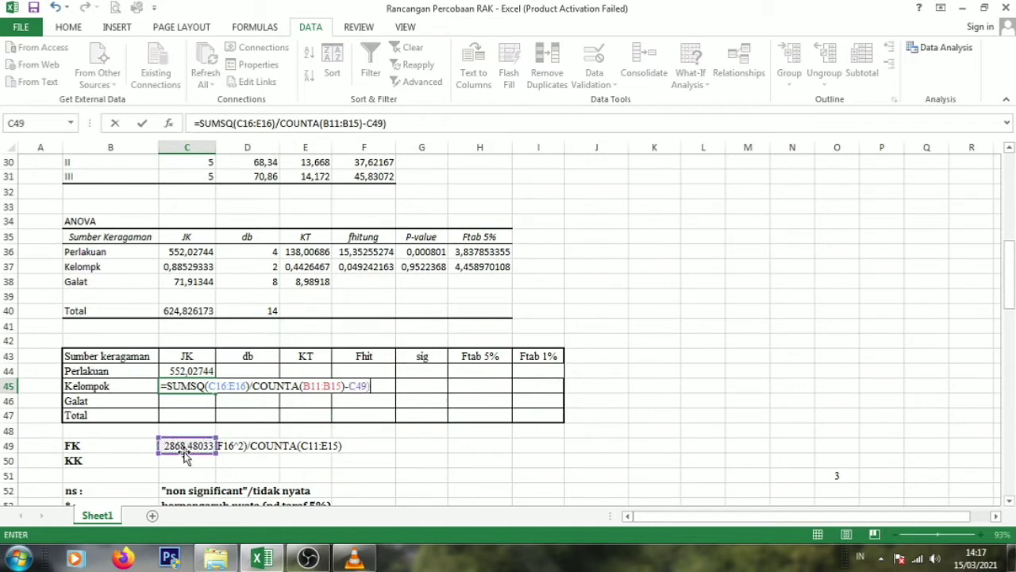
key(Return)
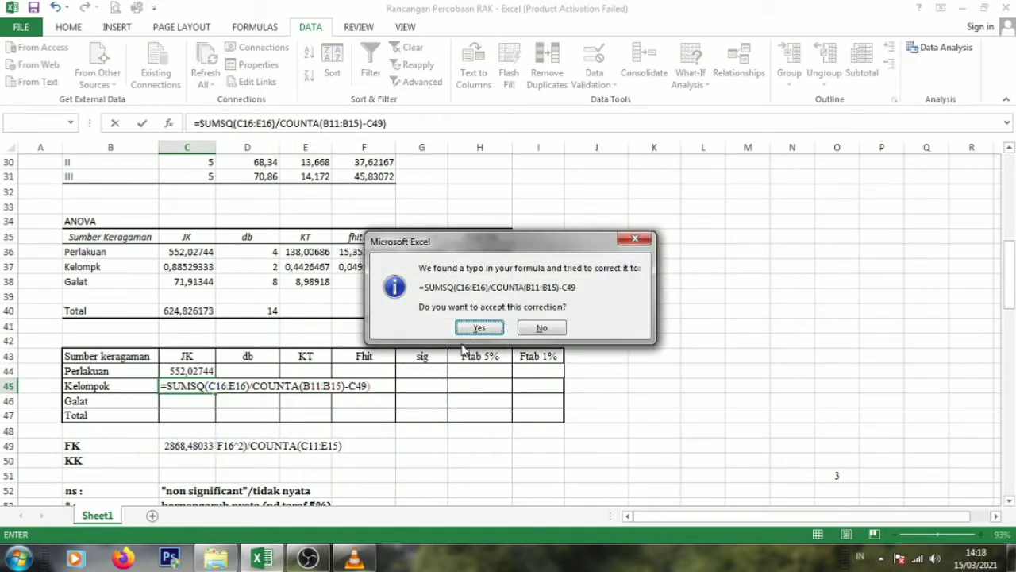
click(479, 327)
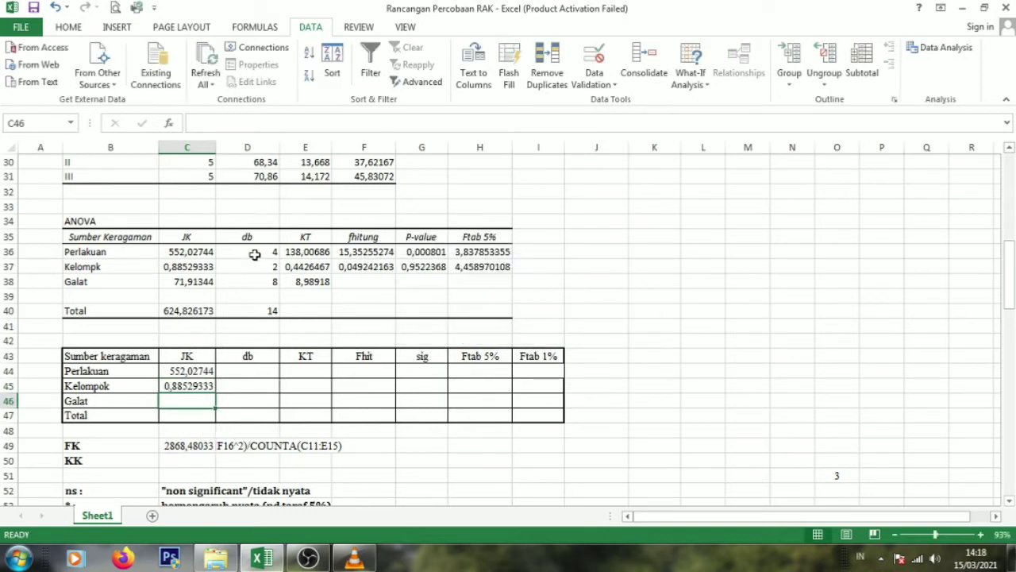
Step: Calculate the JK of Total in C47 of the manual table with the formula =SUMSQ(C11:E15)-C49
click(199, 414)
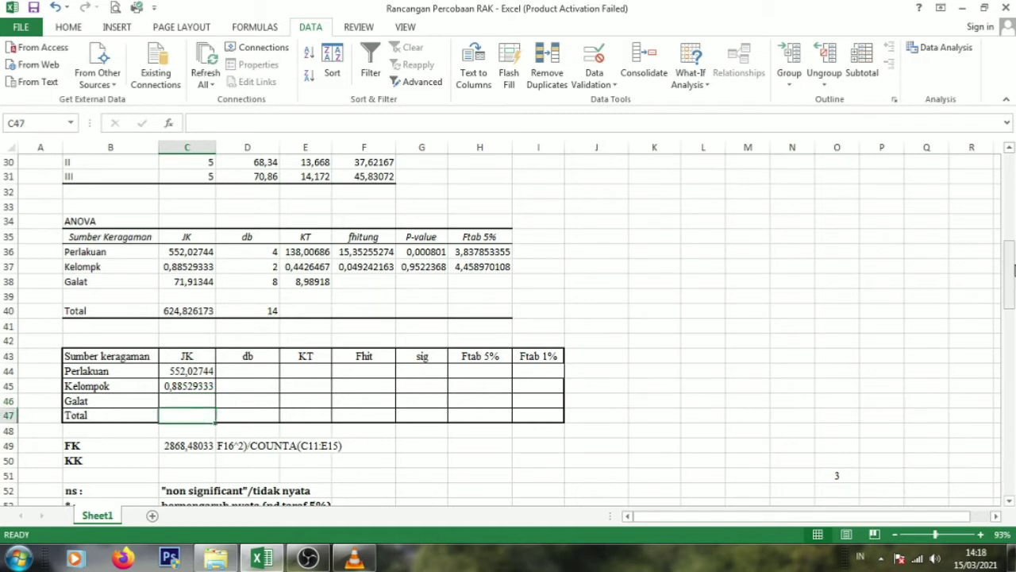
drag(1009, 275, 1013, 295)
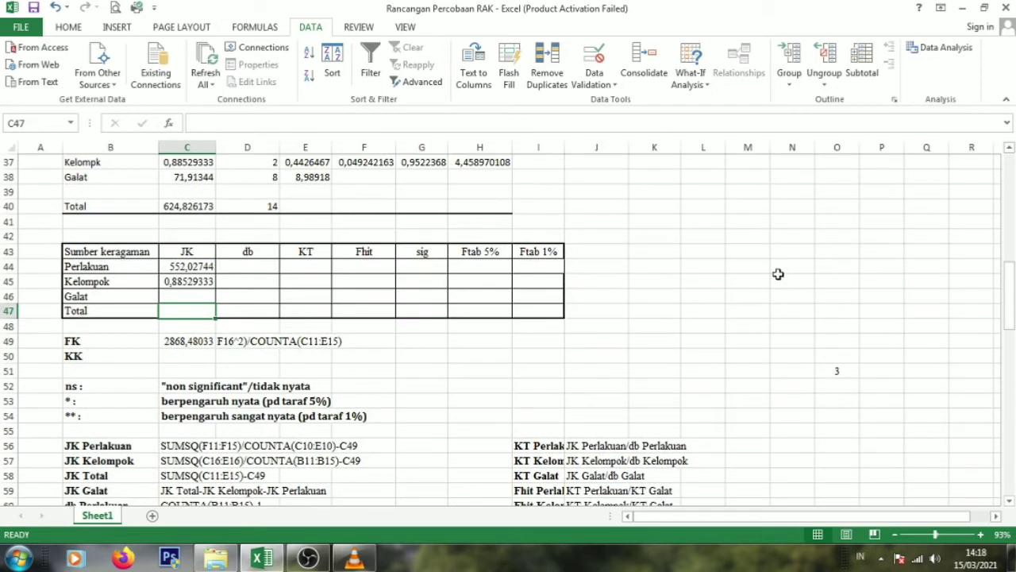
text(=)
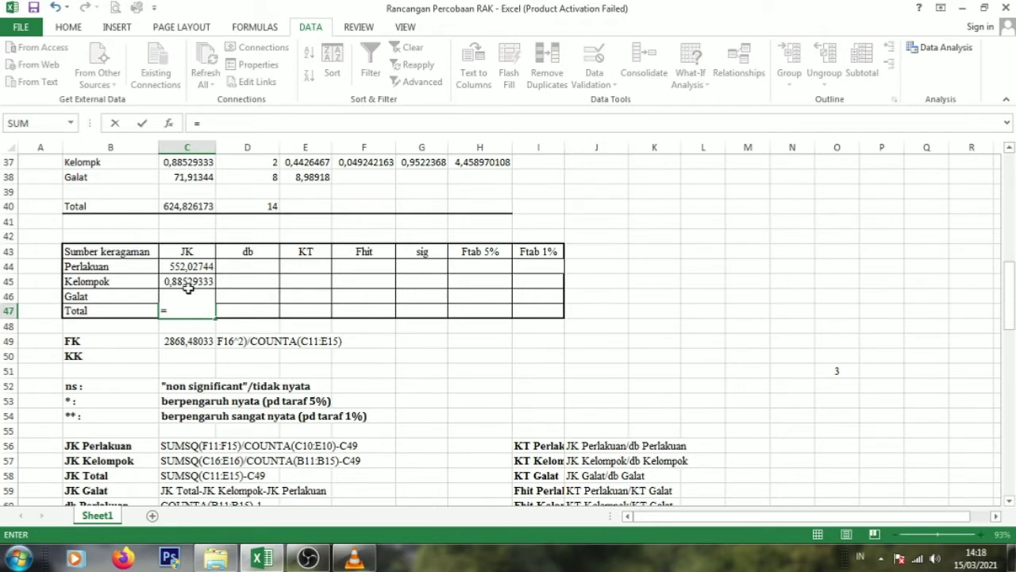
text(sum)
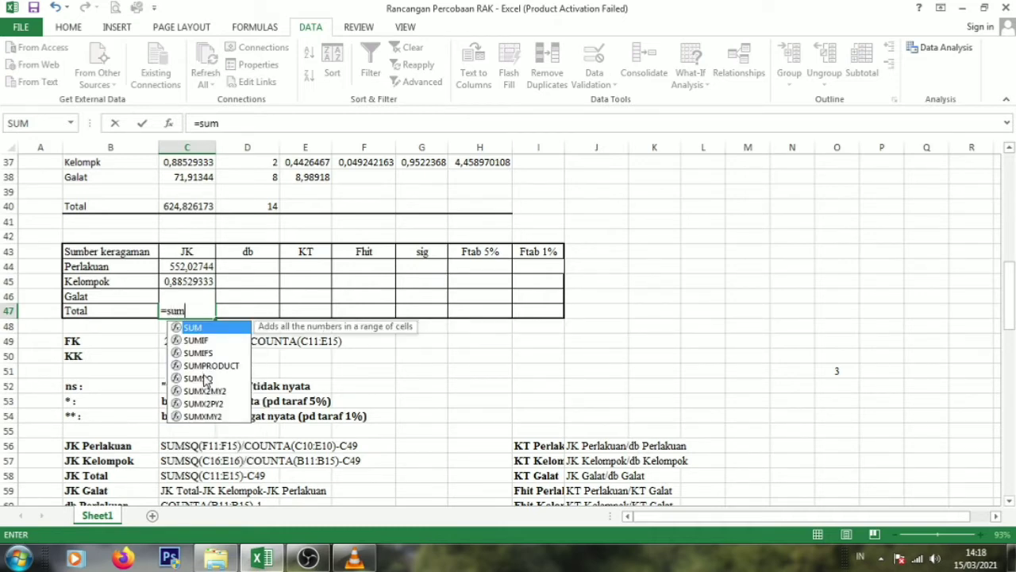
double_click(205, 378)
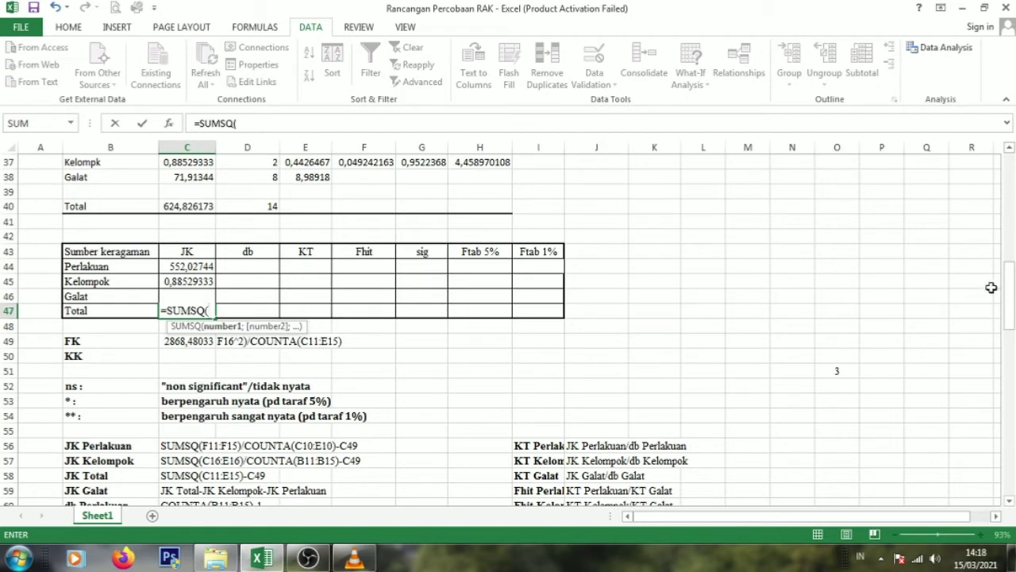
drag(1012, 292, 1012, 161)
drag(170, 306, 299, 369)
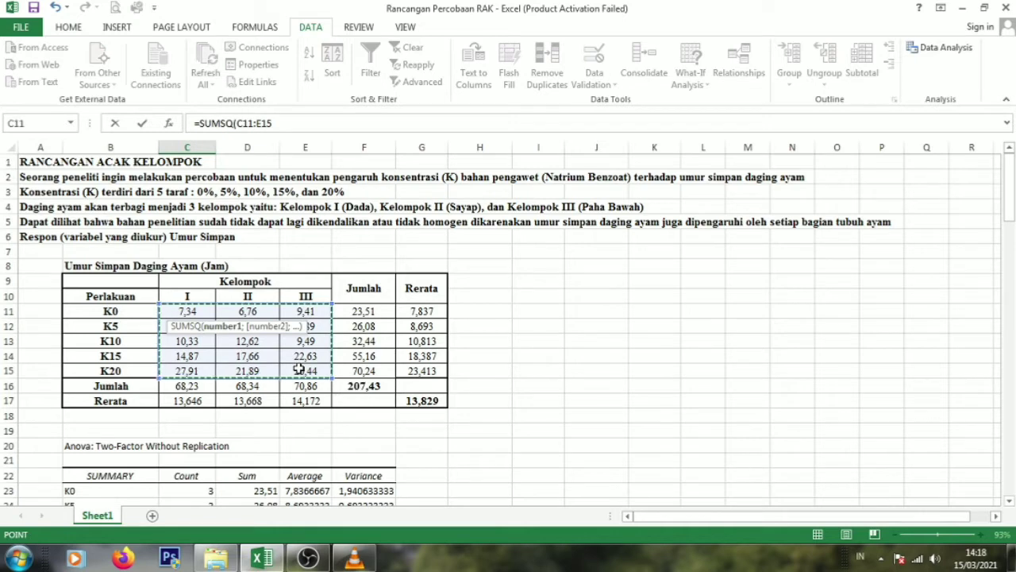
text()-)
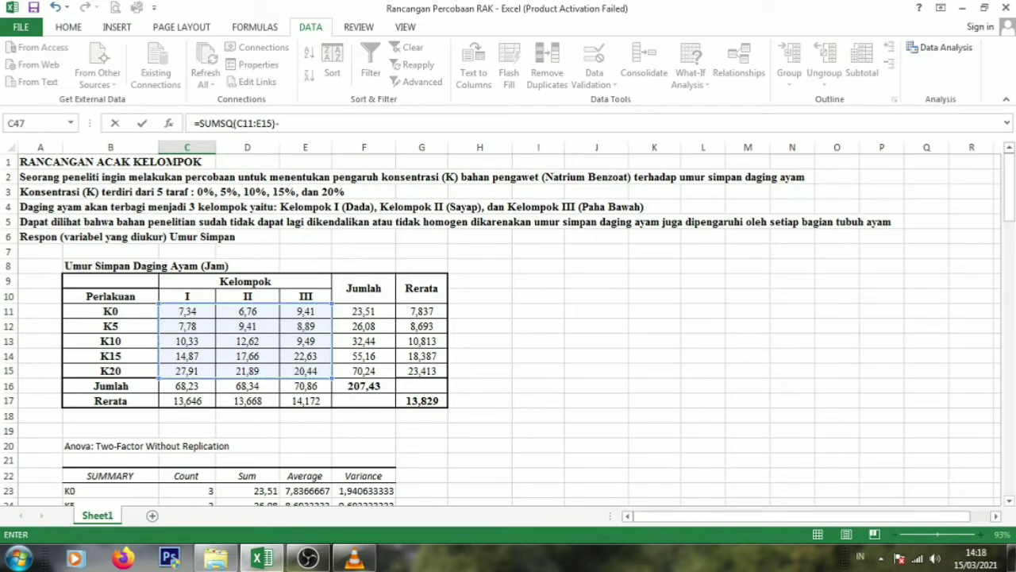
drag(1012, 210, 1012, 316)
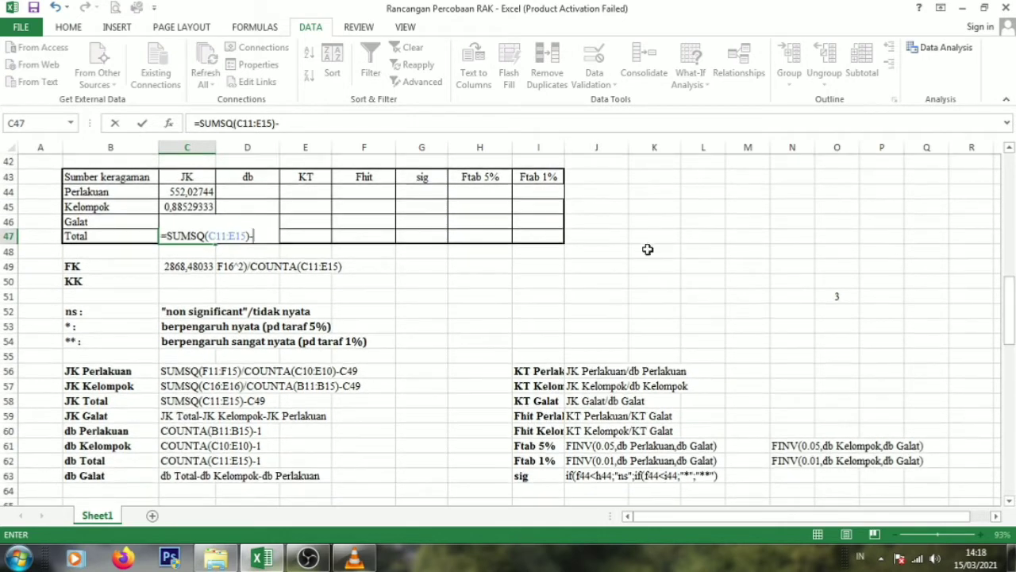
click(181, 267)
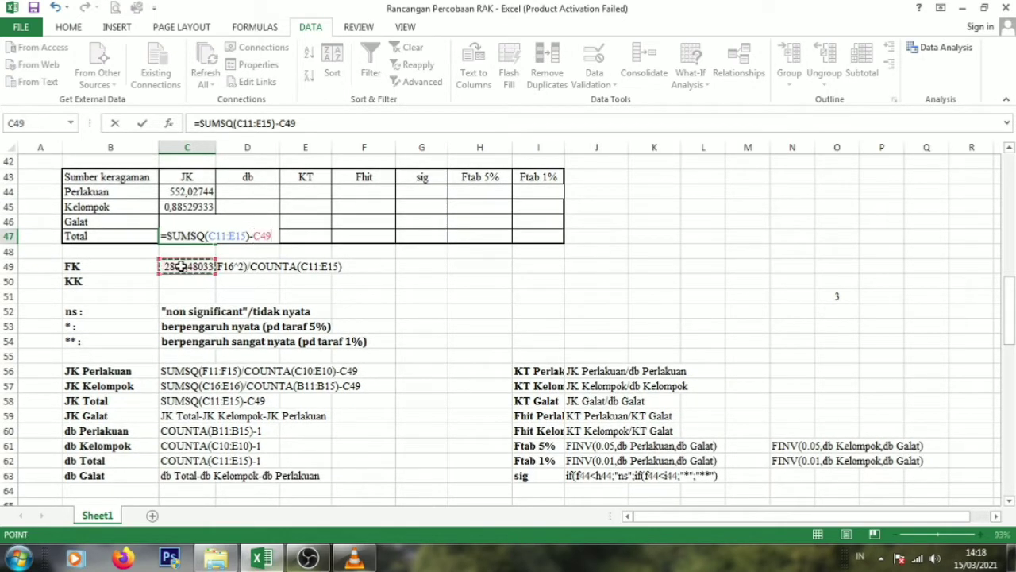
text())
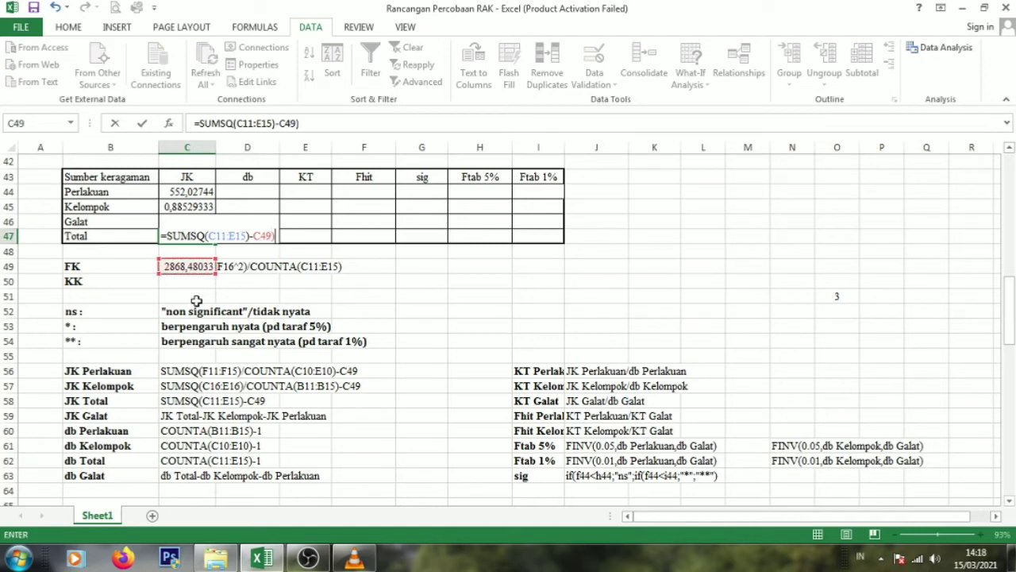
key(Return)
click(481, 326)
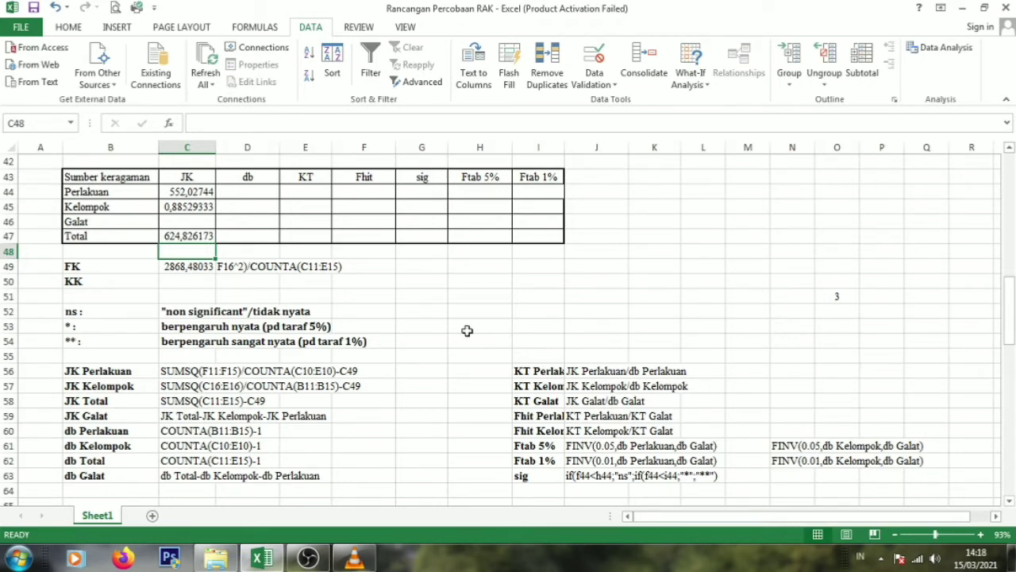
Step: Calculate the JK of Galat in C46 with the formula =C47-C45-C44
text(=)
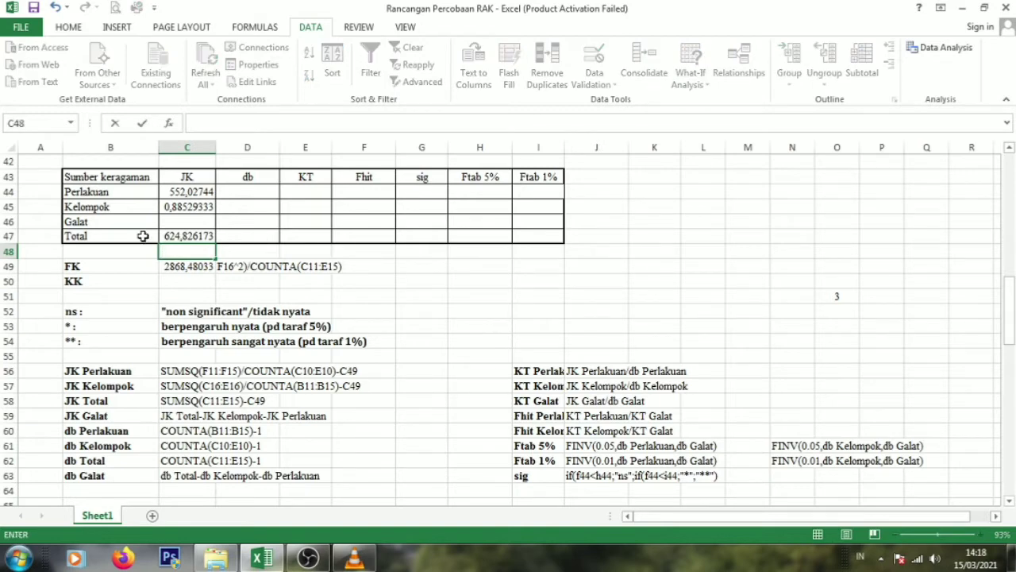
click(179, 223)
text(=)
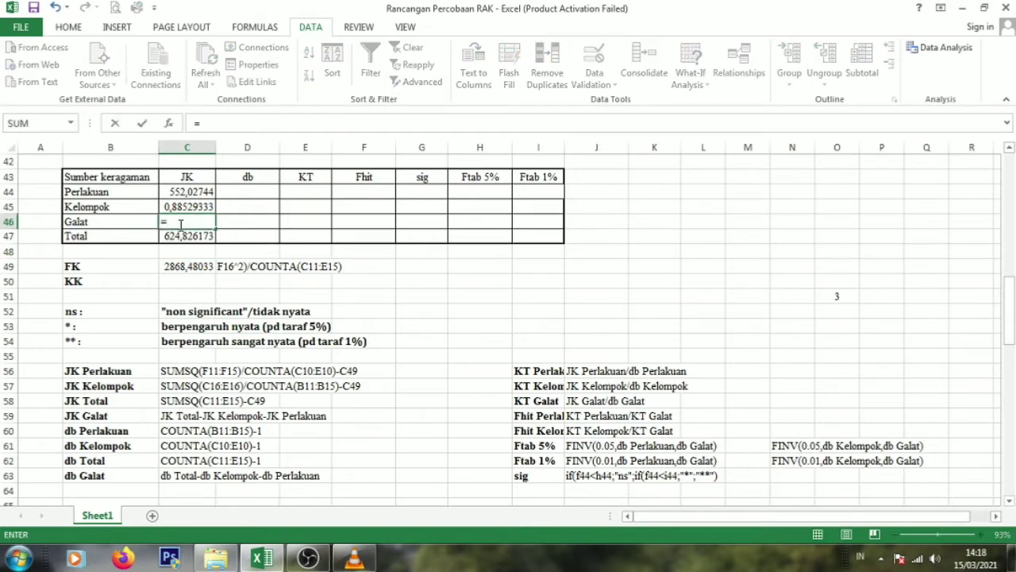
click(170, 237)
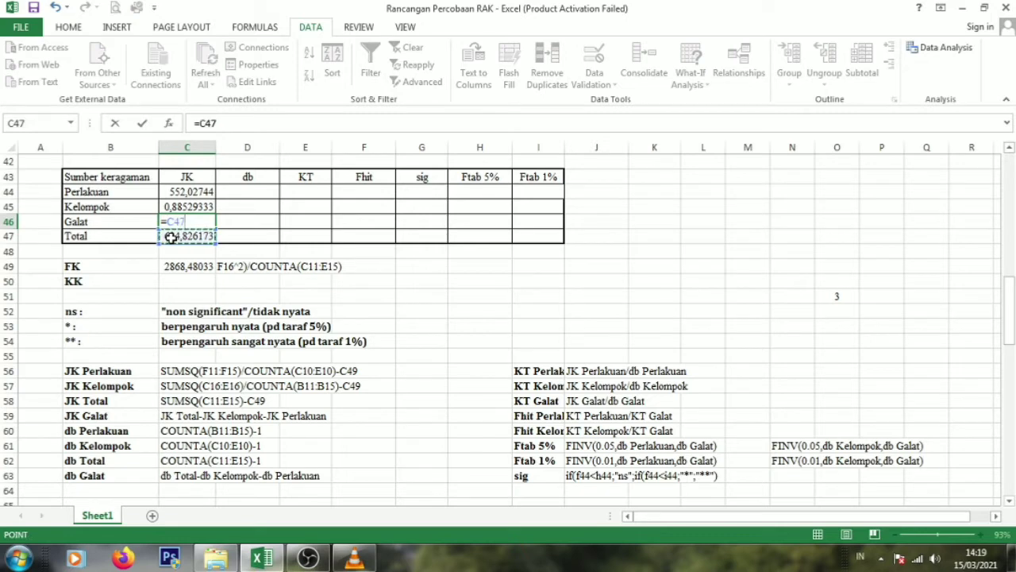
text(-)
click(175, 208)
text(-)
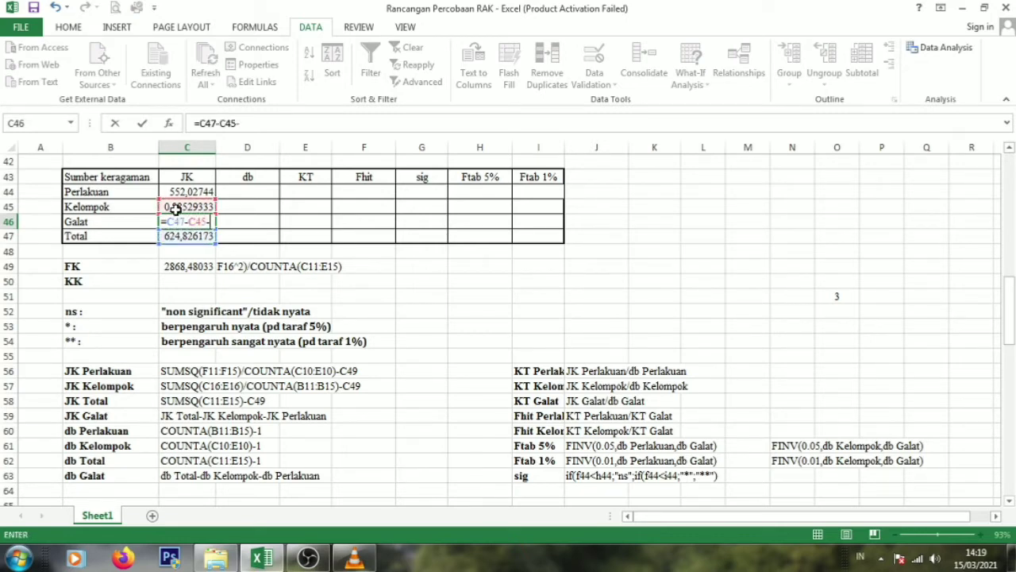
click(198, 192)
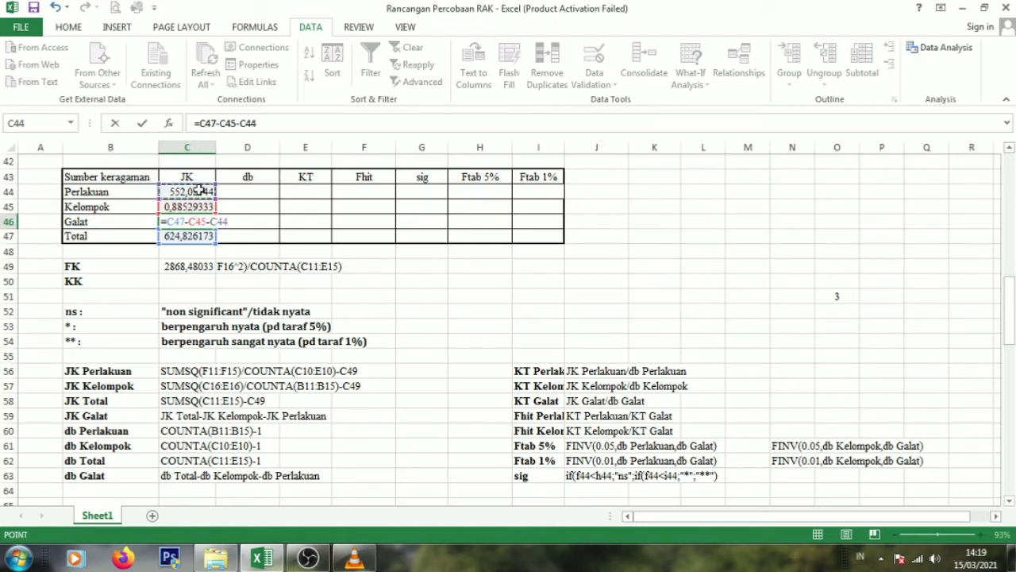
key(Return)
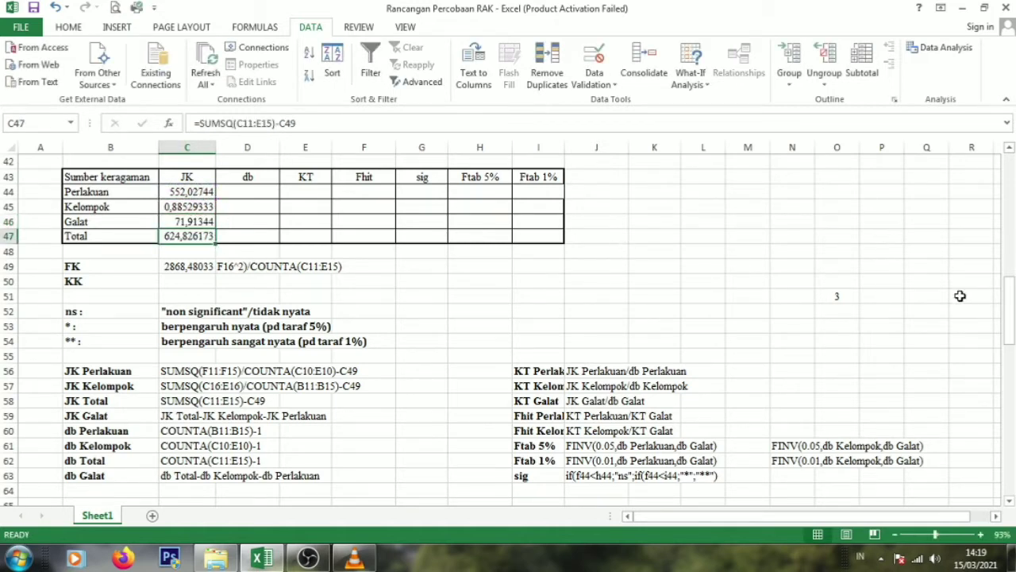
Step: Calculate the db of Perlakuan in D44 of the manual table with the formula =COUNTA(B11:B15)-1
drag(1006, 332, 1012, 317)
click(259, 192)
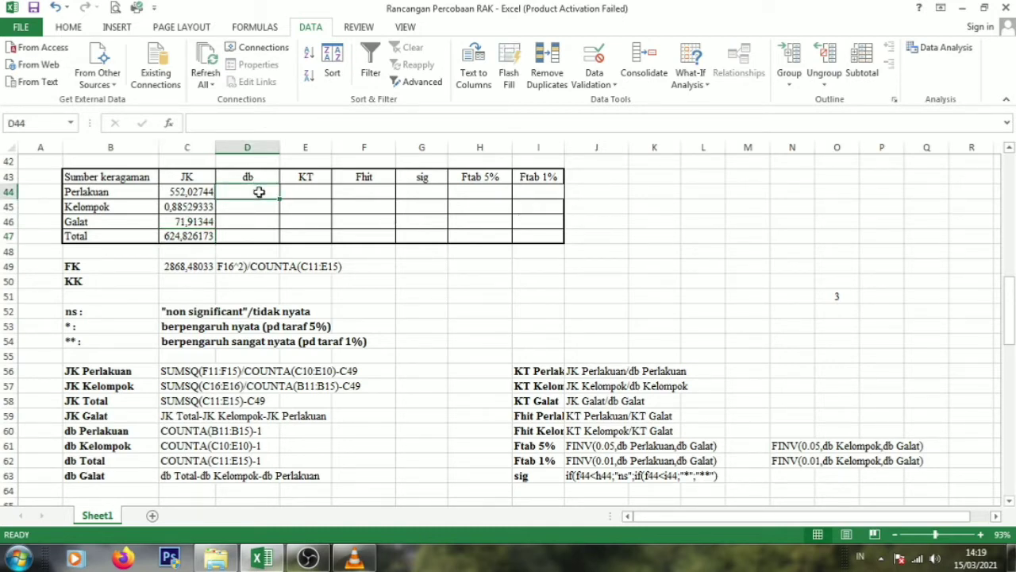
text(=)
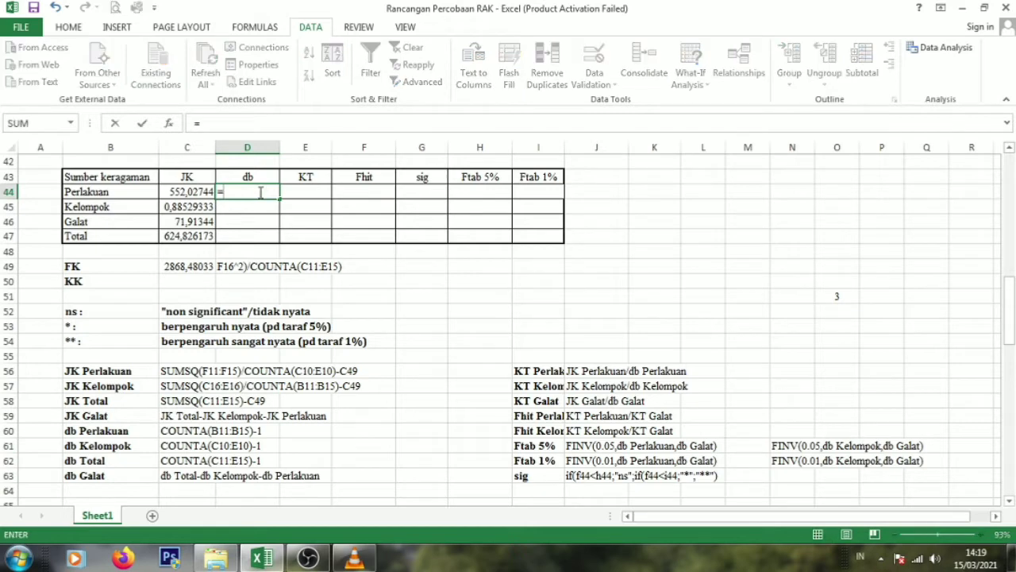
text(count)
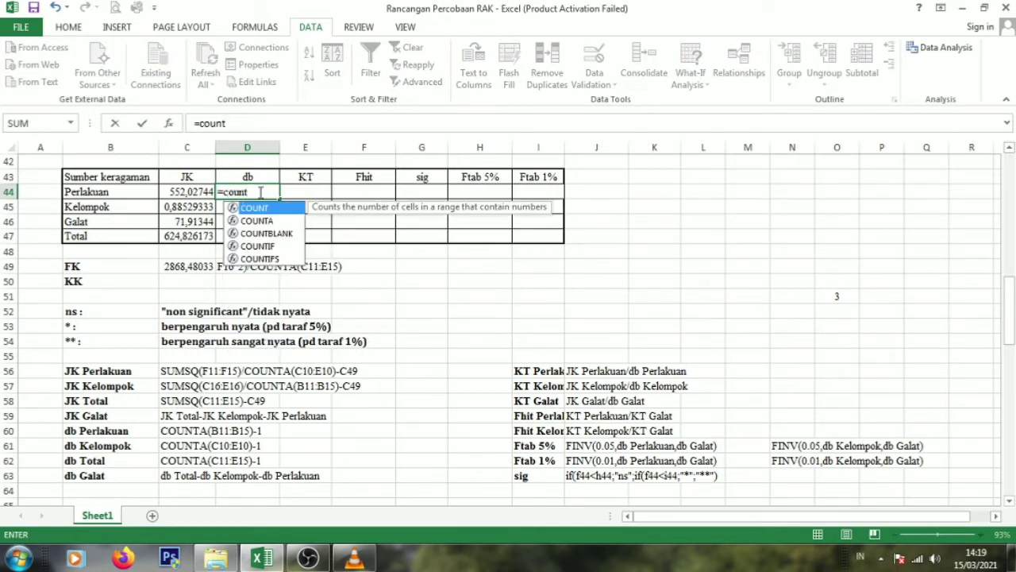
double_click(262, 222)
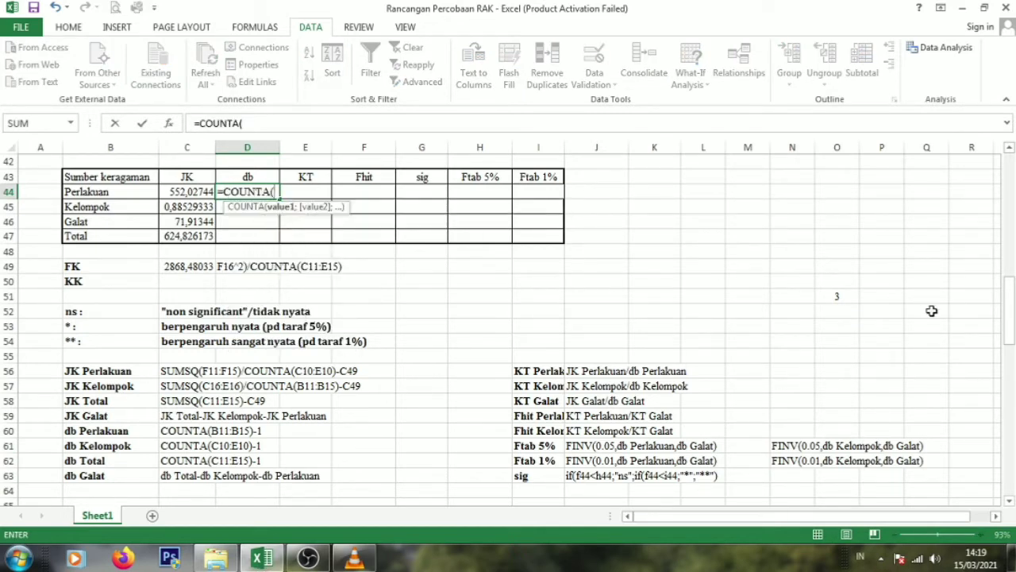
drag(1005, 322, 1007, 168)
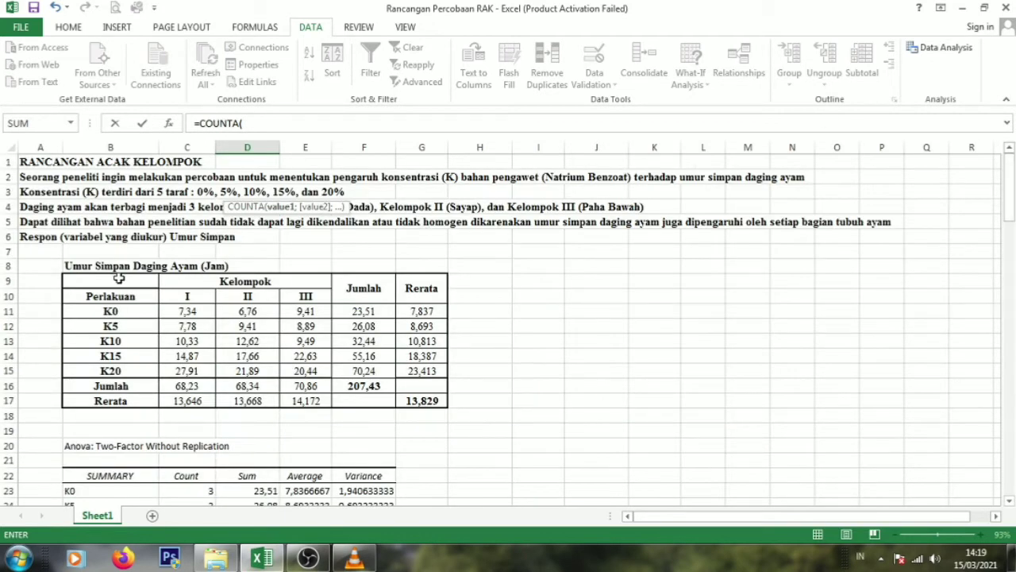
click(110, 315)
drag(115, 356, 120, 371)
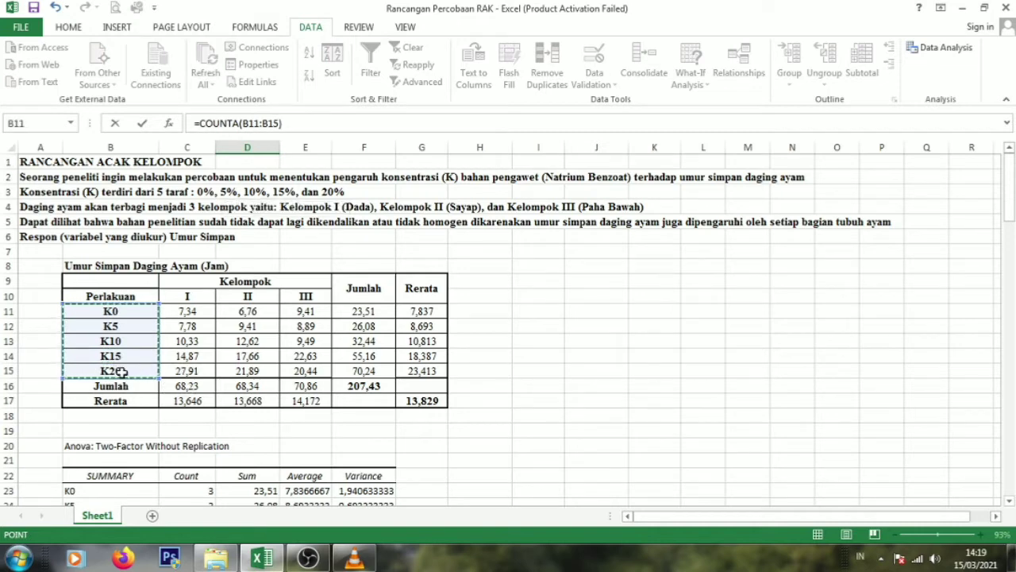
text(-1)
key(Return)
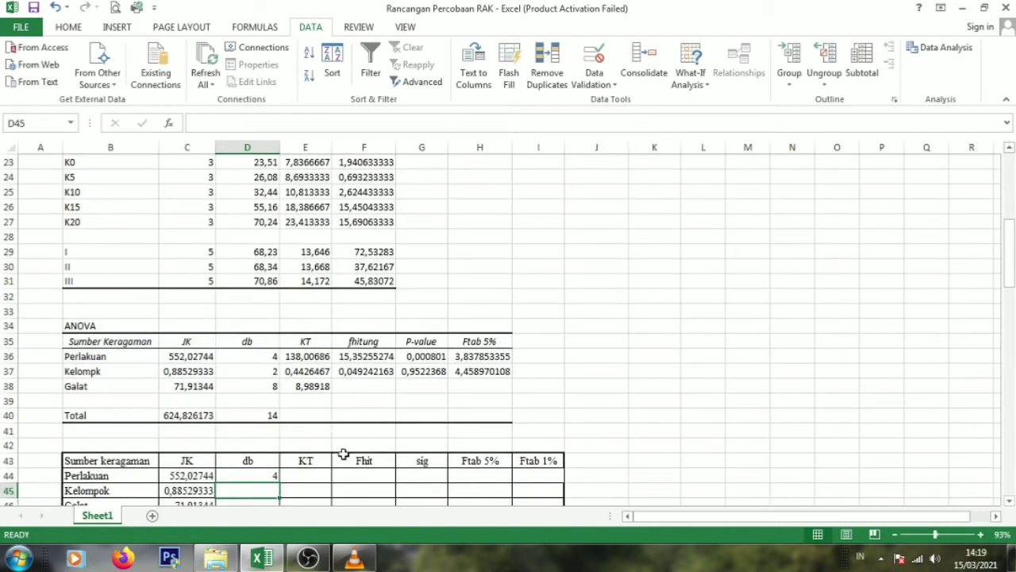
Step: Calculate the db of Kelompok in D45 with the formula =COUNTA(C10:E10)-1
drag(1009, 277, 1013, 313)
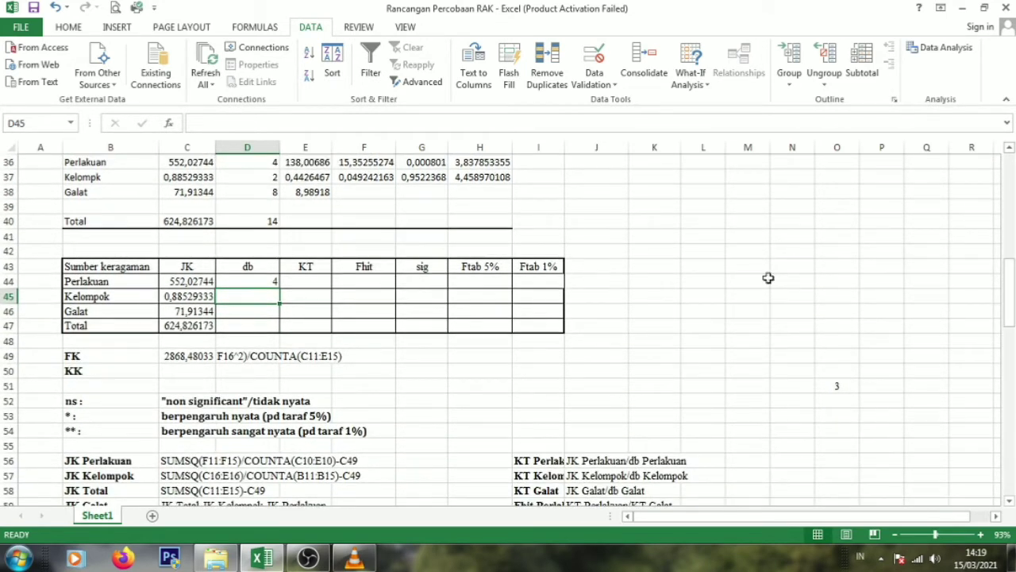
click(178, 478)
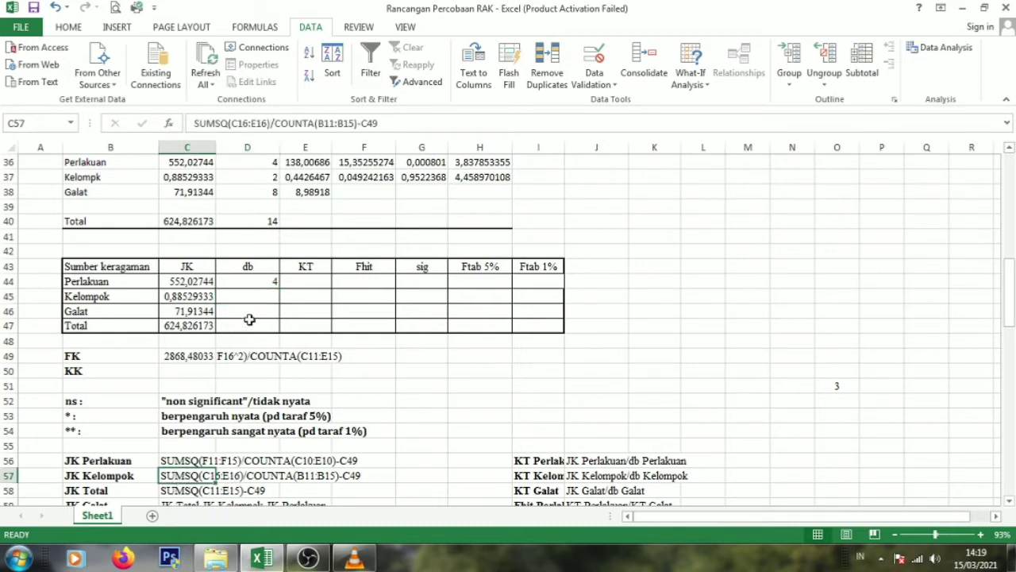
drag(1013, 311, 1013, 327)
click(259, 222)
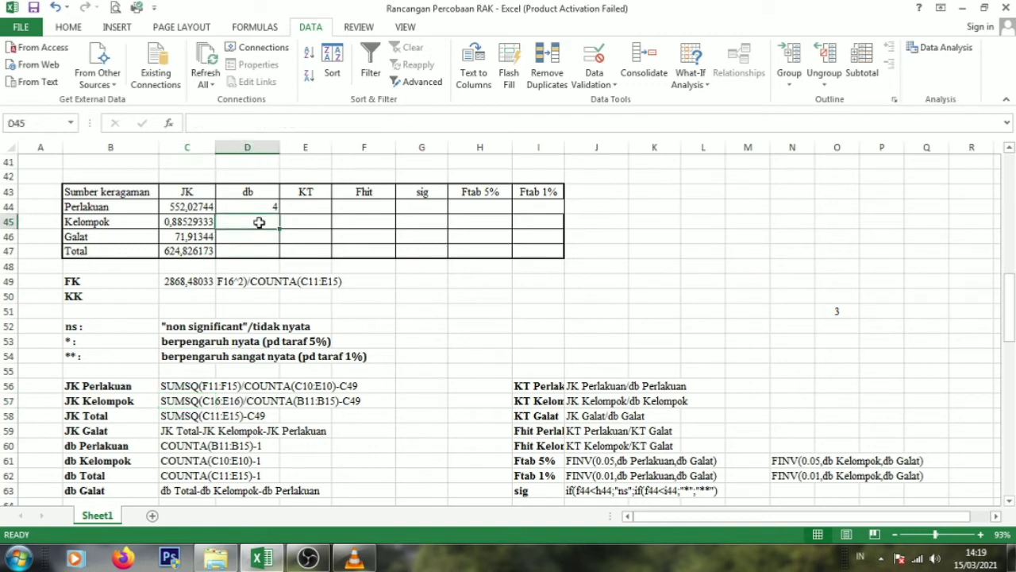
text(=coun)
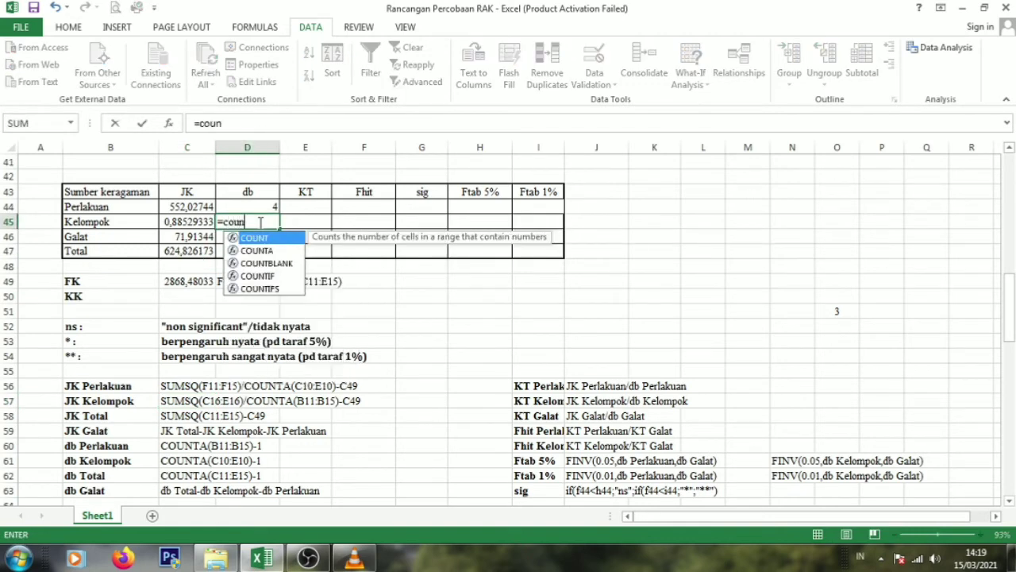
double_click(273, 249)
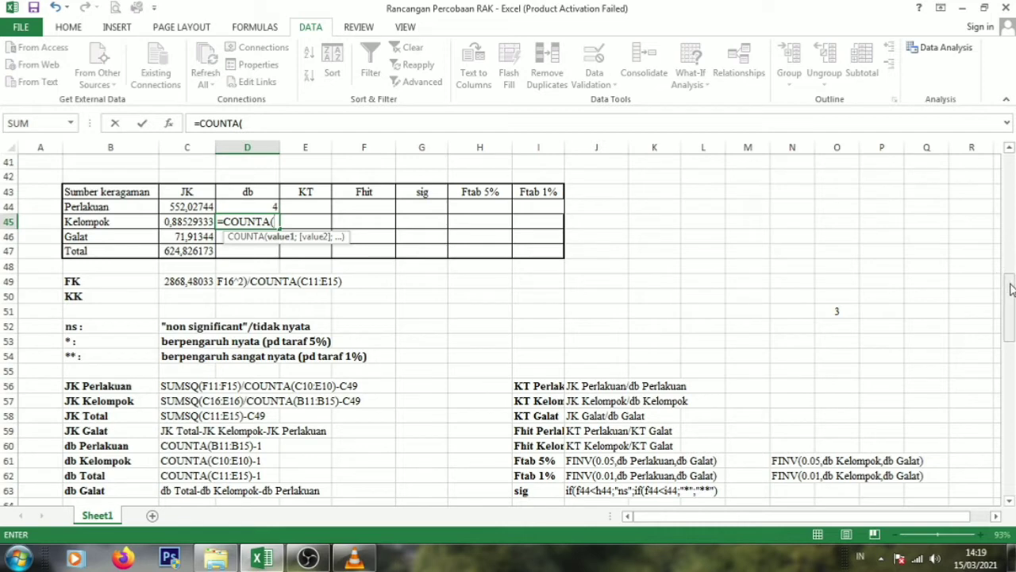
drag(1011, 290, 1010, 167)
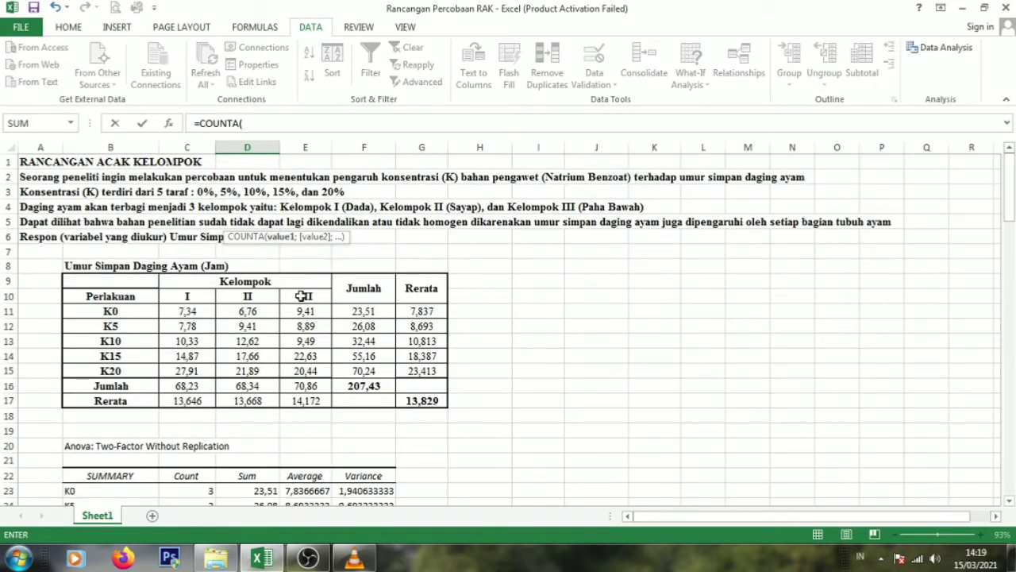
drag(199, 296, 304, 297)
text()-)
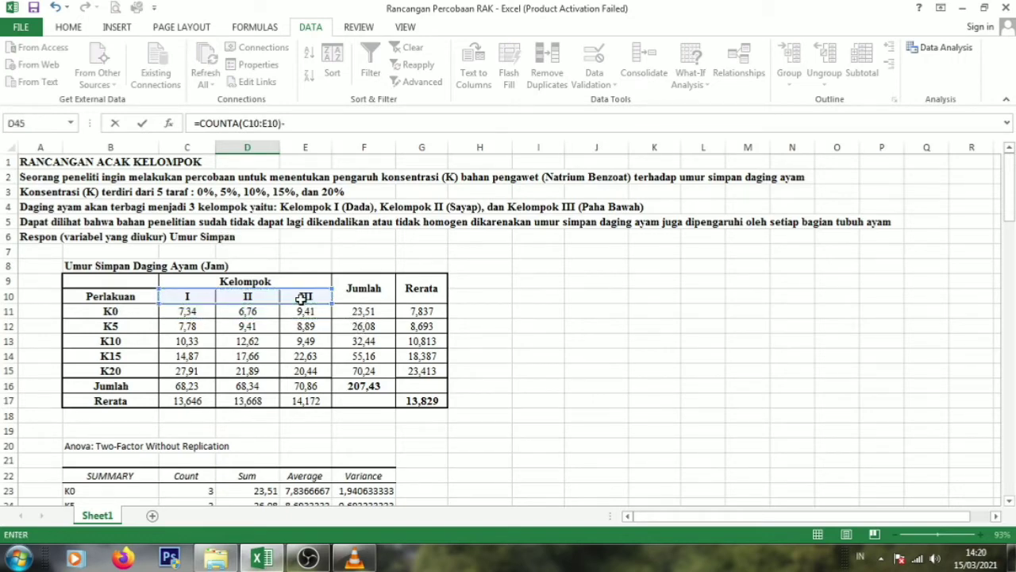
text(1)
key(Return)
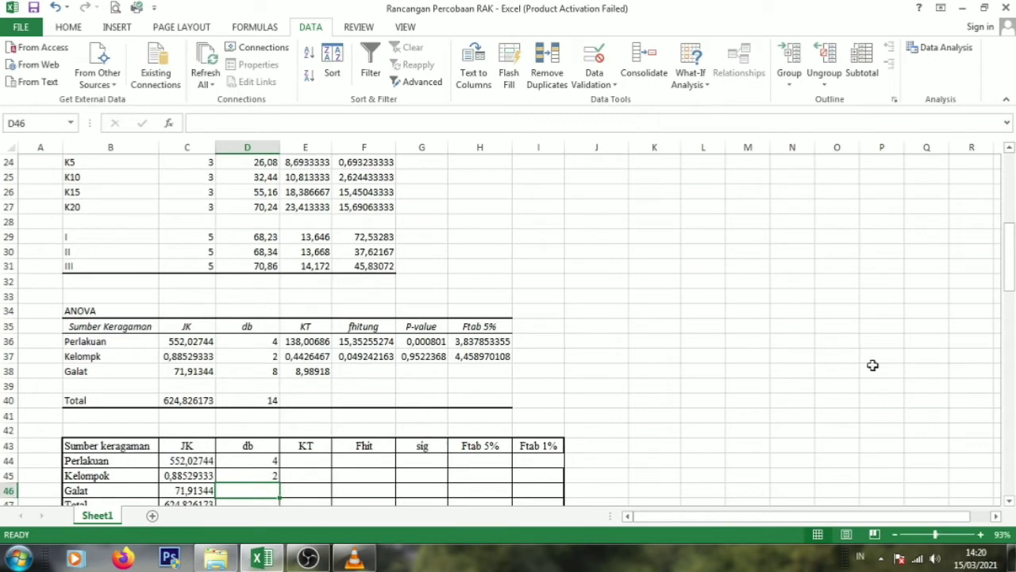
Step: Calculate the db of Total in D47 of the manual table with the formula =COUNTA(C11:E15)-1
drag(1012, 237, 1013, 289)
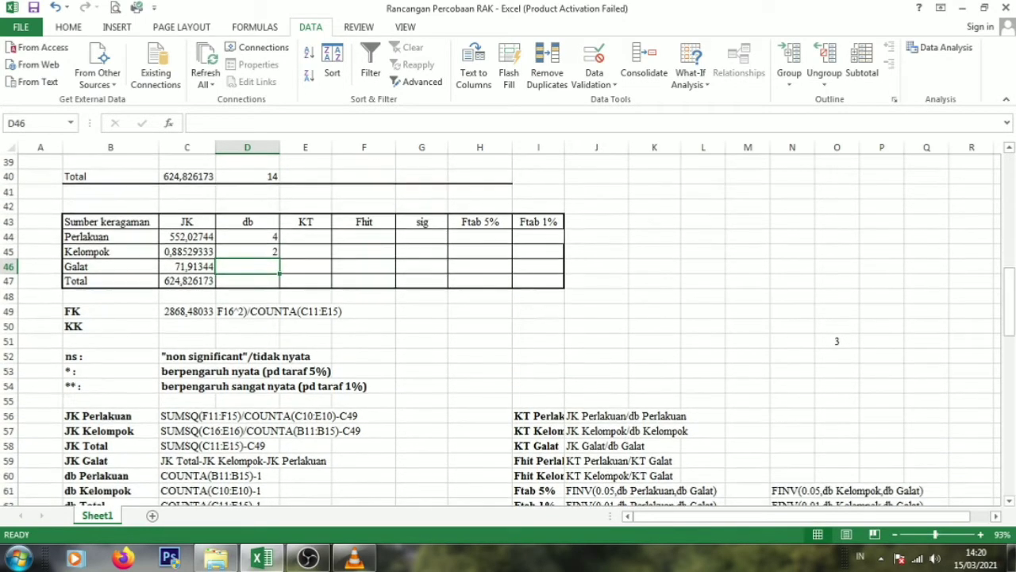
click(273, 278)
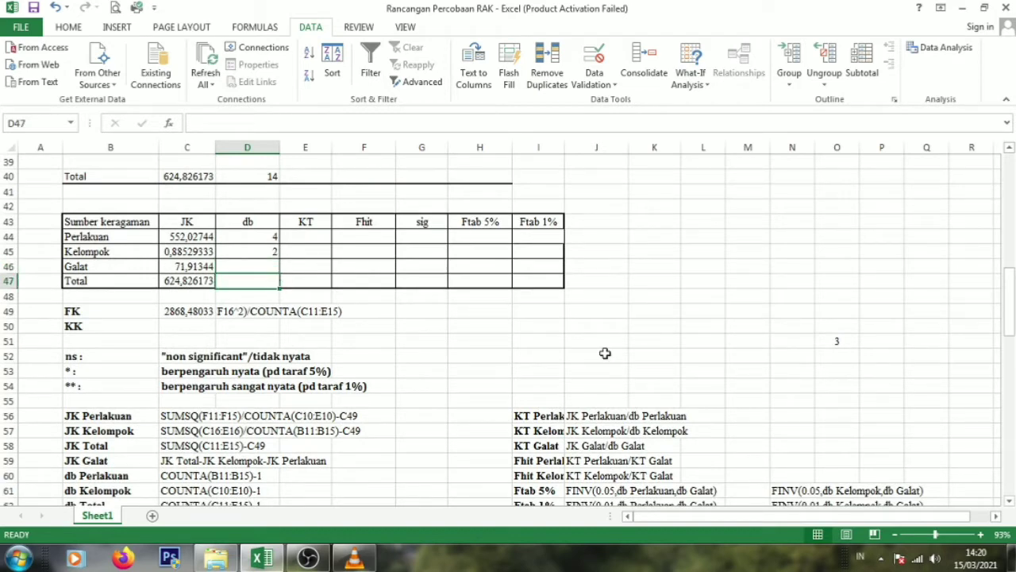
text(c)
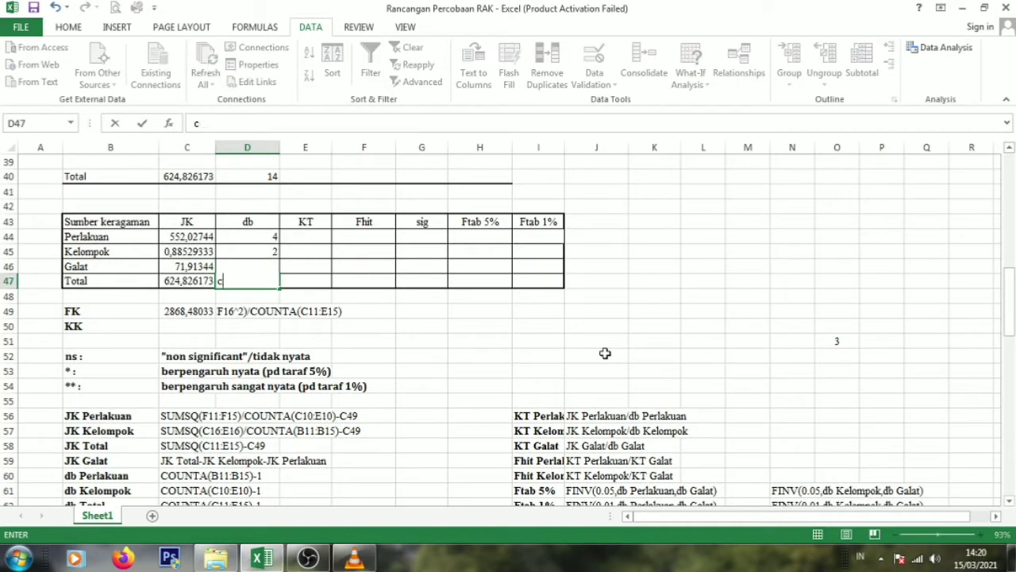
text(o=c)
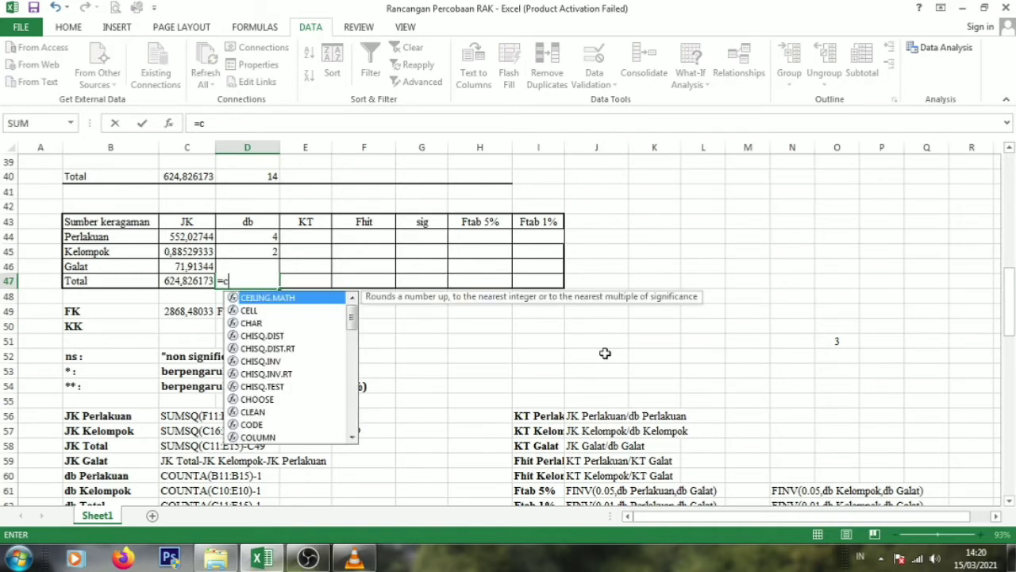
text(ount)
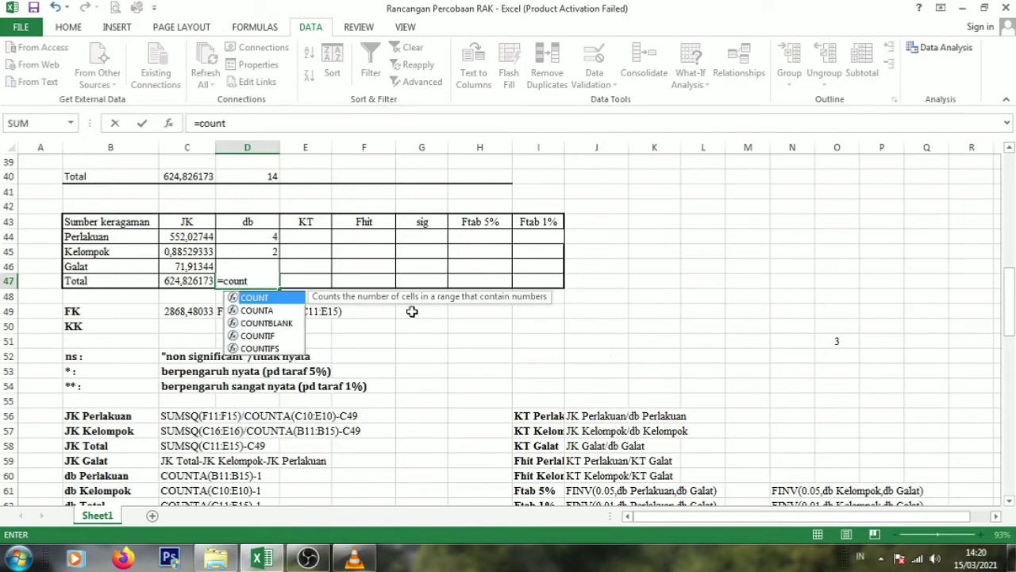
double_click(278, 312)
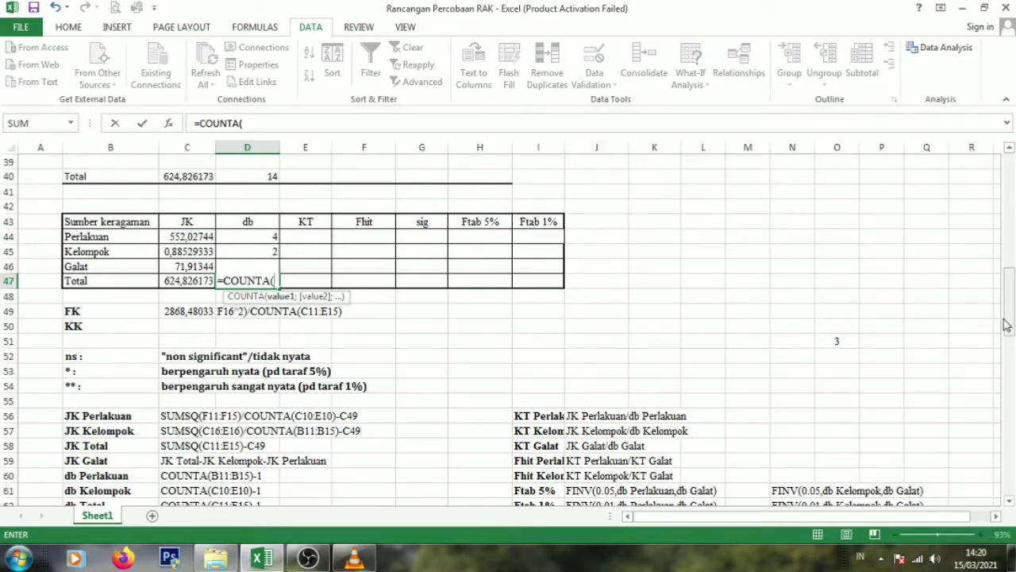
drag(1007, 324, 1008, 208)
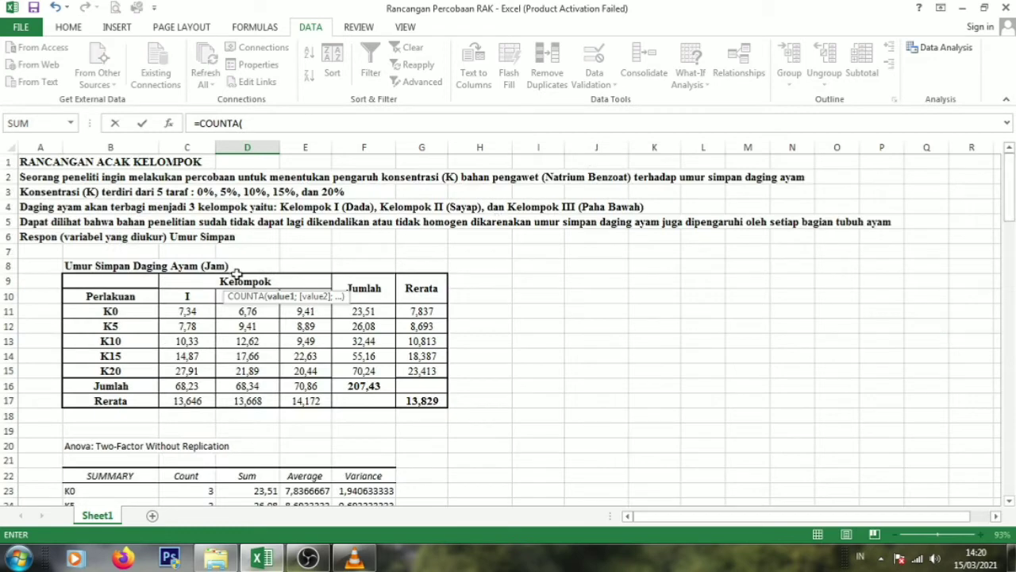
drag(187, 315, 315, 371)
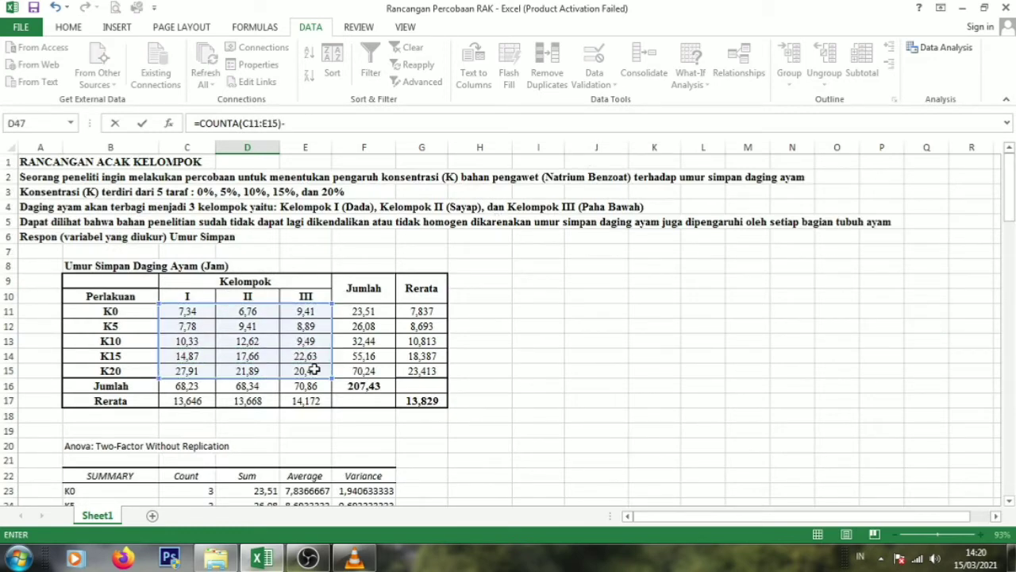
text(-1)
key(Return)
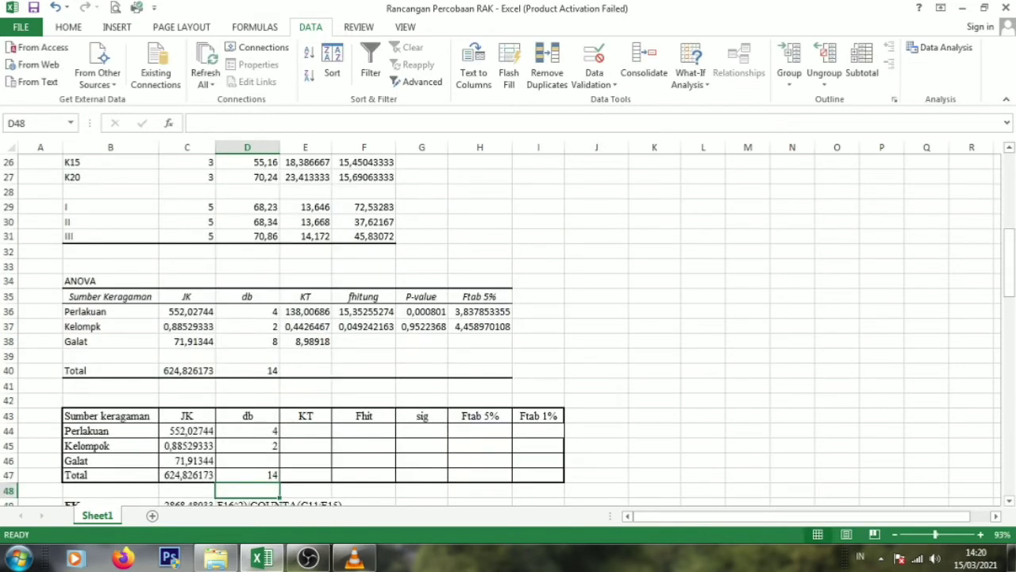
Step: Calculate the db of Galat in D46 with the formula =D47-D45-D44
drag(1013, 274, 1013, 330)
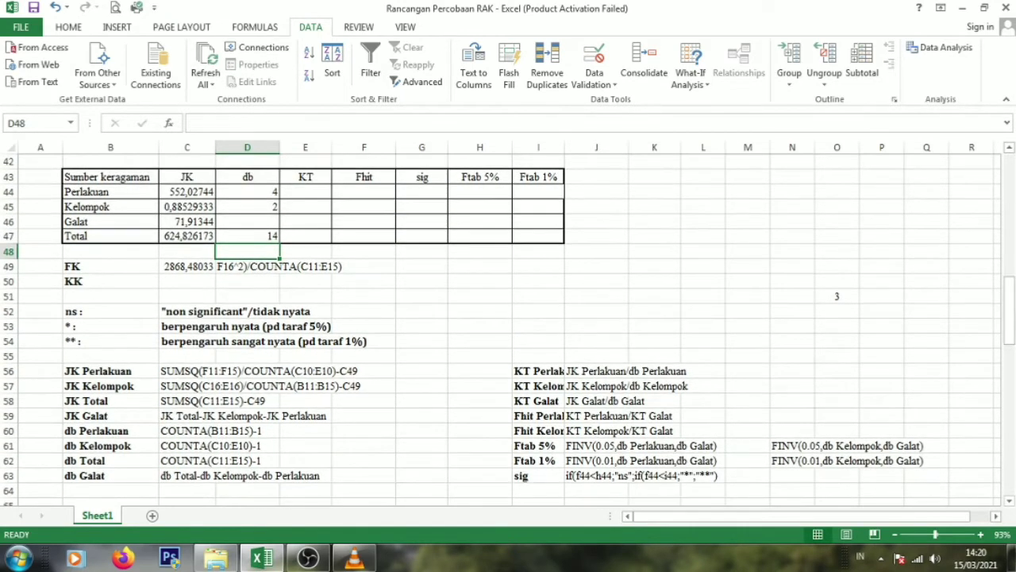
click(254, 222)
text(=)
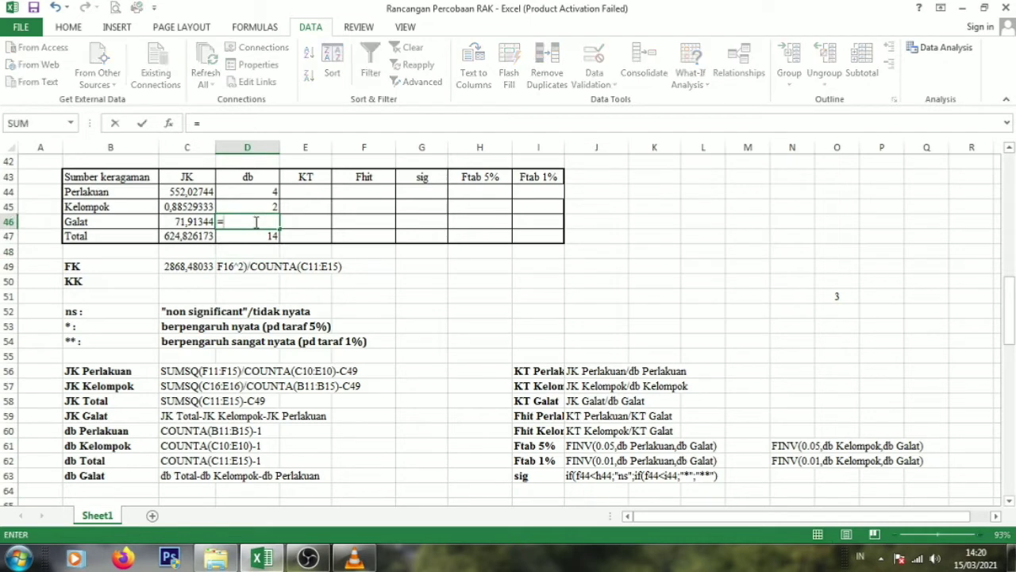
click(243, 236)
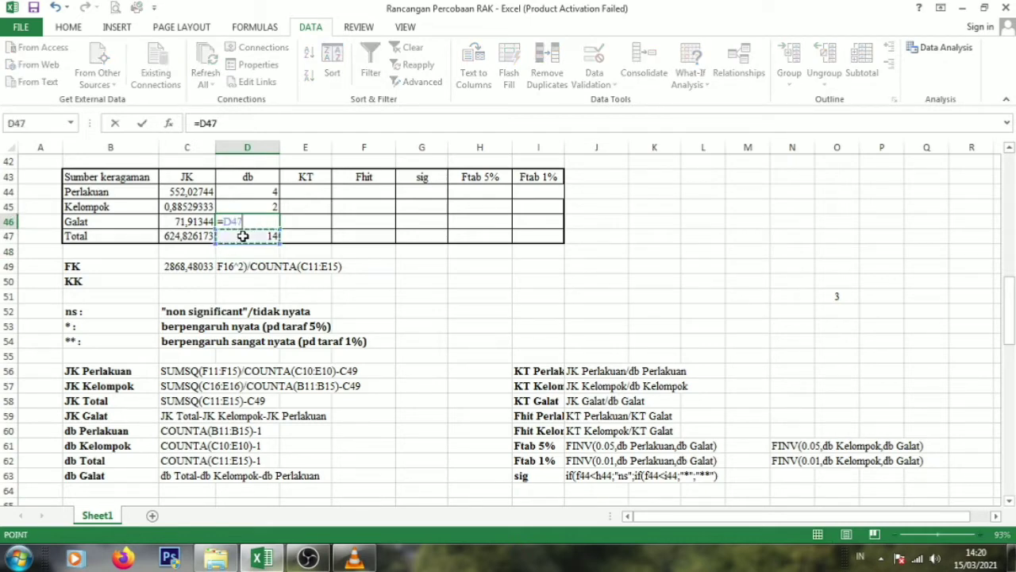
text(-)
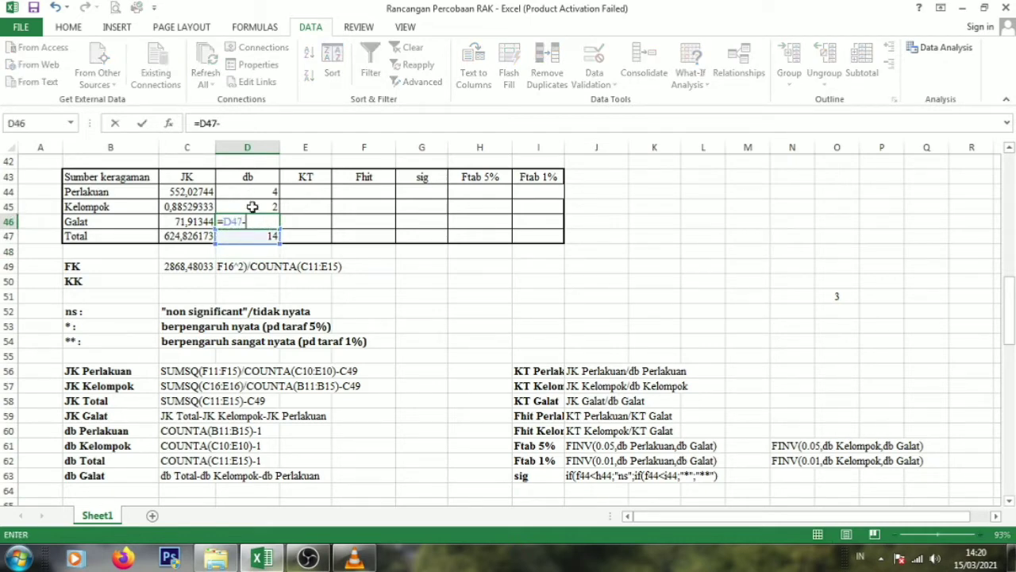
click(252, 206)
text(-)
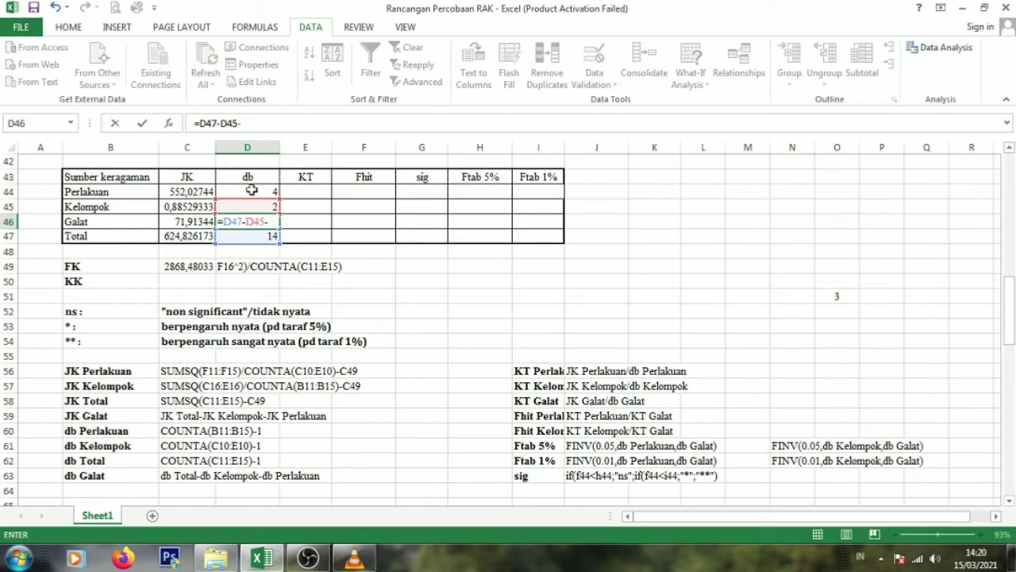
click(251, 190)
key(Return)
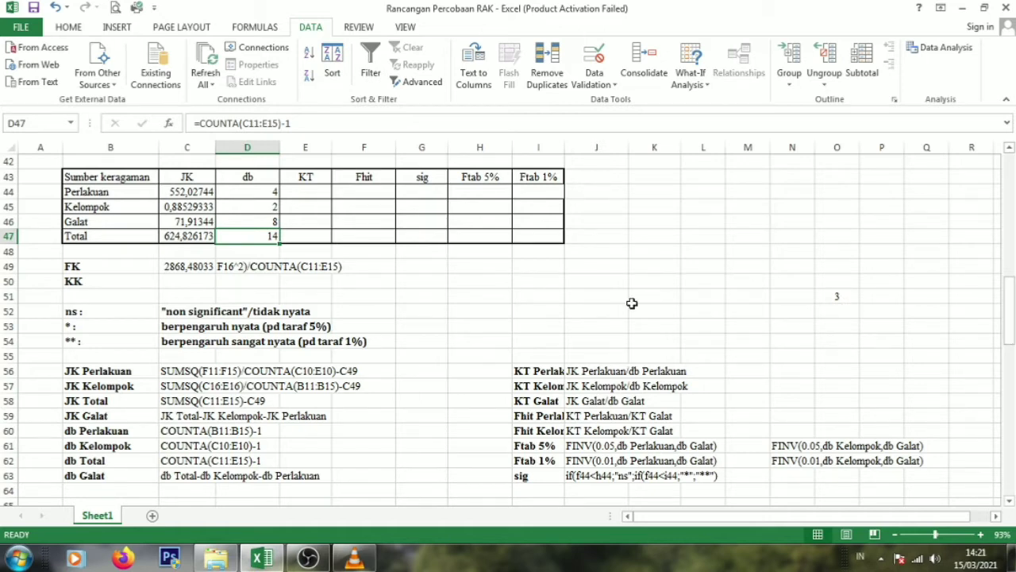
Step: Calculate the KT of Perlakuan in E44 of the manual table with the formula =C44/D44
click(322, 189)
text(=)
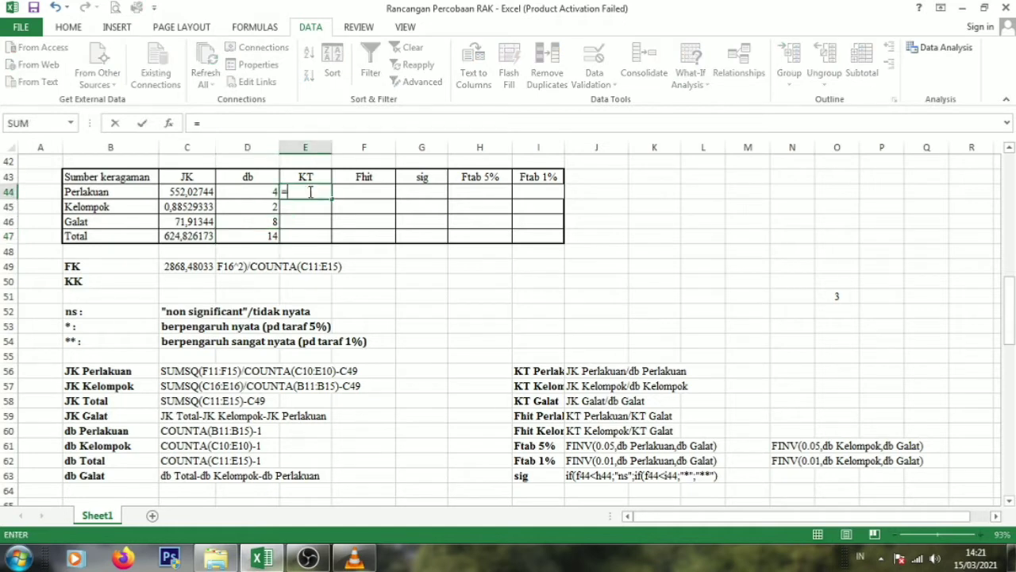
click(189, 192)
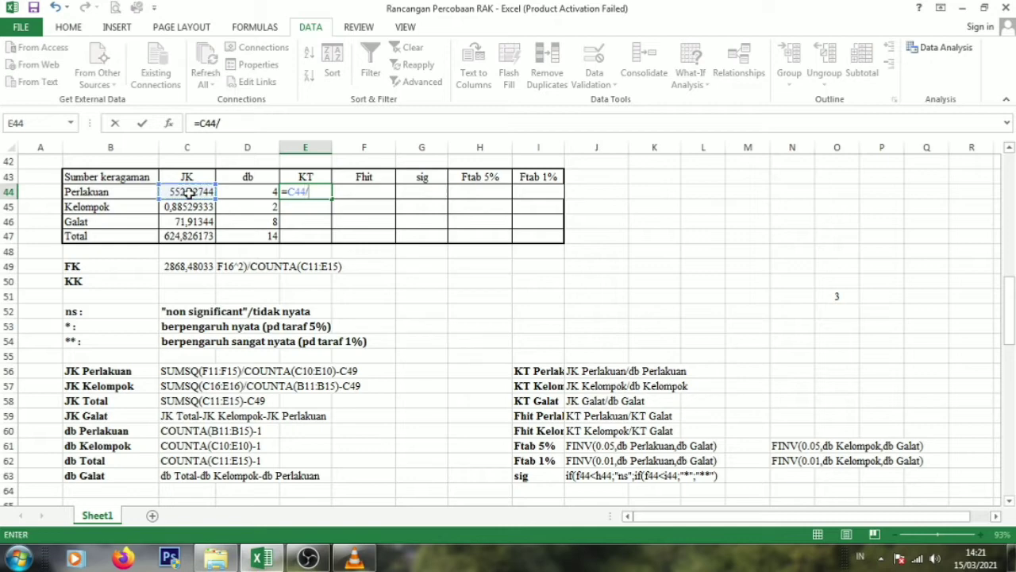
text(/)
click(235, 197)
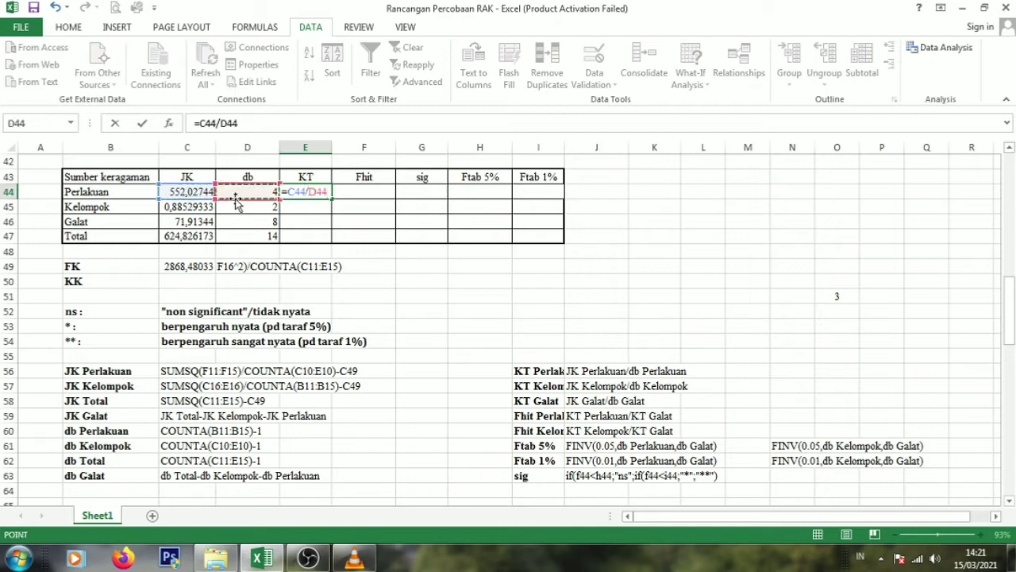
key(Return)
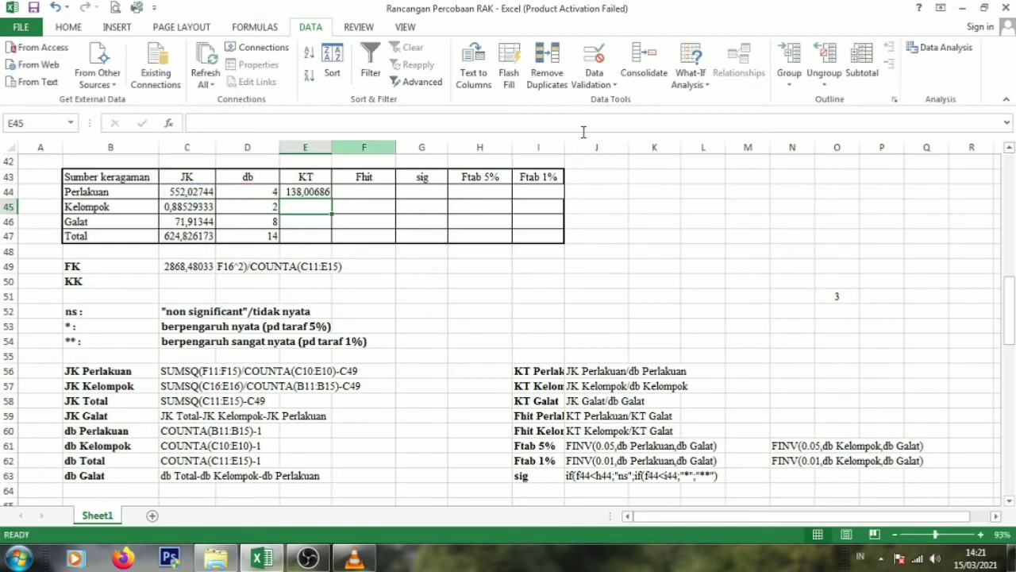
Step: Calculate the KT of Kelompok in E45 with the formula =C45/D45
drag(1012, 310, 1012, 284)
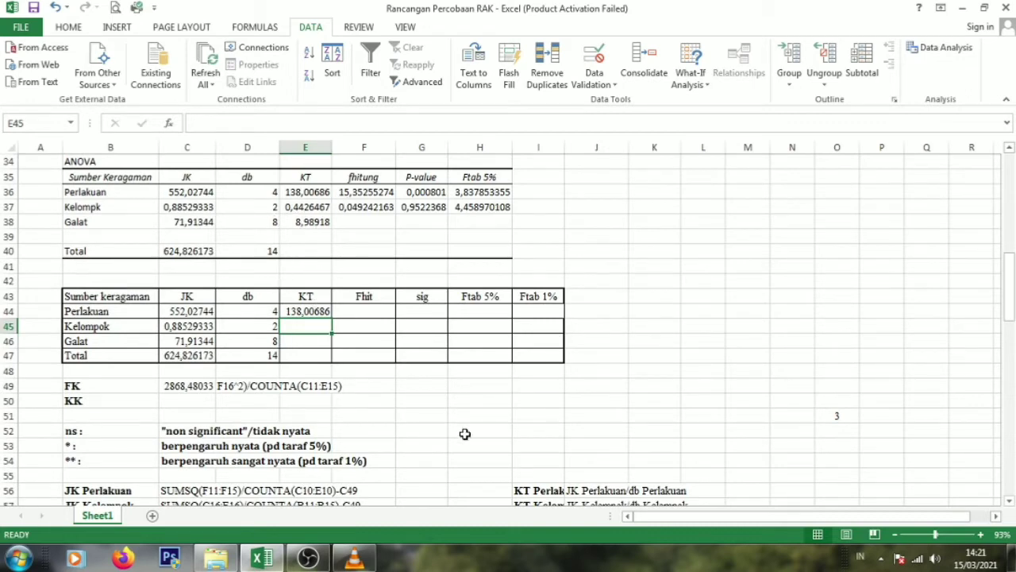
drag(1011, 294, 1011, 302)
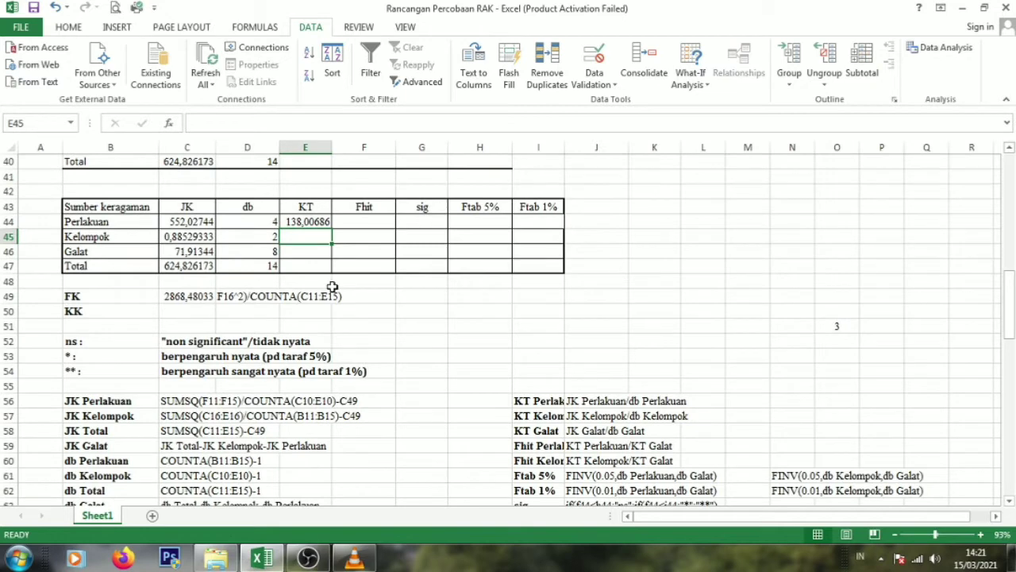
text(=)
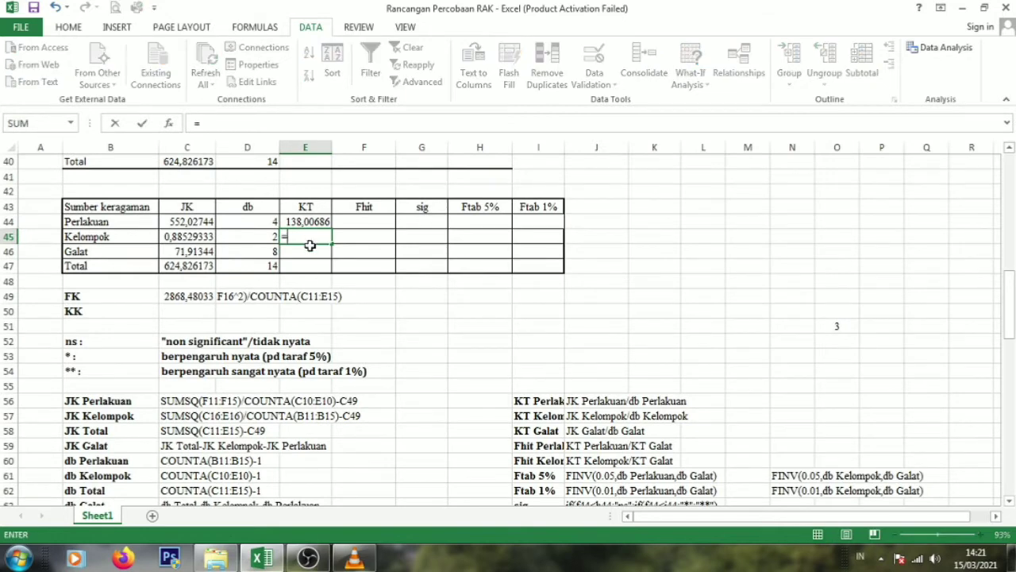
click(188, 238)
text(/)
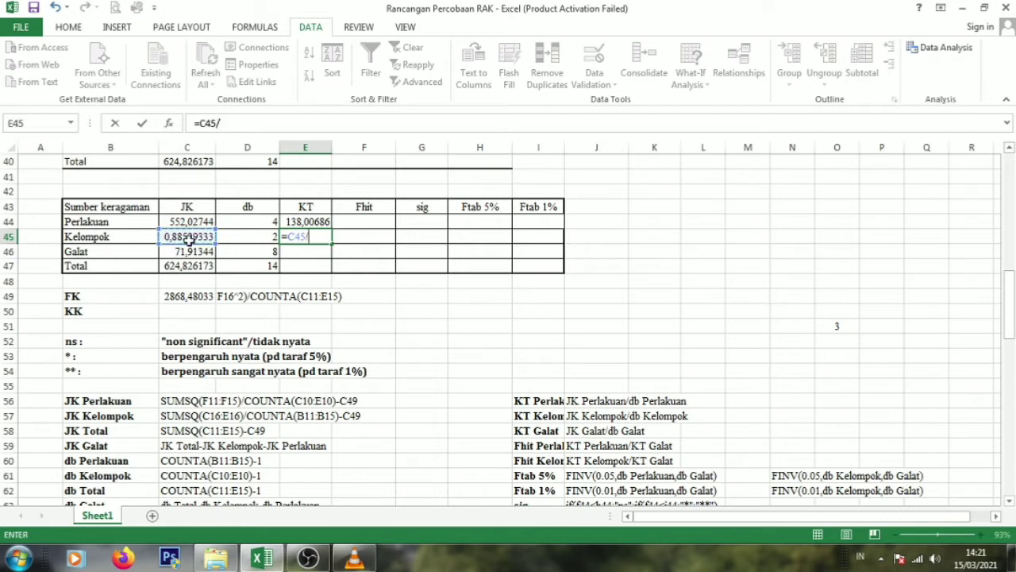
click(239, 246)
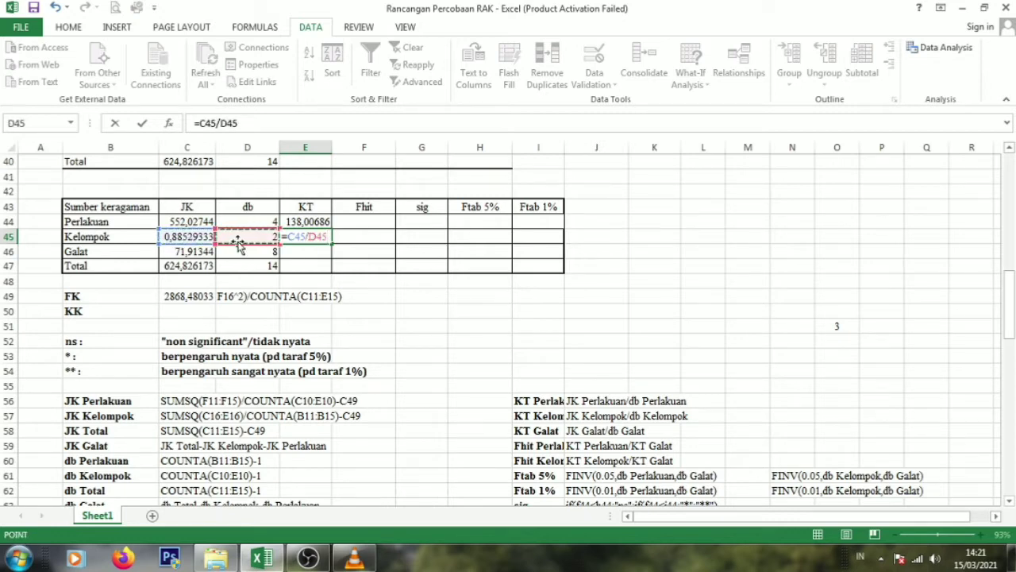
key(Return)
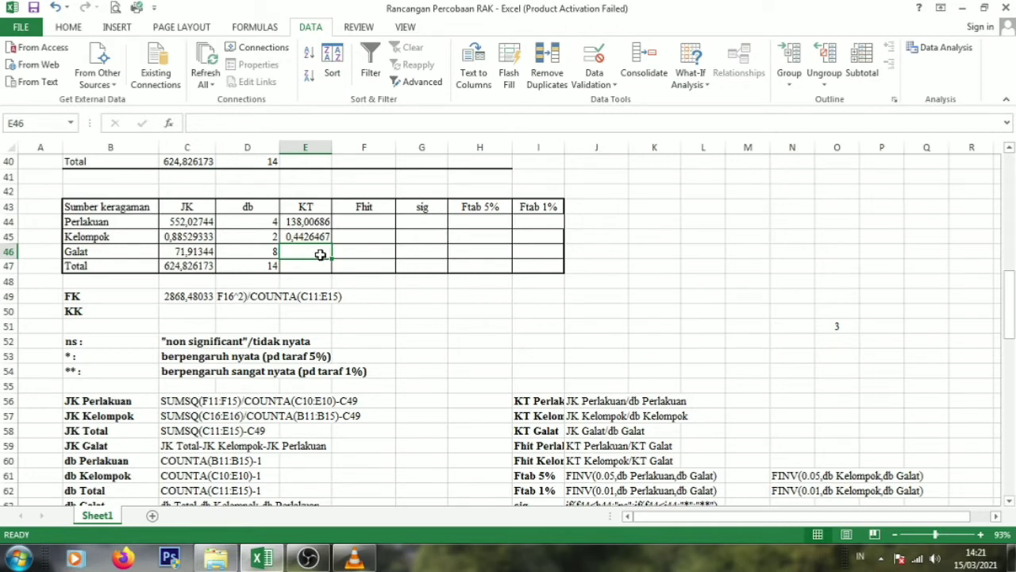
Step: Calculate the KT of Galat in E46 with the formula =C46/D46
text(=)
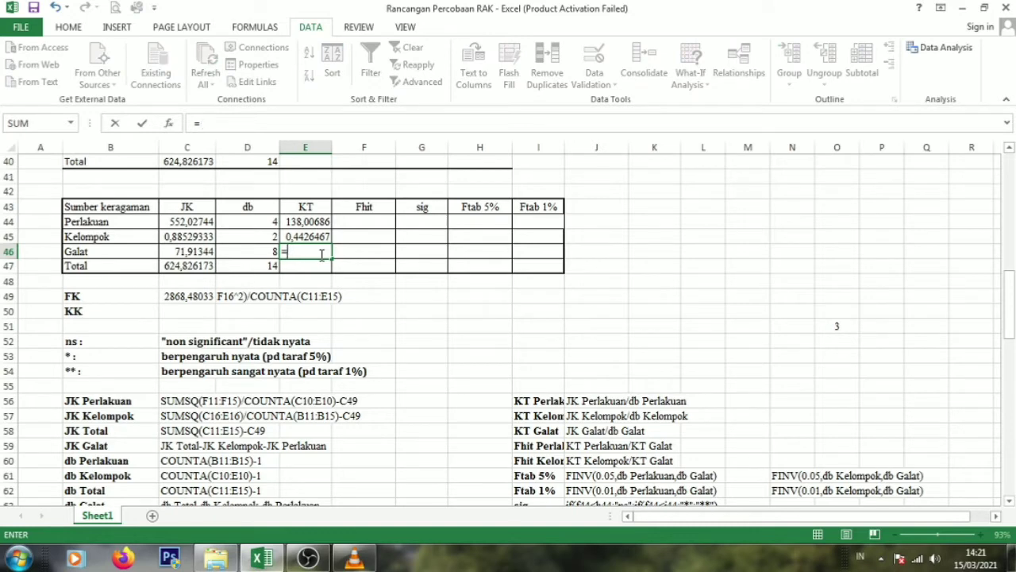
click(202, 251)
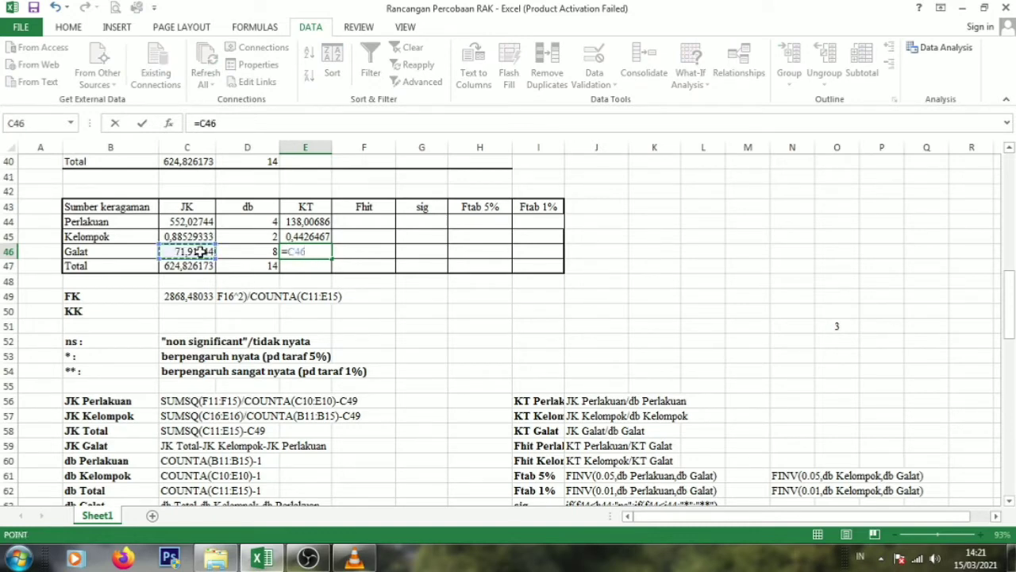
text(/)
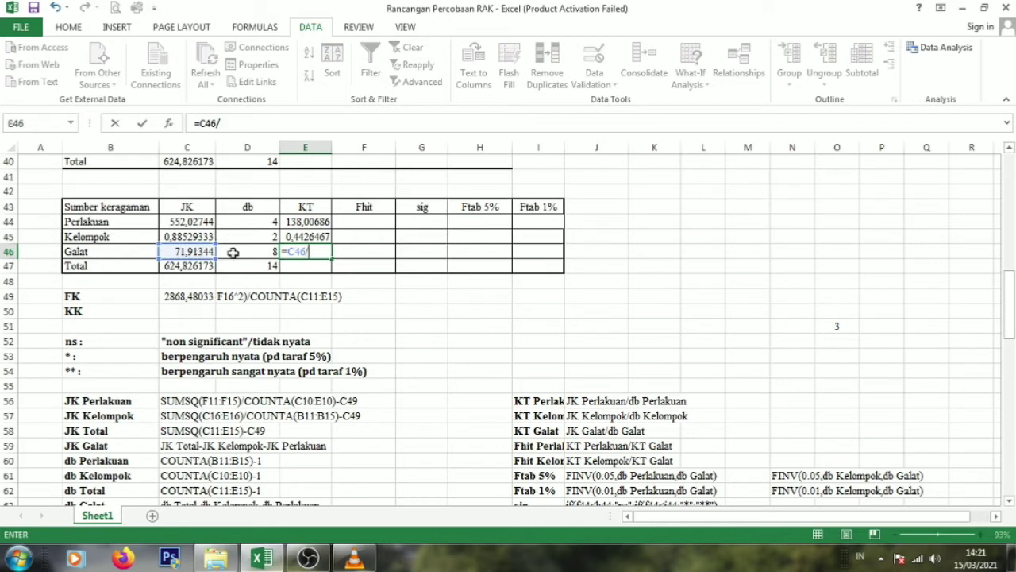
click(231, 253)
key(Return)
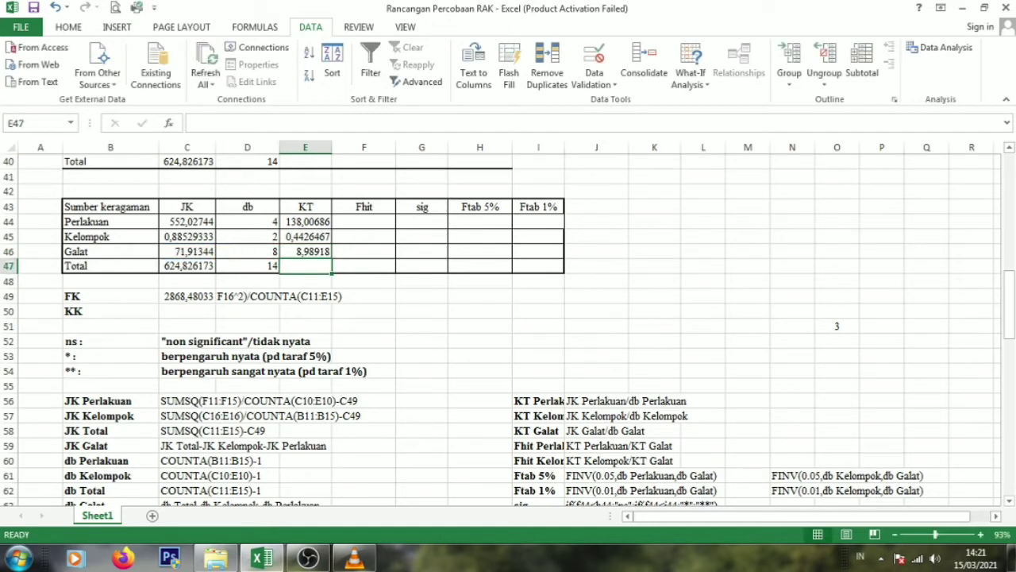
Step: Calculate the Fhit of Perlakuan in F44 of the manual table with the formula =E44/E46
drag(1010, 263, 1013, 301)
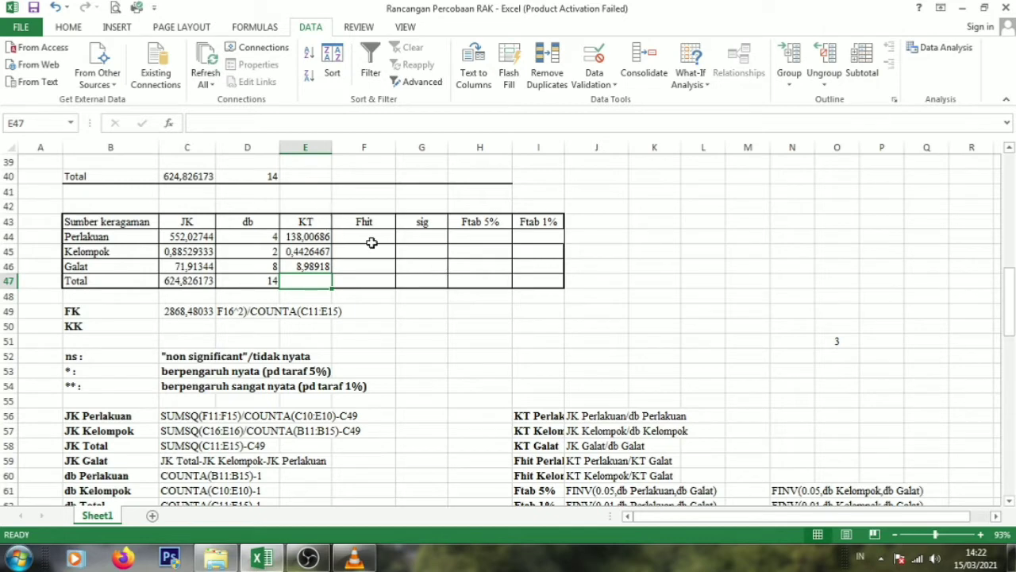
click(374, 234)
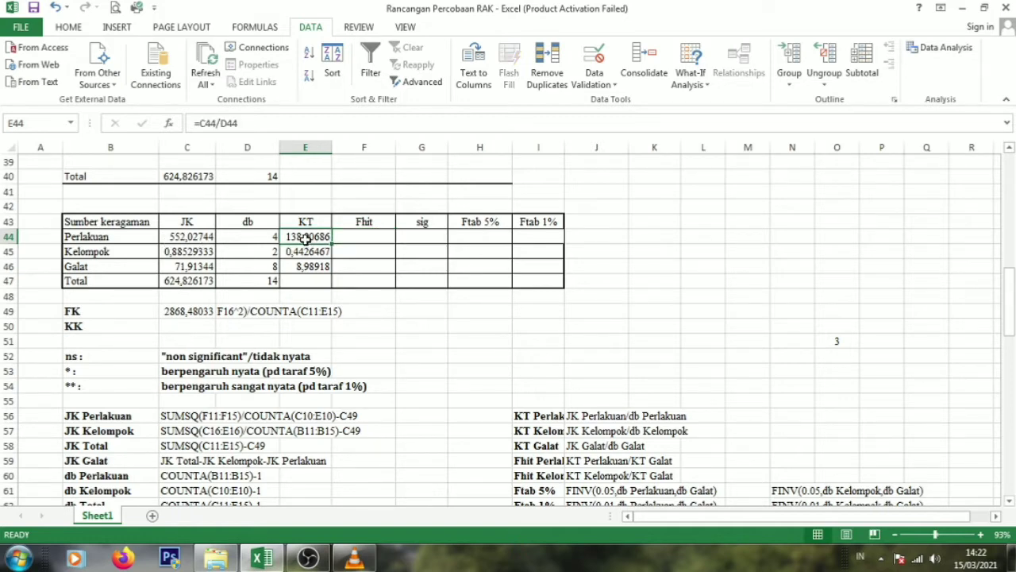
scroll(414, 346, up, 2)
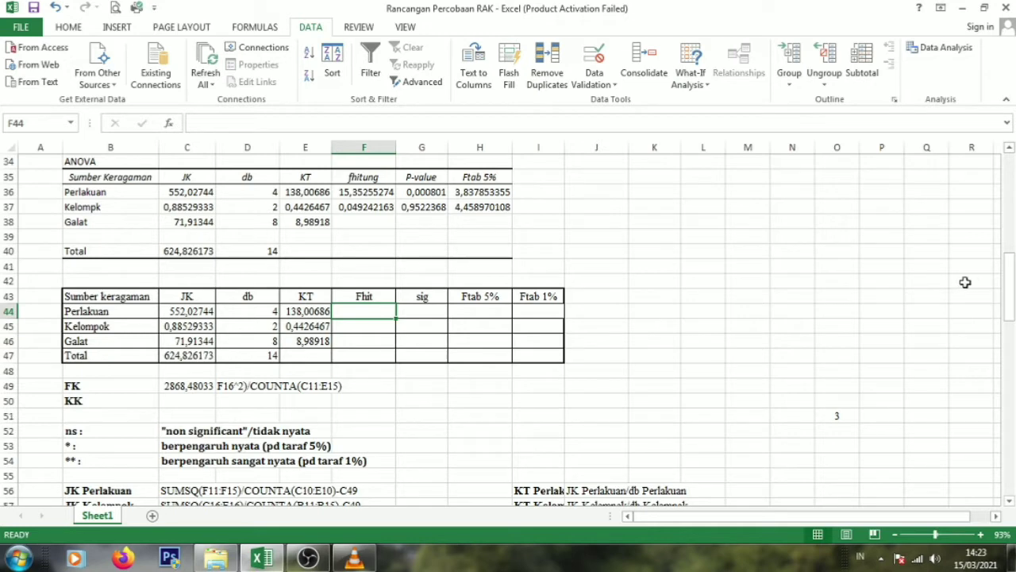
text(=)
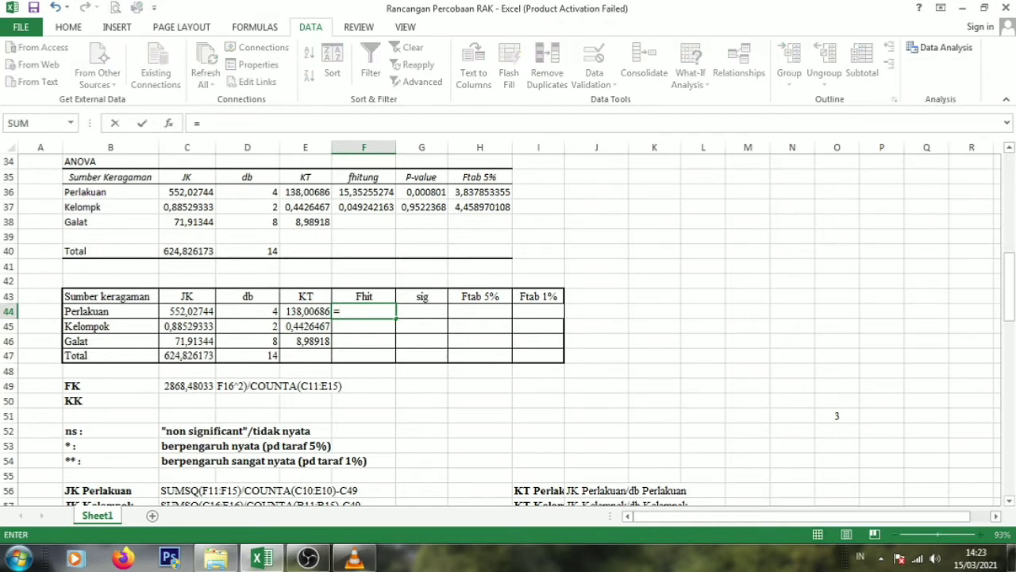
drag(1010, 262, 1012, 279)
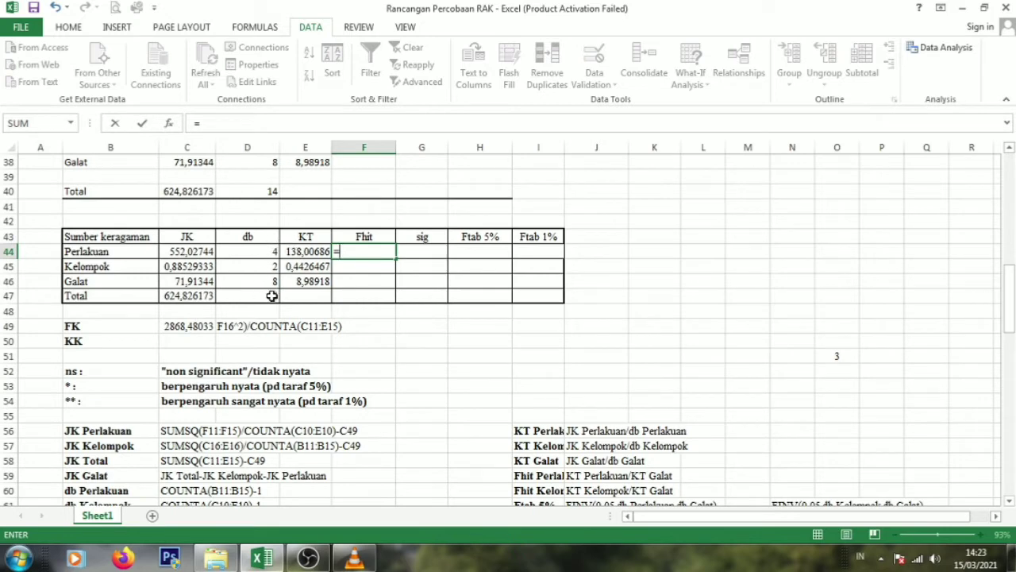
click(304, 253)
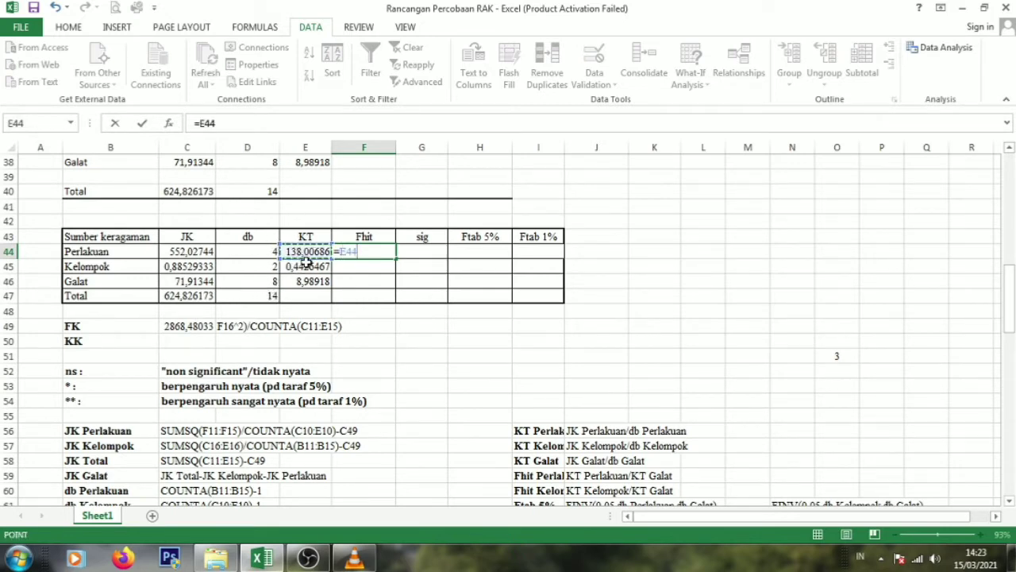
text(/)
click(317, 284)
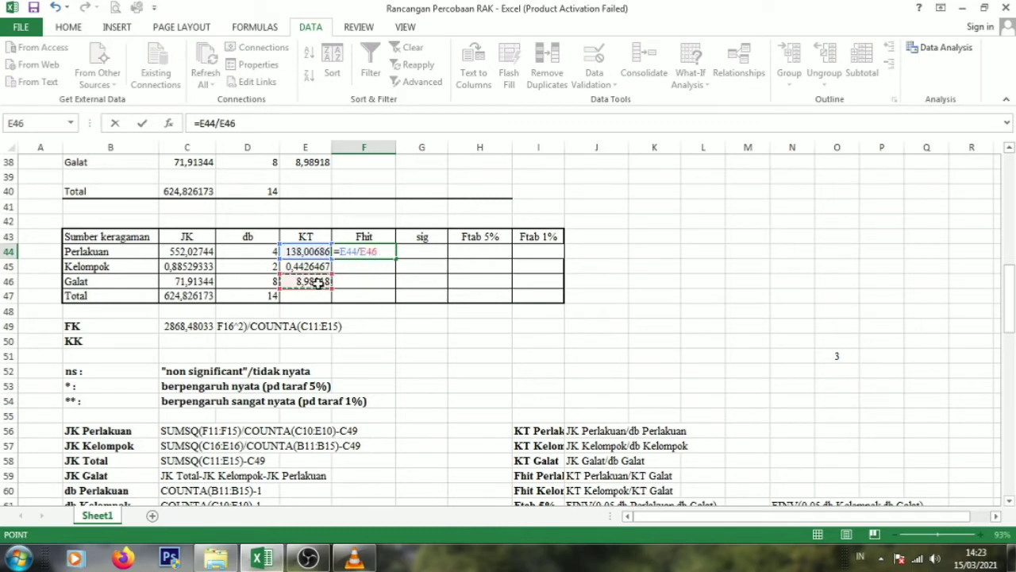
key(Return)
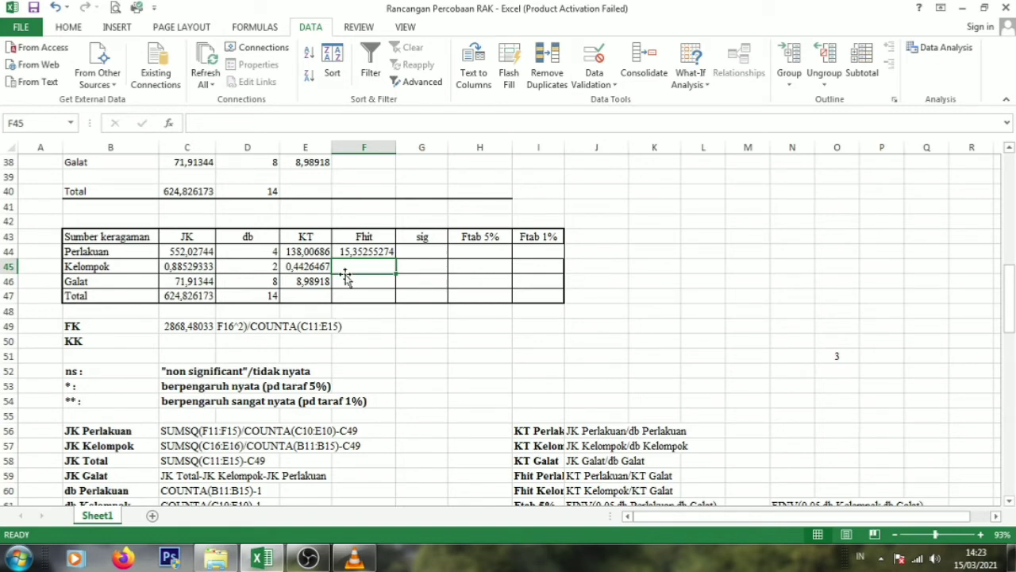
Step: Calculate the Fhit of Kelompok in F45 with the formula =E45/E46
text(=)
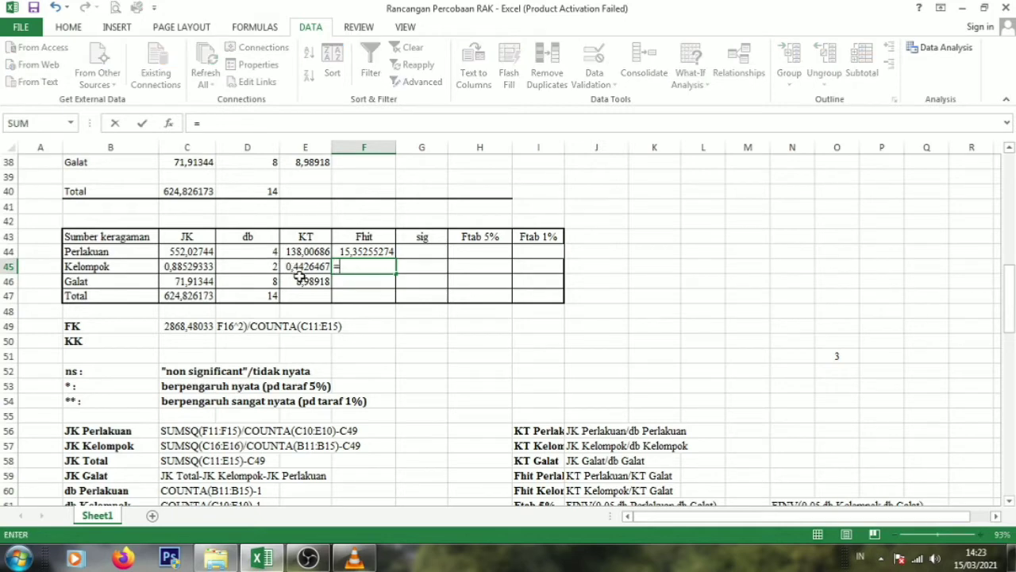
click(299, 267)
text(/)
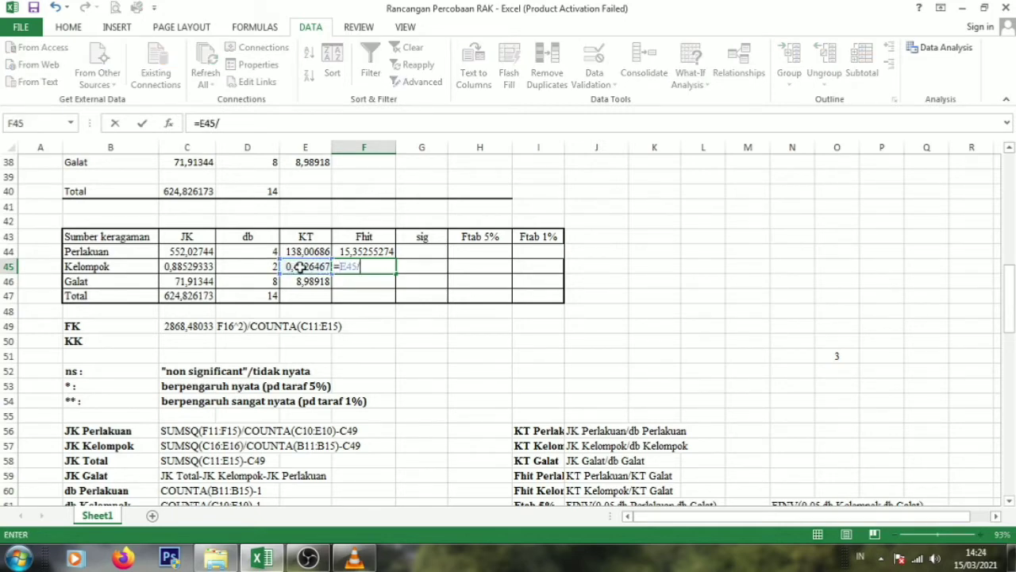
click(305, 283)
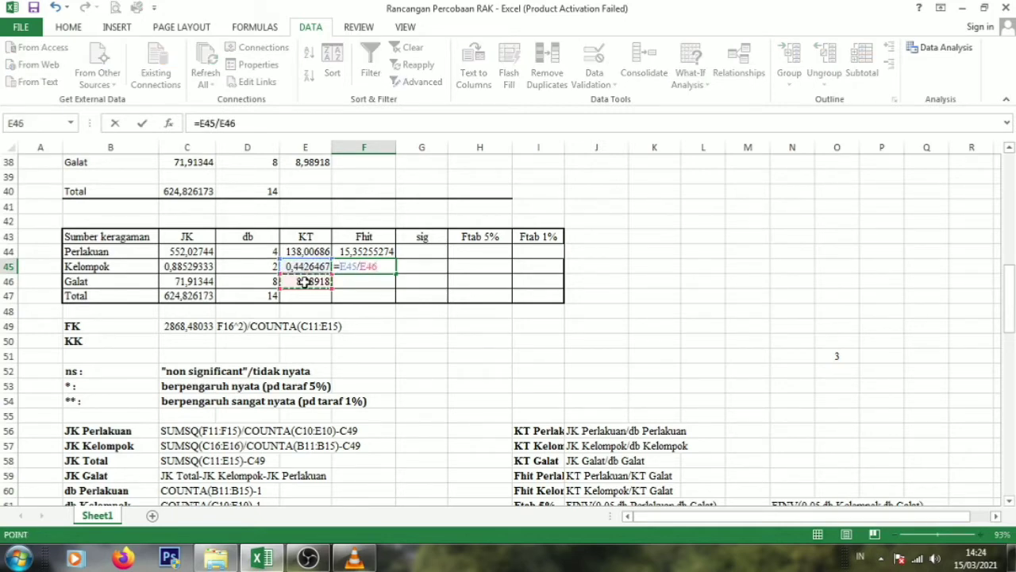
key(Return)
drag(1010, 292, 1012, 265)
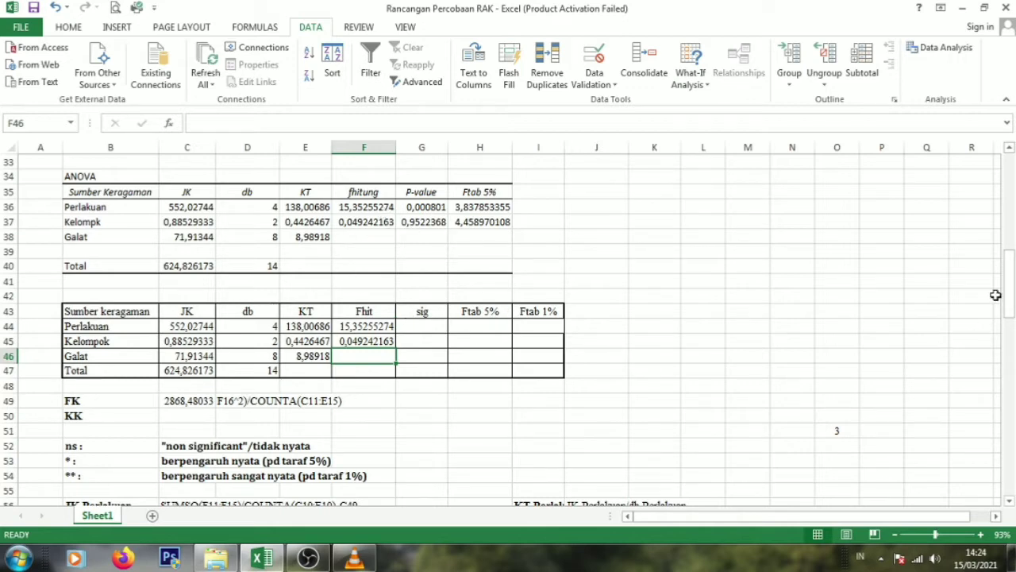
Step: Calculate the Ftab 5% of Perlakuan in H44 with the formula =FINV(0,05;D44;D46)
drag(1013, 310, 1012, 329)
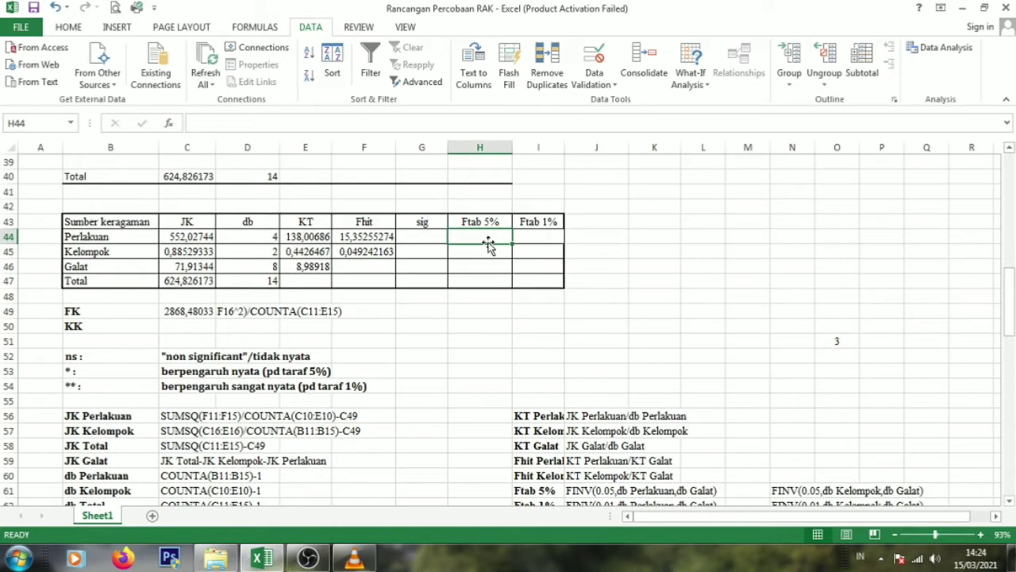
text(=f)
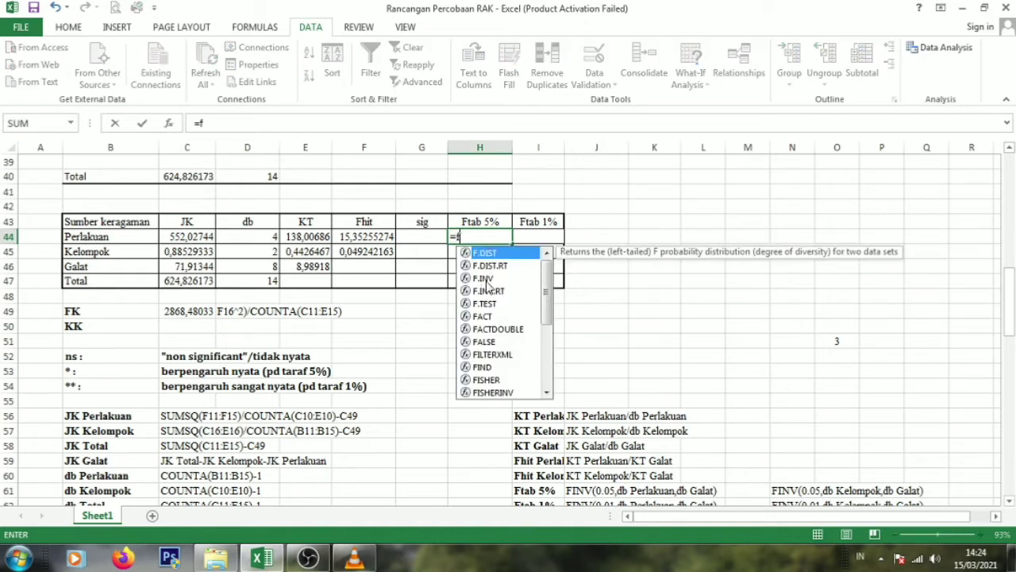
text(i)
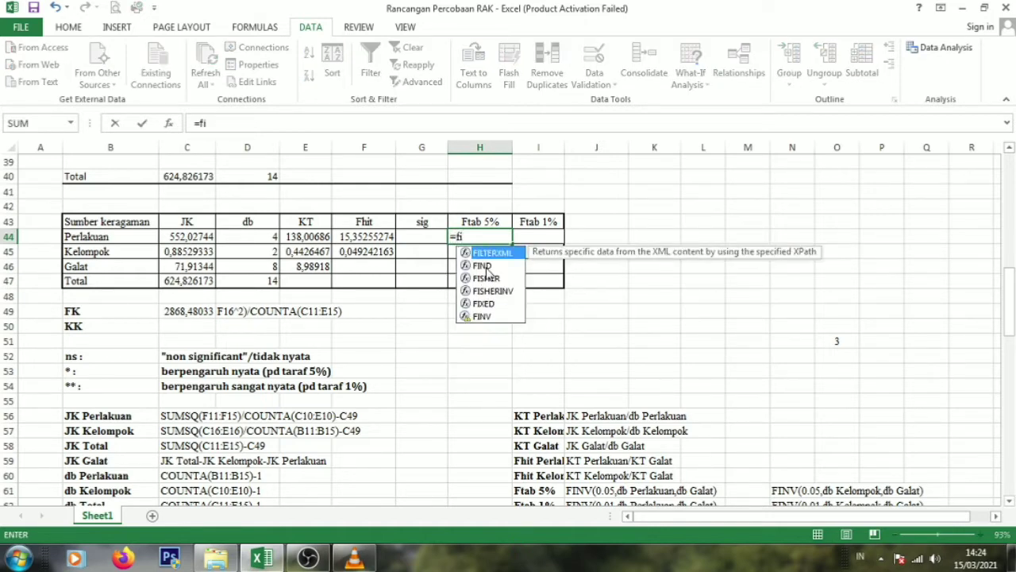
click(486, 317)
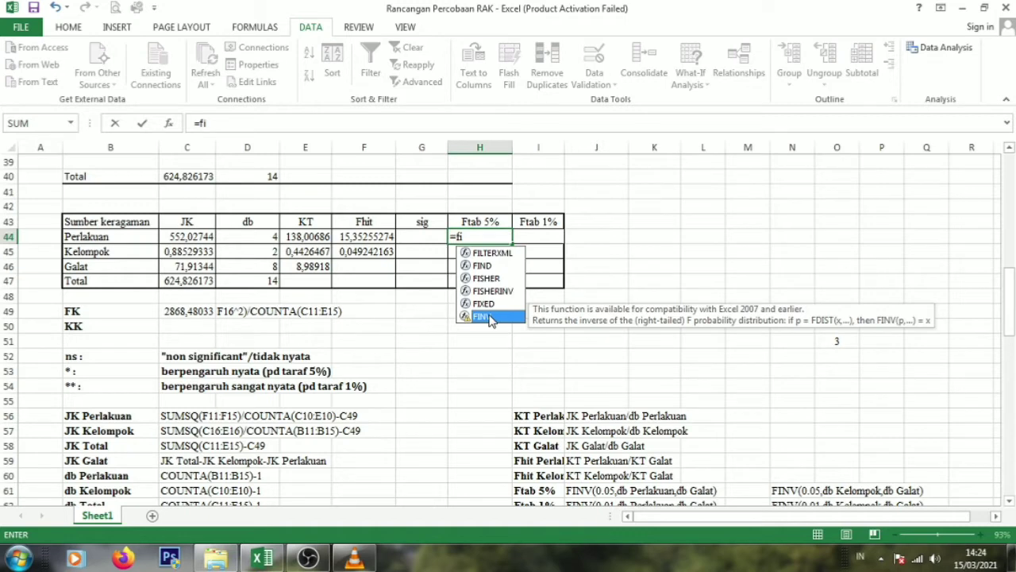
double_click(486, 317)
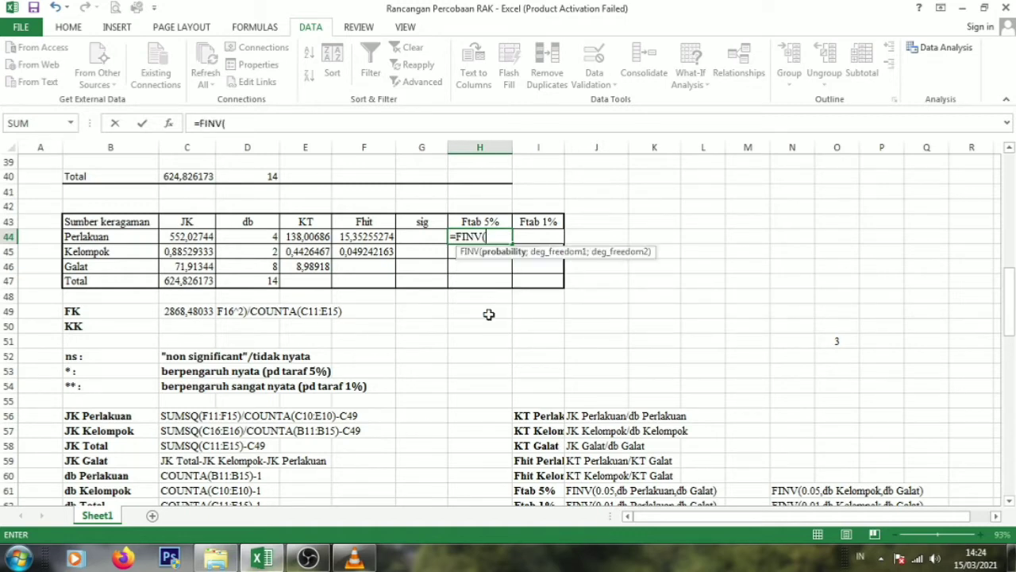
text(o)
key(BackSpace)
text(0,05;)
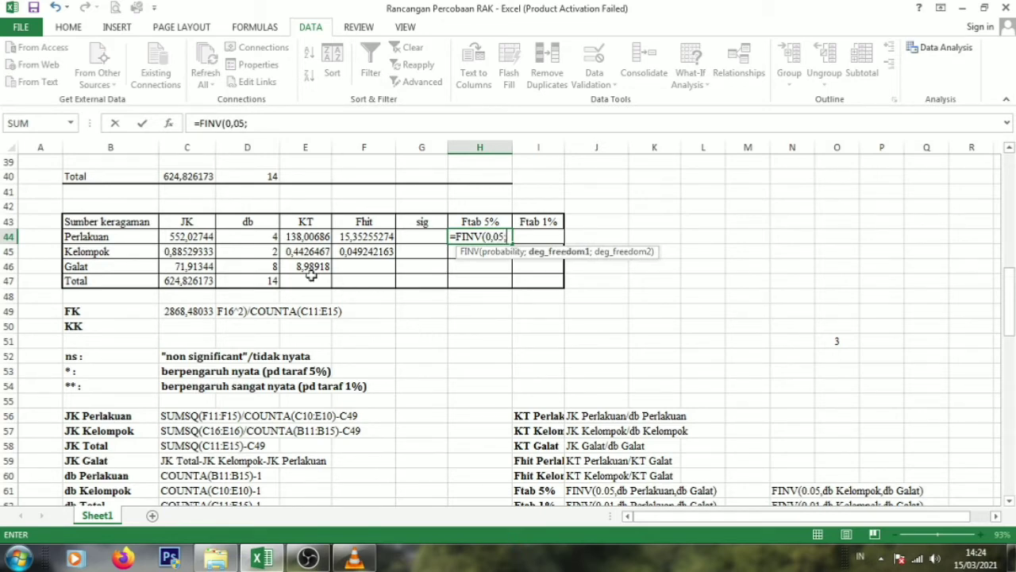
click(250, 239)
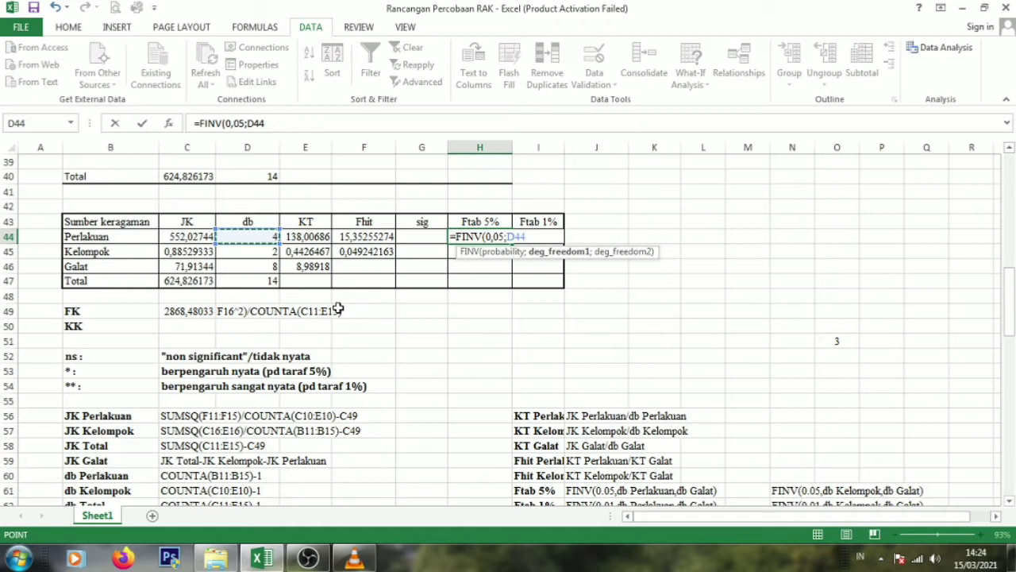
text(;)
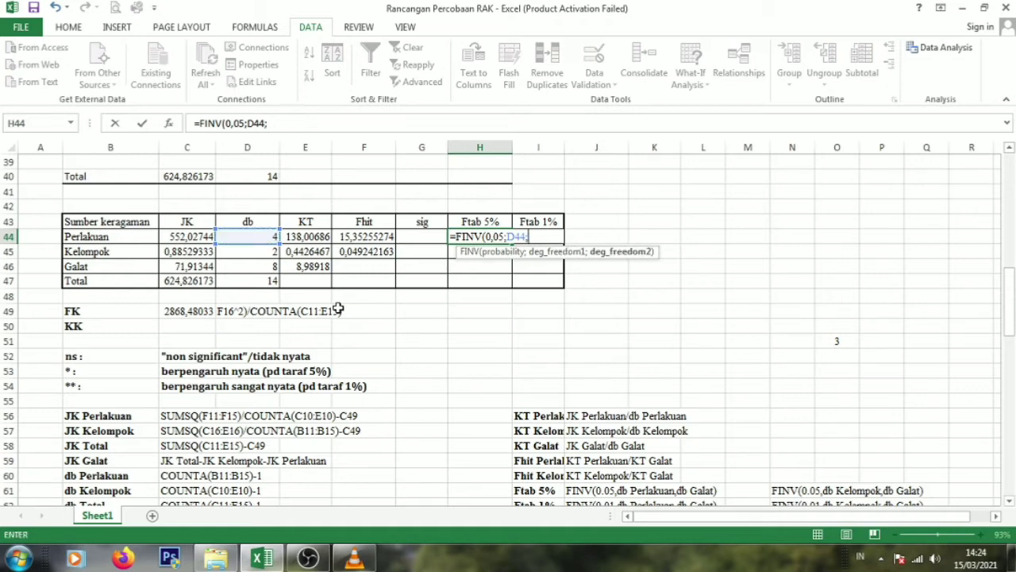
click(259, 266)
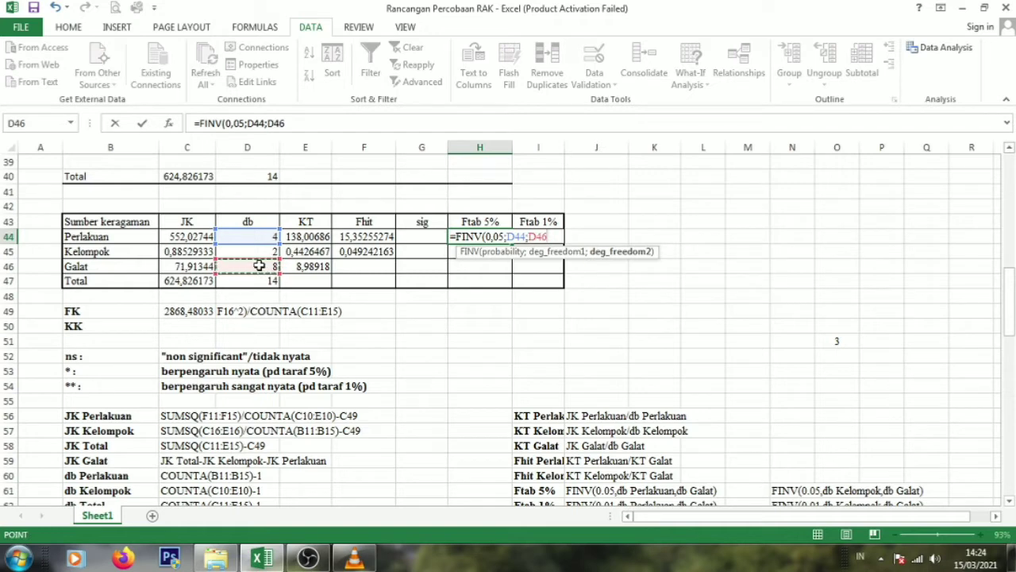
key(Return)
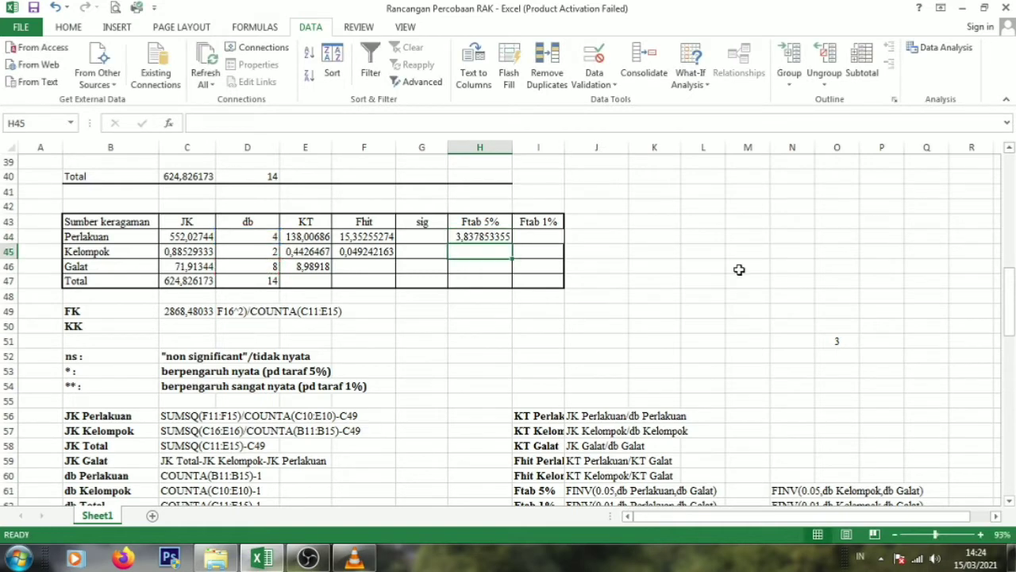
Step: Calculate the Ftab 1% of Perlakuan in I44 with the formula =FINV(0,01;D44;D46)
drag(1009, 298, 1013, 298)
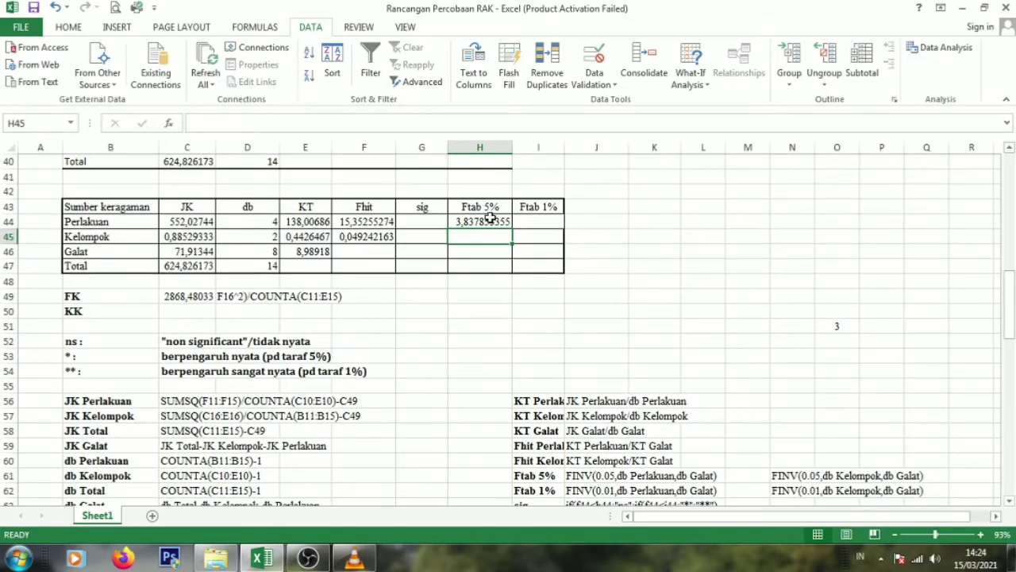
click(540, 222)
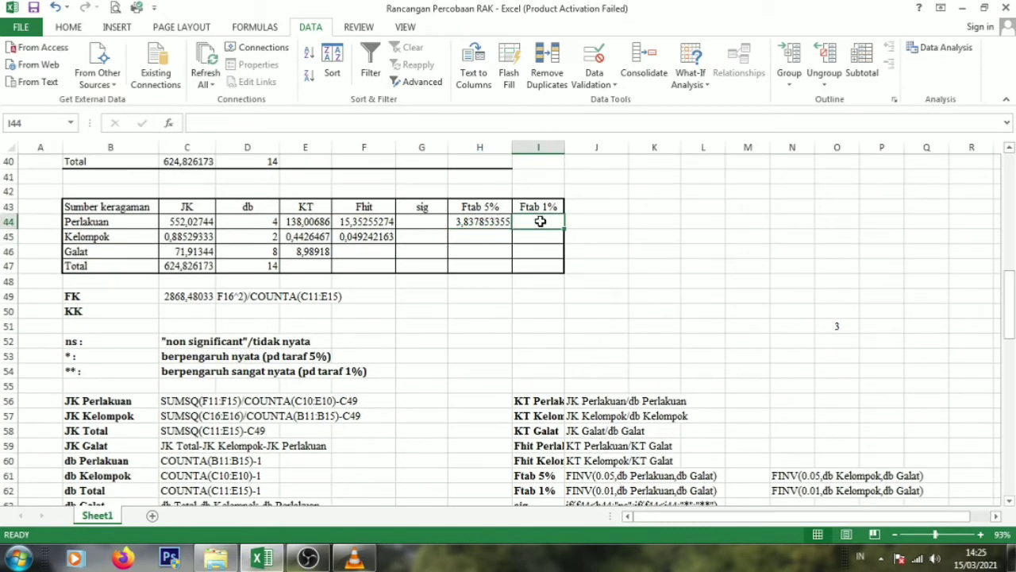
text(=)
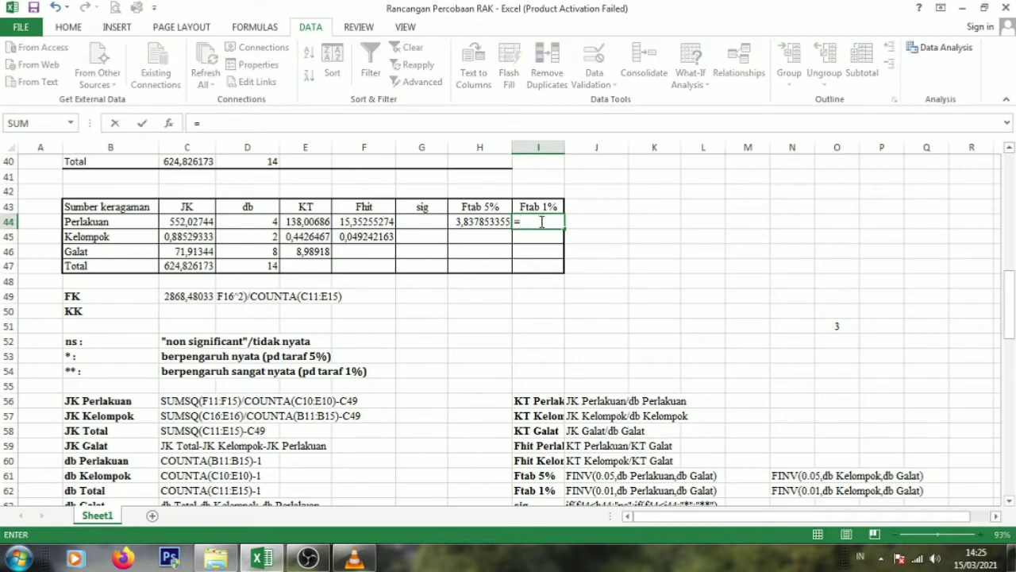
text(fin)
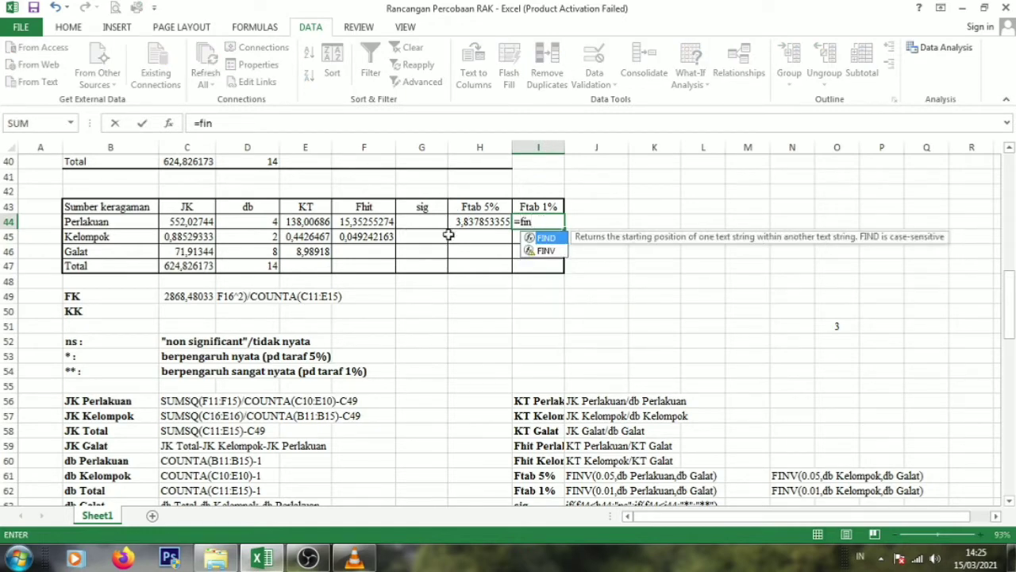
double_click(556, 252)
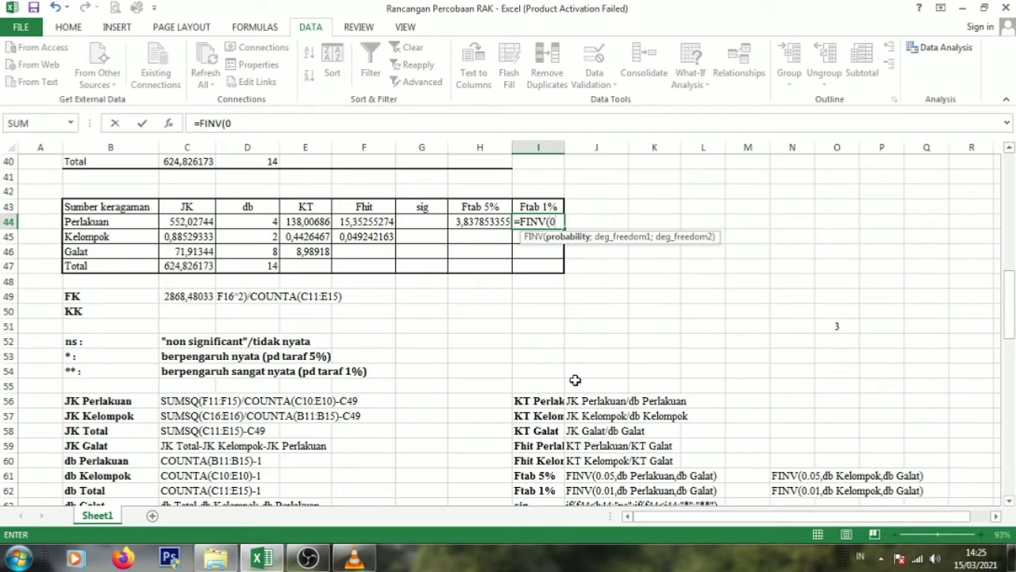
text(0,01;)
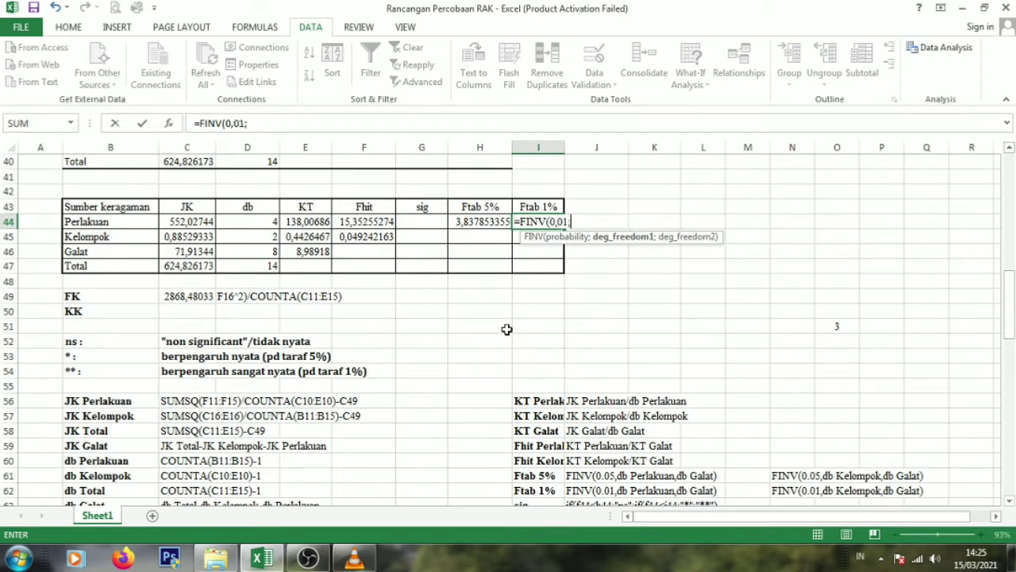
click(251, 223)
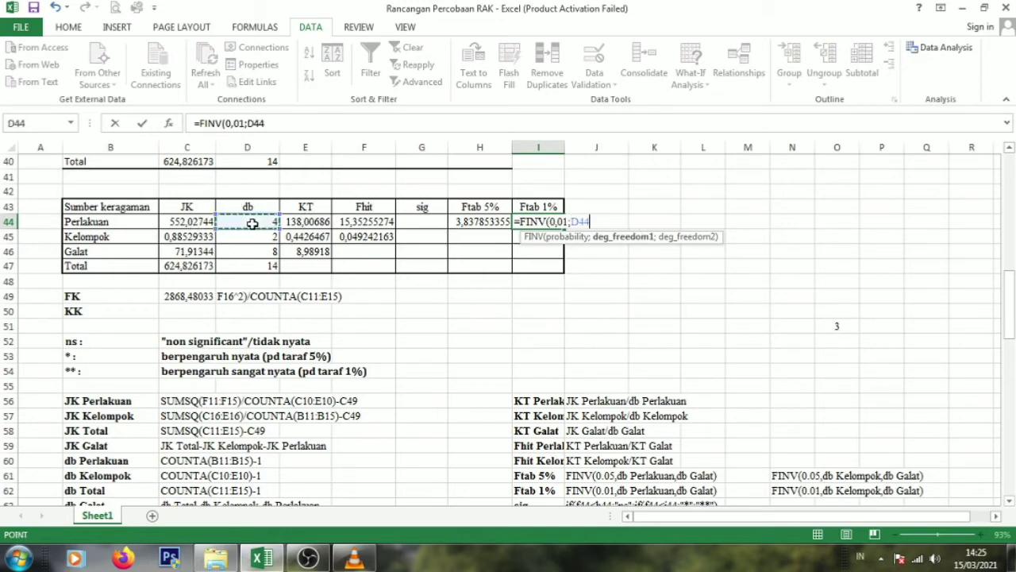
text(;)
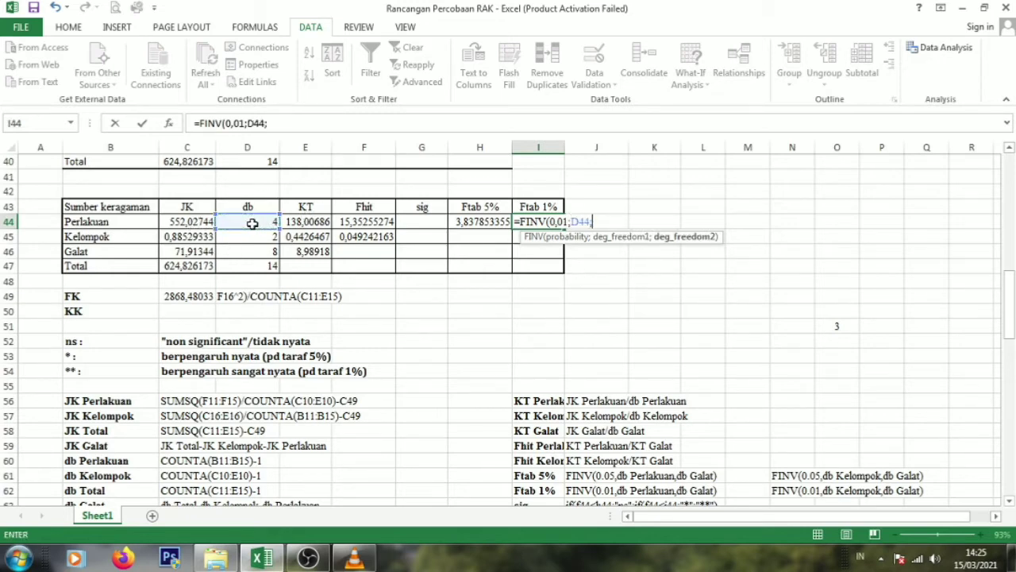
click(270, 251)
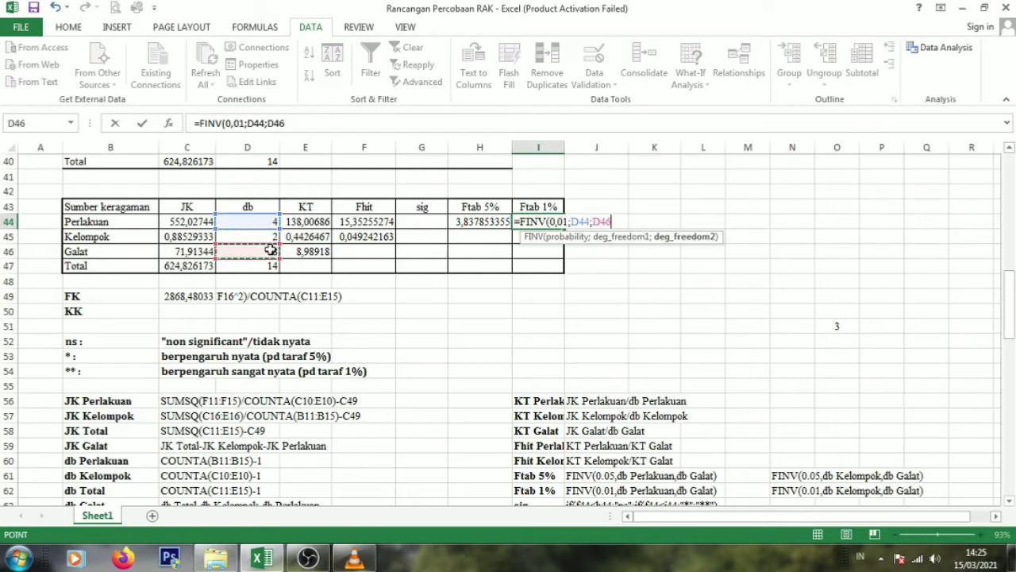
text())
key(Return)
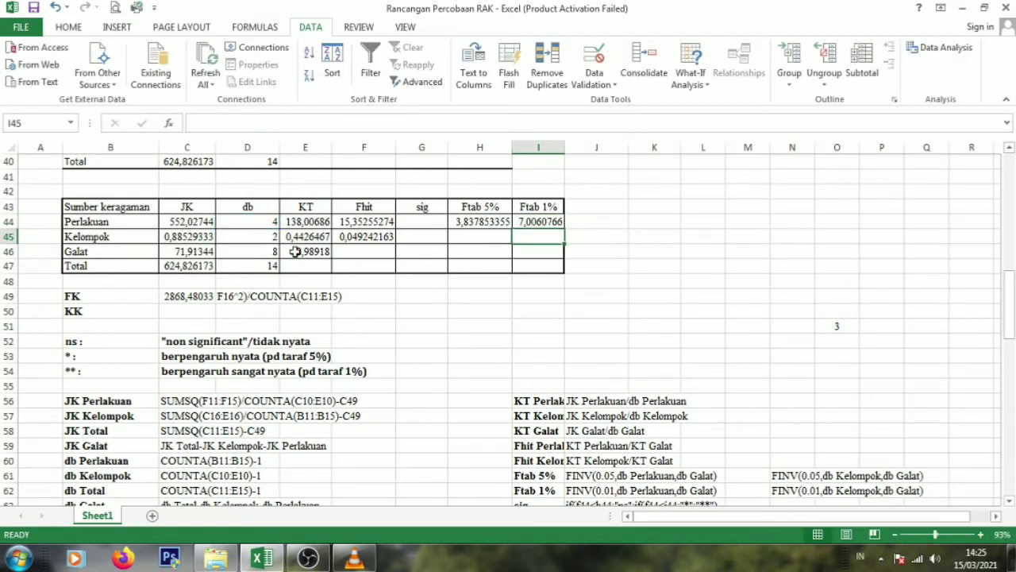
Step: Calculate the Ftab 5% of Kelompok in H45 with the formula =FINV(0,05;D45;D46)
click(479, 223)
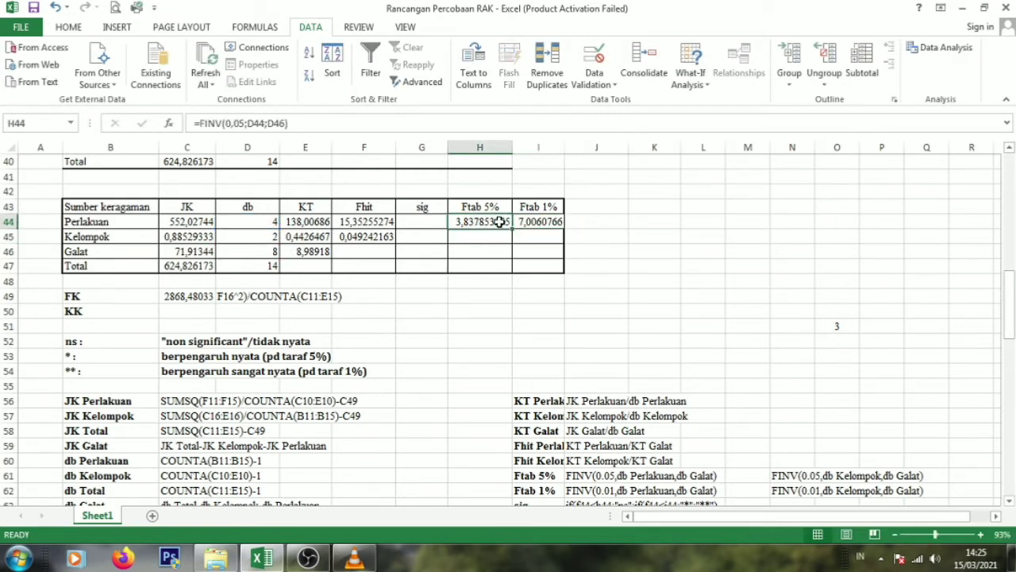
drag(499, 223, 522, 223)
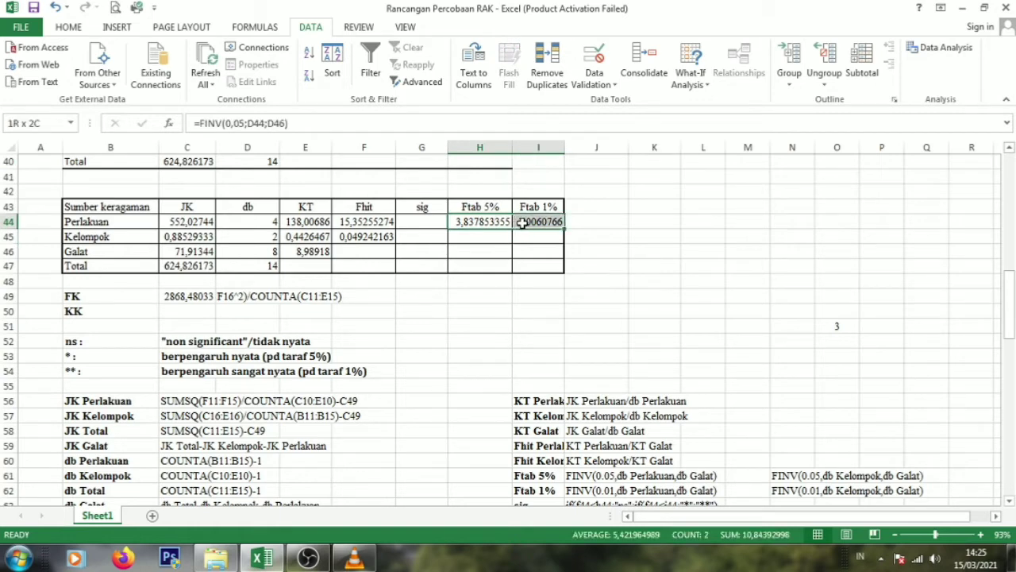
click(479, 239)
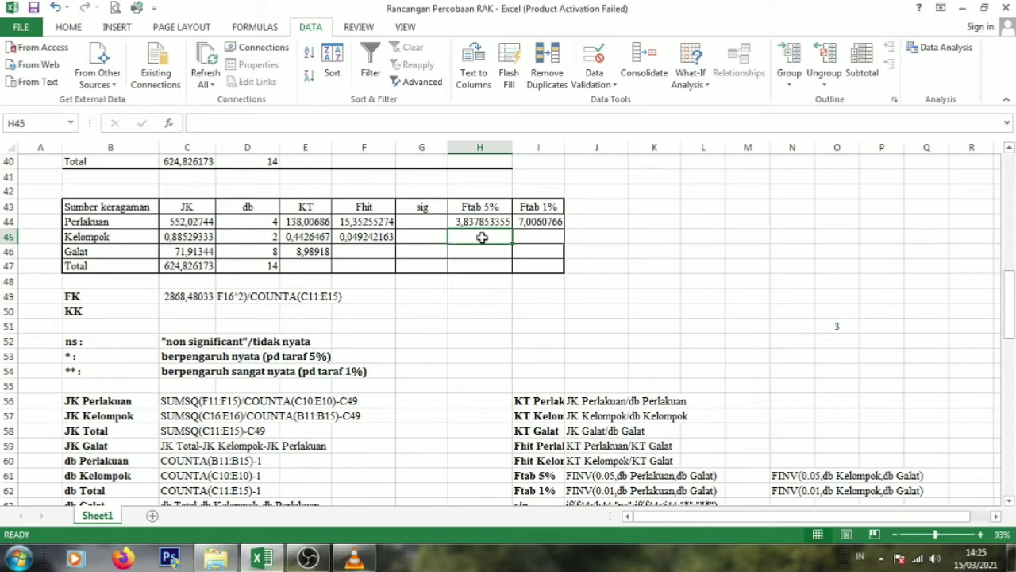
text(=f)
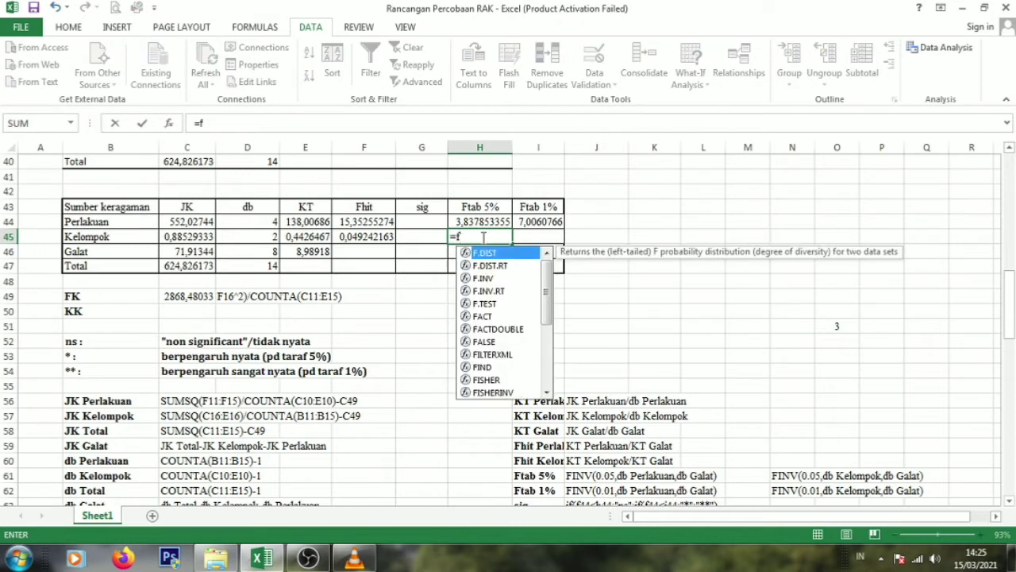
double_click(482, 278)
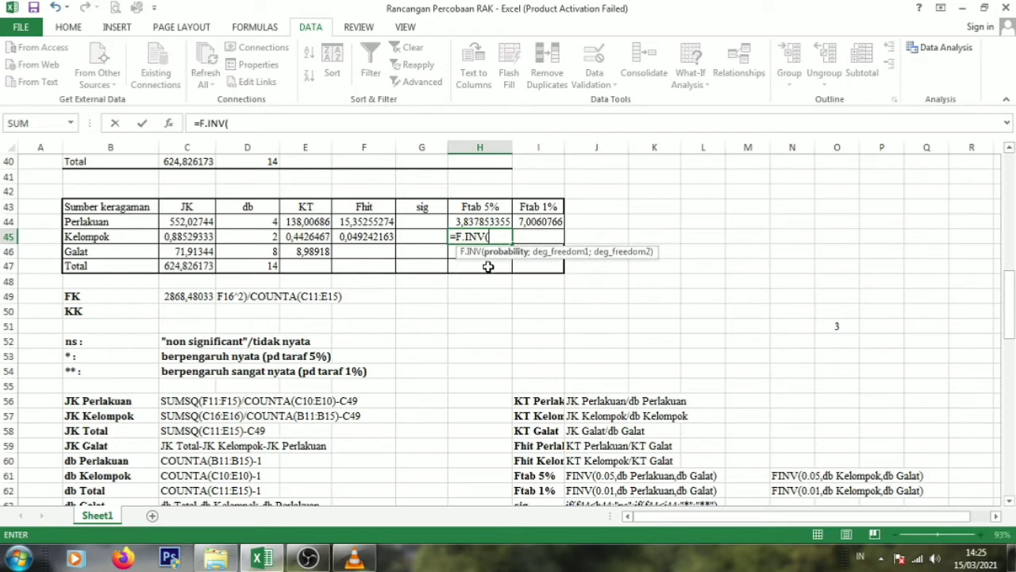
key(BackSpace)
key(BackSpace)
key(BackSpace)
key(BackSpace)
key(BackSpace)
text(in)
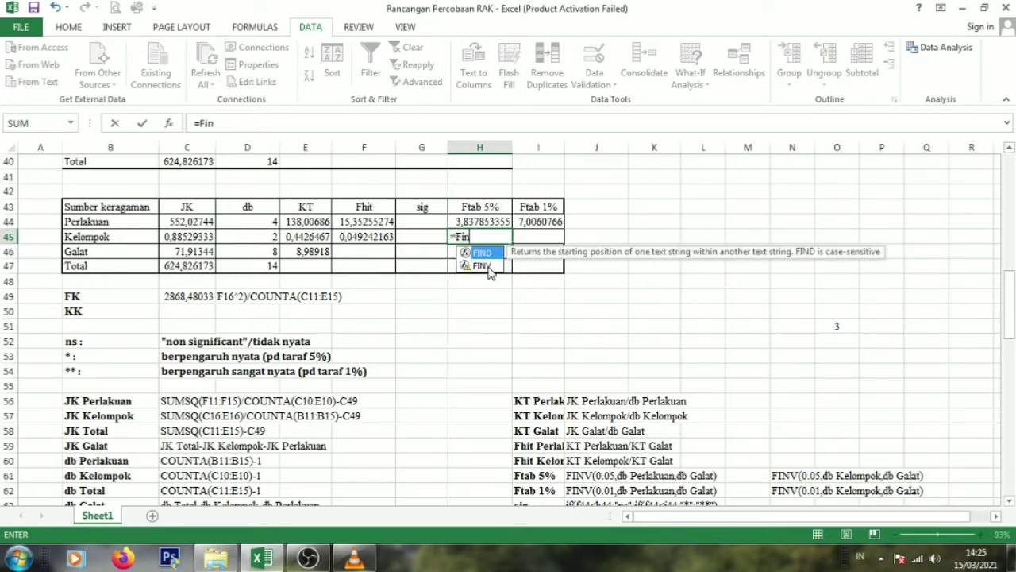
double_click(482, 265)
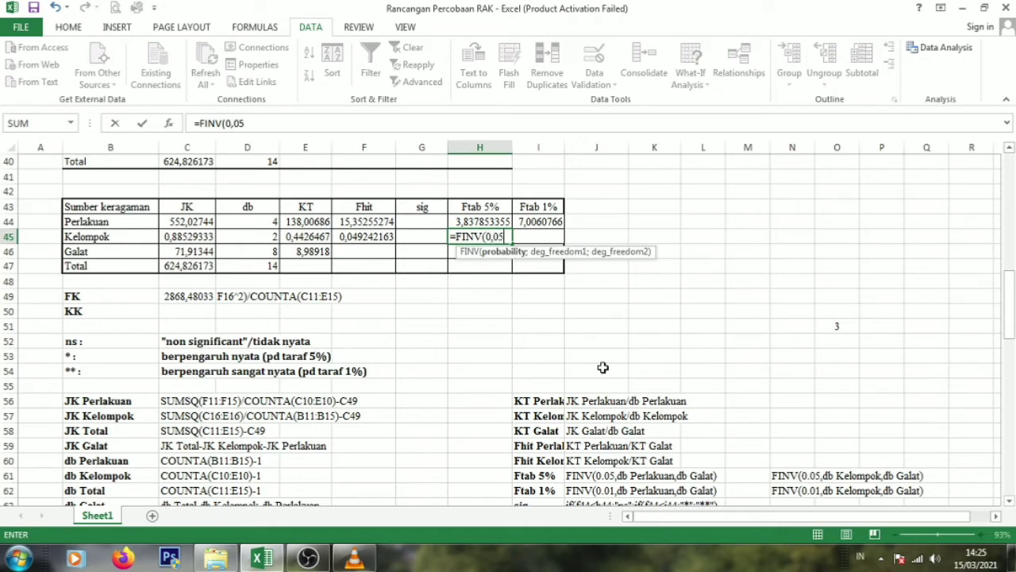
text(0,05;)
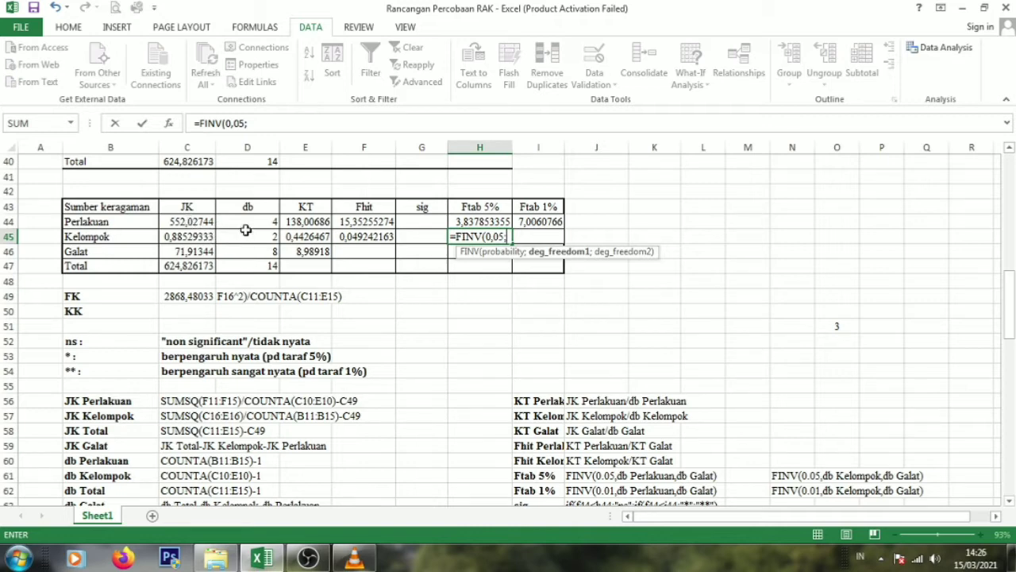
click(243, 237)
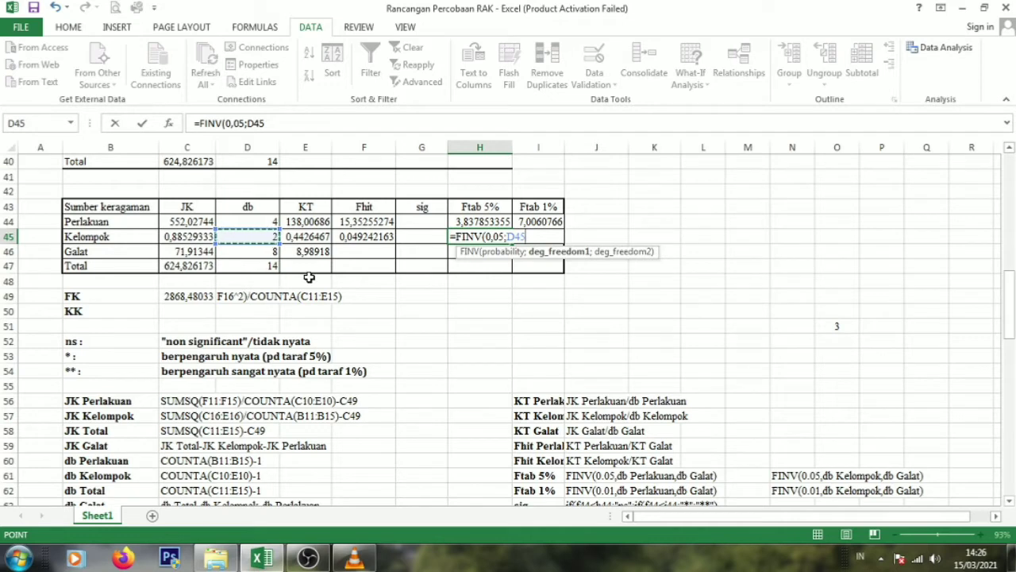
text(;)
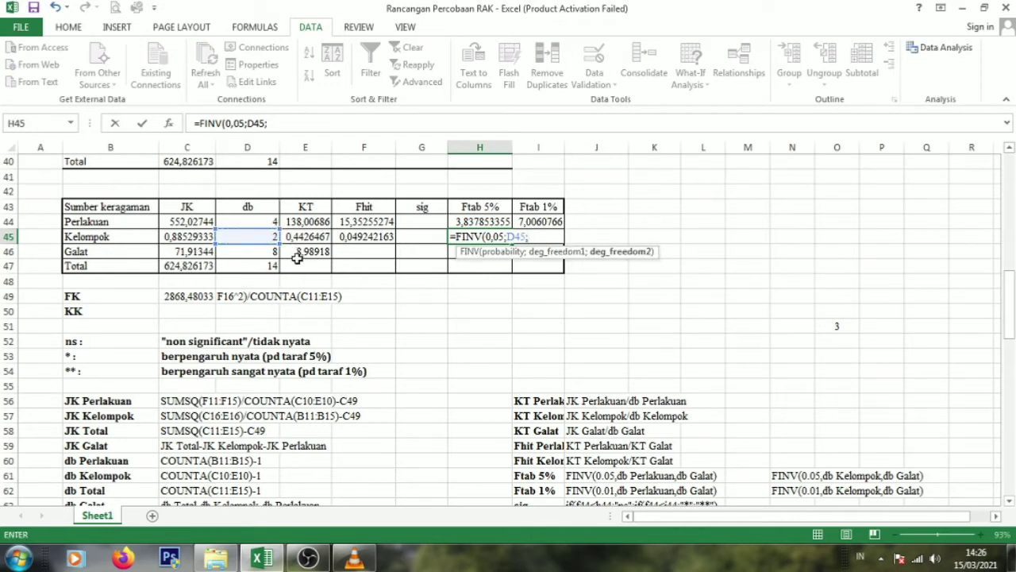
click(244, 252)
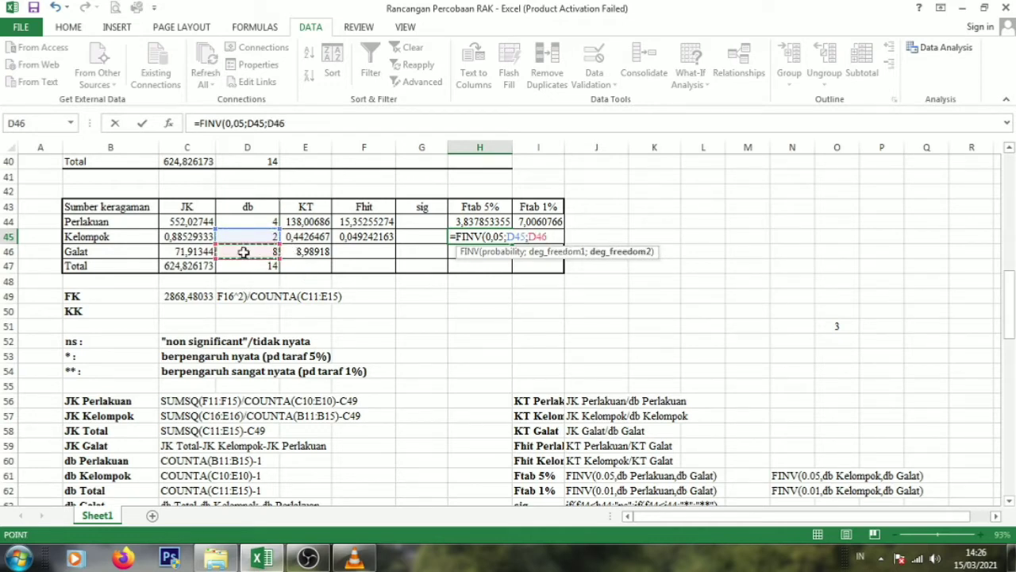
key(Return)
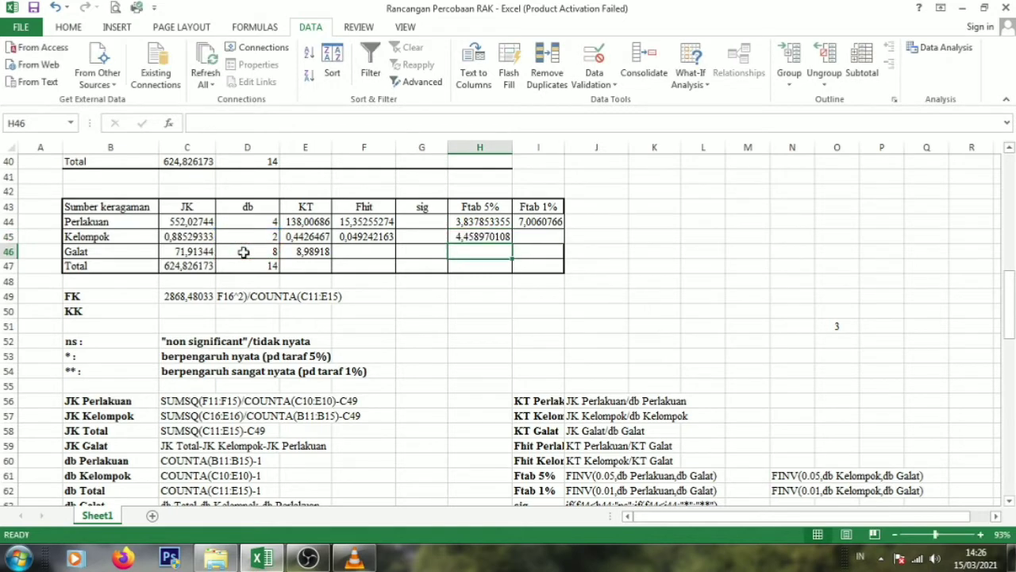
Step: Calculate the Ftab 1% of Kelompok in I45 with the formula =FINV(0,01;D45;D46)
click(547, 238)
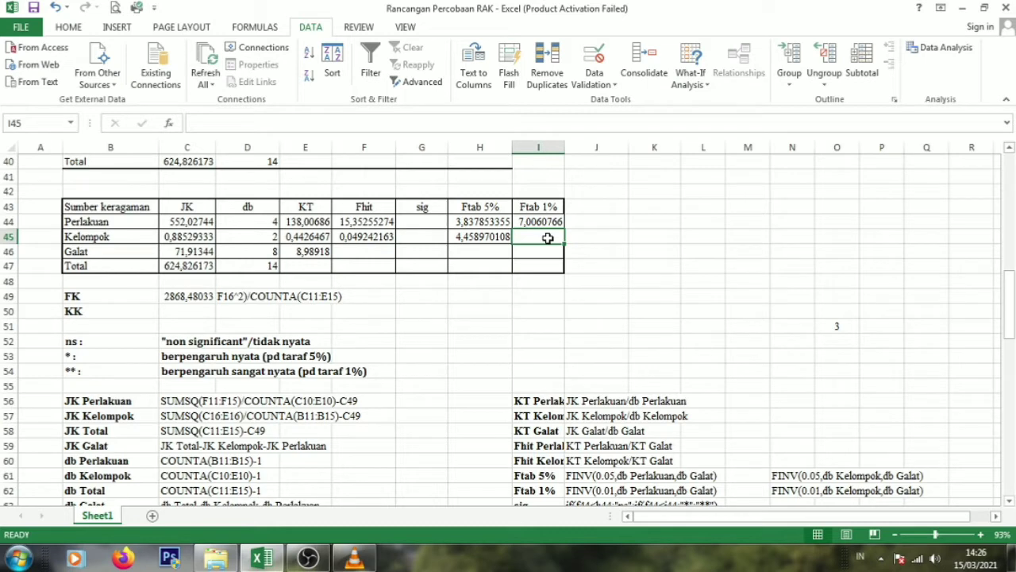
text(=fi)
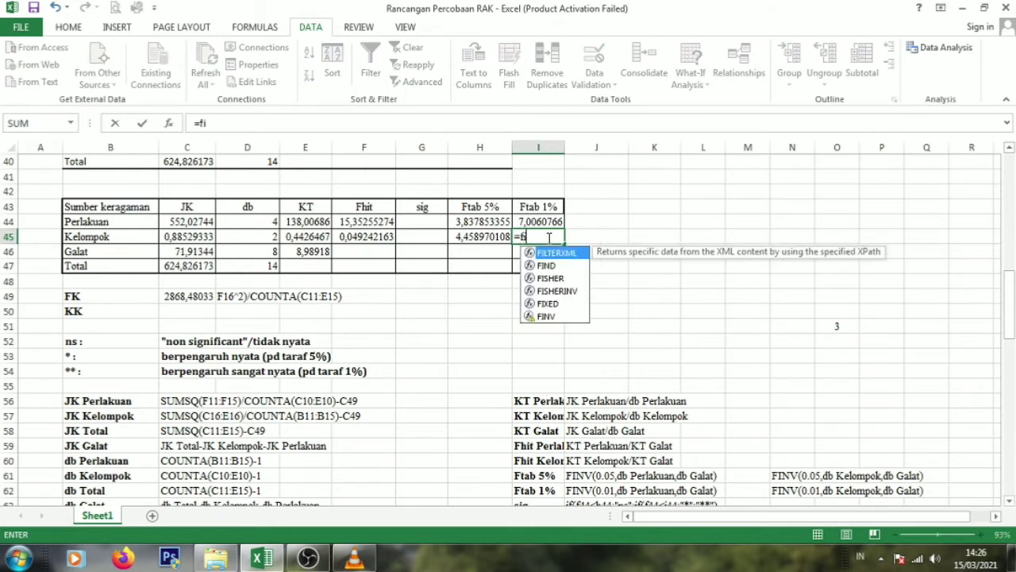
double_click(546, 316)
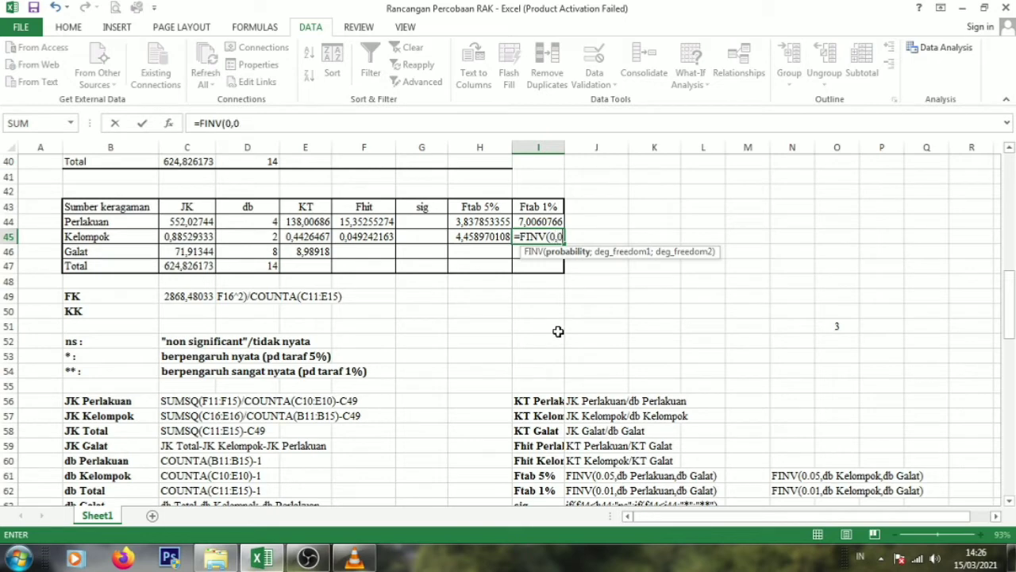
text(0,01;)
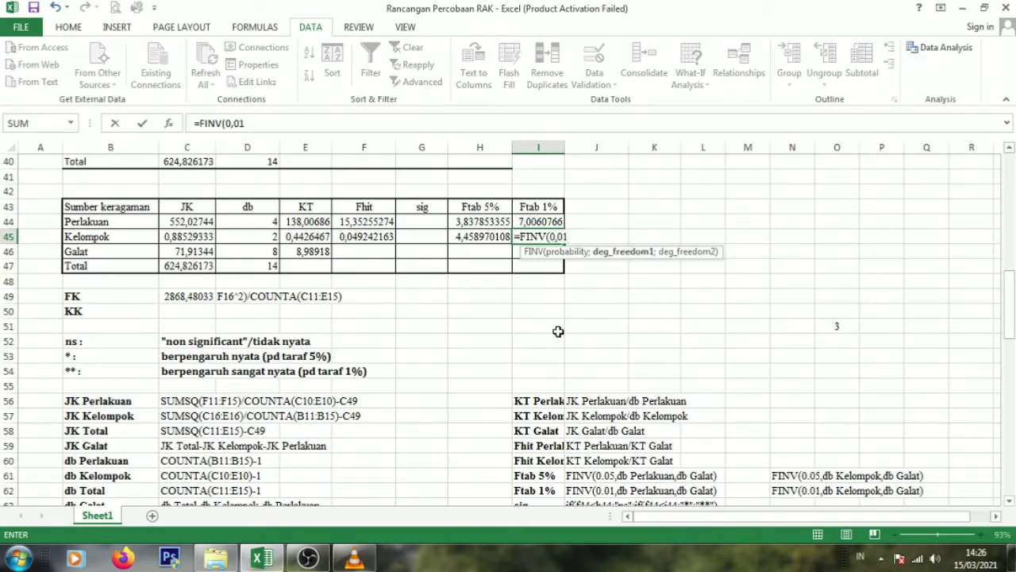
click(259, 237)
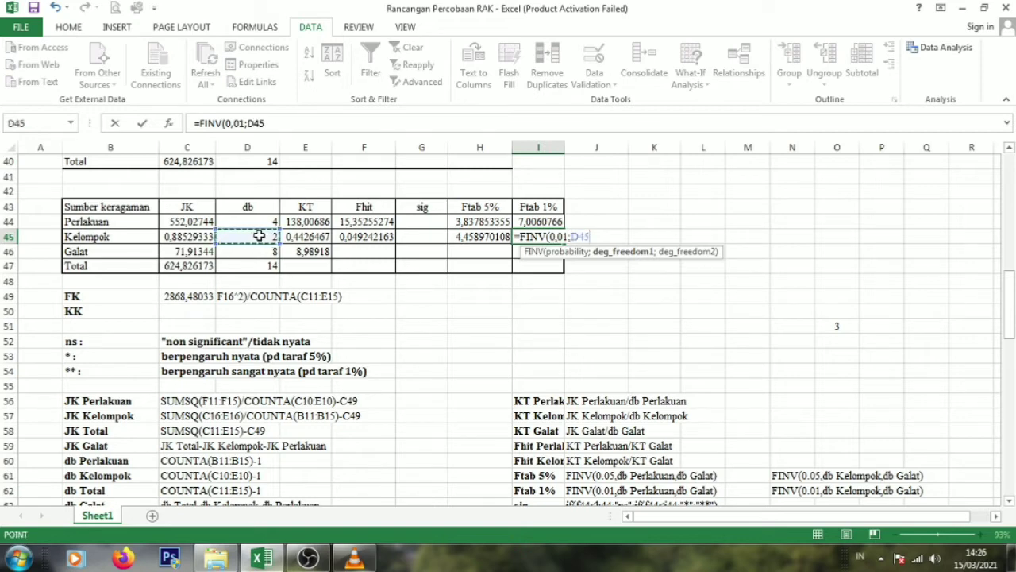
text(;)
click(262, 252)
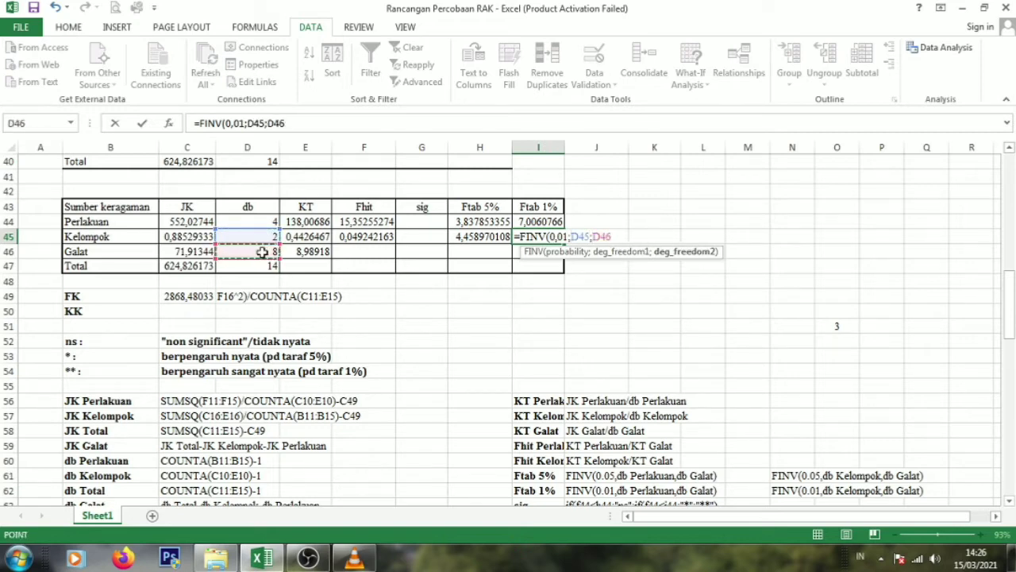
key(Return)
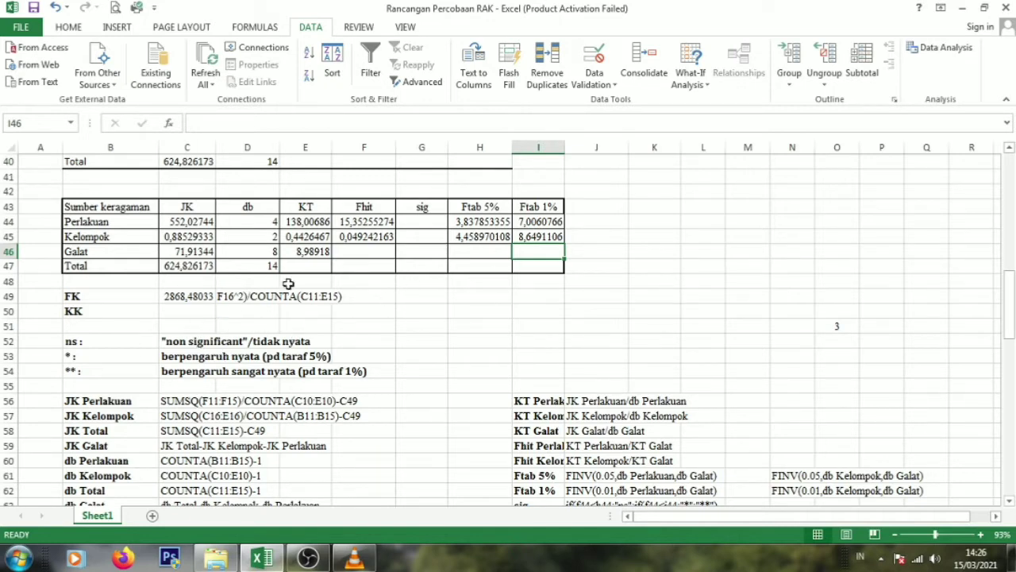
Step: Begin the sig formula of Perlakuan in G44 with the first condition =IF(F44<H44;"ns";
drag(1011, 306, 1007, 315)
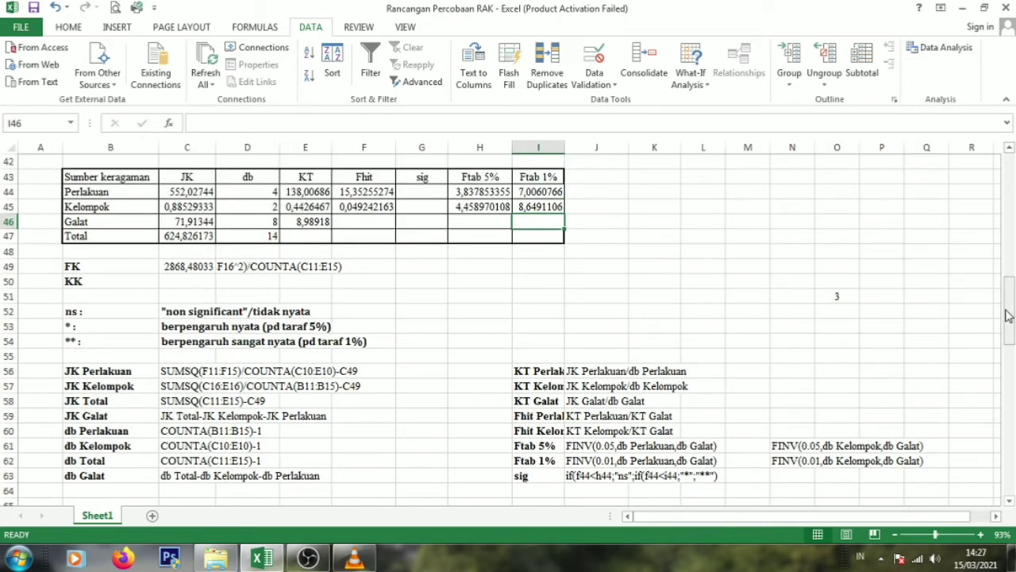
click(426, 192)
text(=)
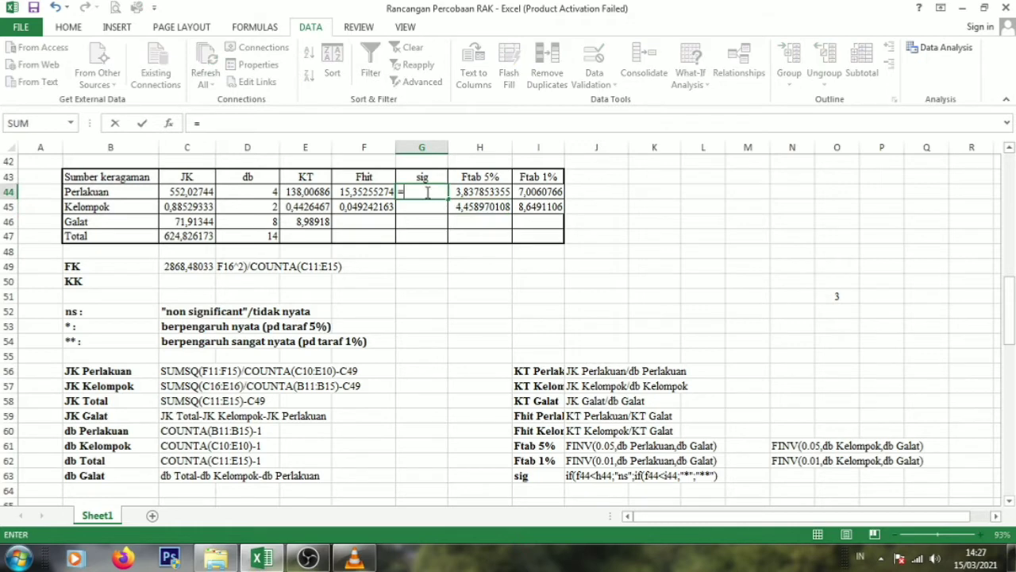
text(if)
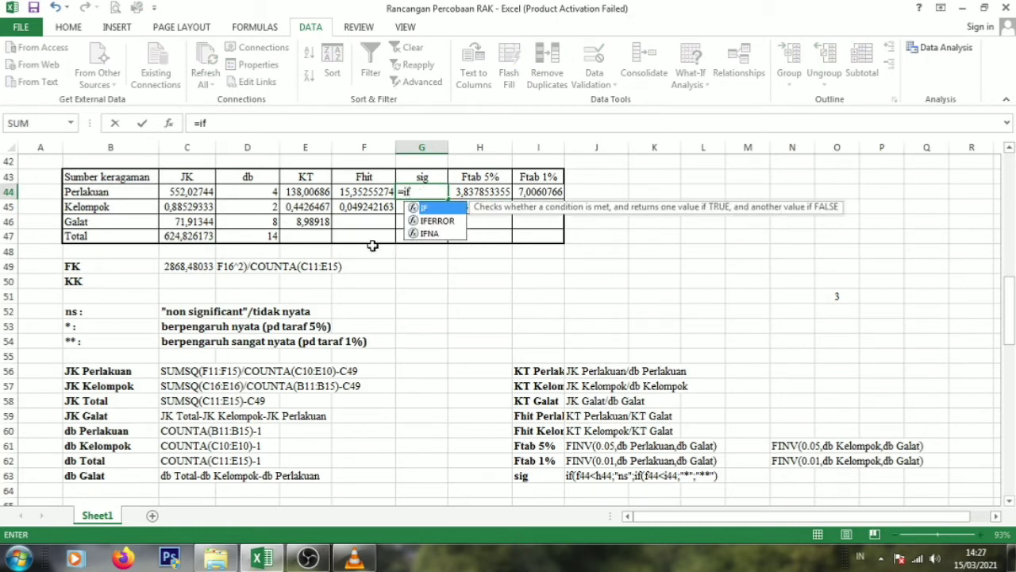
key(Tab)
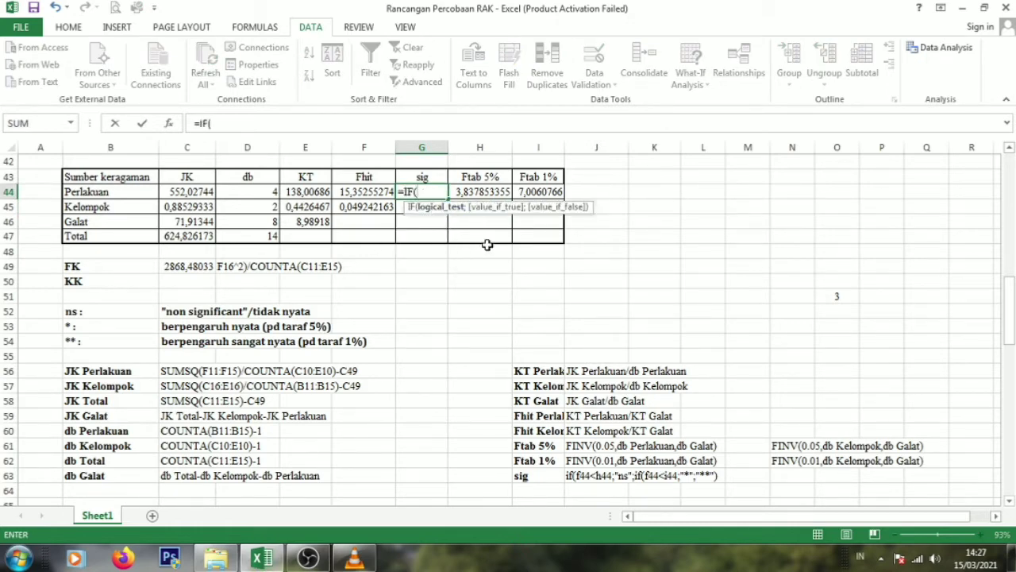
click(348, 192)
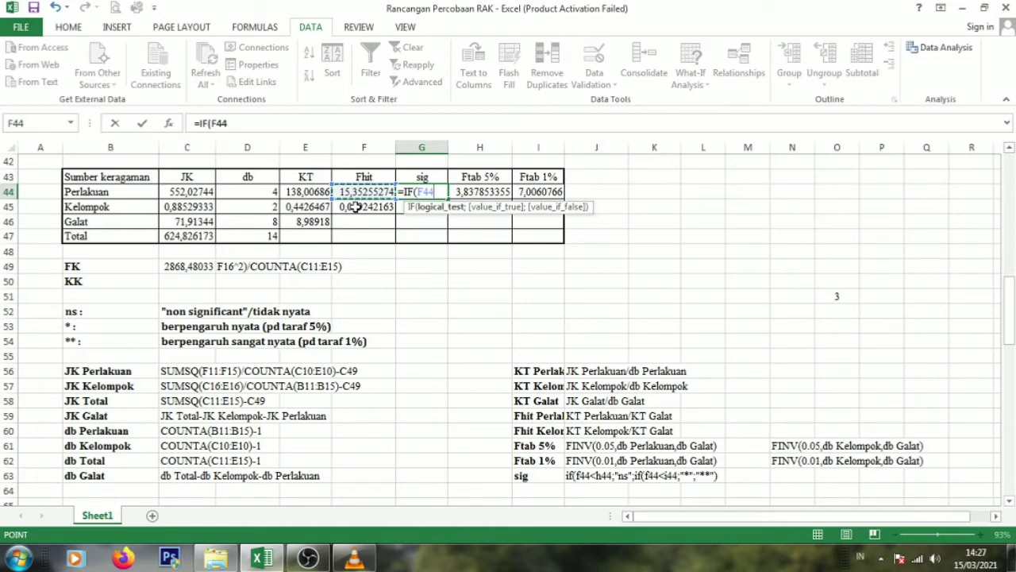
text(,)
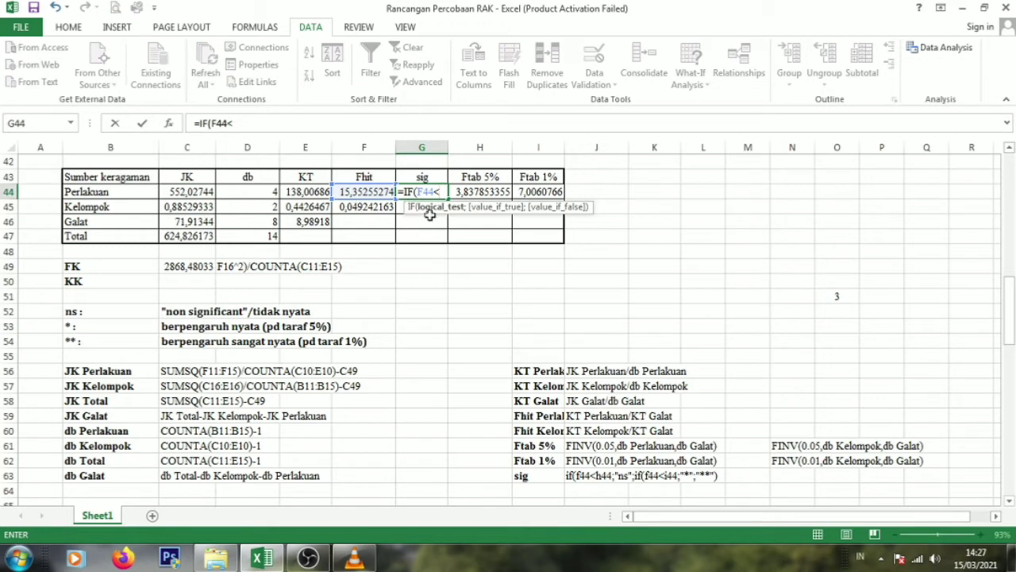
click(483, 193)
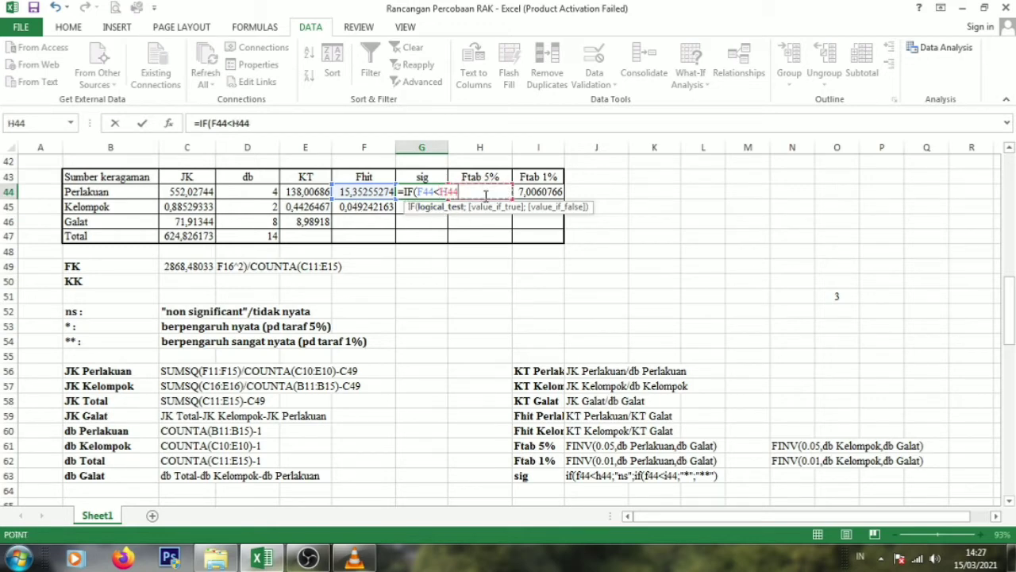
text(;)
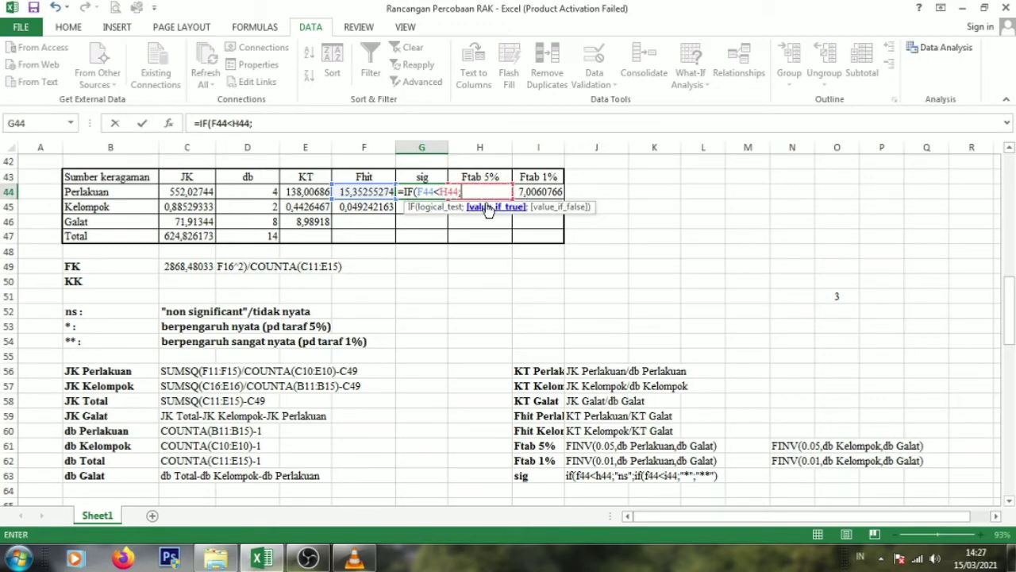
text("ns";)
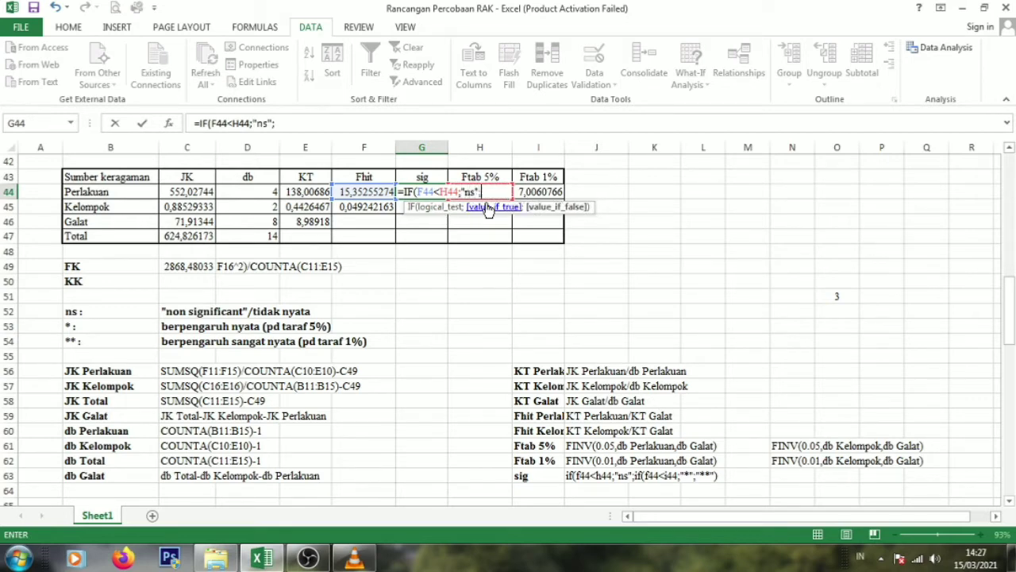
Step: Nest a second condition, IF(F44<I44, in the sig formula of Perlakuan in G44
text(IF()
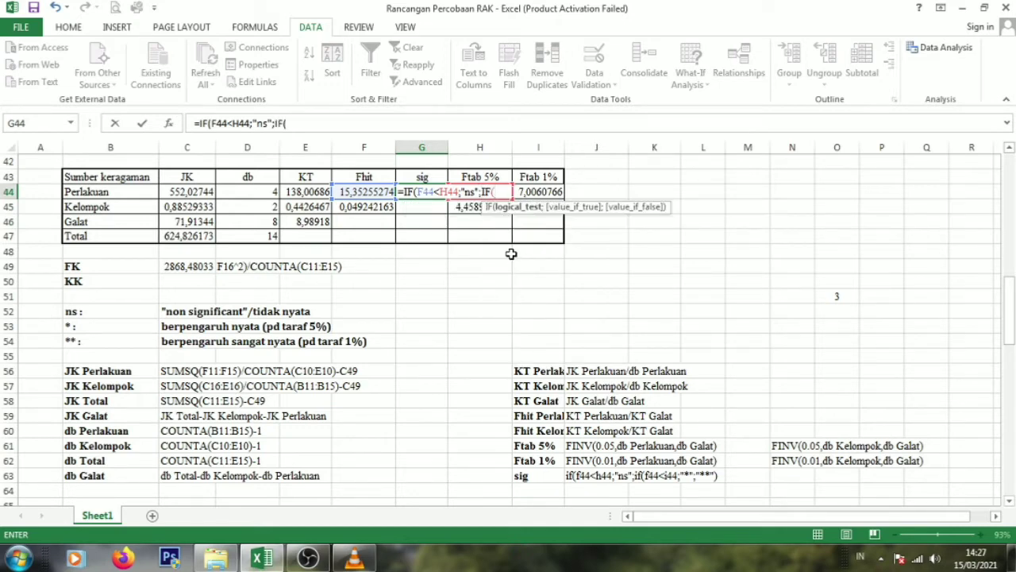
click(363, 193)
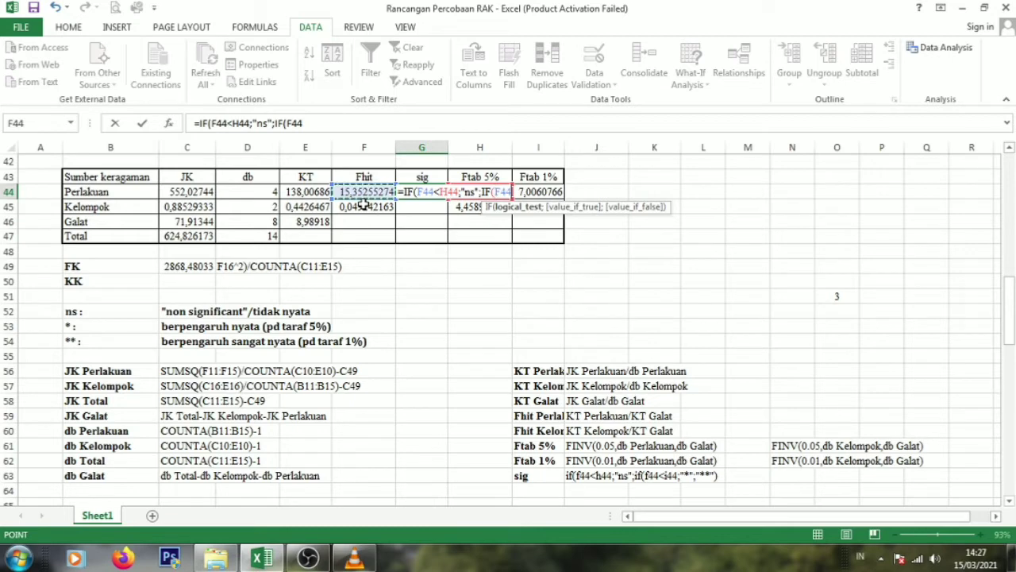
text(<)
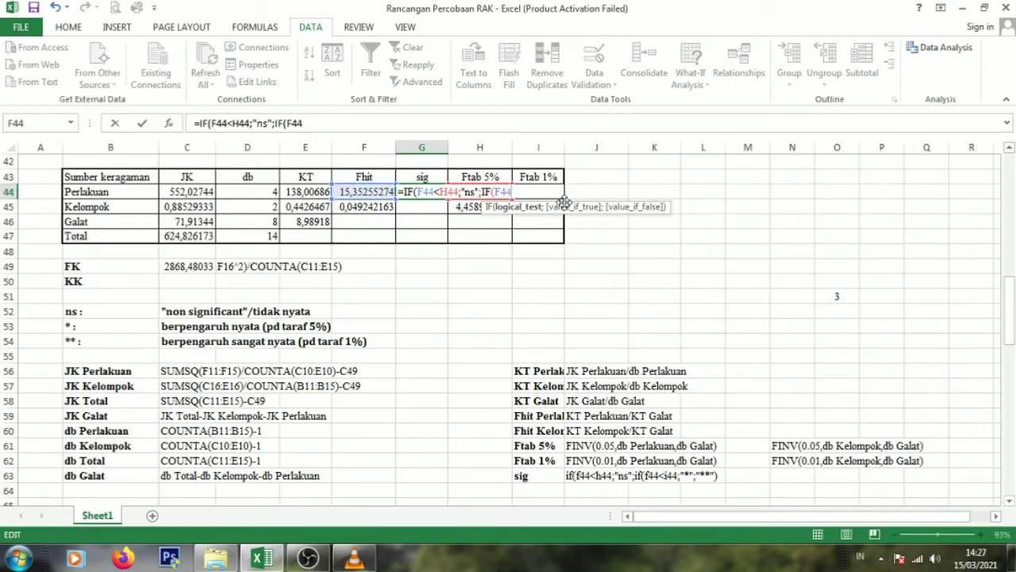
text(<I)
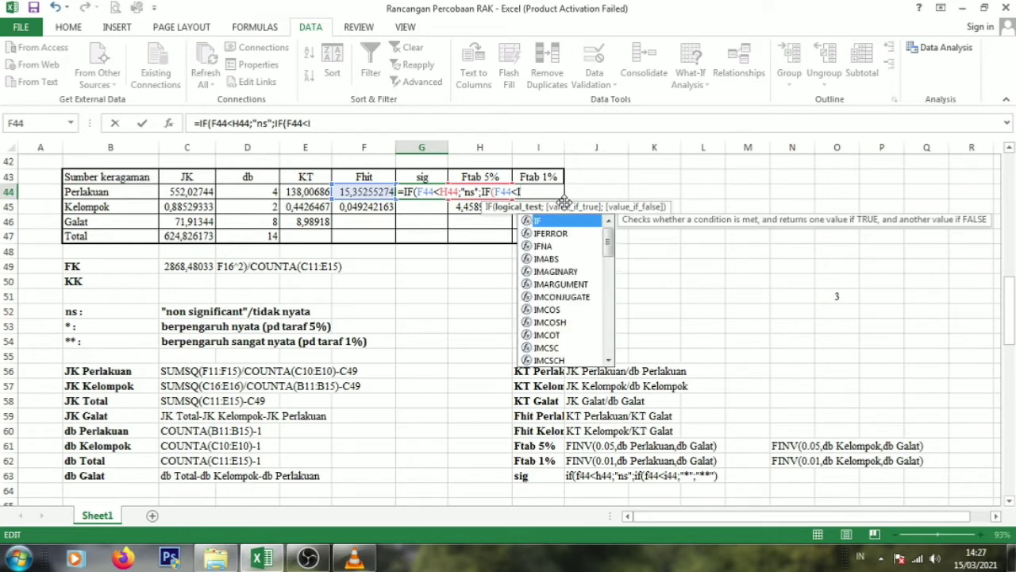
text(44)
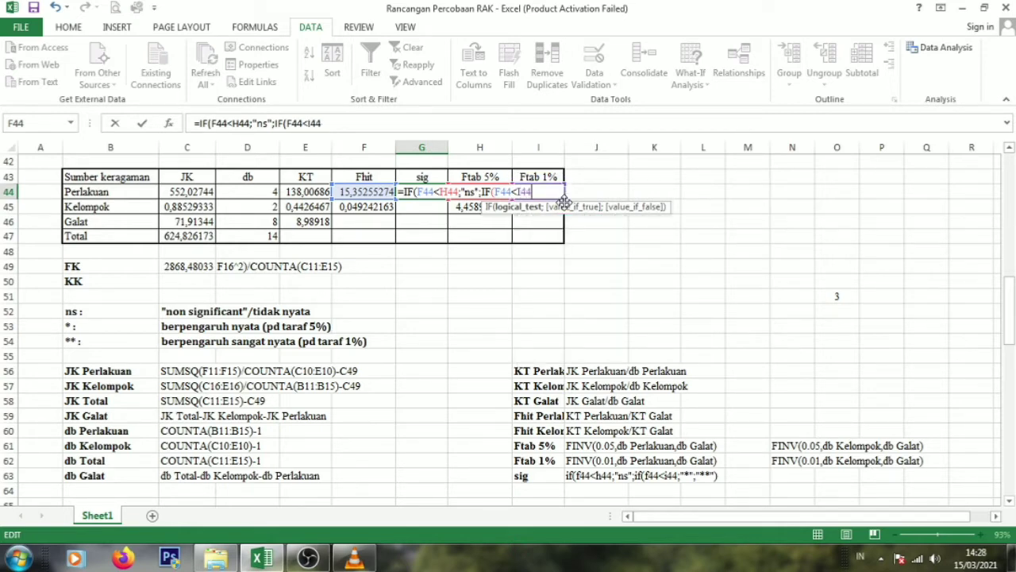
Step: Complete the sig formula in G44 with the results "*" and "**", accepting the proposed parenthesis correction
text(;")
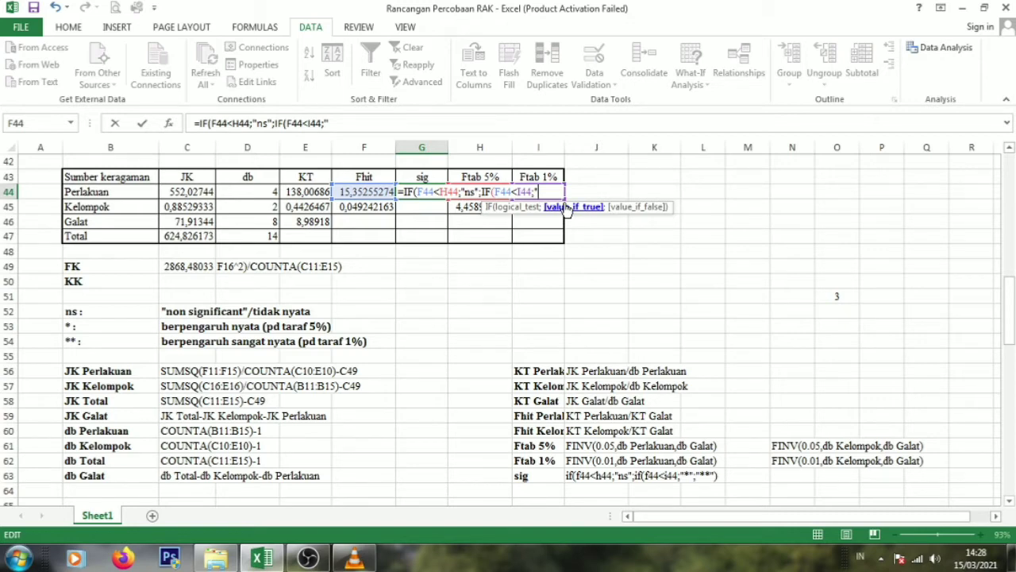
text(8)
key(BackSpace)
key(BackSpace)
text(;)
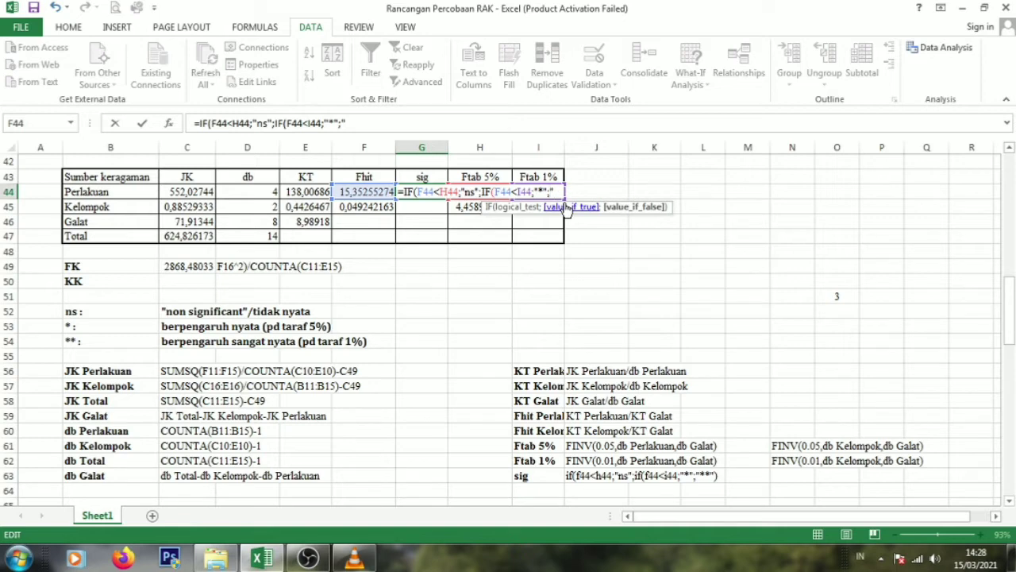
text("88)
key(BackSpace)
key(BackSpace)
text(**"))
key(Return)
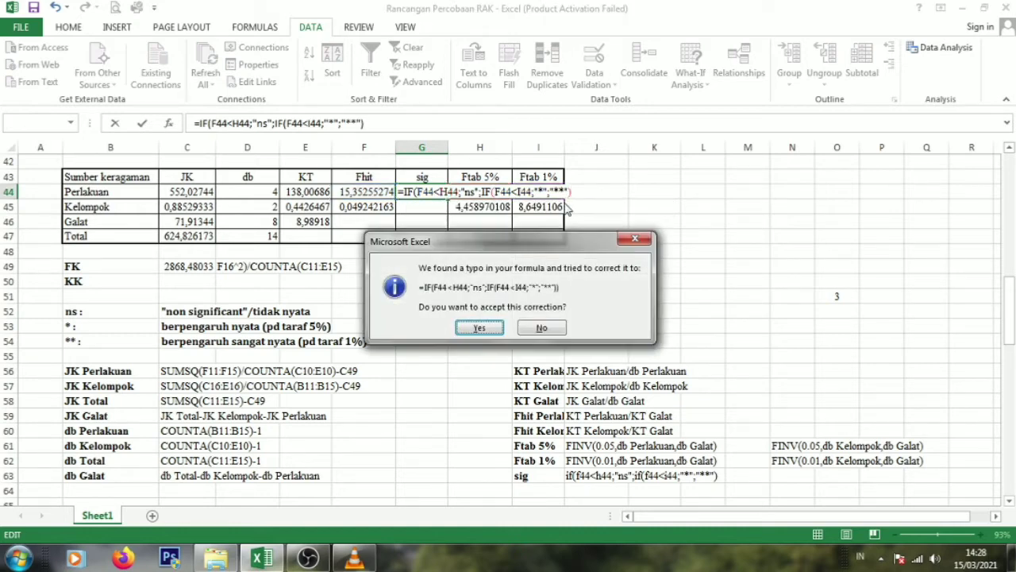
click(491, 328)
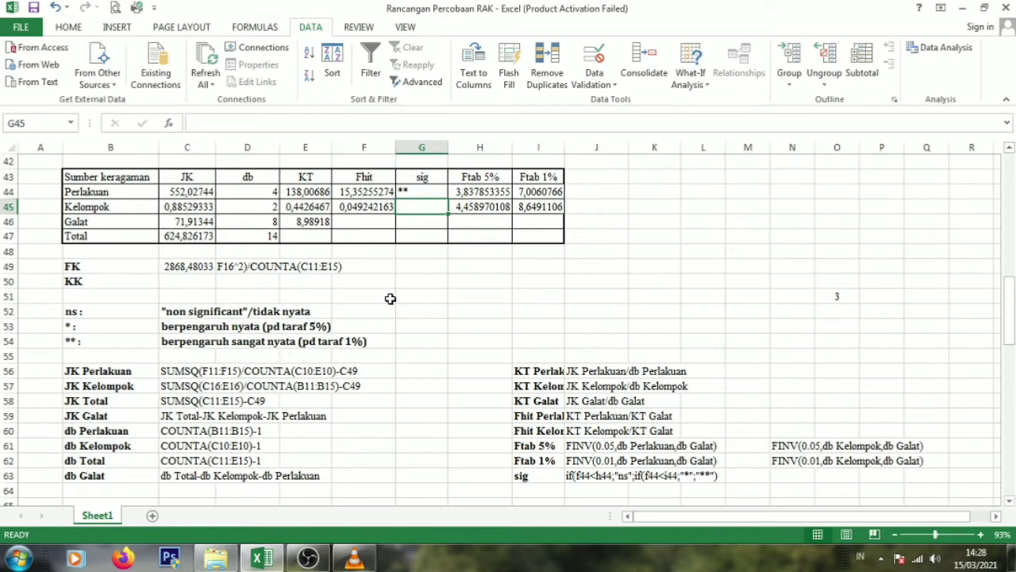
Step: Fill the sig formula from G44 down to the Kelompok row in G45
click(422, 193)
drag(448, 199, 448, 212)
click(477, 292)
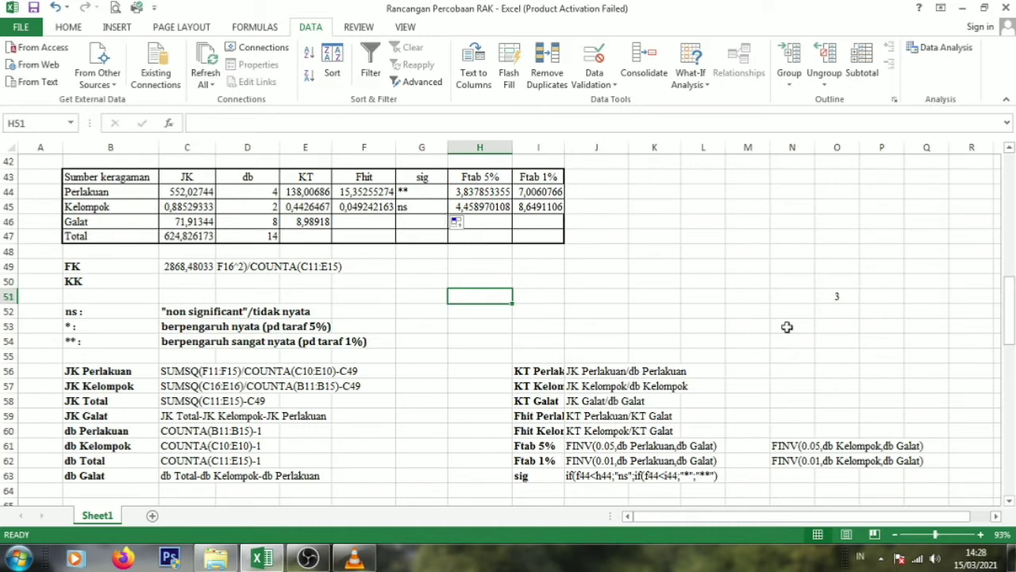
Step: Sort the Perlakuan and Rerata table in B70:C75 by Rerata values from largest to smallest
drag(1009, 310, 1011, 249)
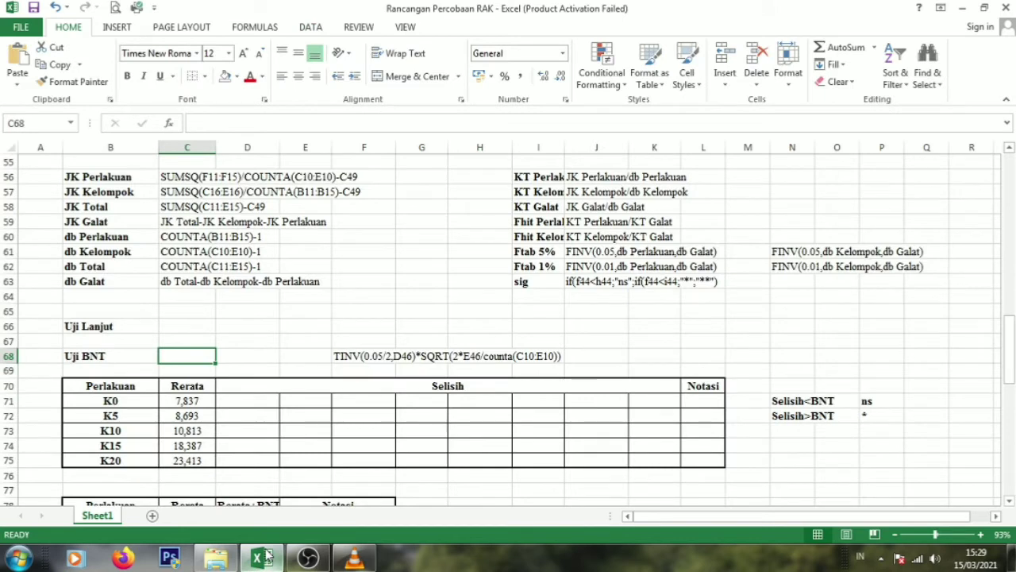
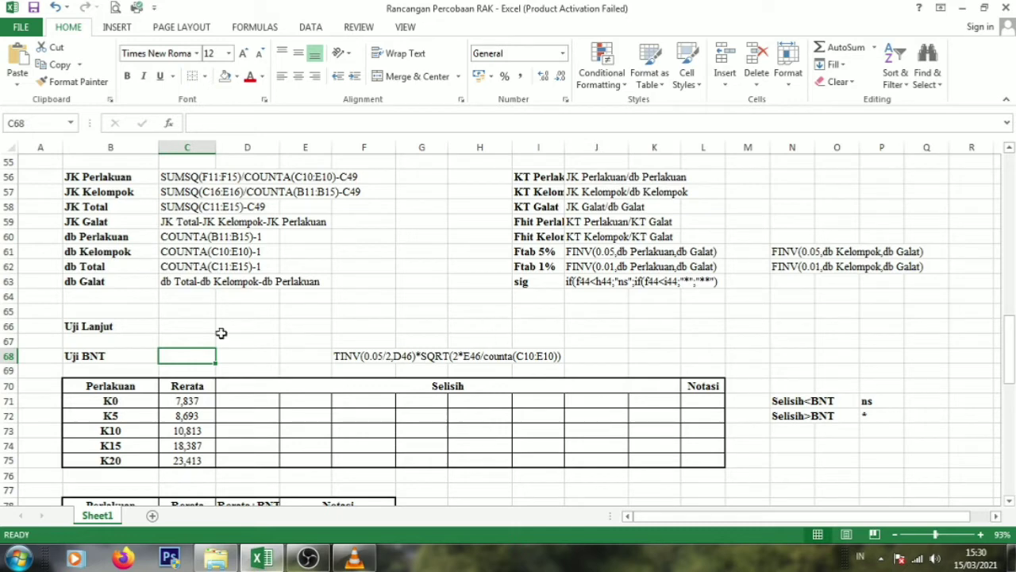
click(229, 383)
click(206, 352)
click(118, 387)
drag(118, 387, 174, 461)
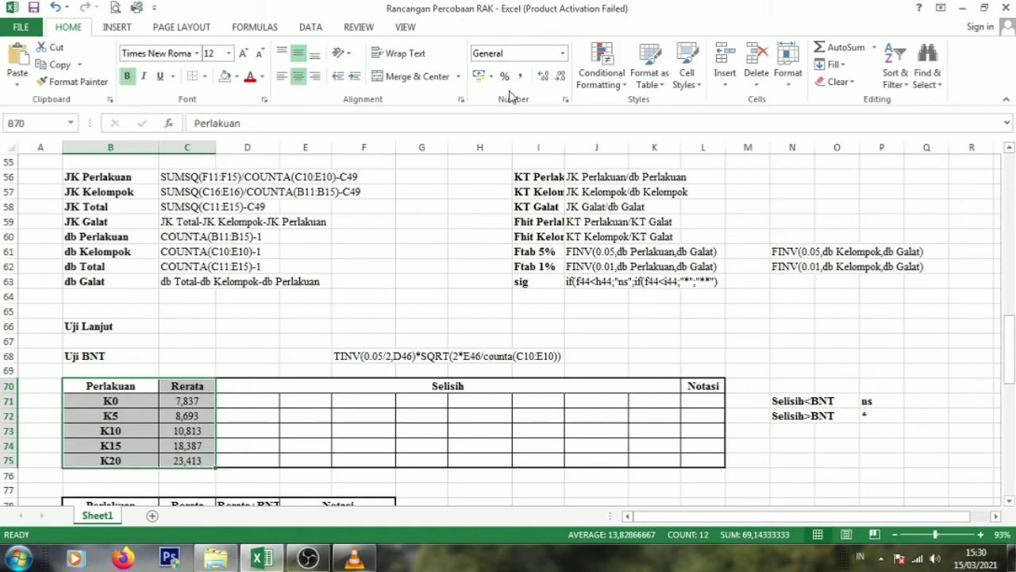
click(314, 27)
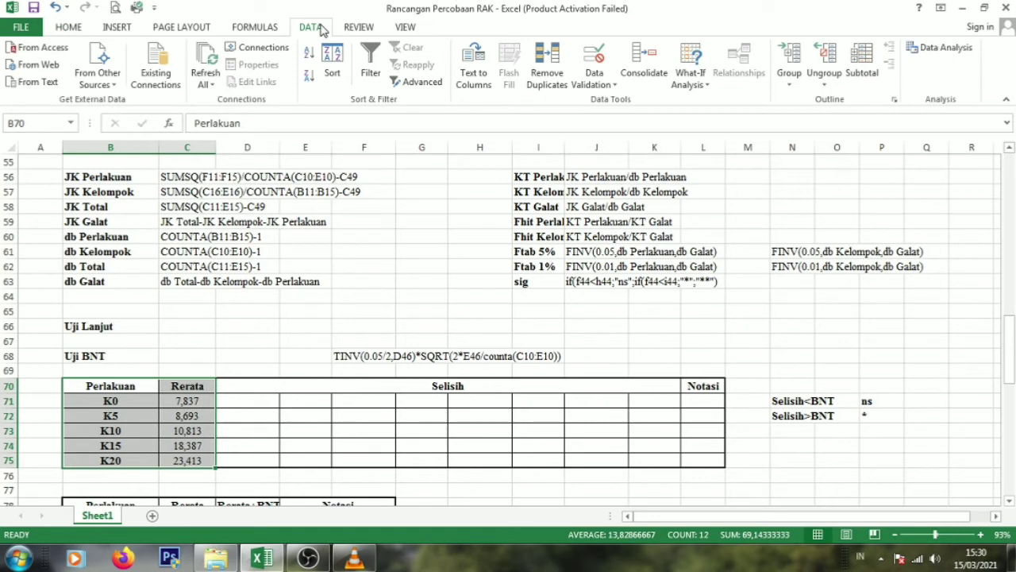
click(333, 63)
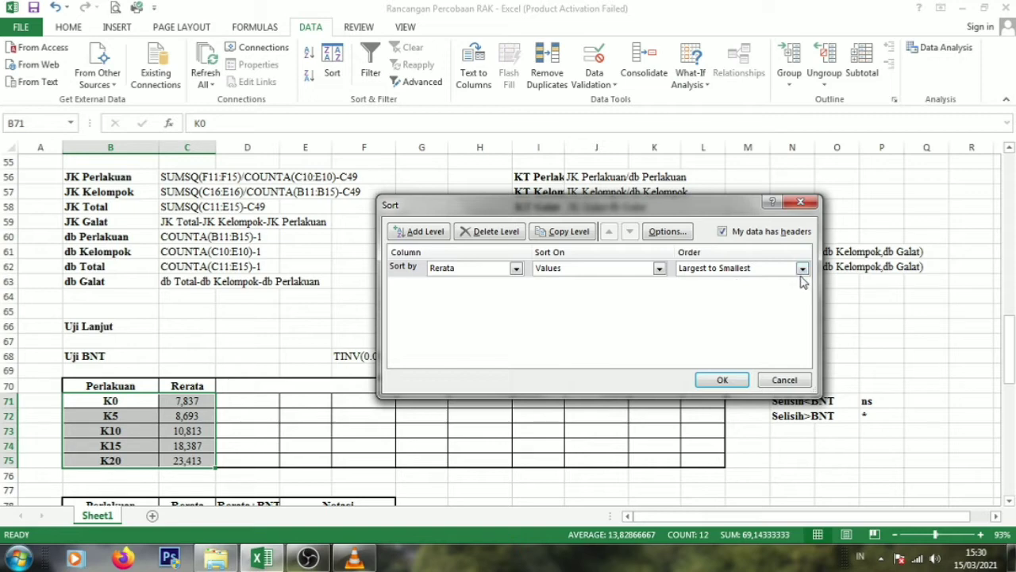
click(722, 379)
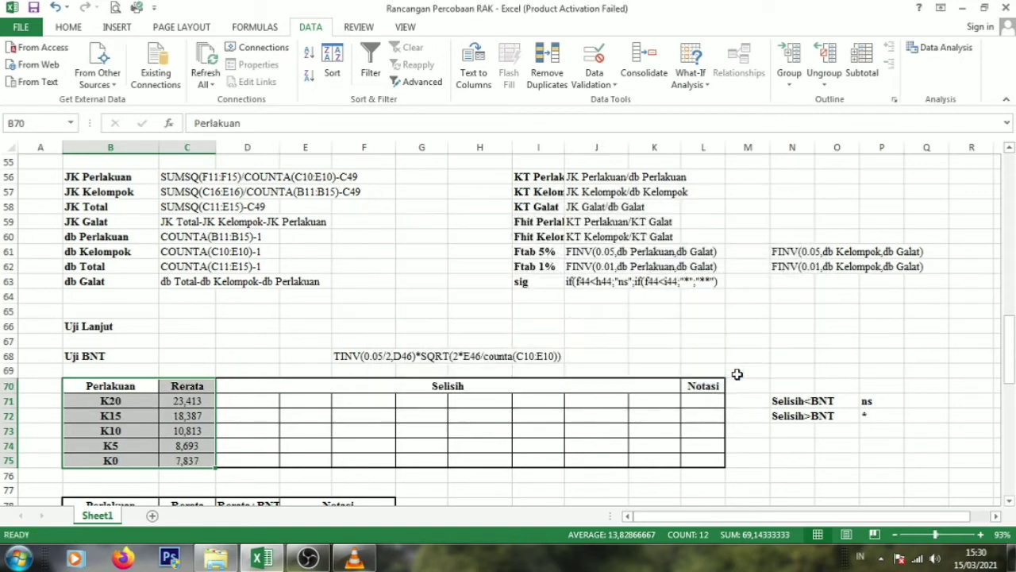
click(320, 314)
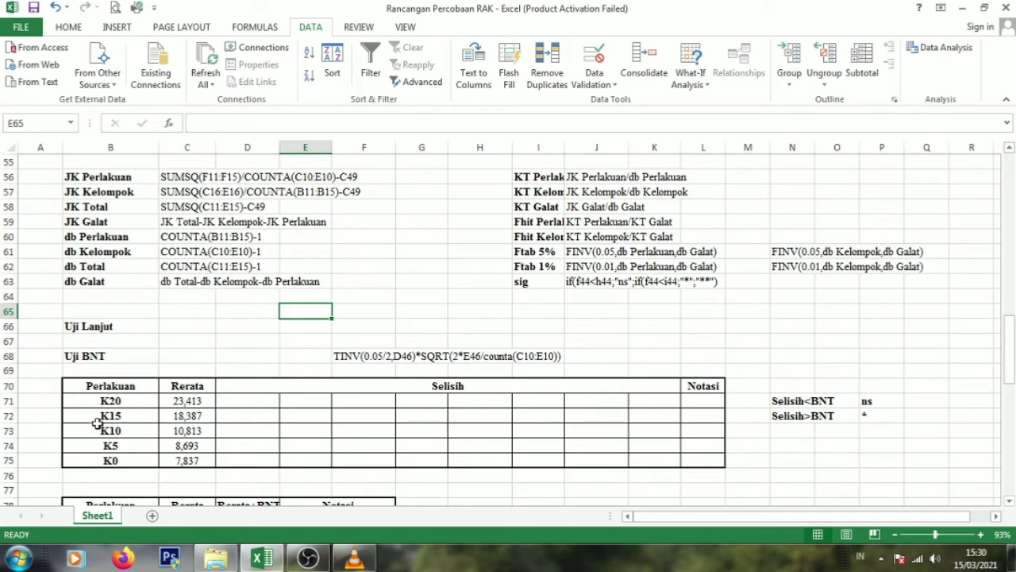
Step: Begin the Uji BNT formula in C68 with =TINV(0,05/2;D46), referencing the db of Galat
click(192, 353)
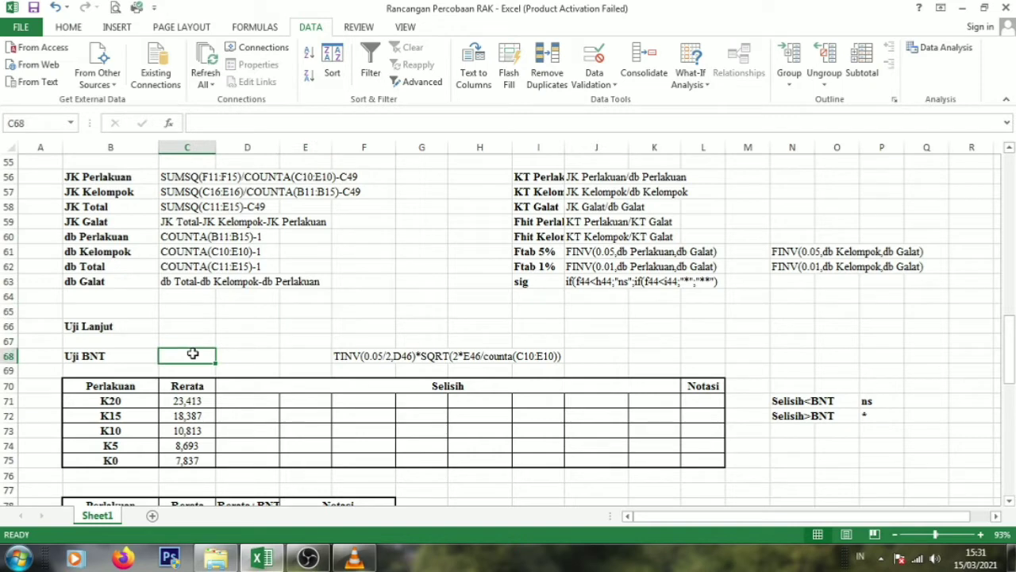
text(=)
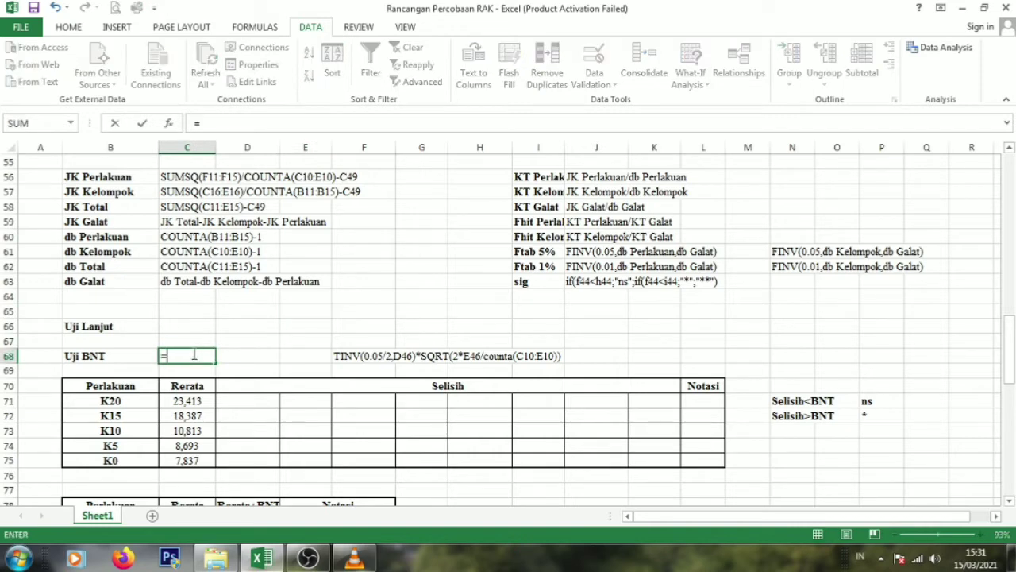
text(TI)
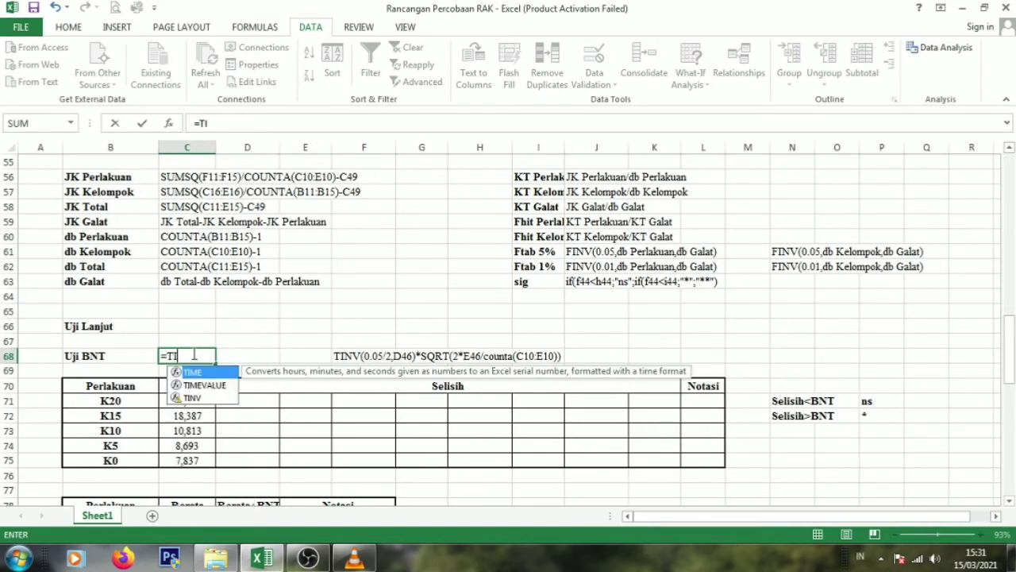
double_click(198, 395)
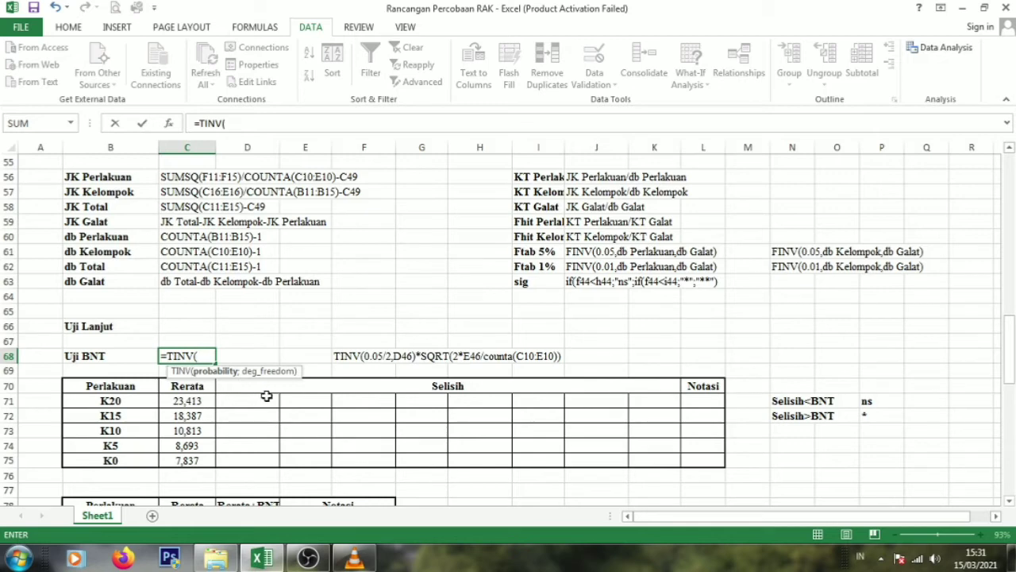
text(0,05/2;)
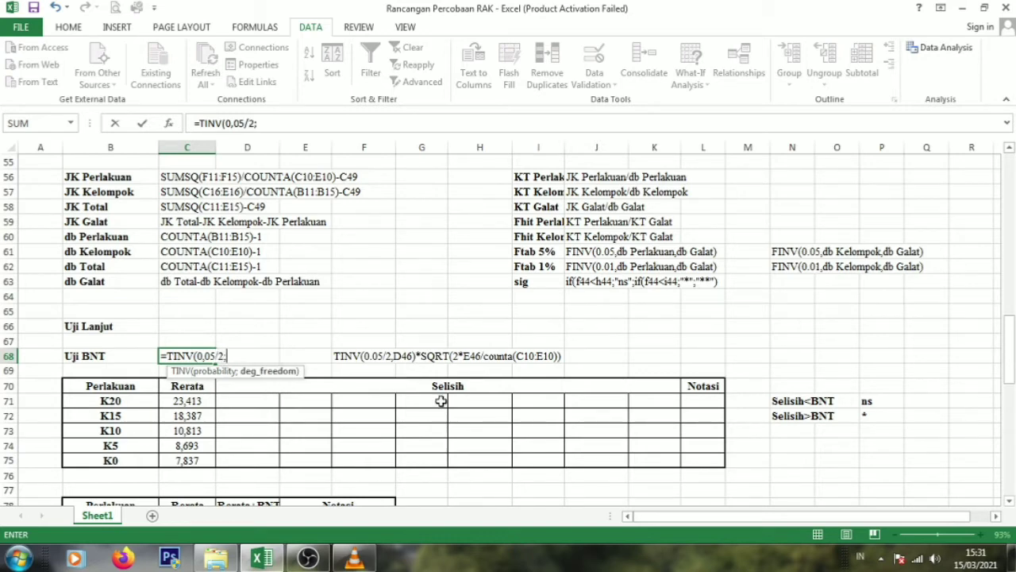
drag(1010, 362, 1012, 352)
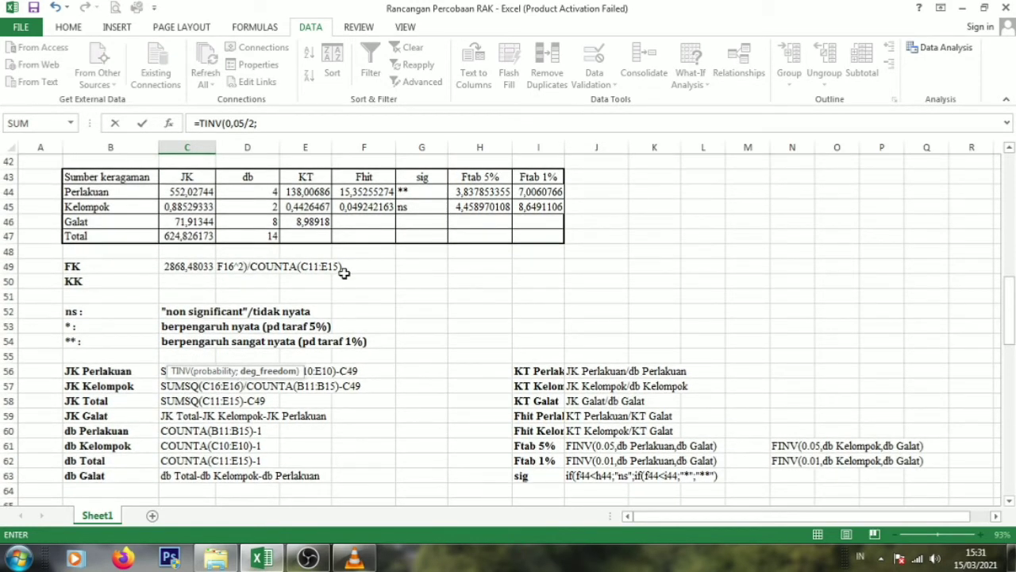
click(268, 222)
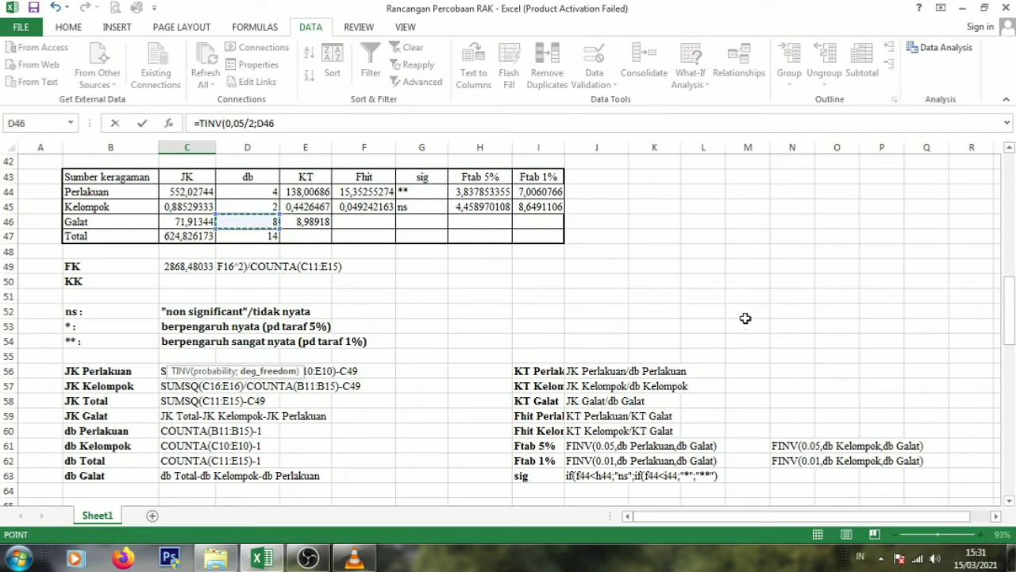
drag(1010, 312, 1013, 361)
text())
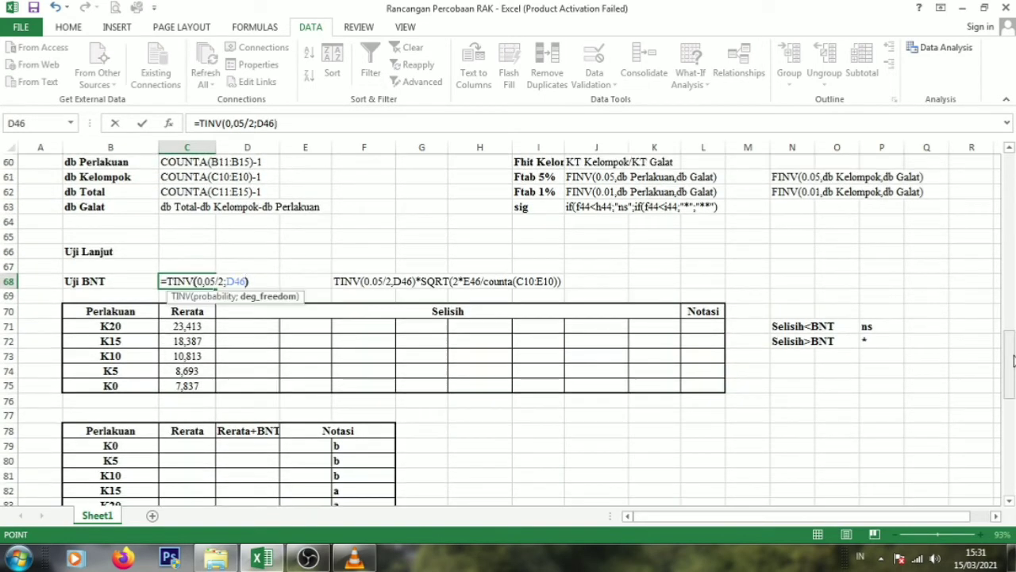
Step: Extend the Uji BNT formula in C68 with *SQRT(2*E46, referencing the KT of Galat
text(*)
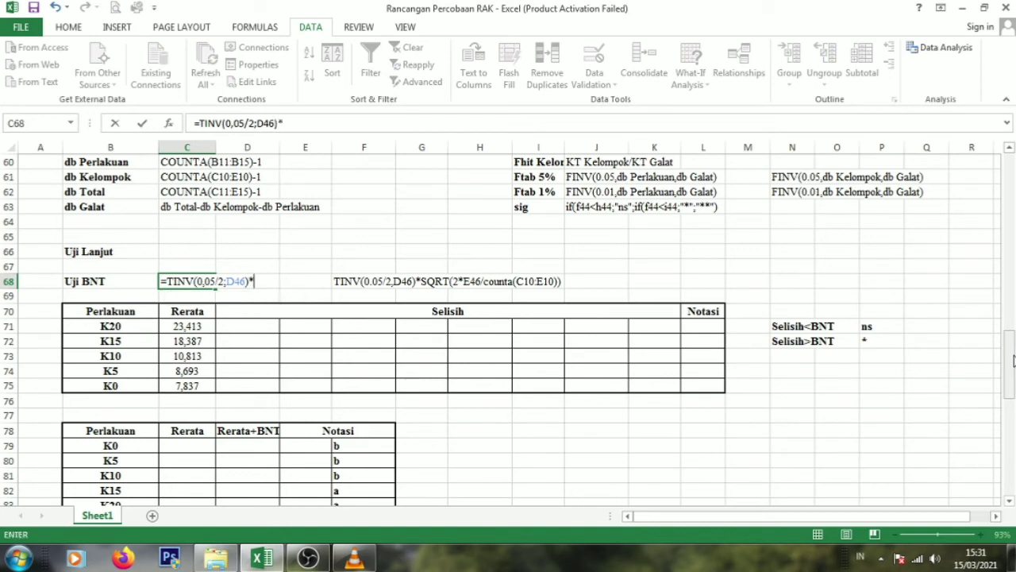
text(SQ)
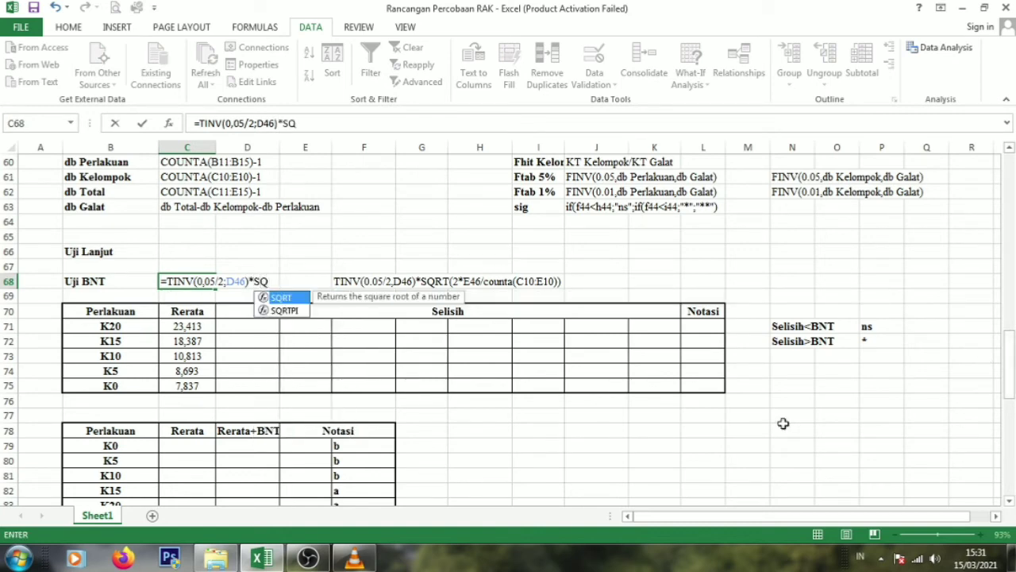
double_click(294, 298)
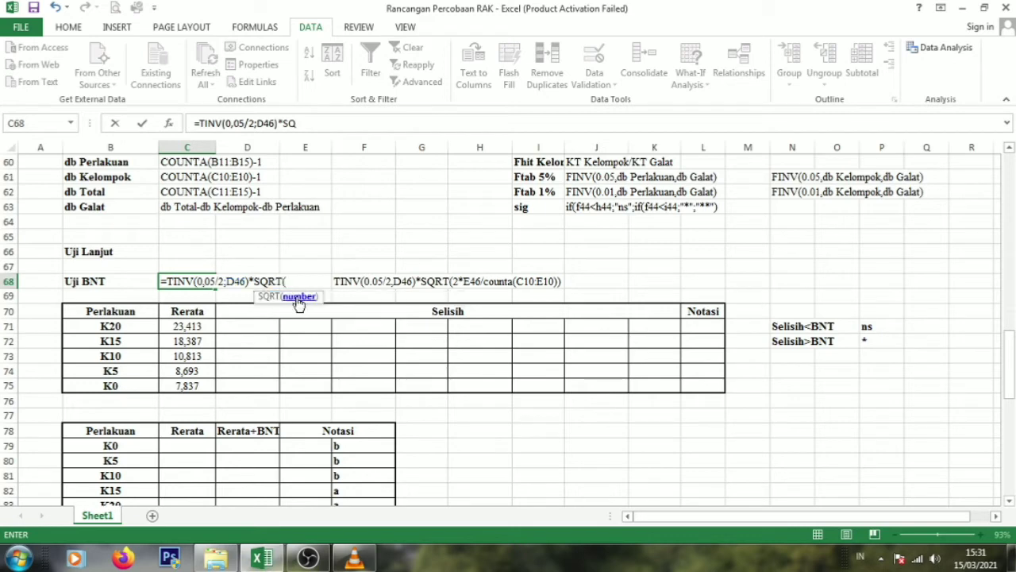
text(2*)
drag(1011, 347, 1010, 331)
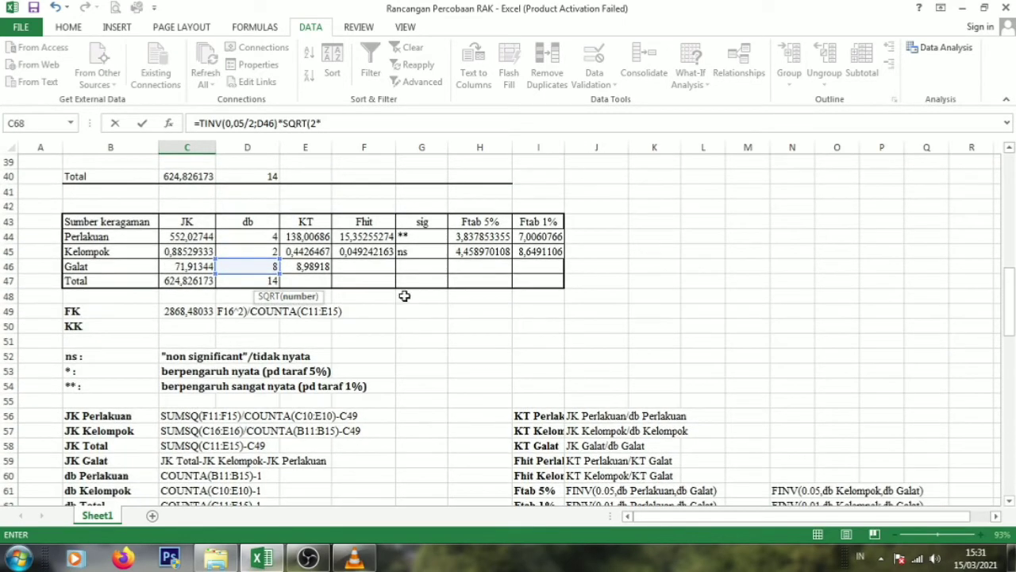
click(322, 267)
drag(1010, 294, 1012, 380)
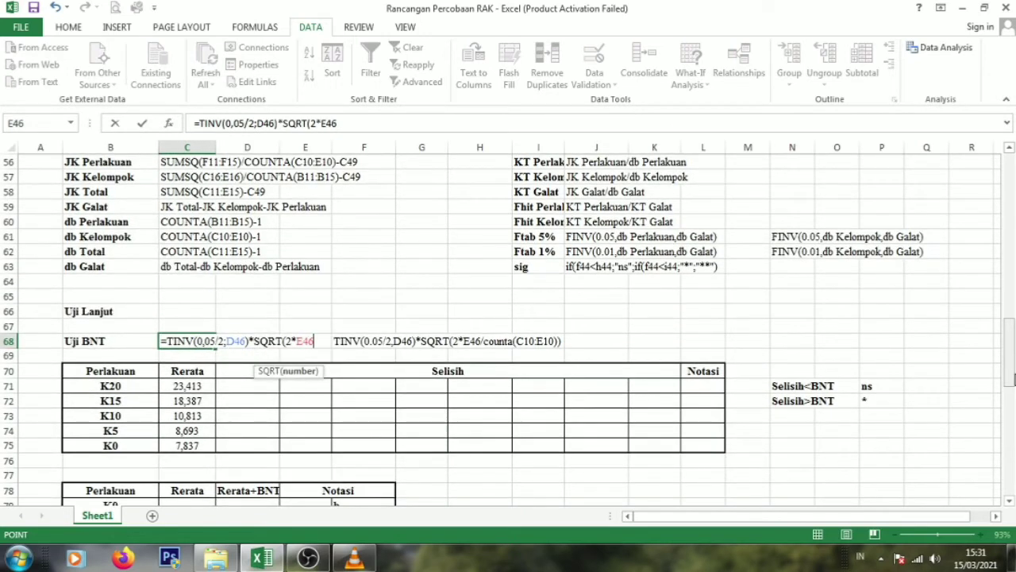
Step: Complete the Uji BNT formula in C68 with /COUNTA(C10:E10)), dividing by the number of groups
text(/)
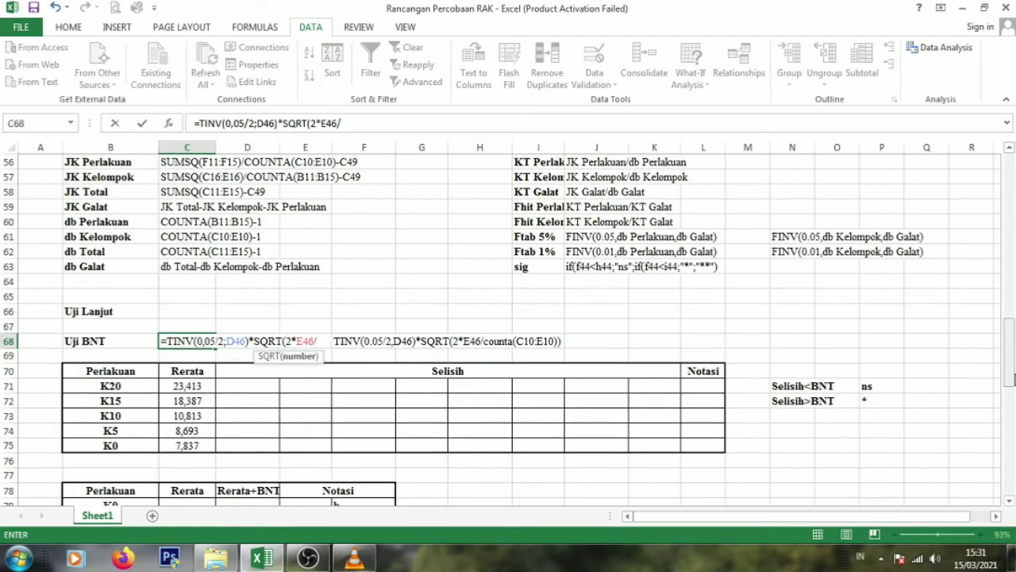
text(COUNT)
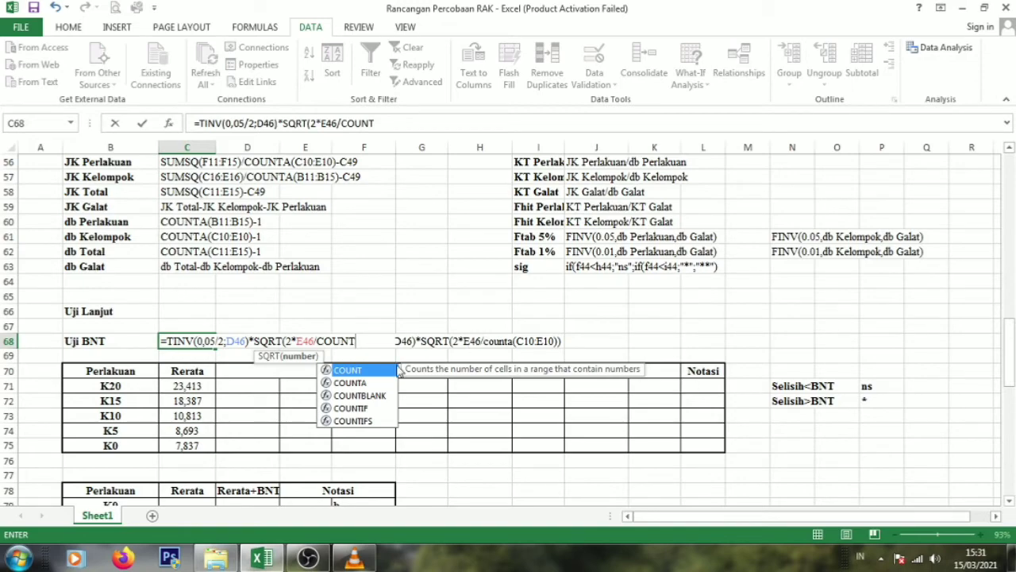
double_click(362, 383)
drag(1010, 378, 1012, 167)
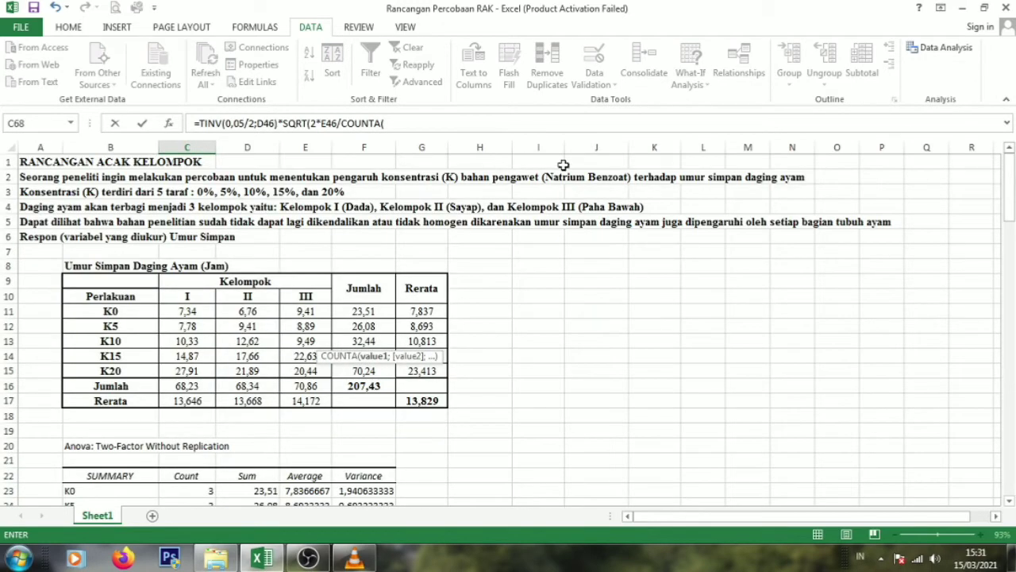
drag(186, 295, 295, 297)
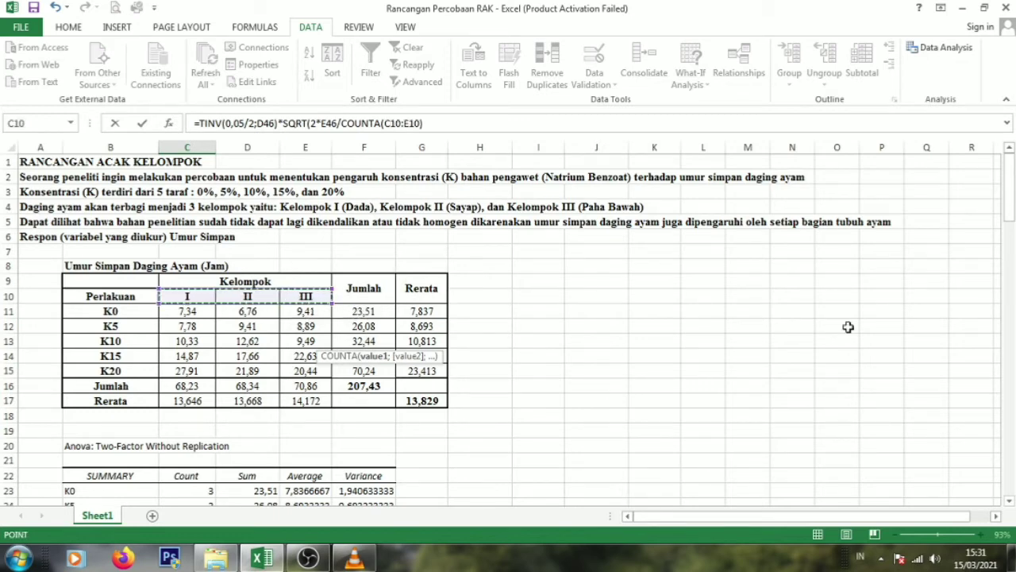
text())
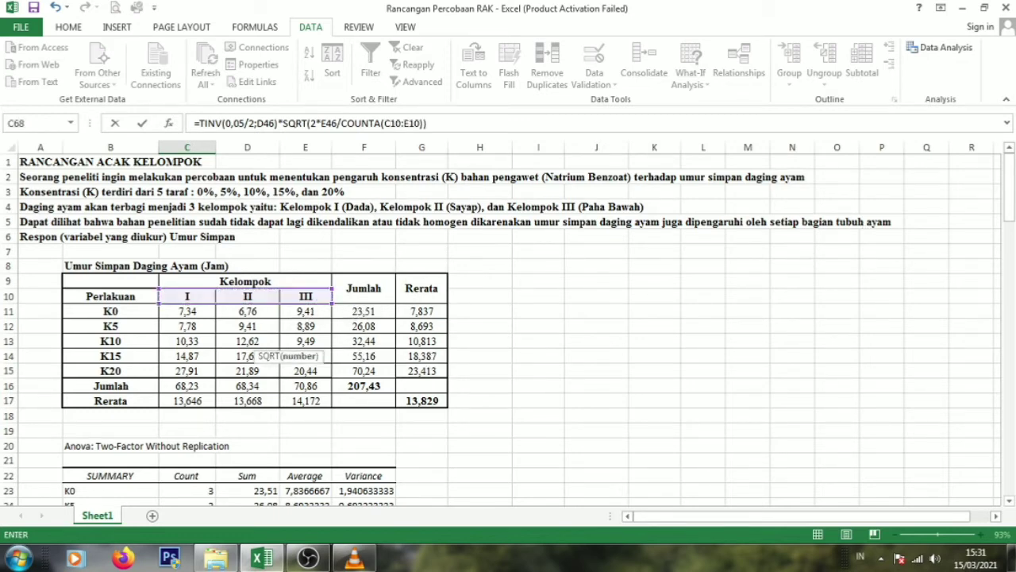
scroll(1014, 209, down, 2)
key(Return)
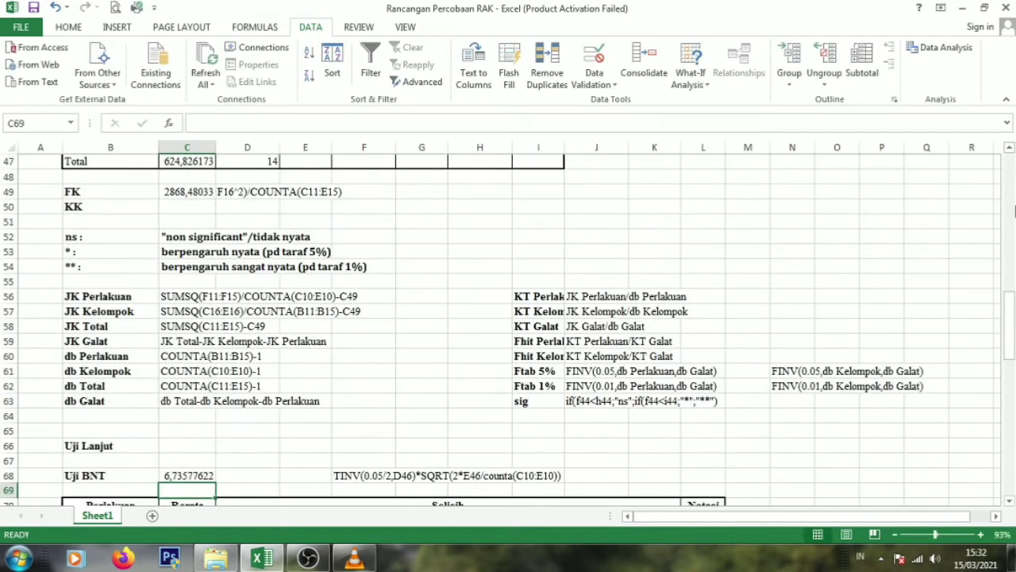
Step: Enter =$C$71-C72 in D72 to get the Selisih between K20 and K15, with the K20 reference absolute
drag(1010, 338, 1012, 364)
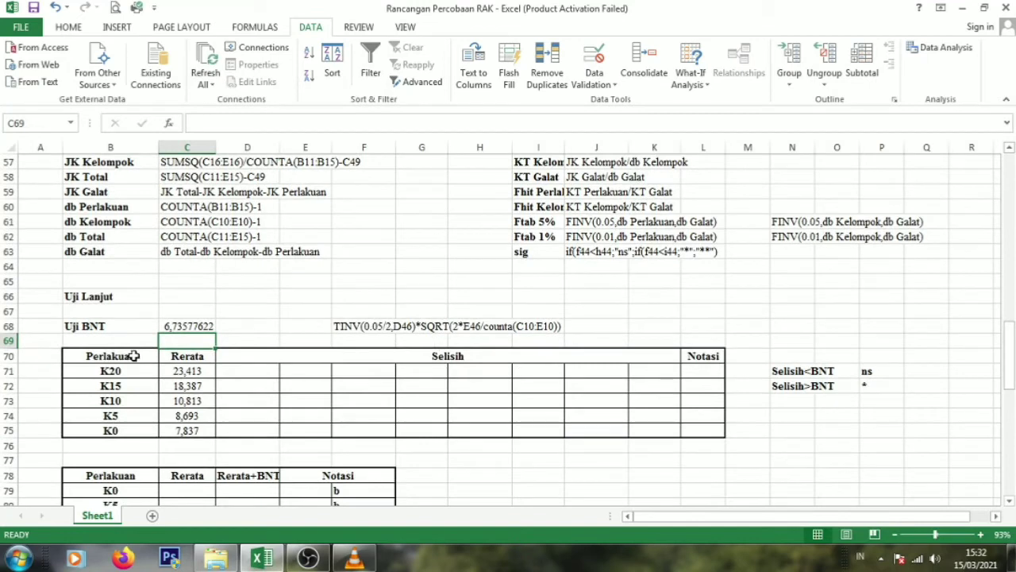
click(225, 355)
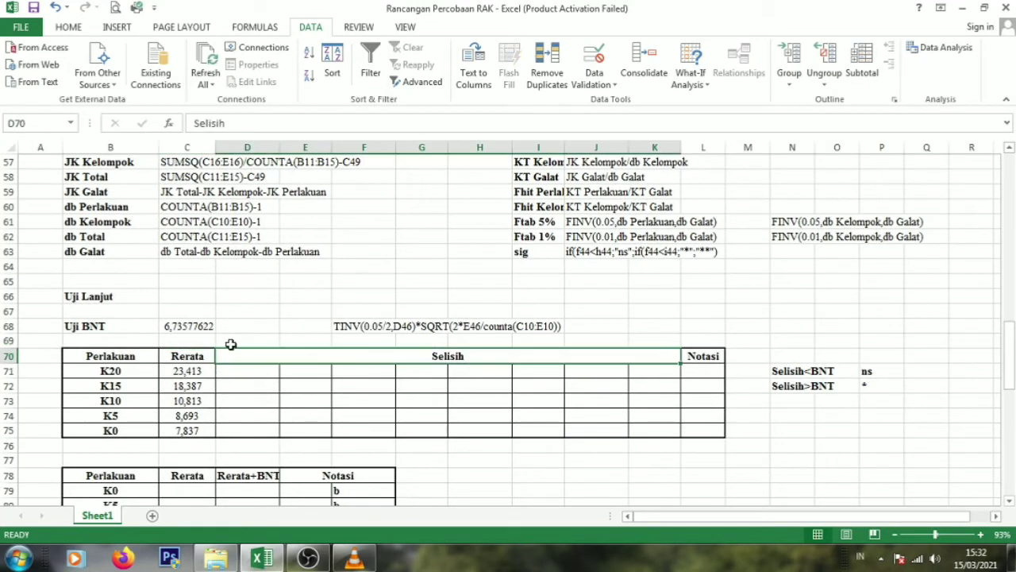
click(243, 339)
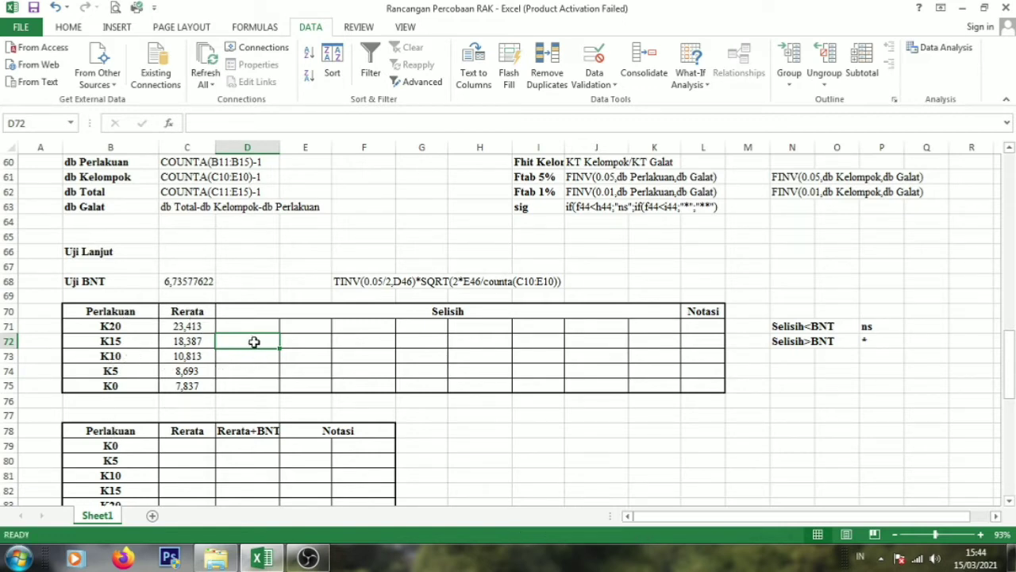
text(=)
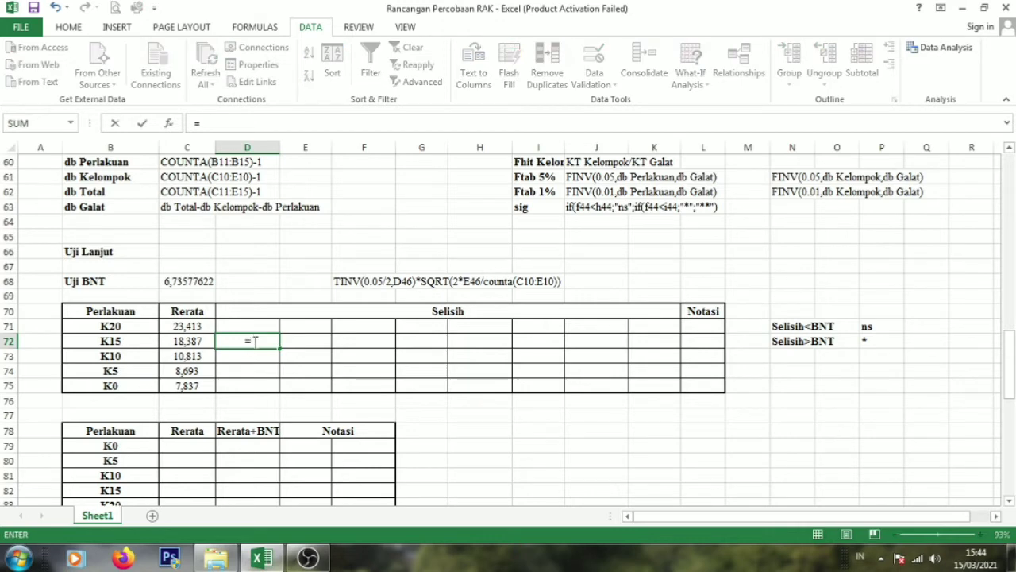
click(185, 326)
text(-)
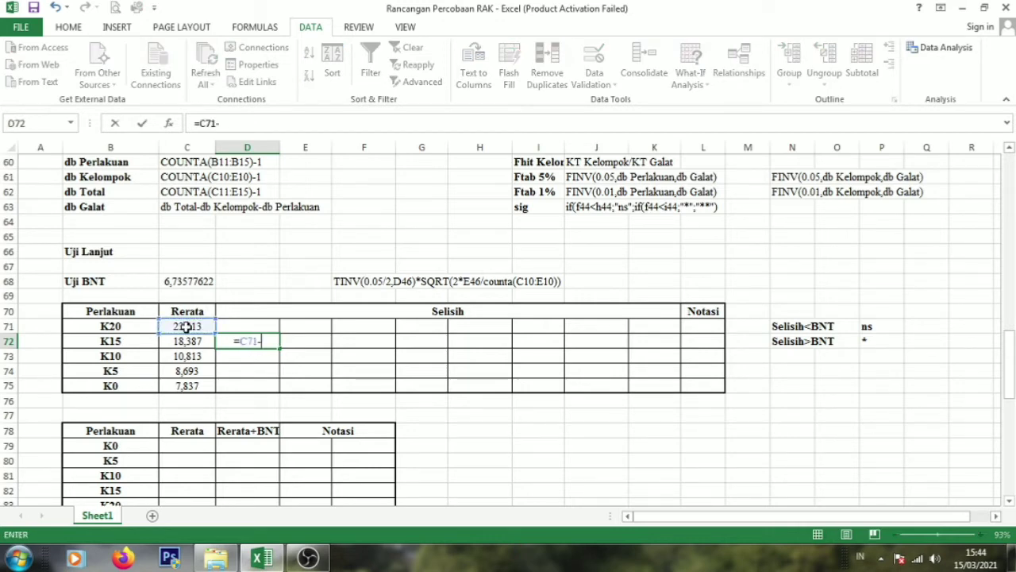
click(194, 341)
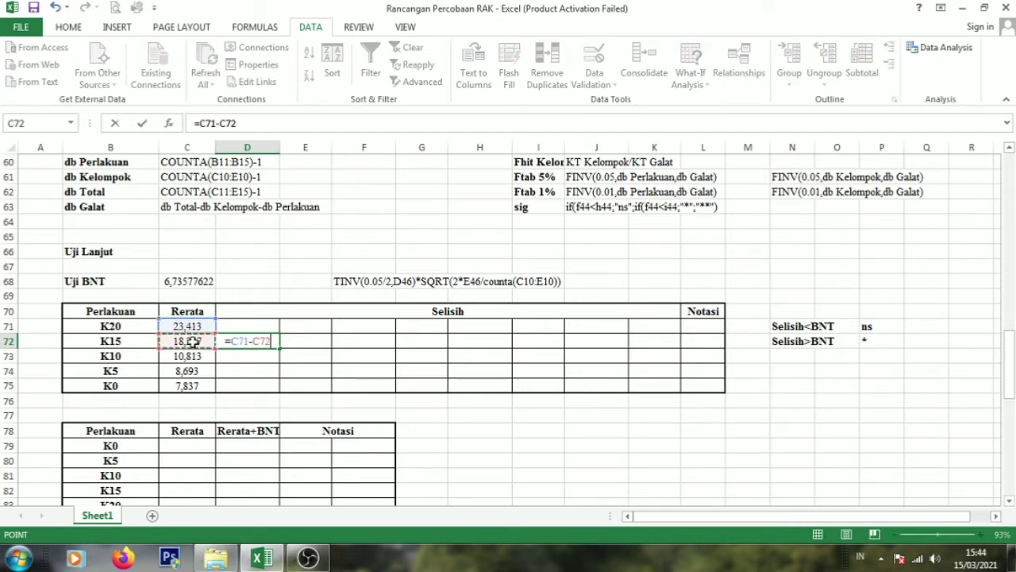
click(235, 341)
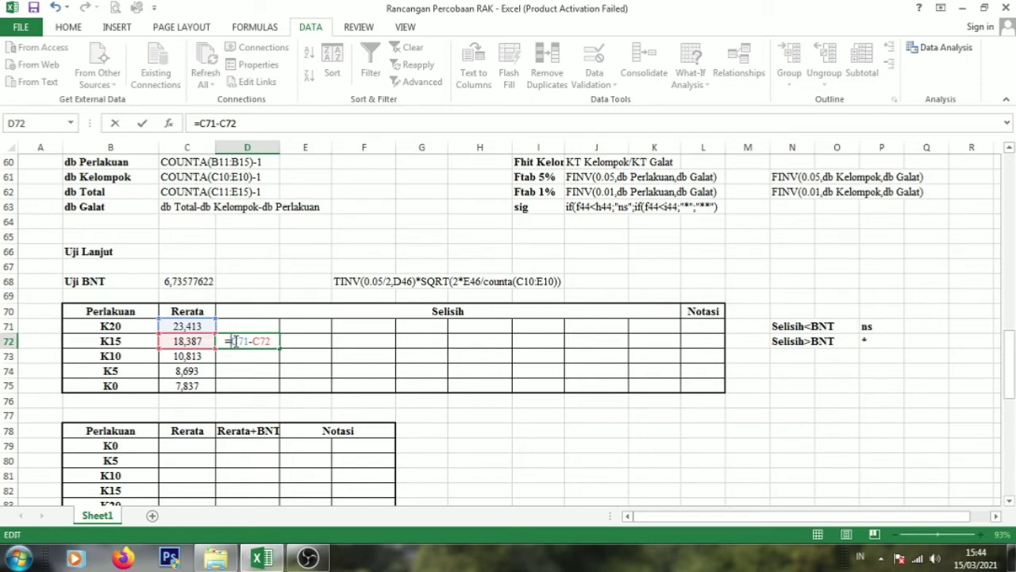
key(F4)
click(273, 341)
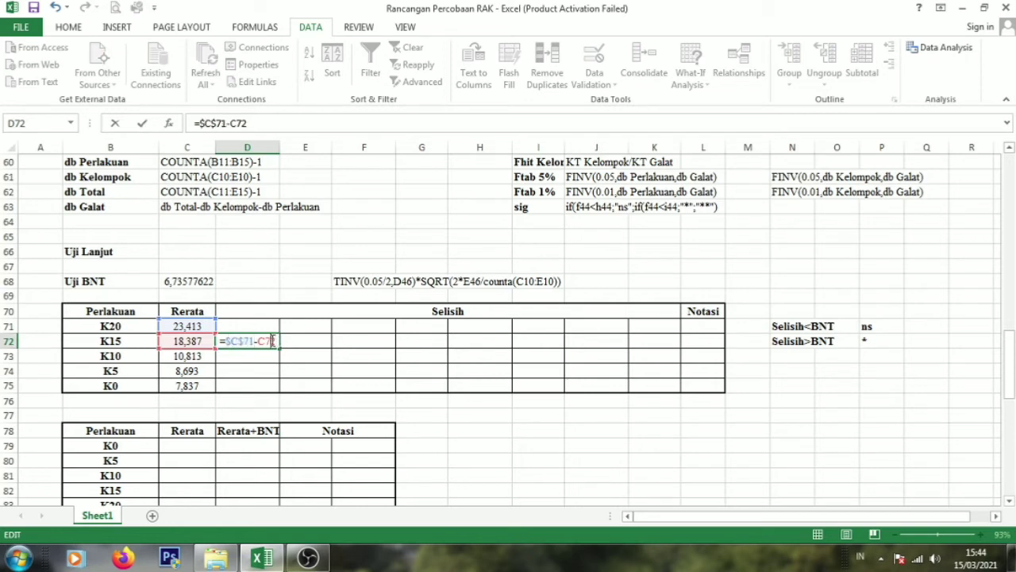
key(Return)
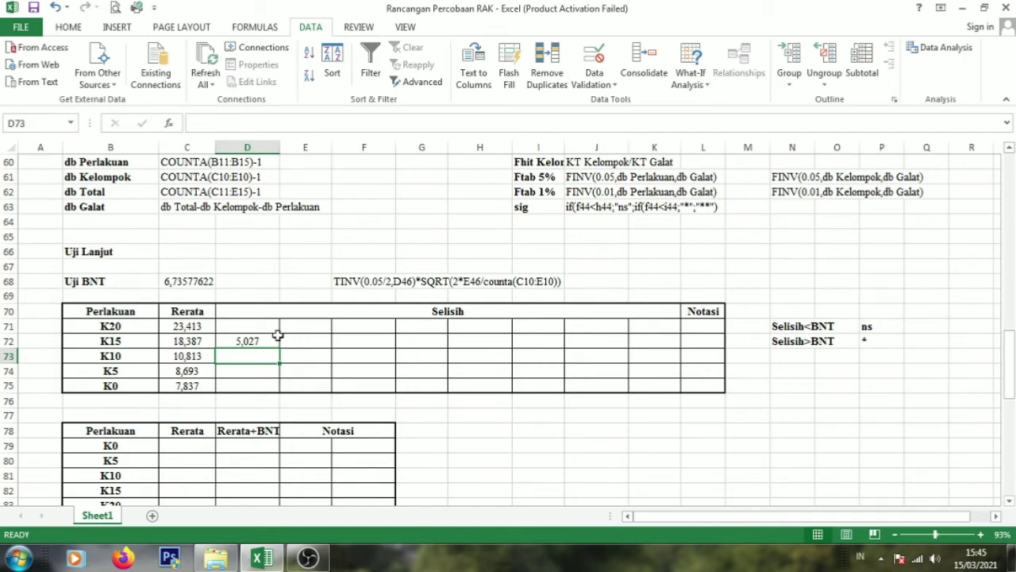
Step: Mark the K15 difference as ns in E72 and fill the D72 formula down to the K10 row in D73
click(249, 340)
click(302, 340)
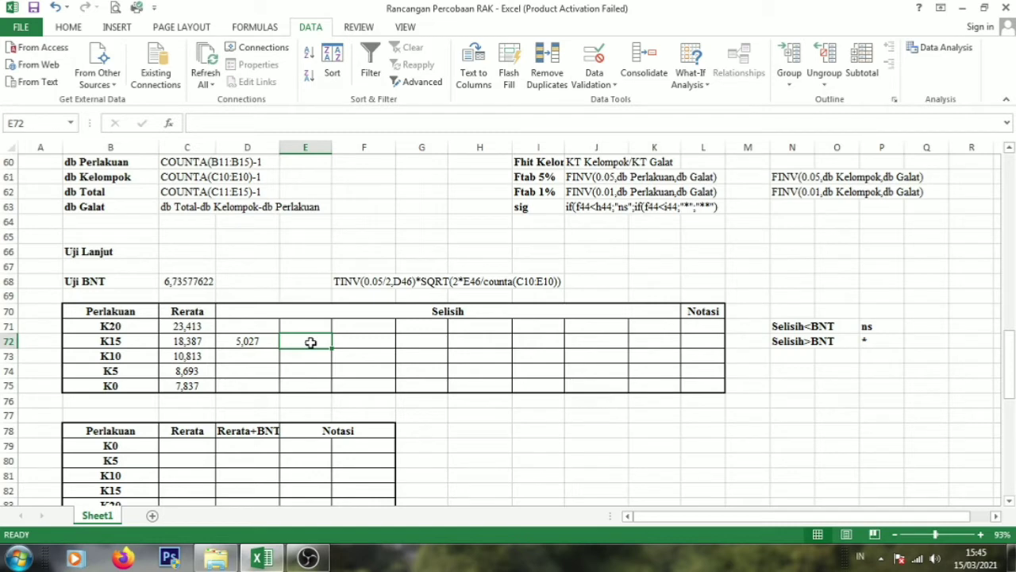
text(ns)
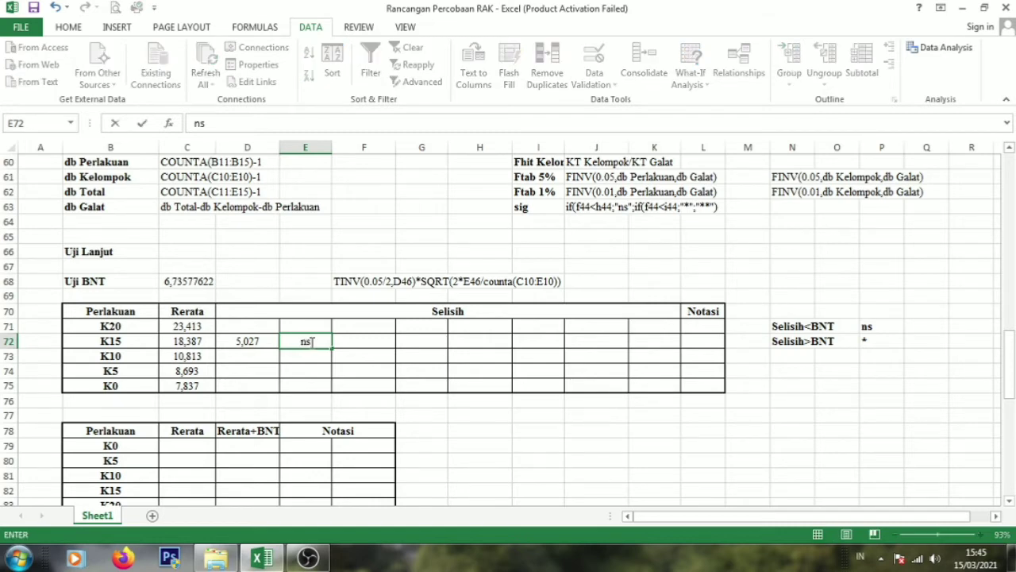
click(250, 355)
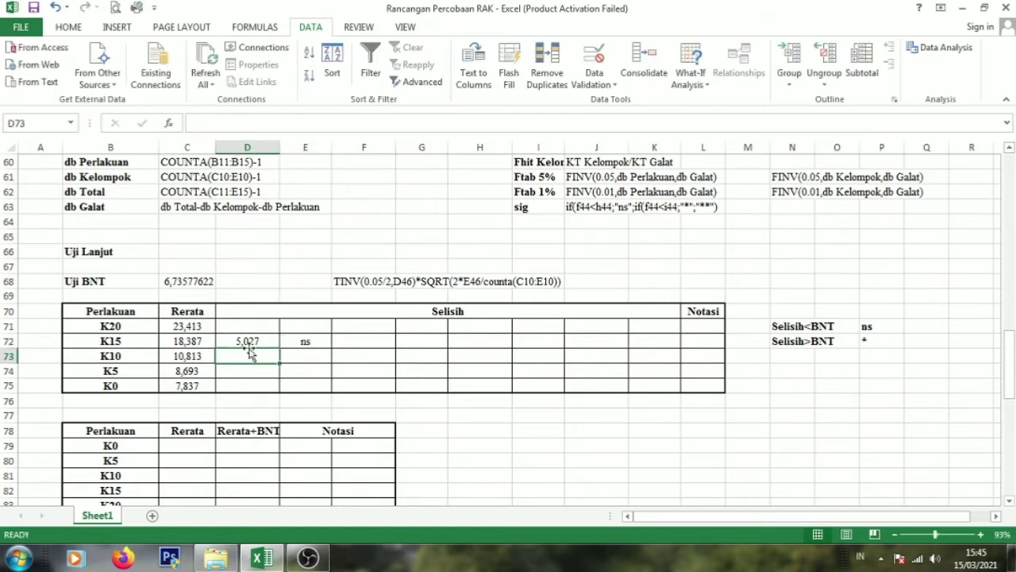
click(262, 344)
drag(279, 349, 280, 363)
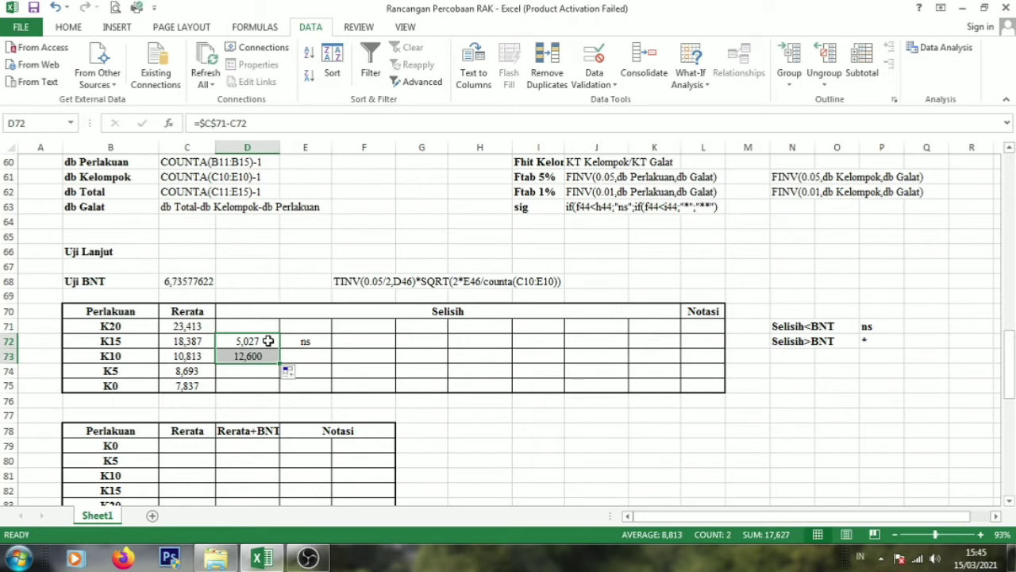
Step: Mark the K10 difference with * in E73 and fill D73:E73 down through the K0 row
click(305, 360)
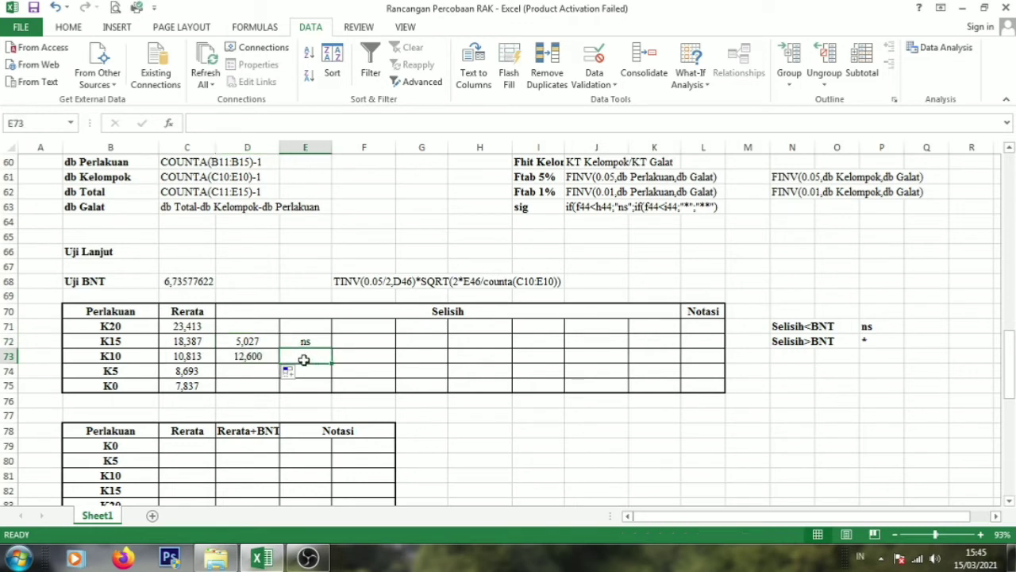
text(*)
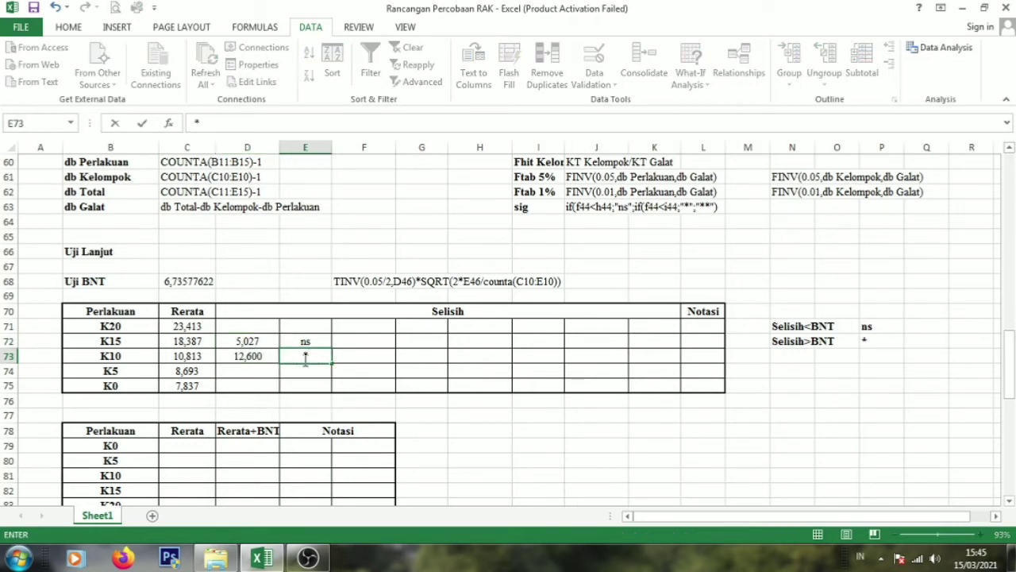
drag(254, 357, 334, 395)
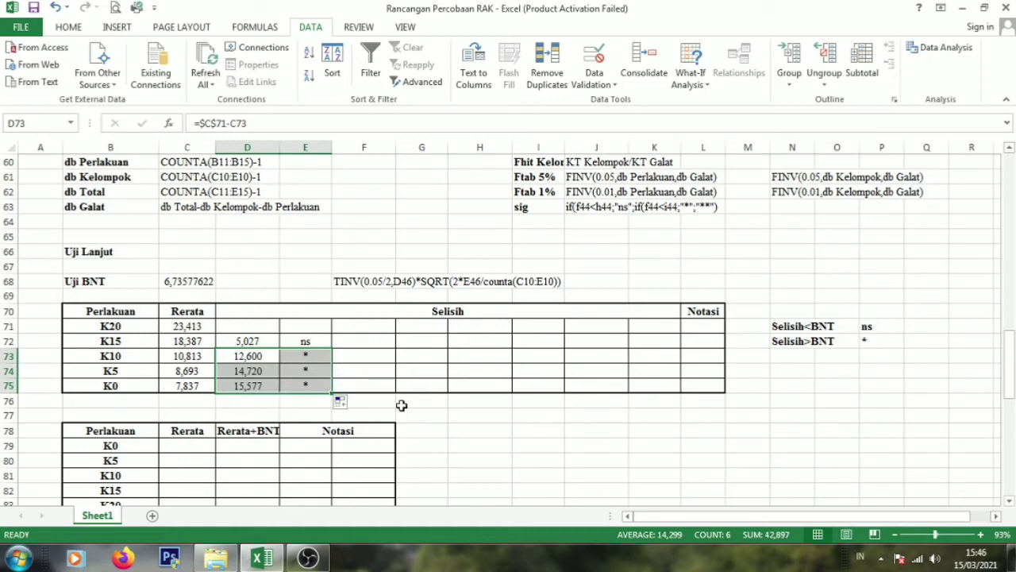
Step: Enter =C72-C73 in F73 to get the Selisih between K15 and K10
click(378, 357)
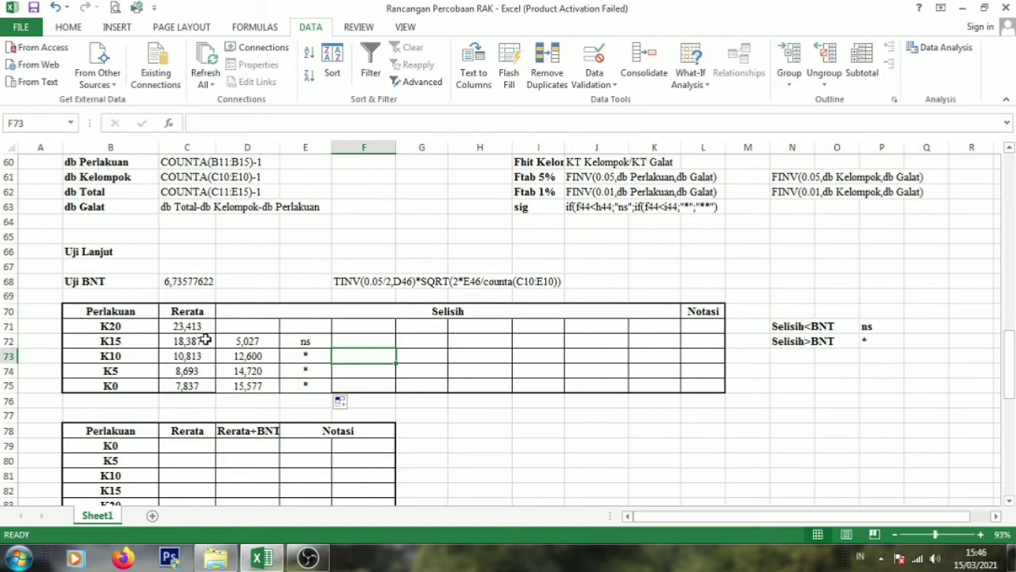
text(=)
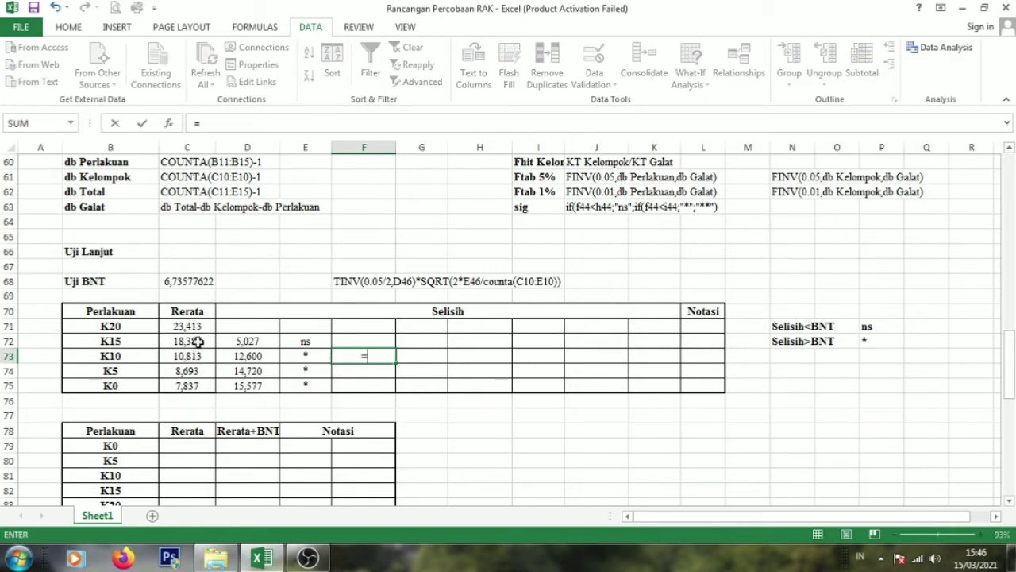
click(197, 341)
text(-)
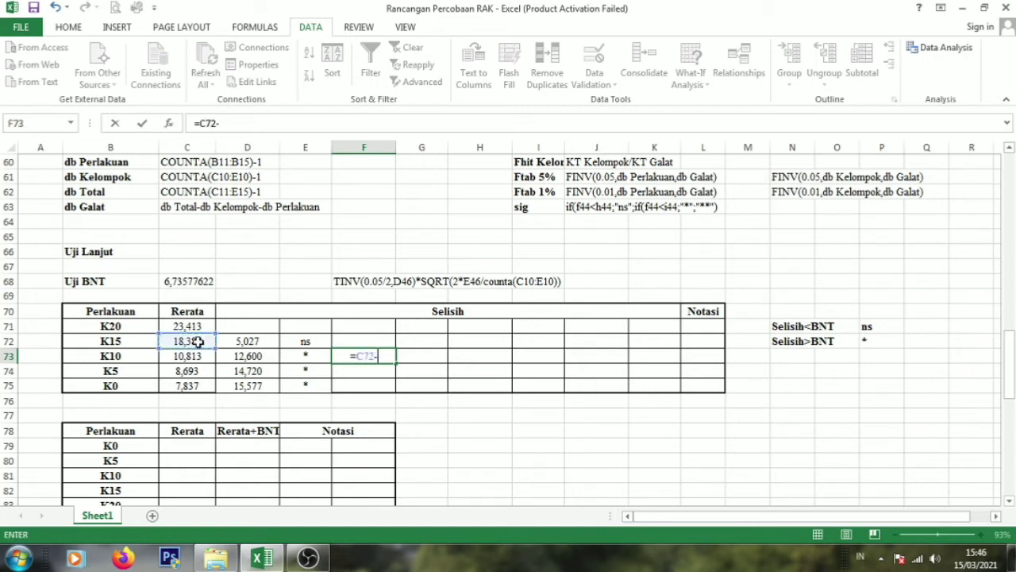
click(200, 355)
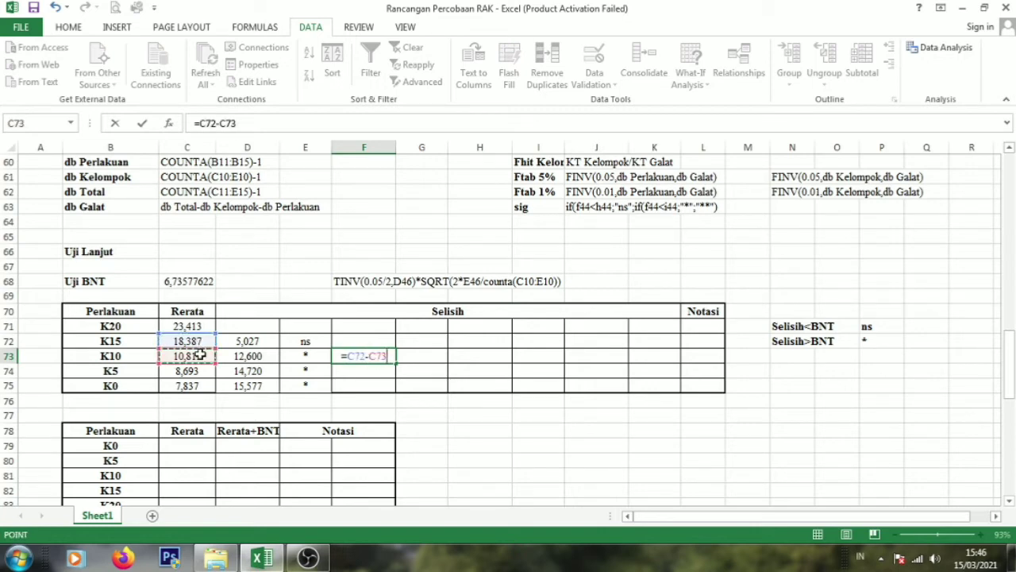
key(Return)
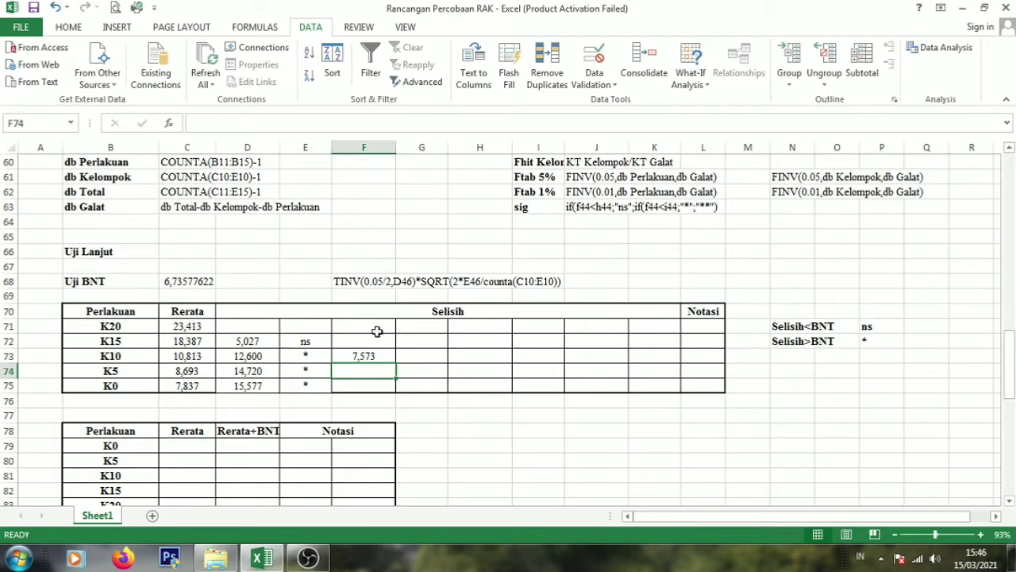
click(410, 355)
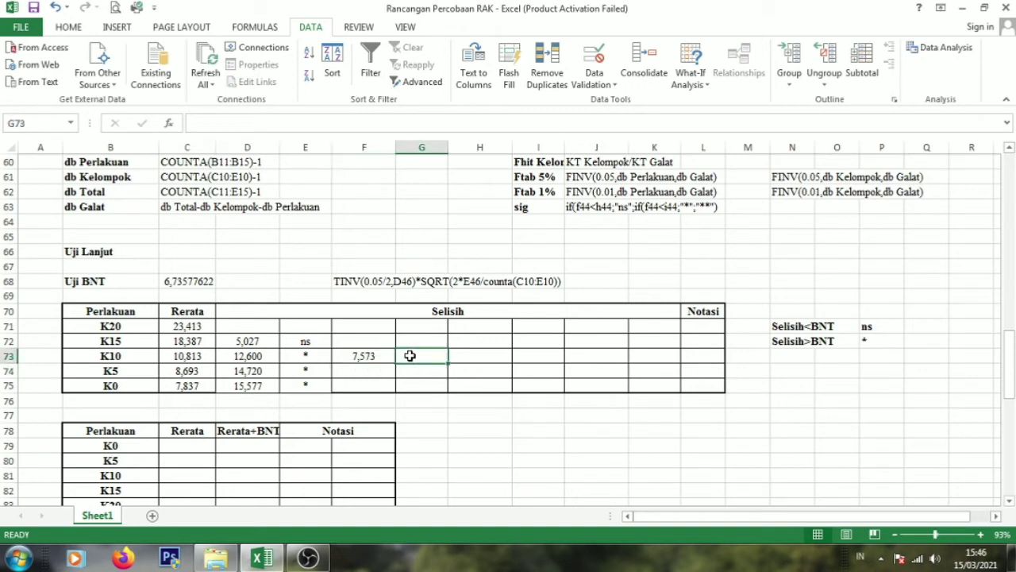
Step: Enter * in G73 beside the K10 difference and fill F73:G73 down to row 75
text(*)
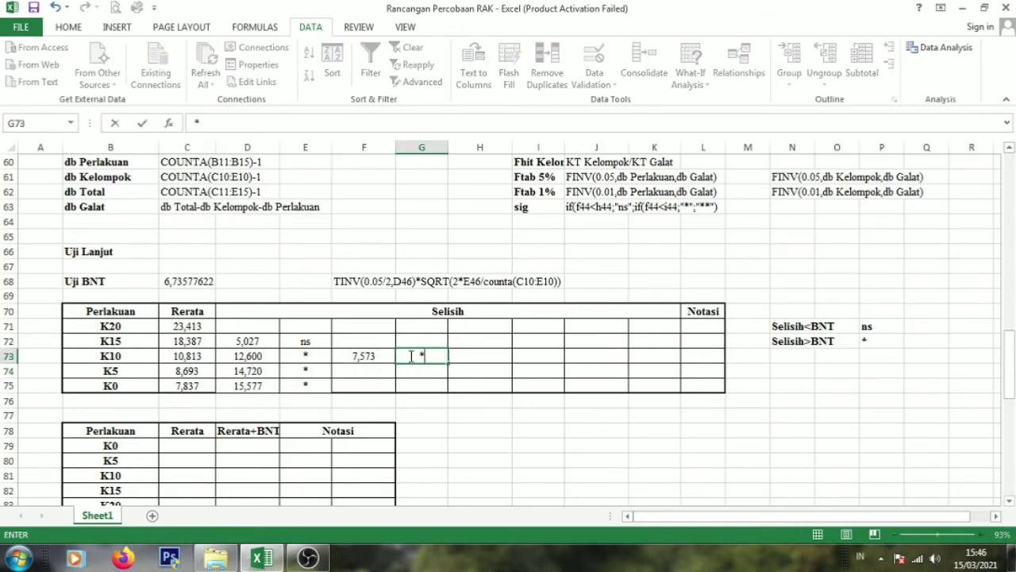
drag(385, 355, 450, 388)
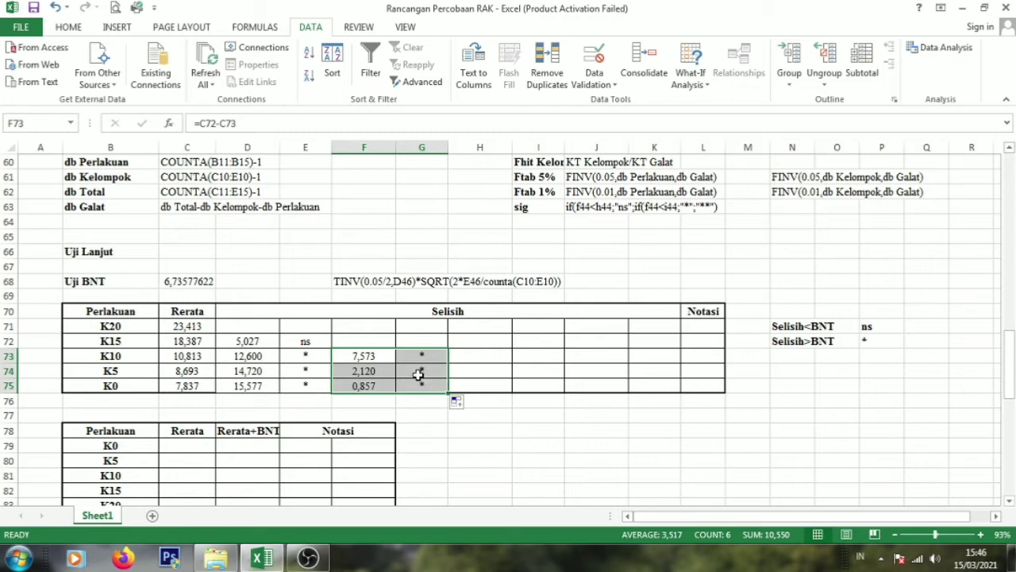
Step: Make the C72 reference in F73 absolute so the formula is =$C$72-C73, and refill F73:G73 down to row 75
click(378, 356)
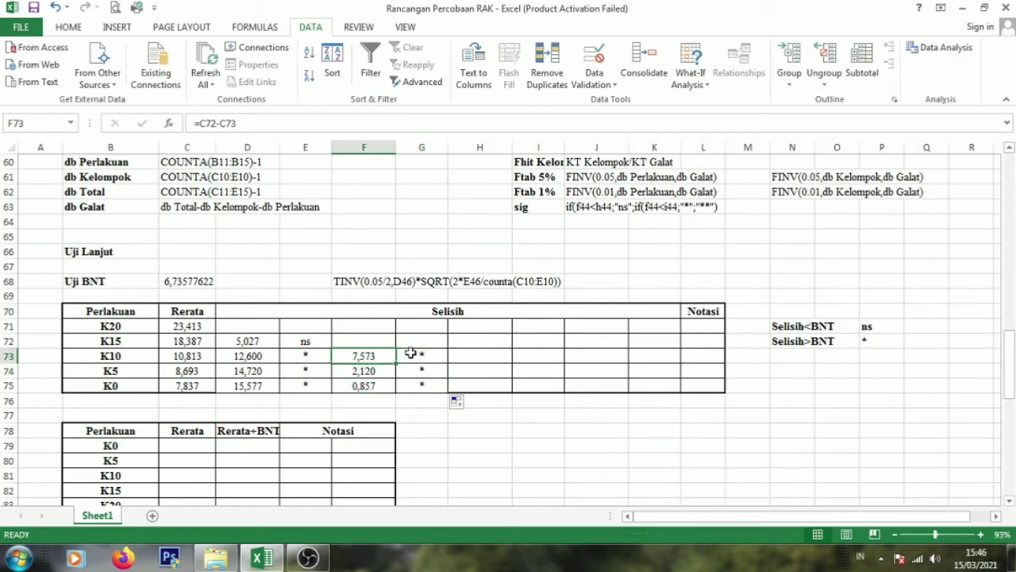
click(415, 357)
click(386, 356)
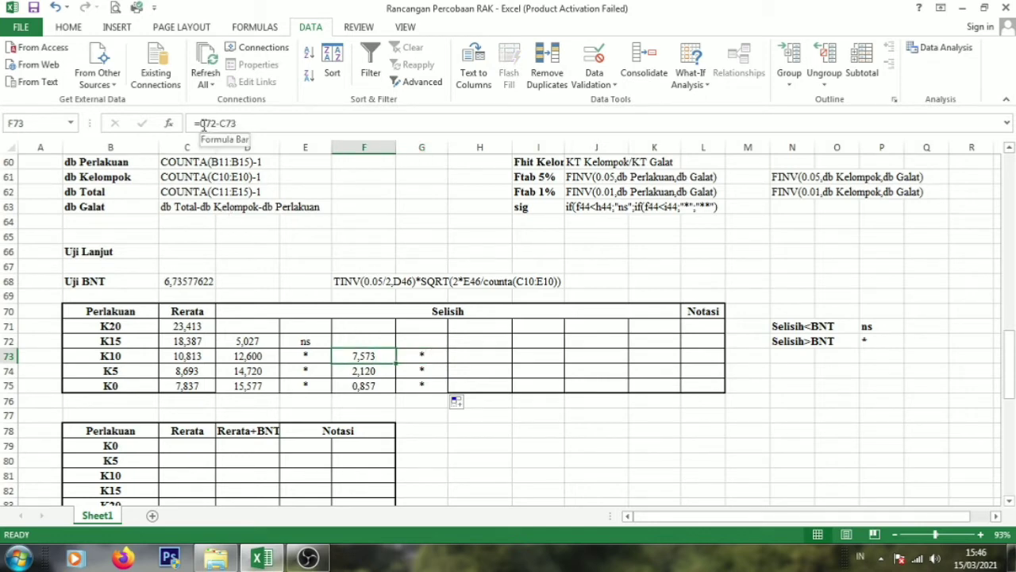
click(202, 124)
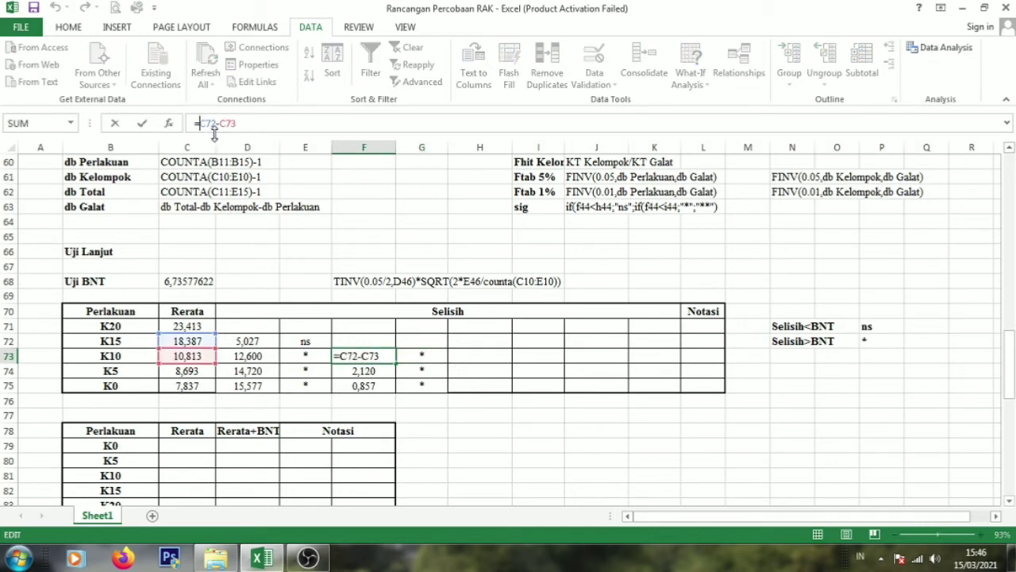
key(F4)
key(Return)
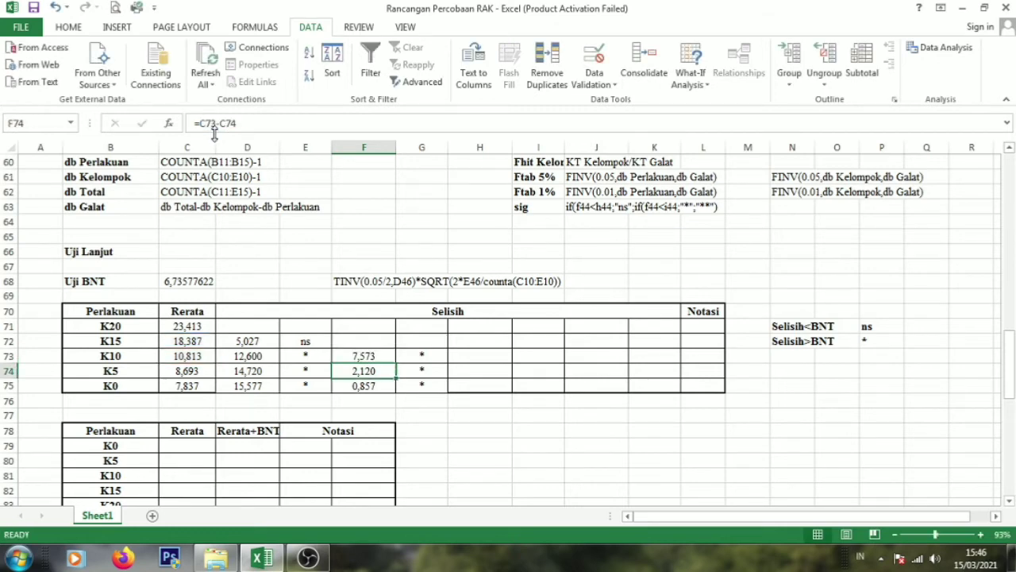
click(368, 359)
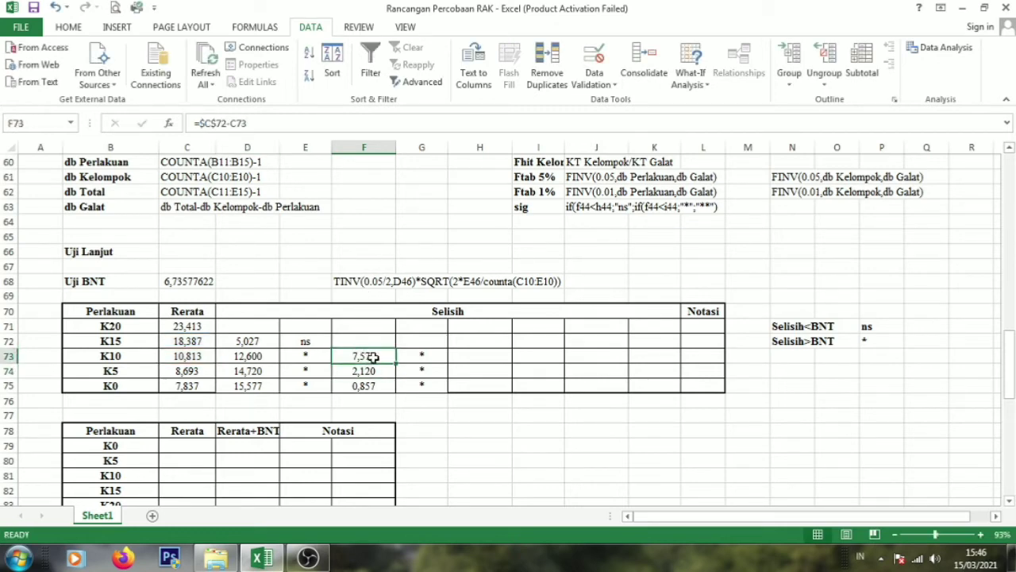
drag(368, 359, 447, 364)
drag(449, 379, 449, 394)
click(477, 428)
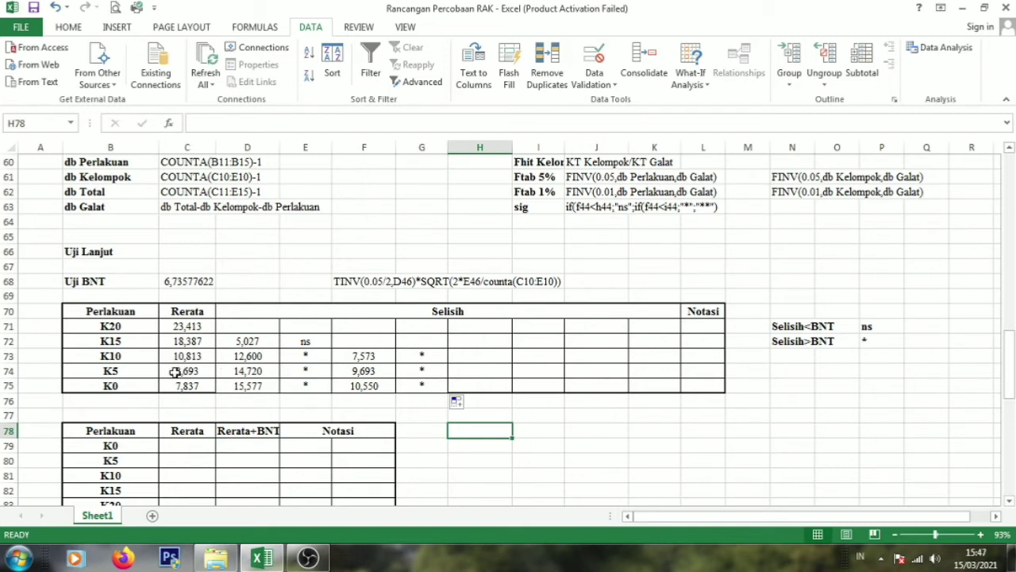
Step: Calculate the K10 minus K5 mean difference in H74 with the formula =$C$73-C74
click(481, 376)
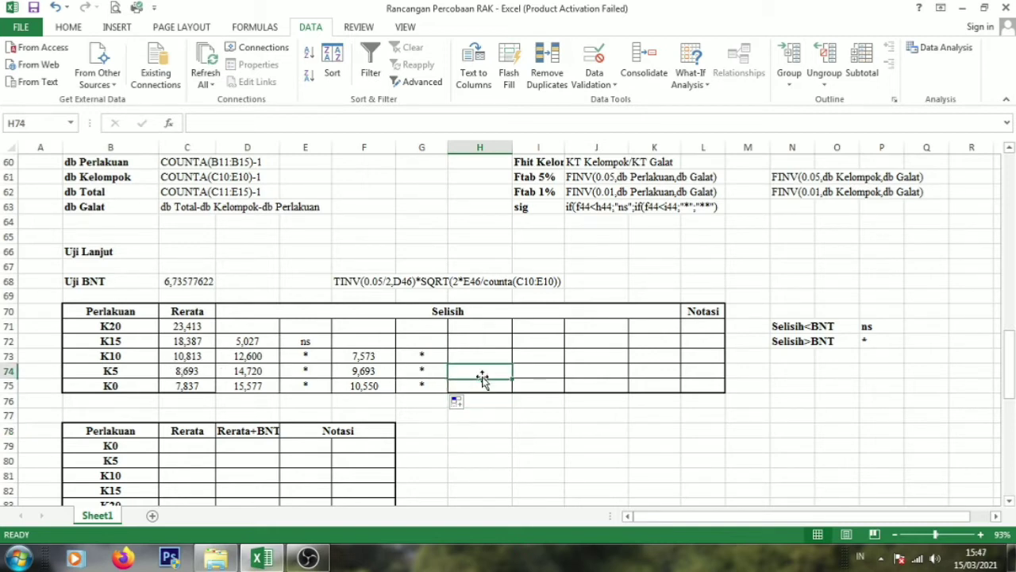
text(=)
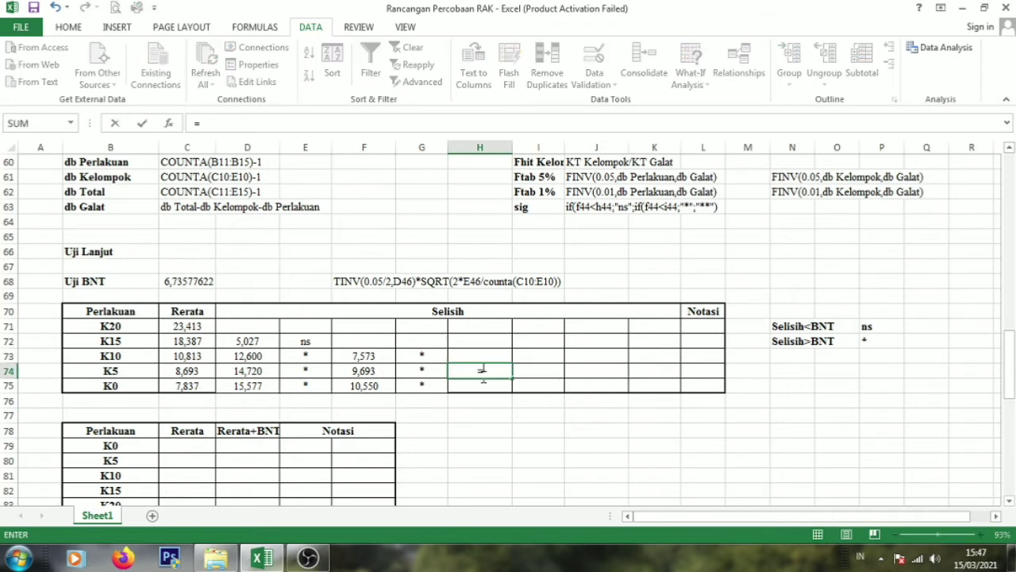
click(185, 359)
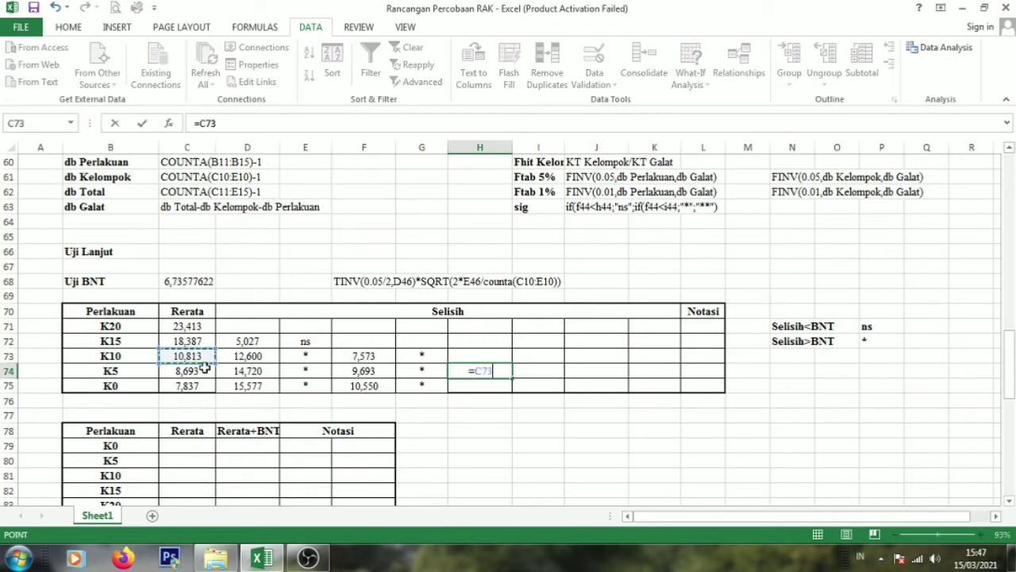
key(F4)
text(-)
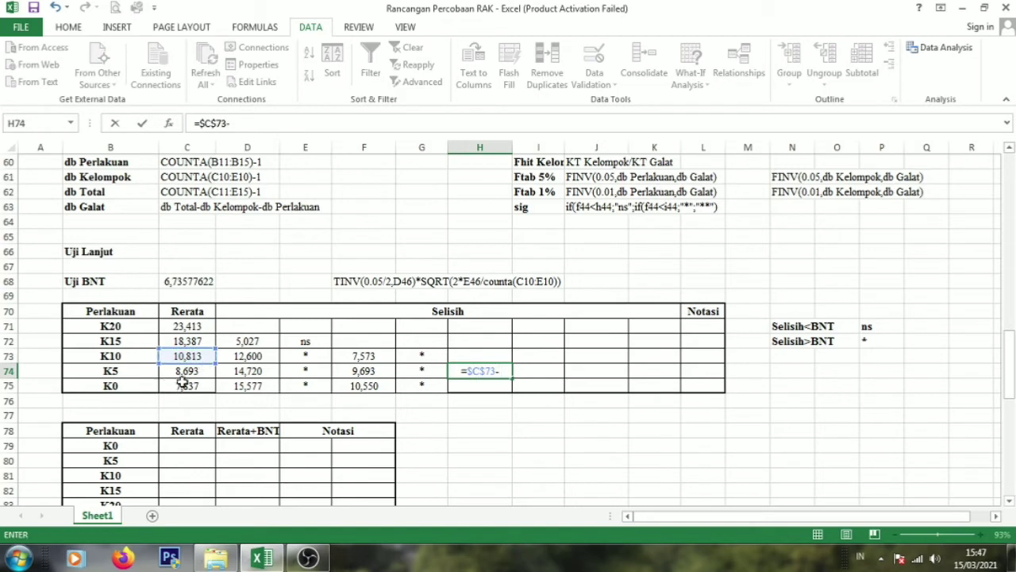
click(197, 370)
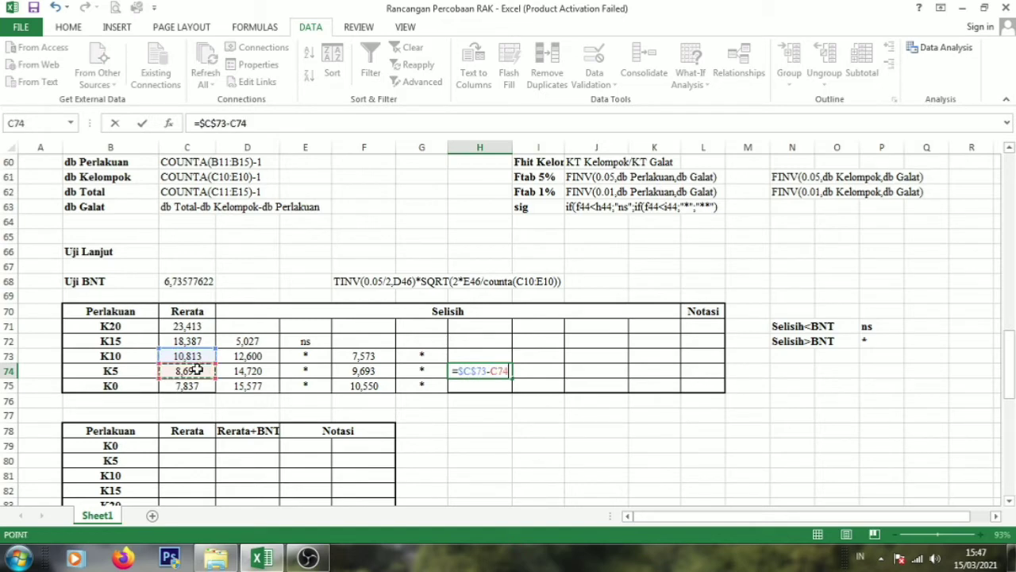
key(Return)
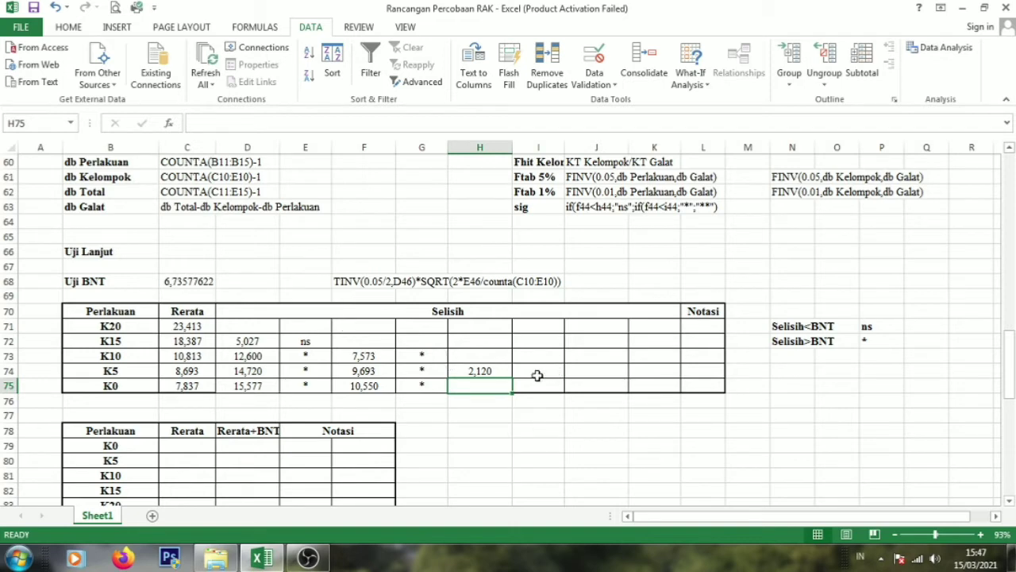
Step: Fill the H74 difference formula down to H75 and enter ns beside both differences in I74 and I75
click(538, 375)
text(n)
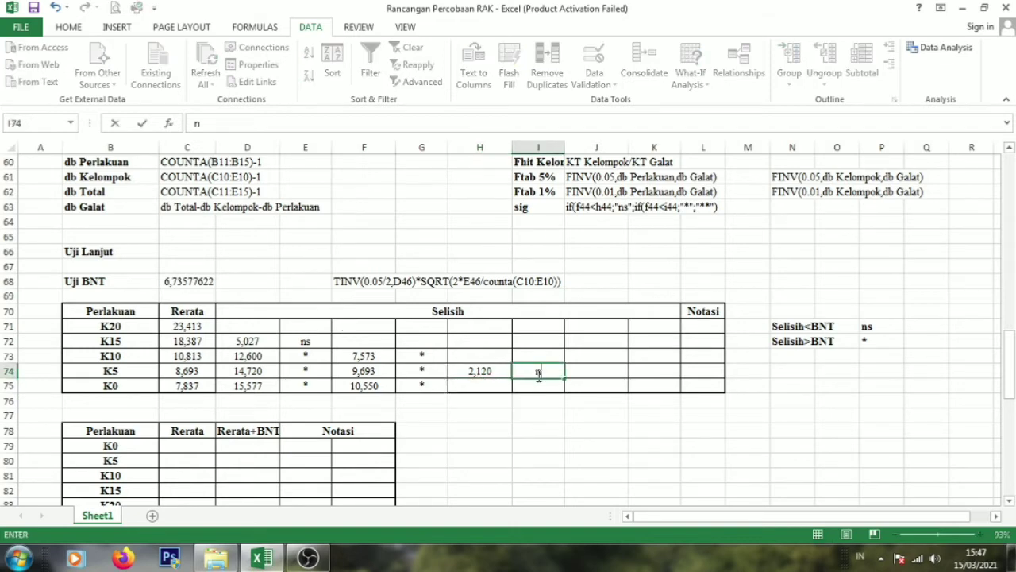
text(s)
click(488, 370)
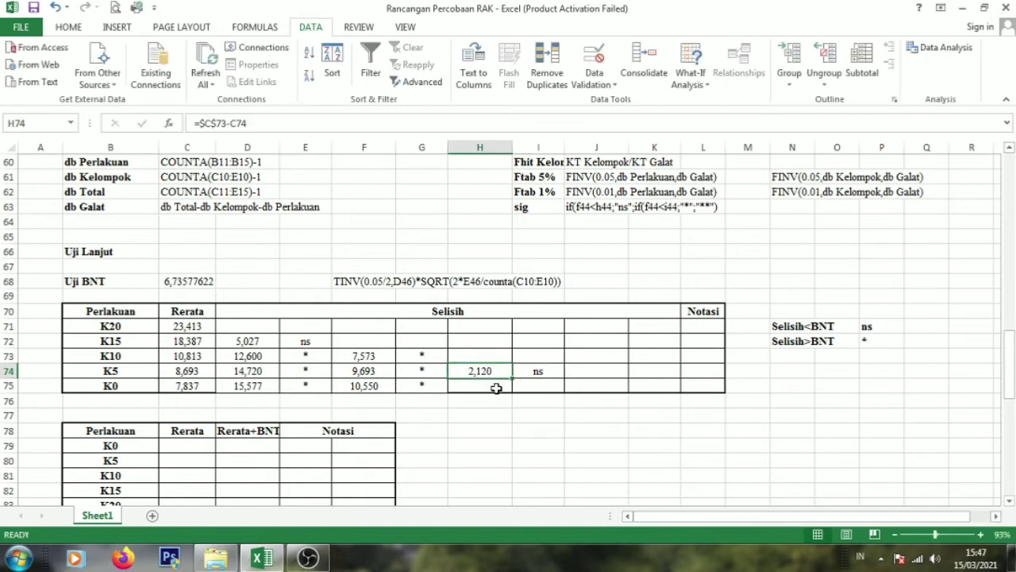
drag(513, 377, 512, 390)
click(543, 384)
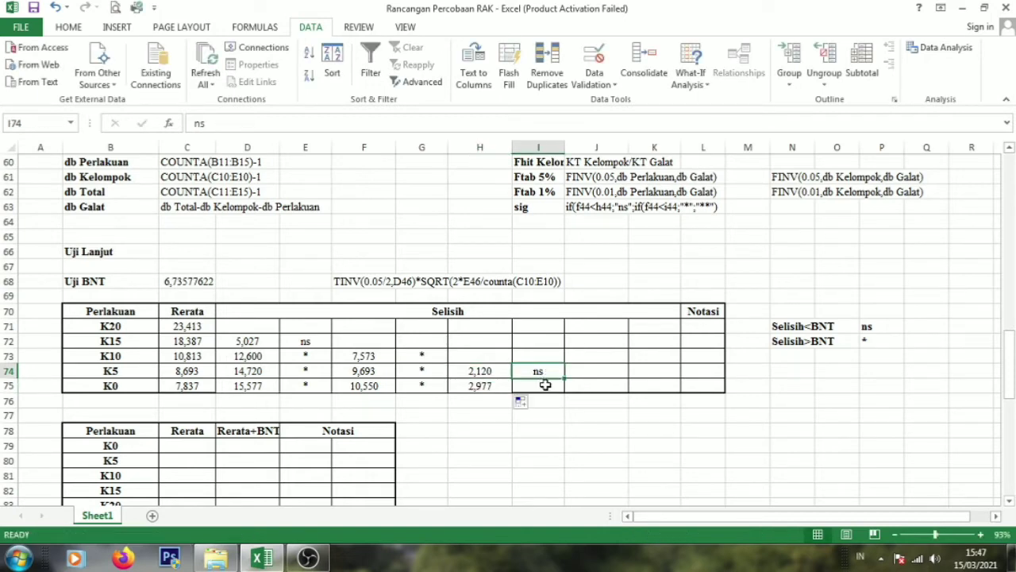
text(ns)
Step: Calculate the K5 minus K0 difference in J75 with =C74-C75 and enter ns in K75
click(612, 384)
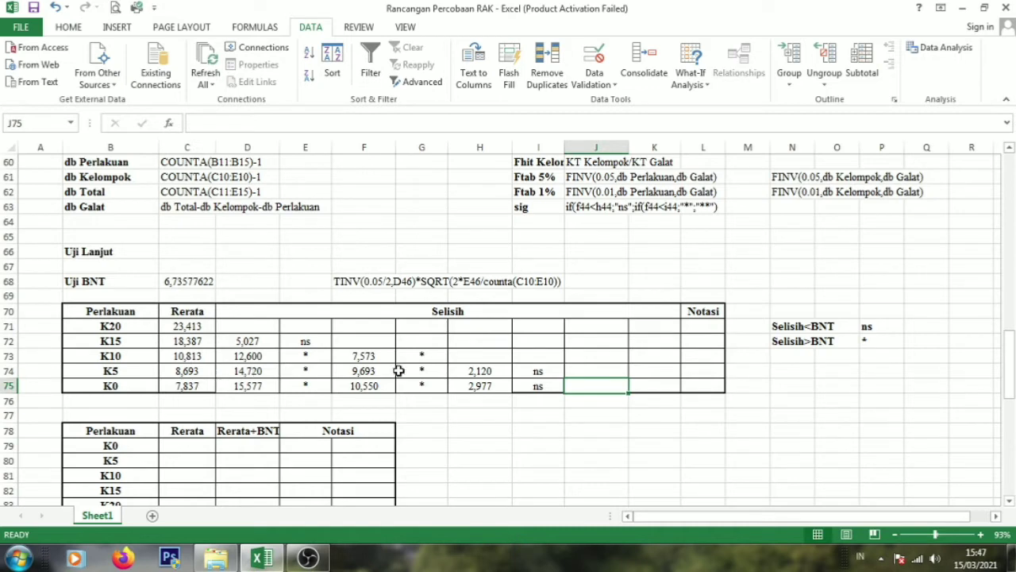
text(=)
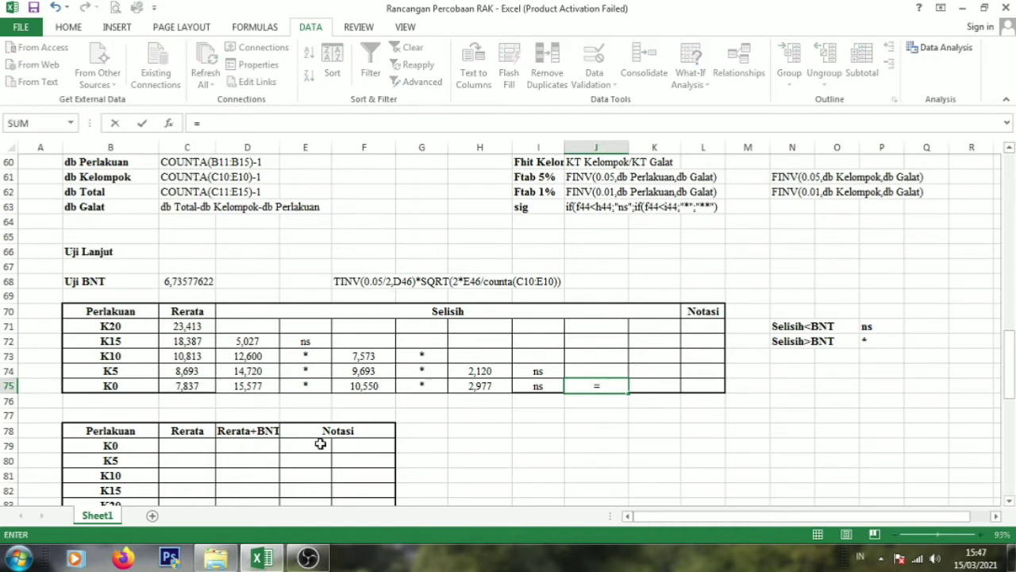
click(198, 371)
text(-)
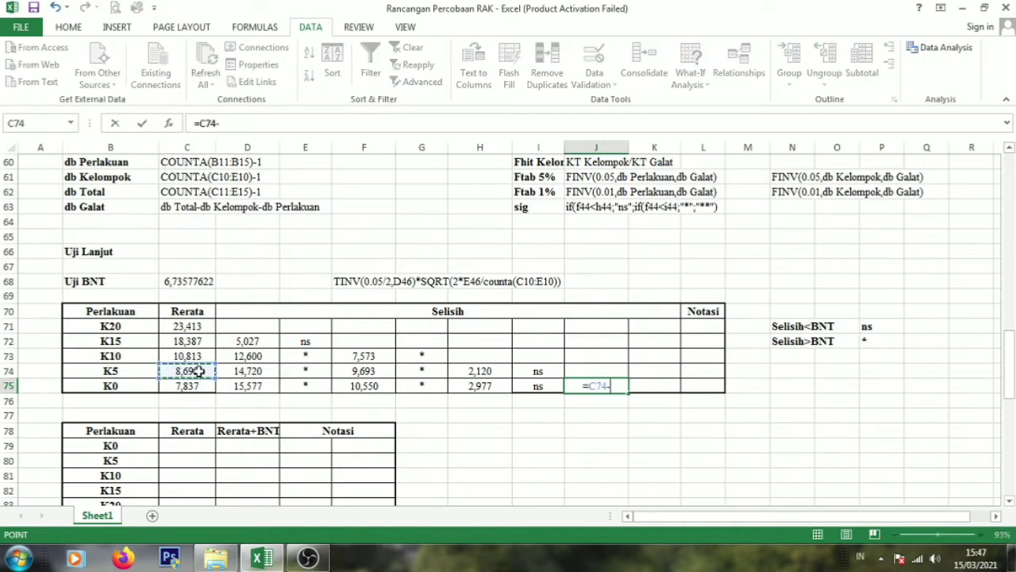
click(199, 386)
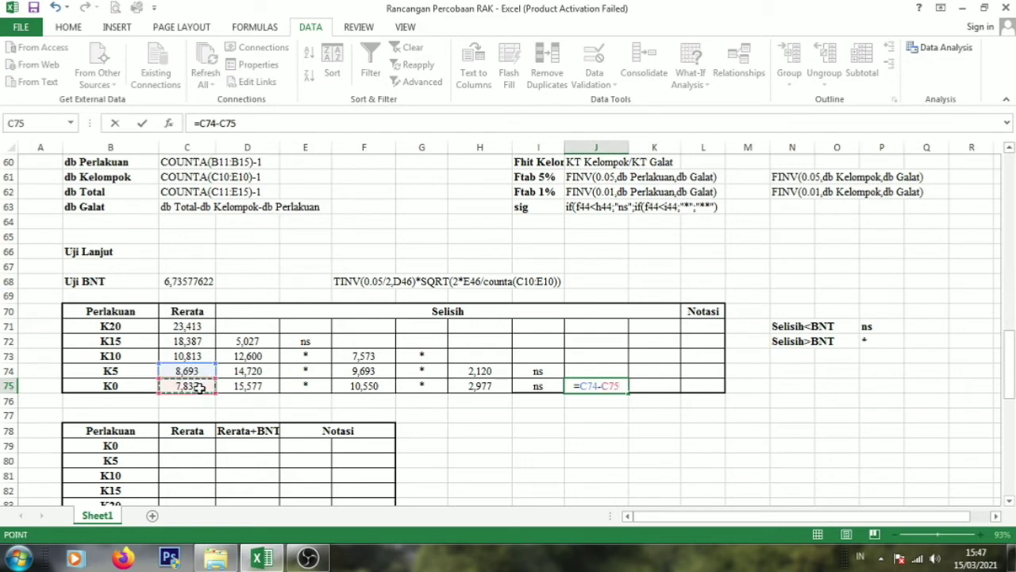
key(Return)
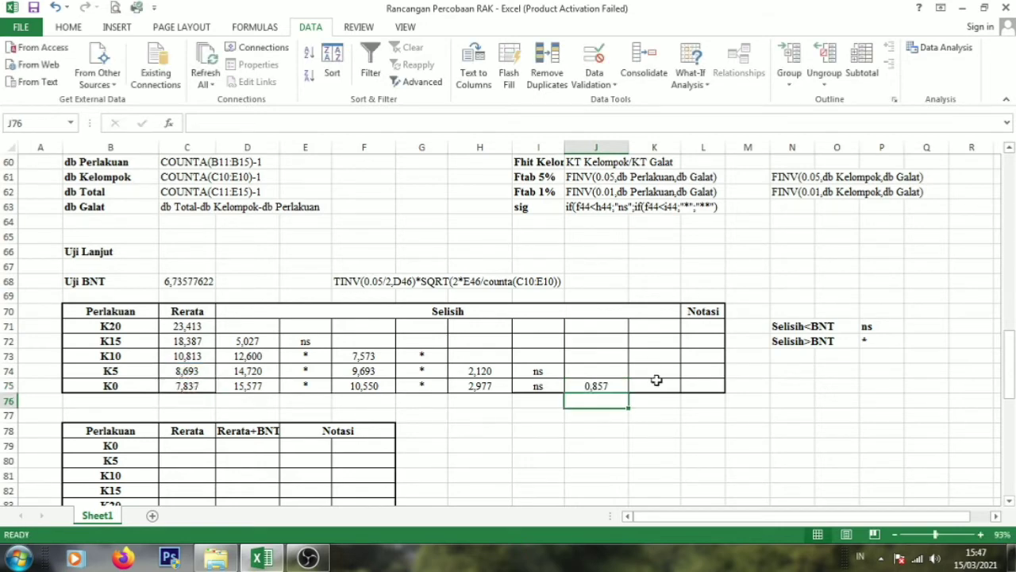
click(658, 385)
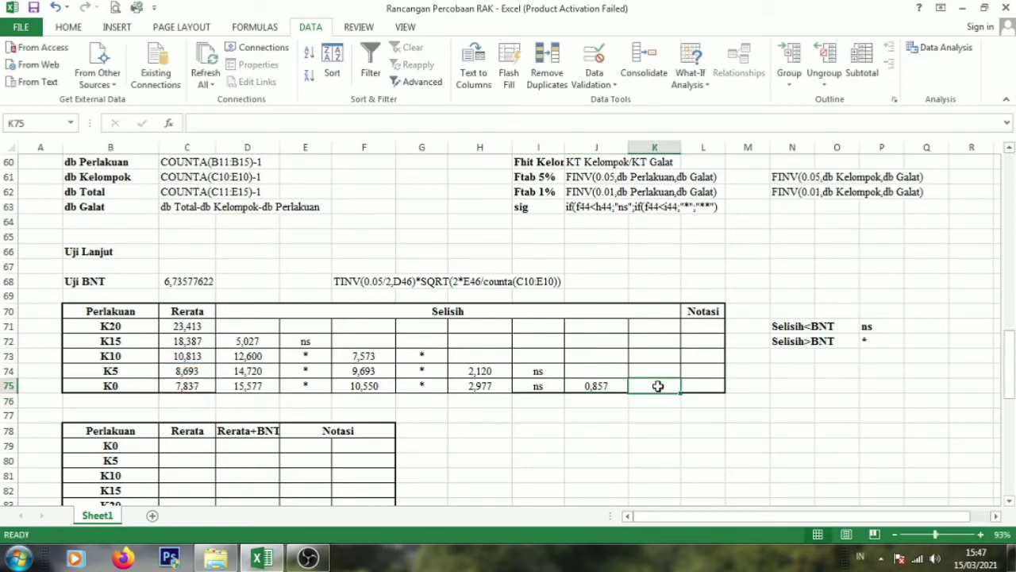
text(ns)
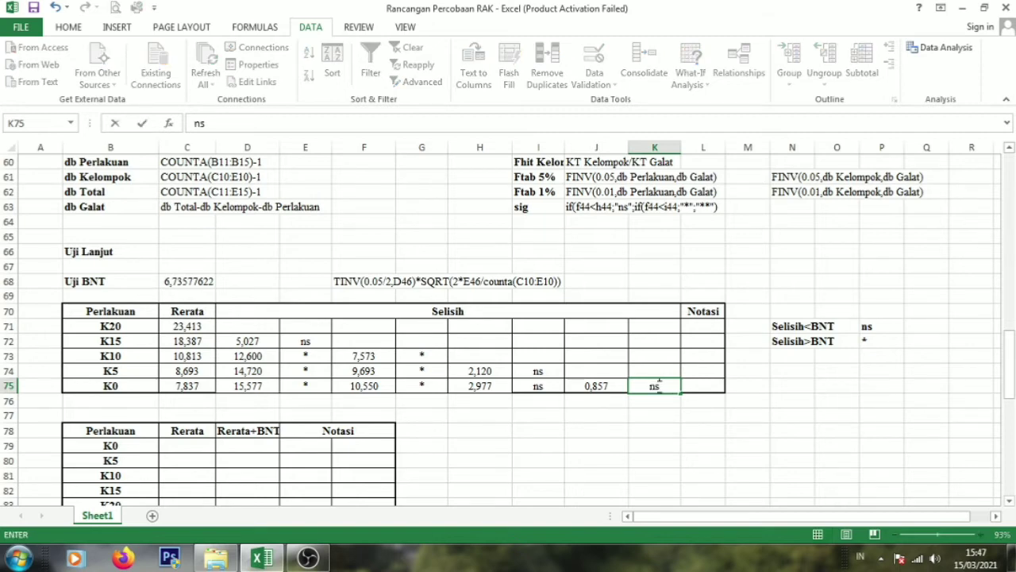
Step: Enter the letter a in E71 and in the K20 row's Notasi cell, L71
click(305, 324)
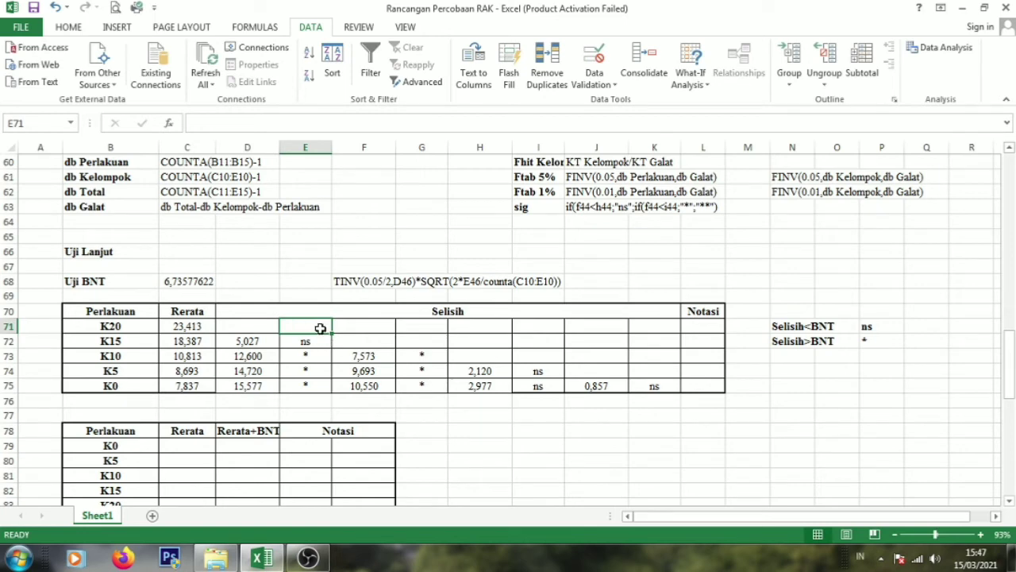
text(a)
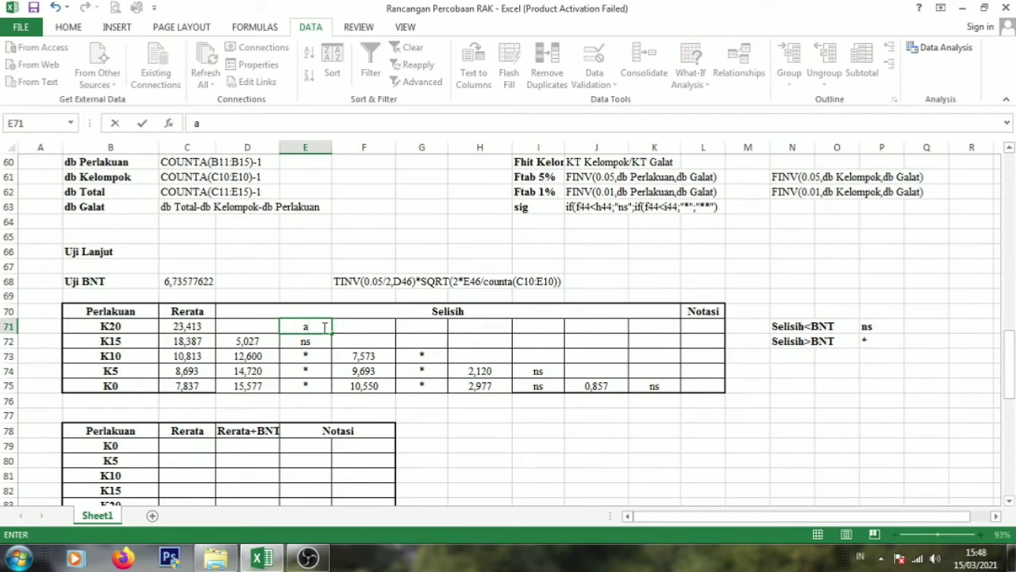
click(340, 329)
drag(306, 322, 685, 325)
click(708, 326)
text(a)
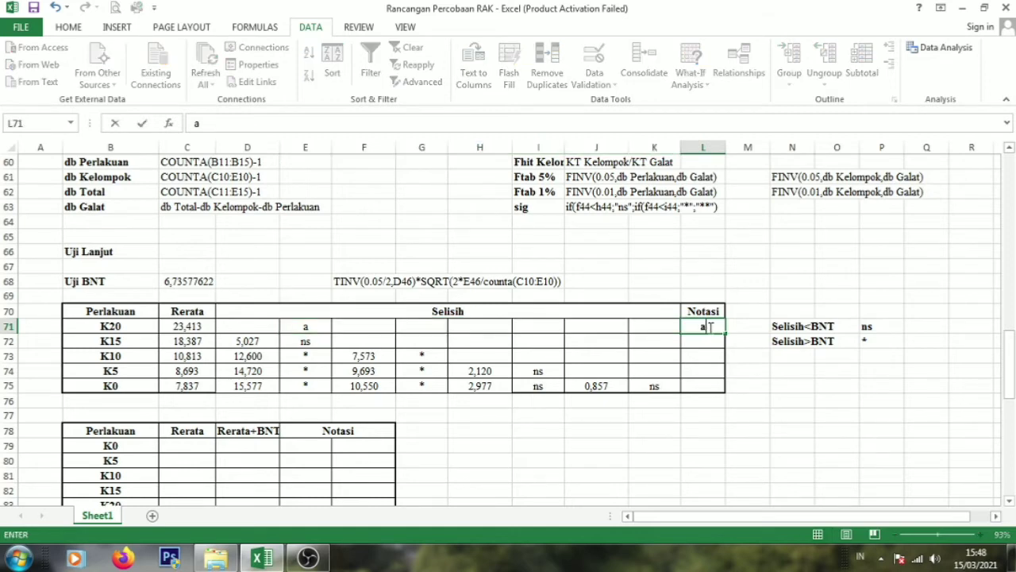
Step: Shade cells E71:E72, holding a and ns, with the blue theme fill colour
drag(304, 327, 315, 341)
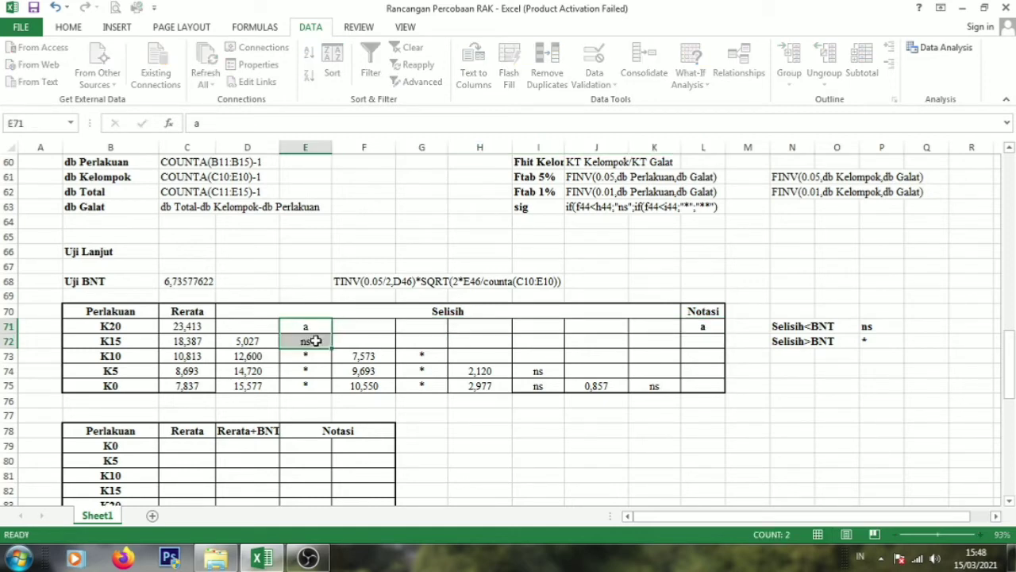
click(68, 27)
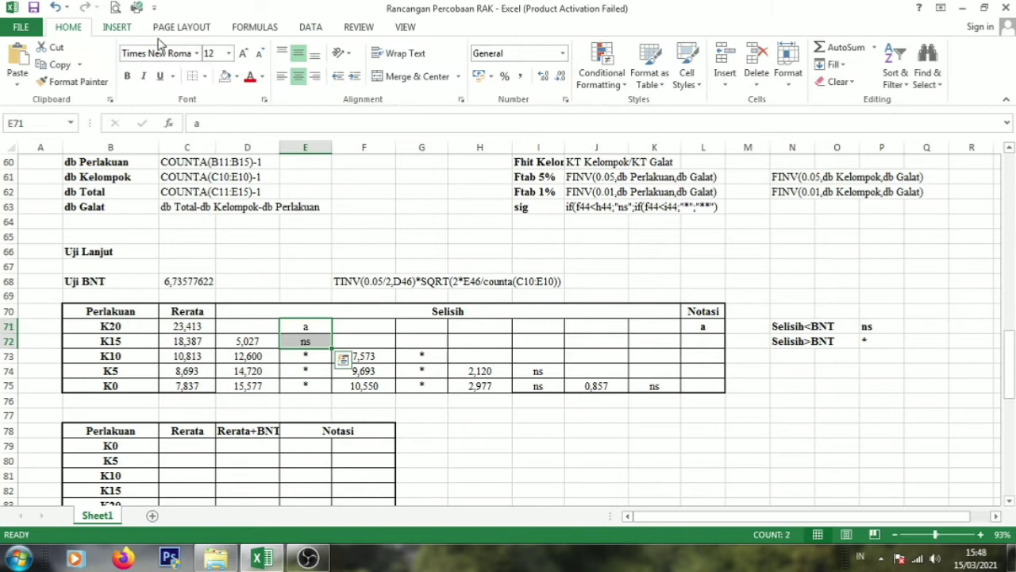
click(262, 77)
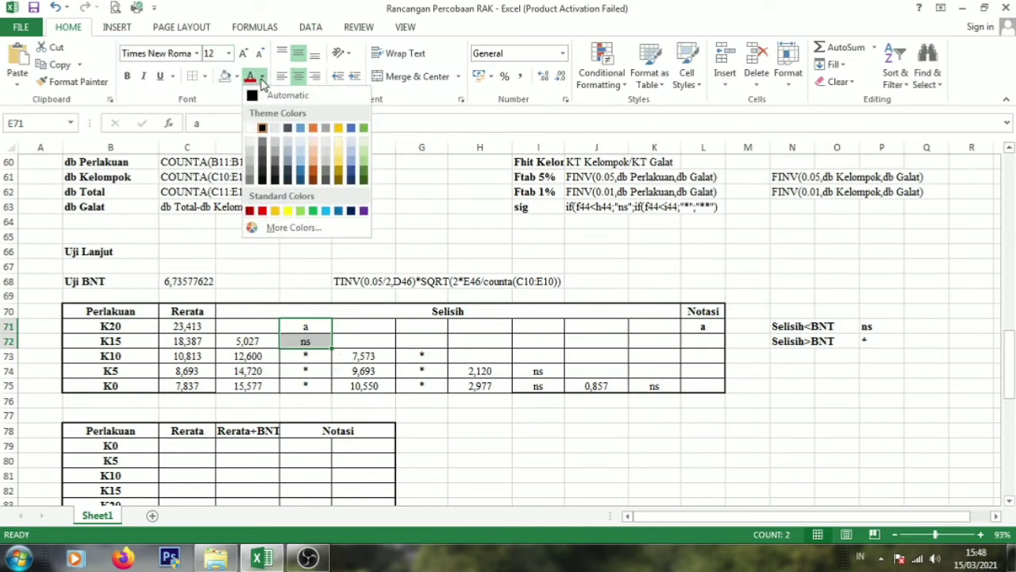
click(287, 128)
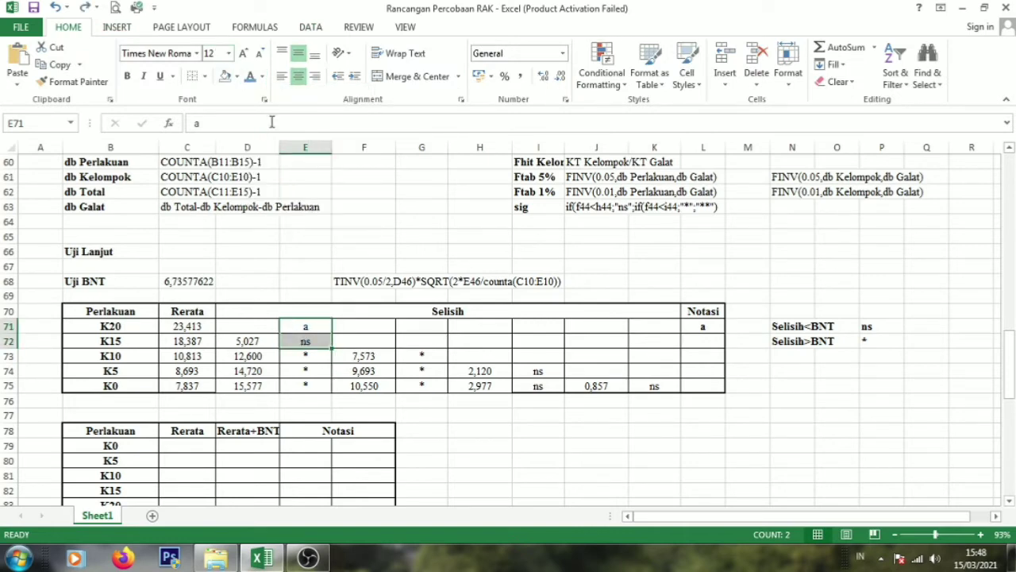
click(237, 77)
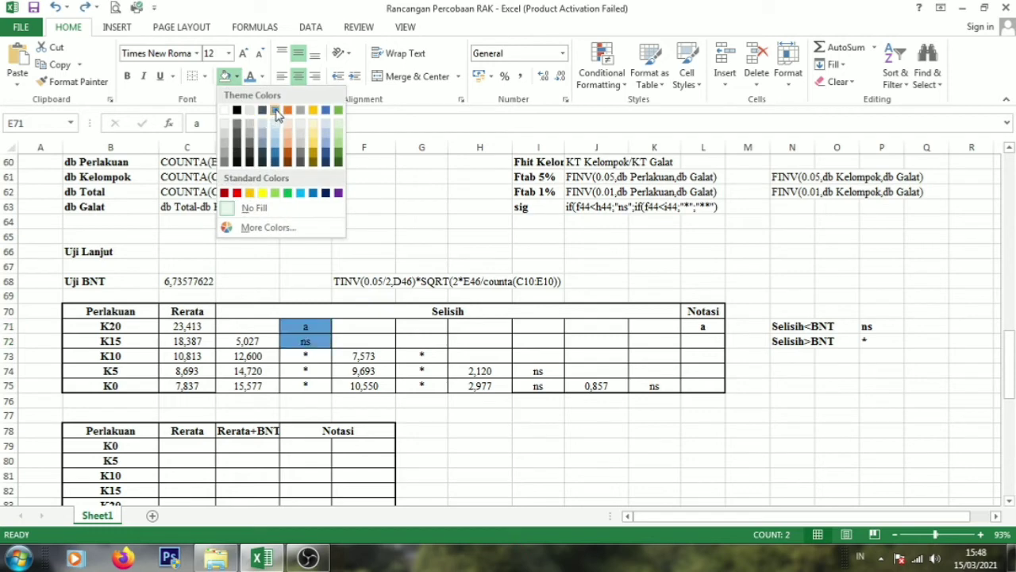
click(276, 113)
Step: Enter the letter a in the K15 row's Notasi cell, L72
drag(306, 337, 680, 345)
click(697, 345)
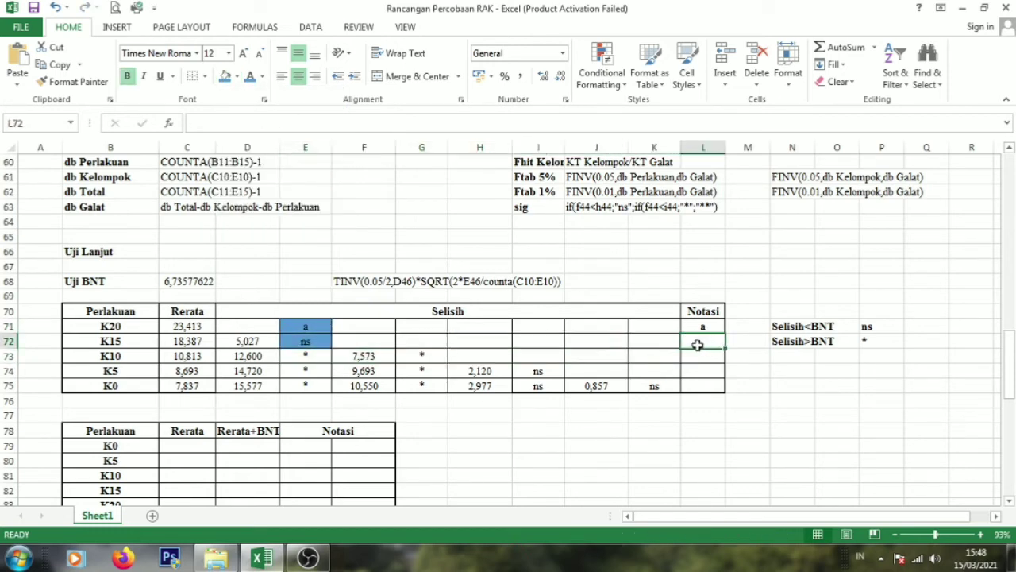
text(a)
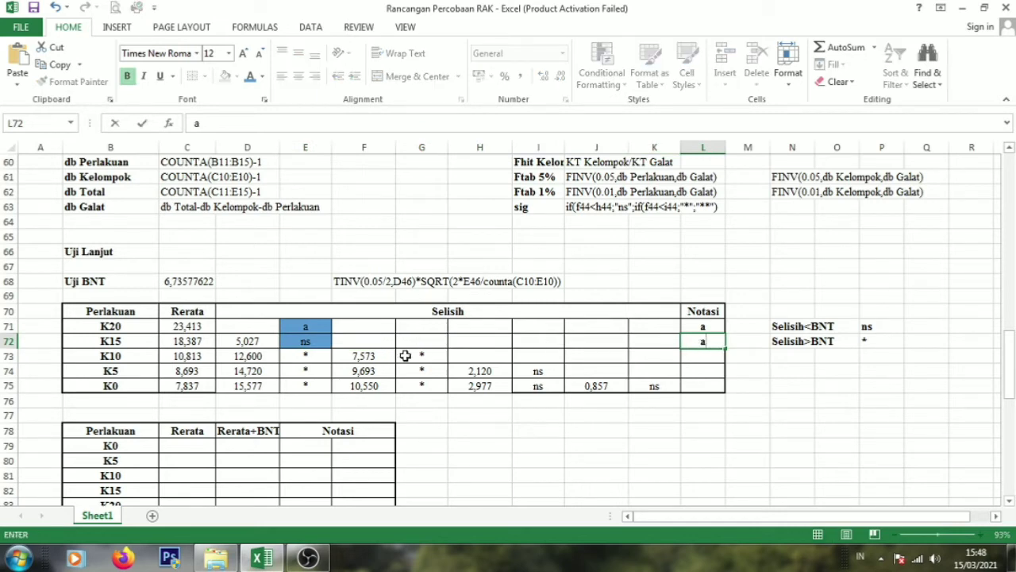
click(428, 358)
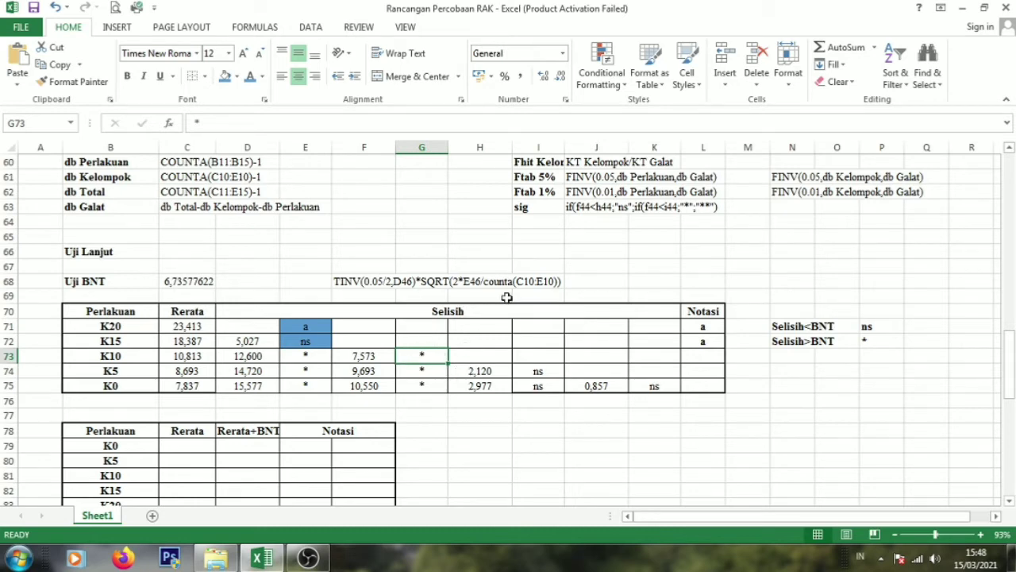
Step: Enter the letter b in I73 and in the Notasi cells of the K10, K5 and K0 rows, L73:L75
click(540, 360)
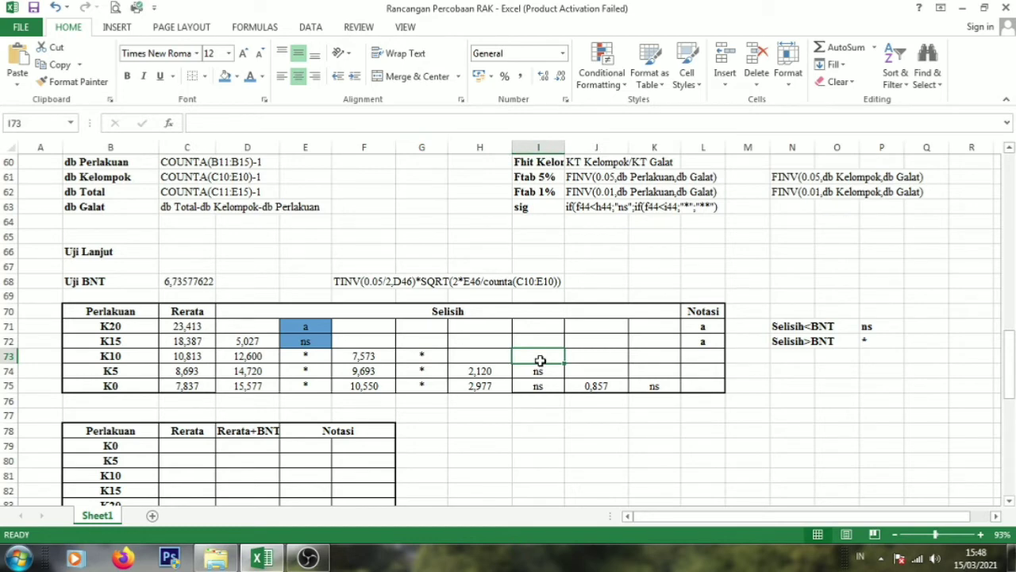
text(b)
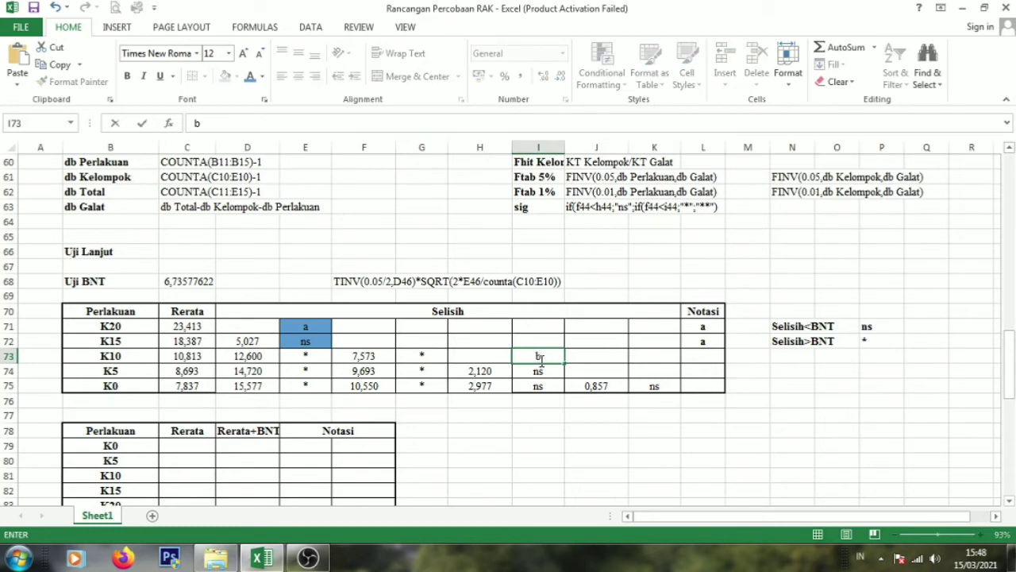
click(703, 356)
text(b)
click(709, 371)
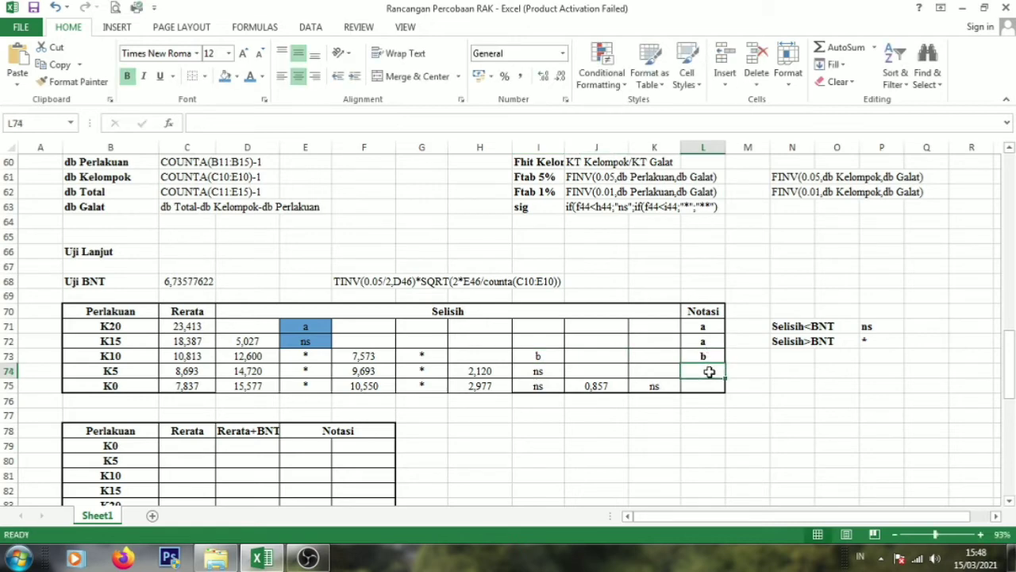
text(b)
click(711, 387)
text(b)
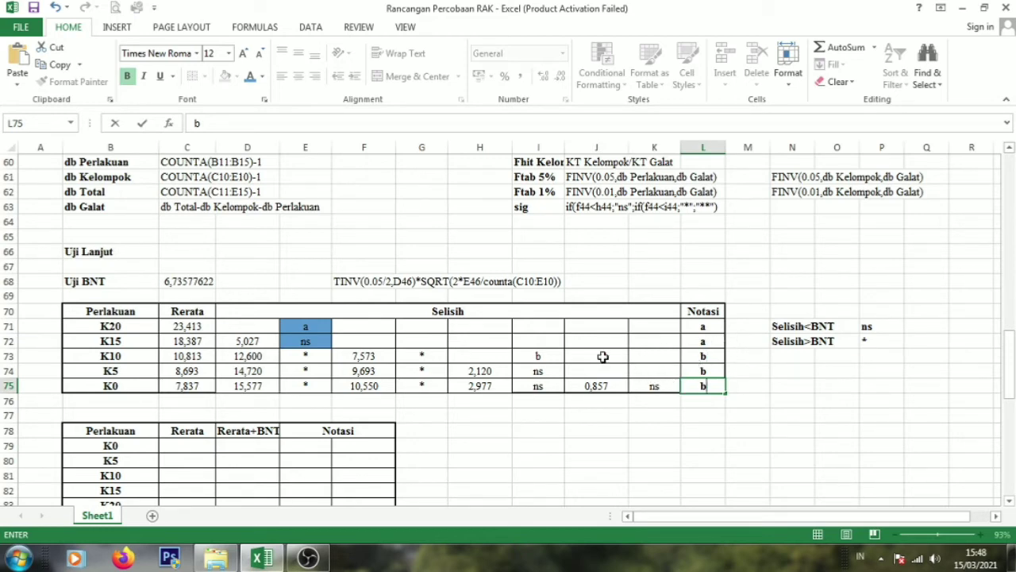
Step: Shade cells I73:I75, holding b and the two ns marks, with the blue theme fill colour
drag(540, 356, 538, 385)
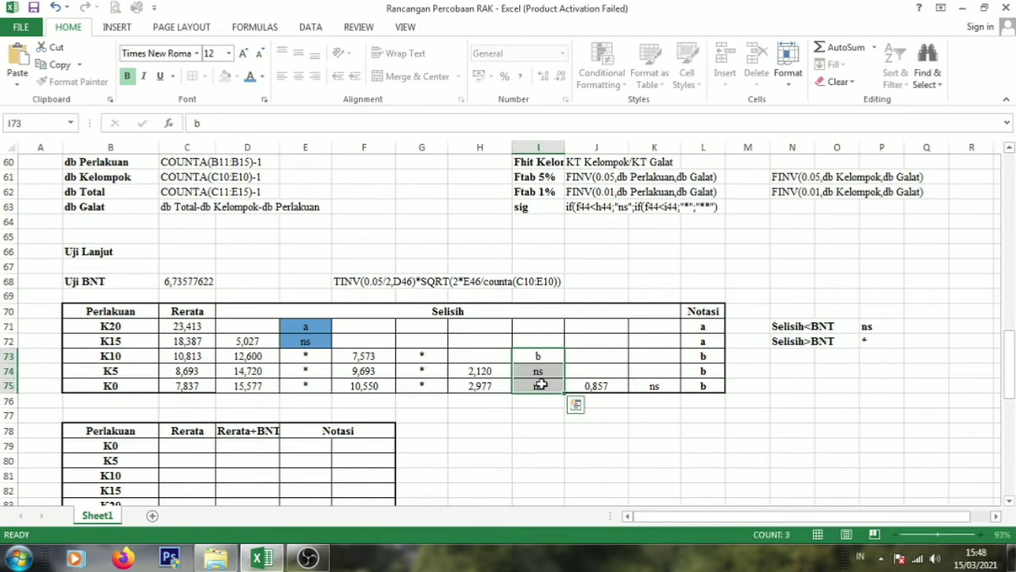
click(235, 76)
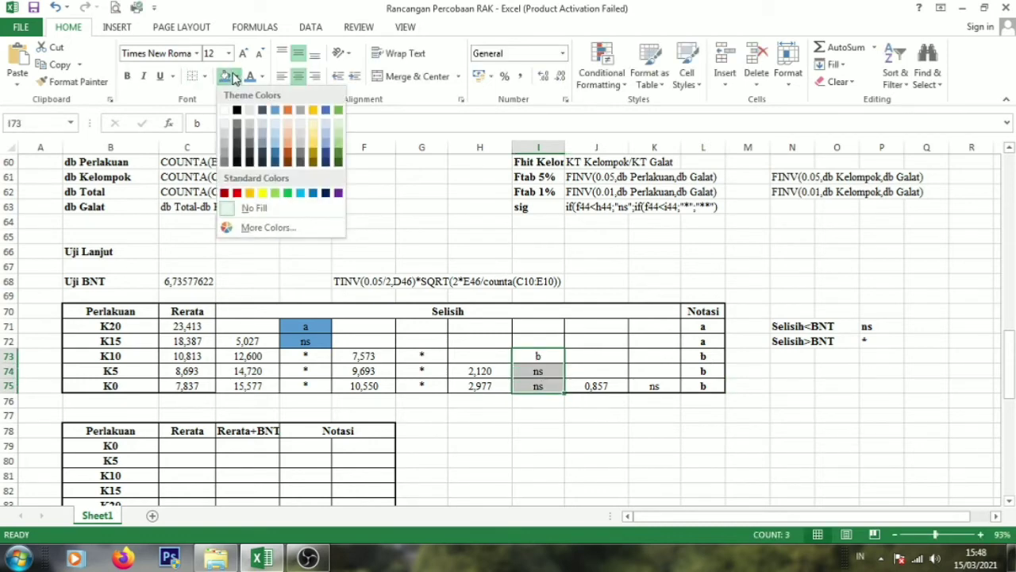
click(276, 111)
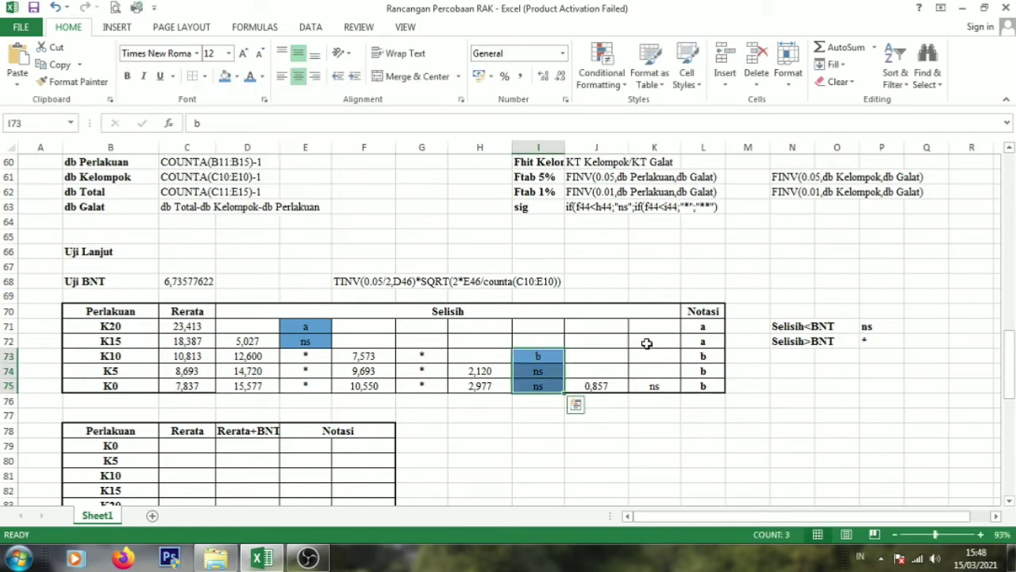
Step: Shade cell K75, holding the K0 row's last ns mark, with the same blue fill colour
click(652, 384)
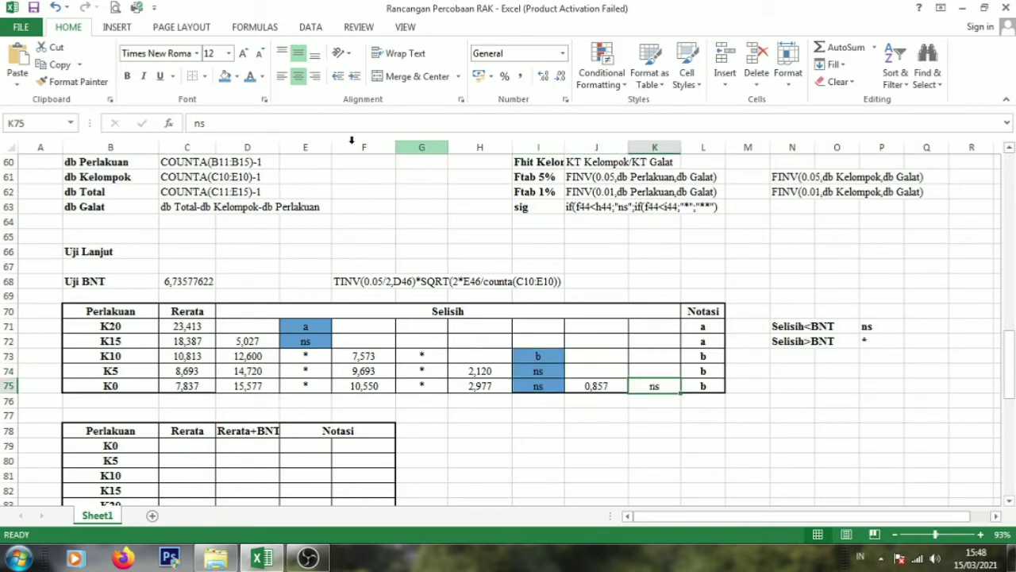
click(226, 76)
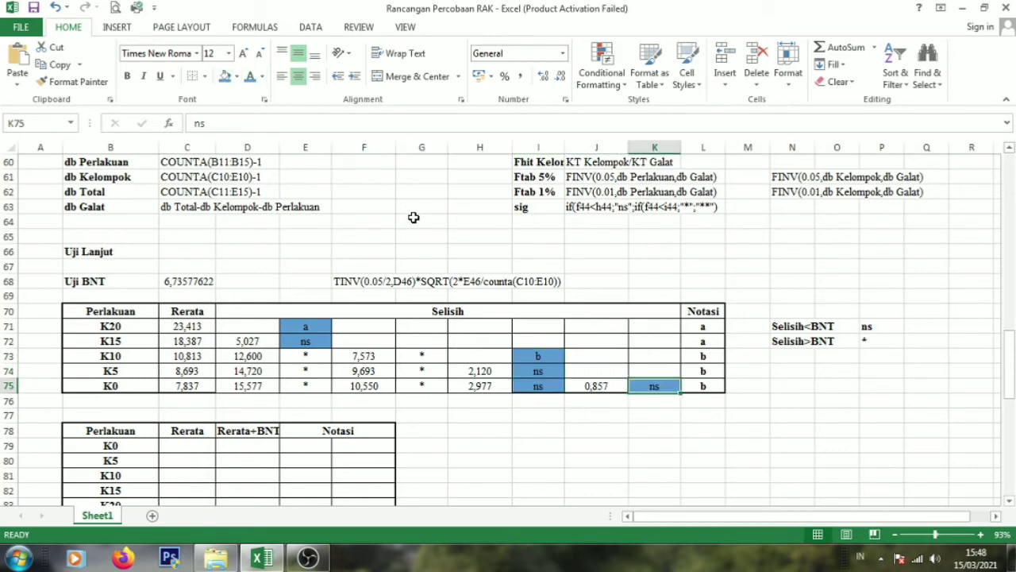
click(712, 444)
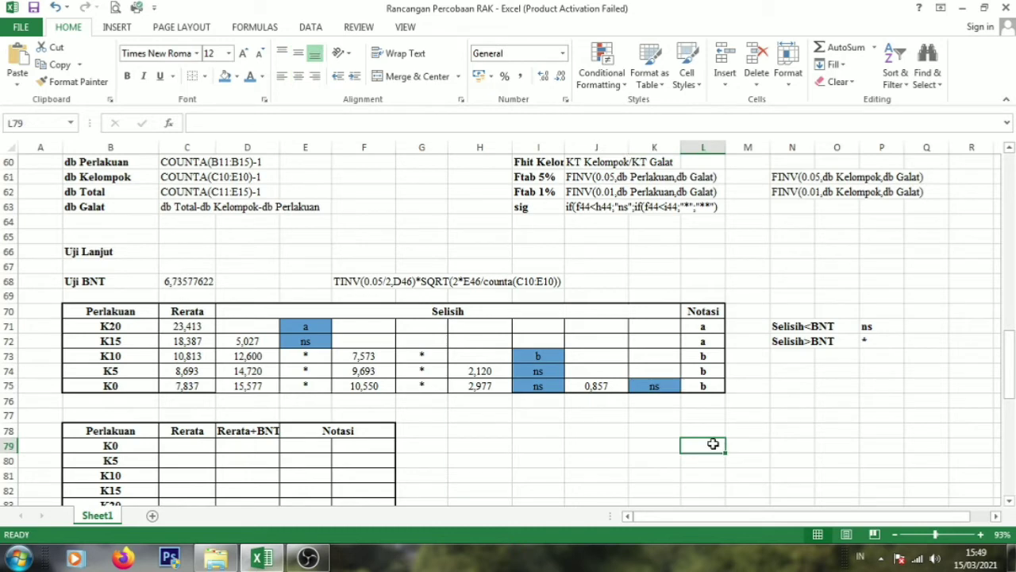
Step: Copy the treatment names and means from B71:C75 into B79:C83 of the second BNT table
drag(1011, 356, 1012, 367)
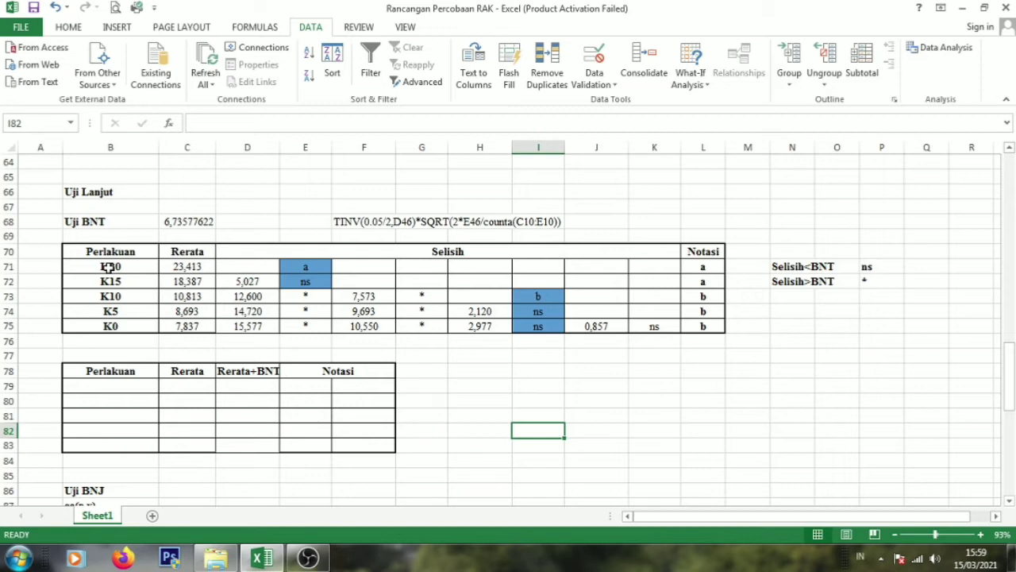
click(106, 262)
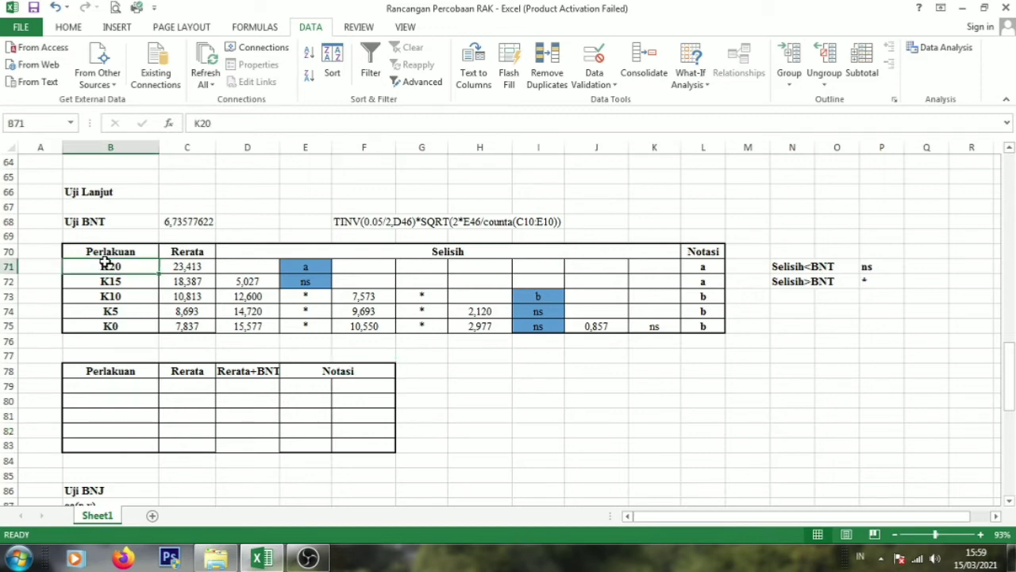
drag(111, 267, 181, 318)
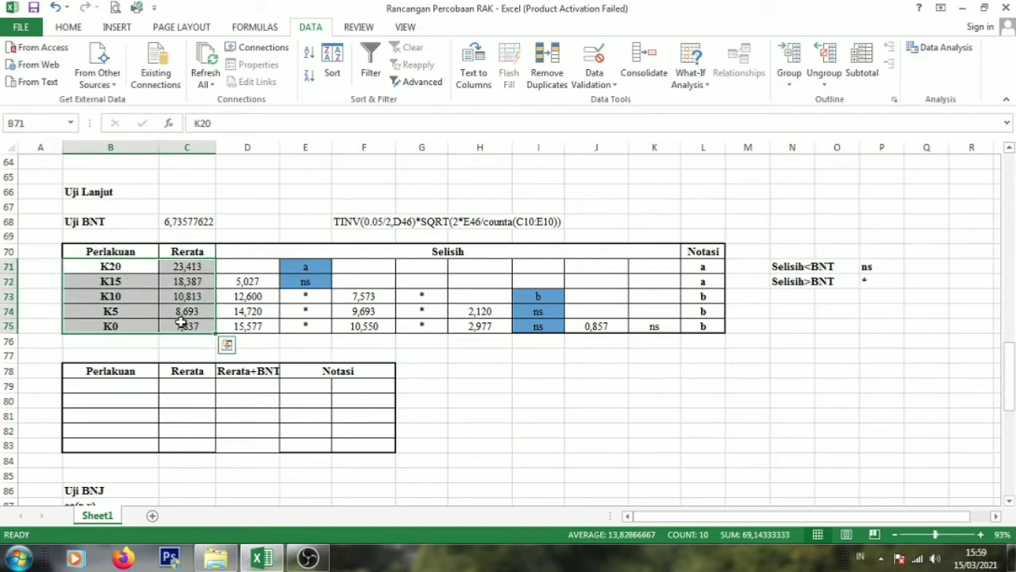
key(ctrl+c)
drag(123, 389, 199, 448)
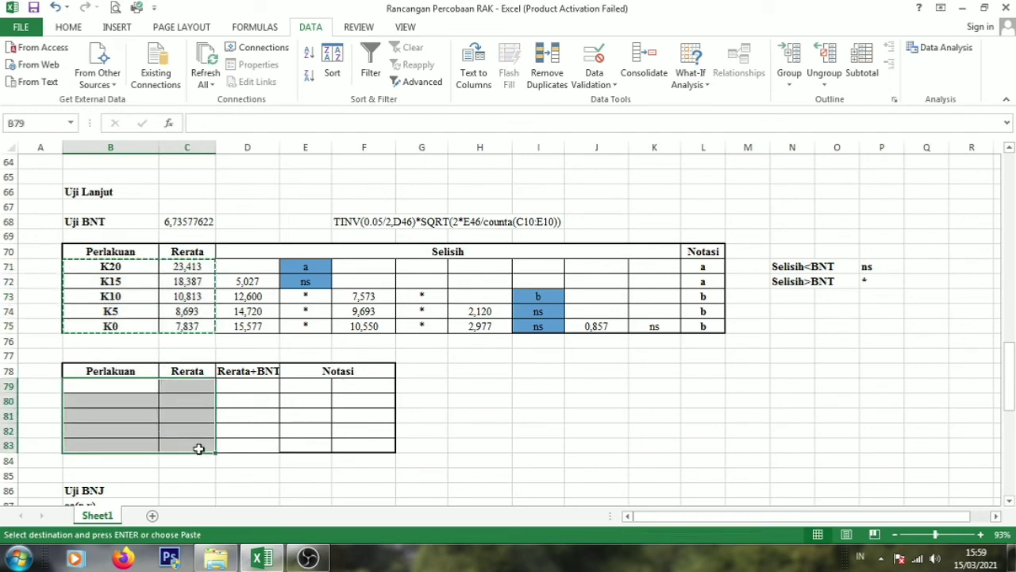
key(ctrl+v)
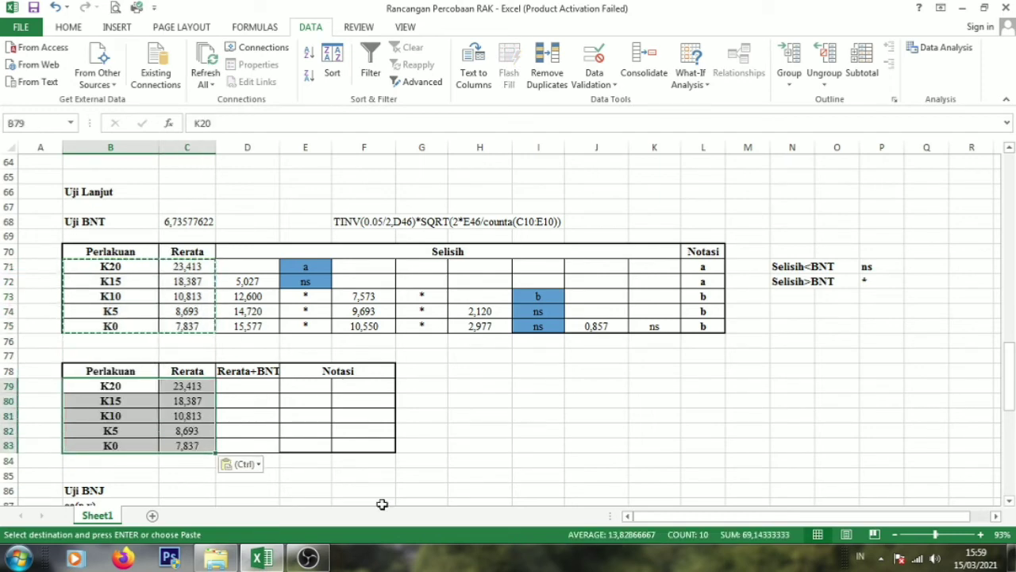
click(444, 465)
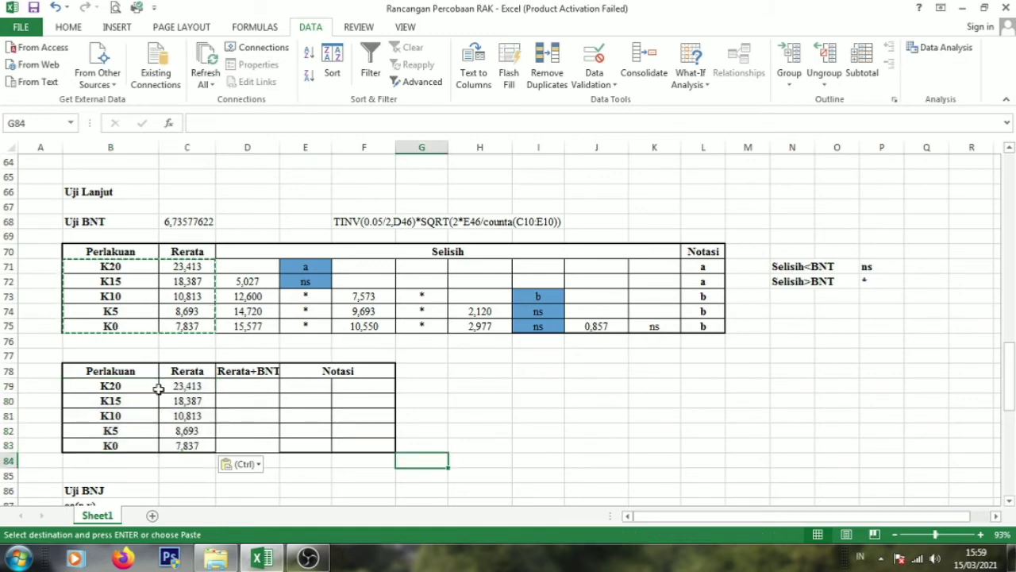
Step: Sort the treatments and means in B79:C83 by Rerata values, from smallest to largest
drag(136, 390, 170, 442)
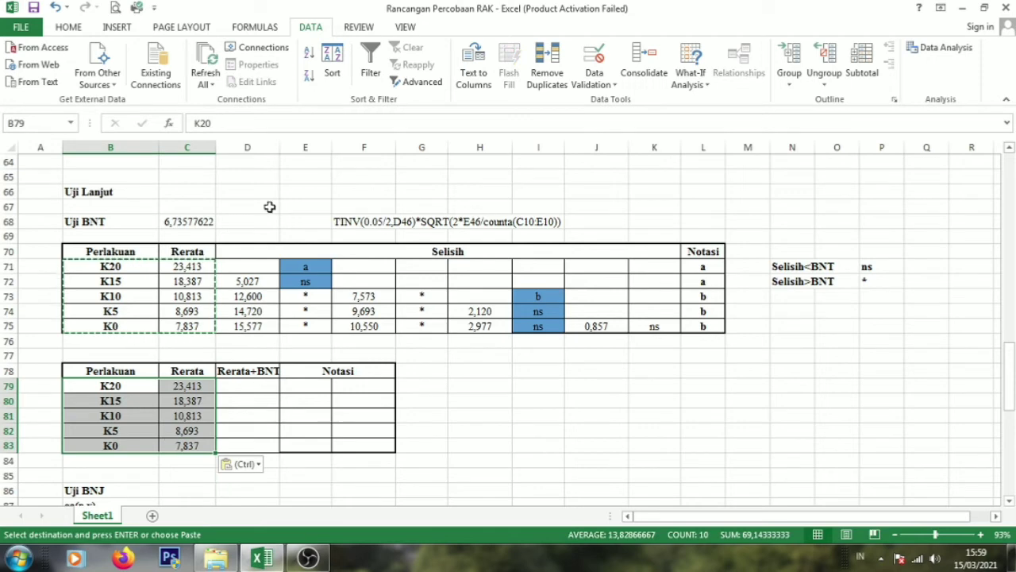
click(331, 63)
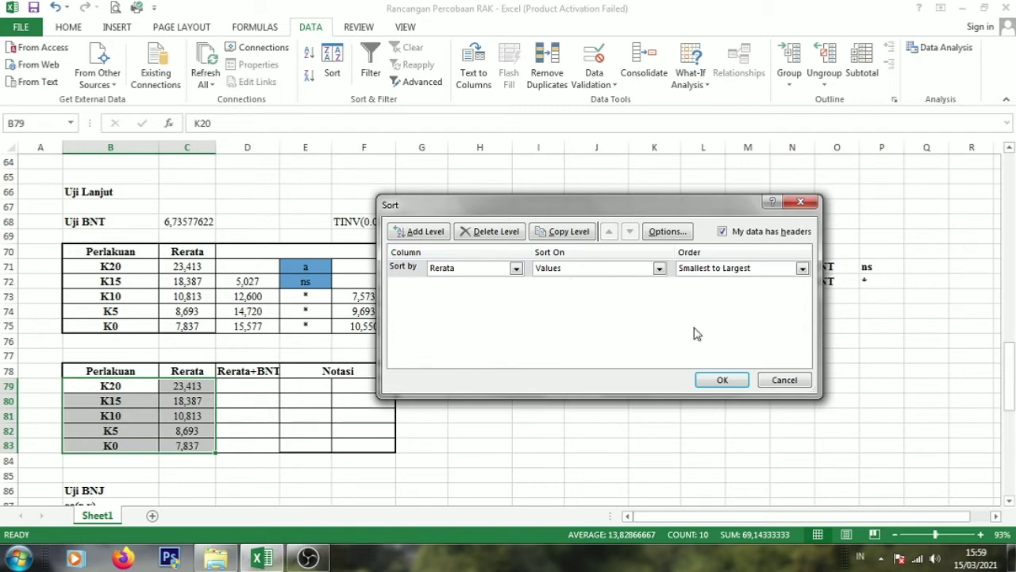
click(723, 380)
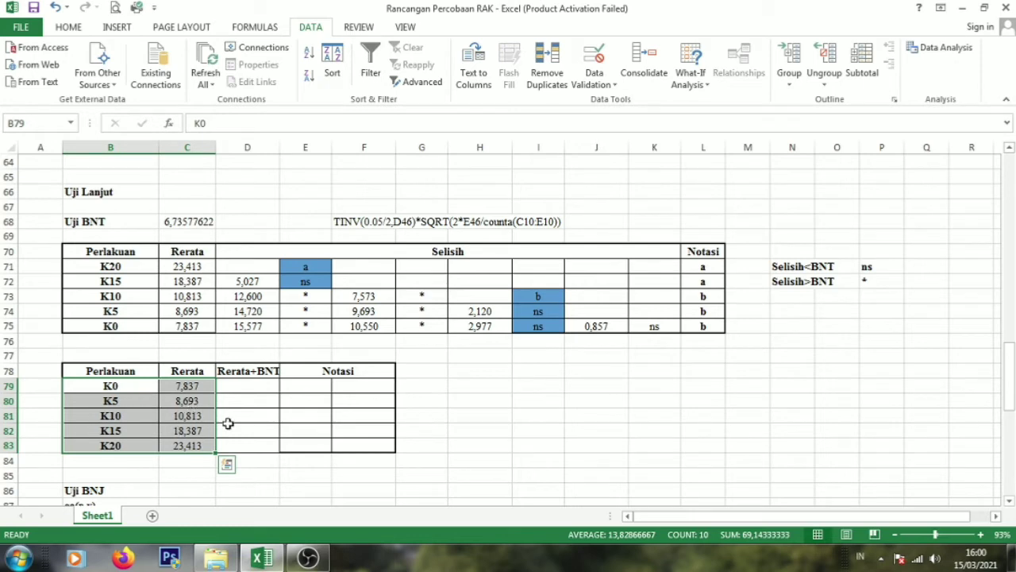
click(422, 389)
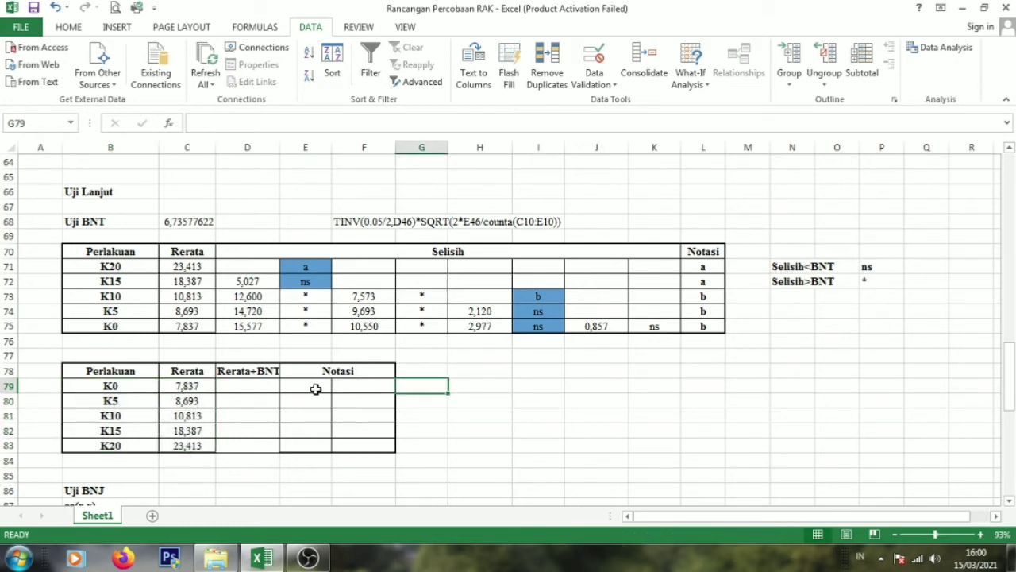
Step: Calculate the Rerata+BNT value for K0 in D79 with =C79+$C$68, keeping the BNT reference absolute
click(243, 388)
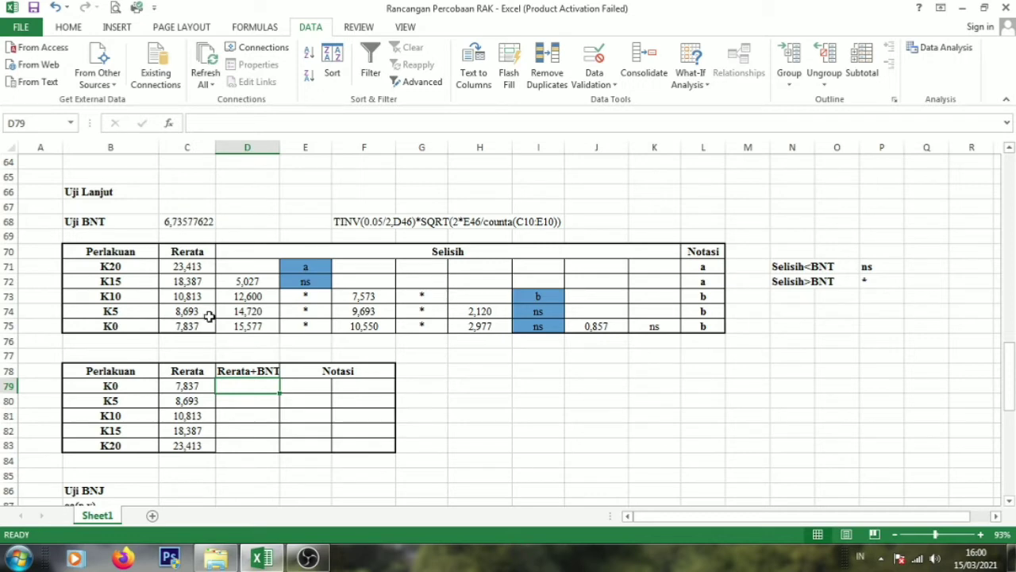
text(=)
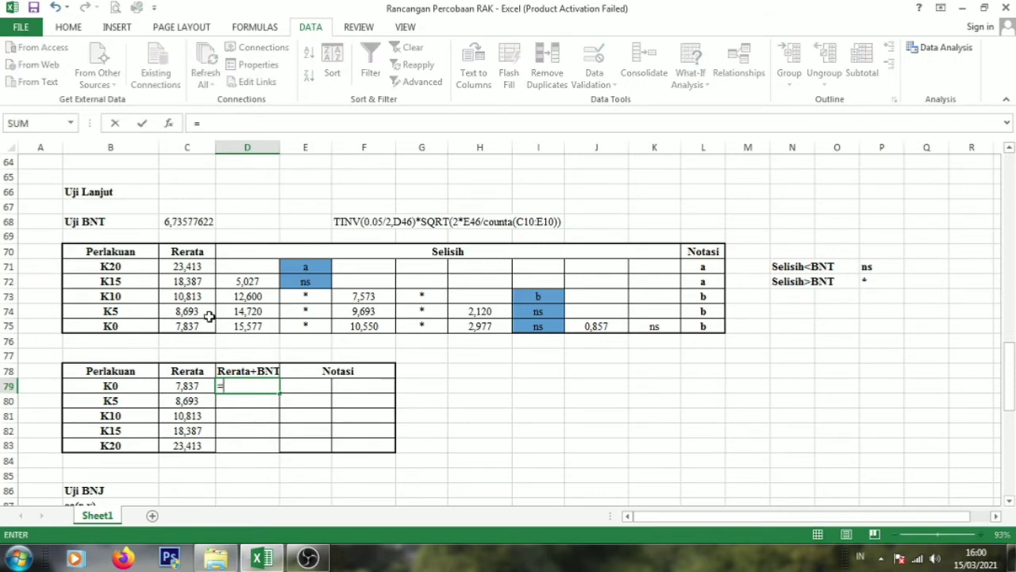
click(191, 386)
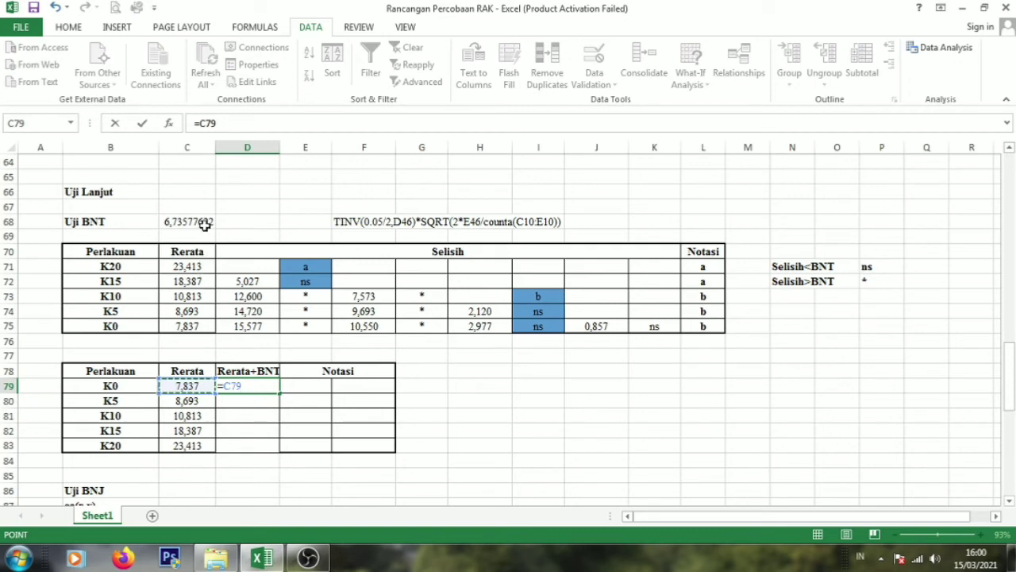
text(+)
click(203, 225)
key(F4)
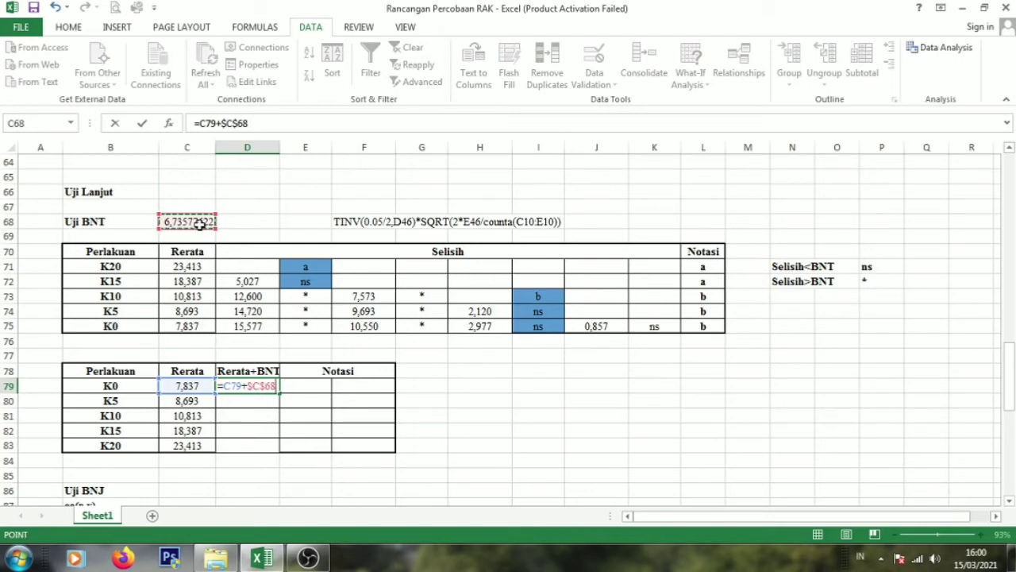
key(Return)
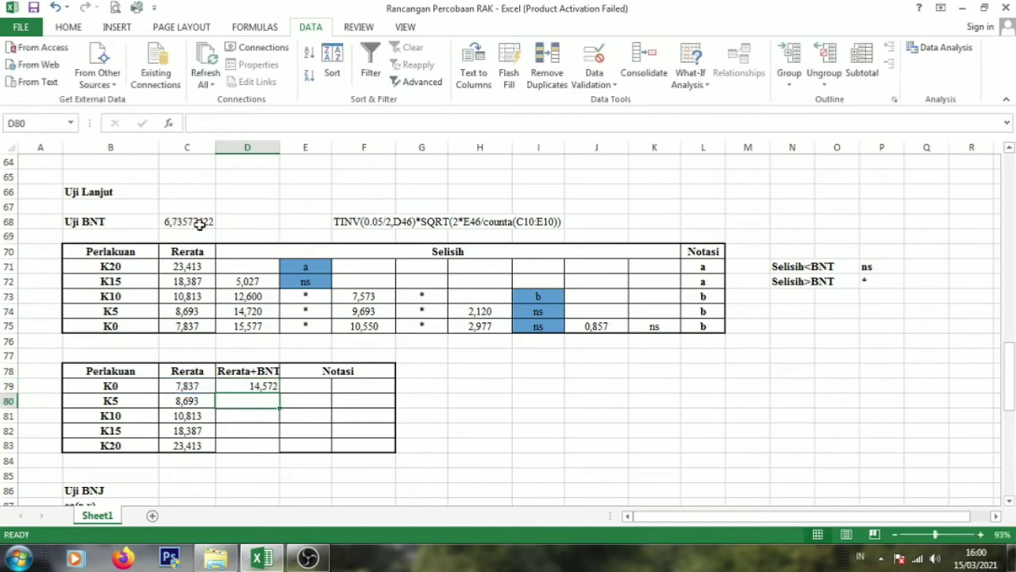
click(254, 388)
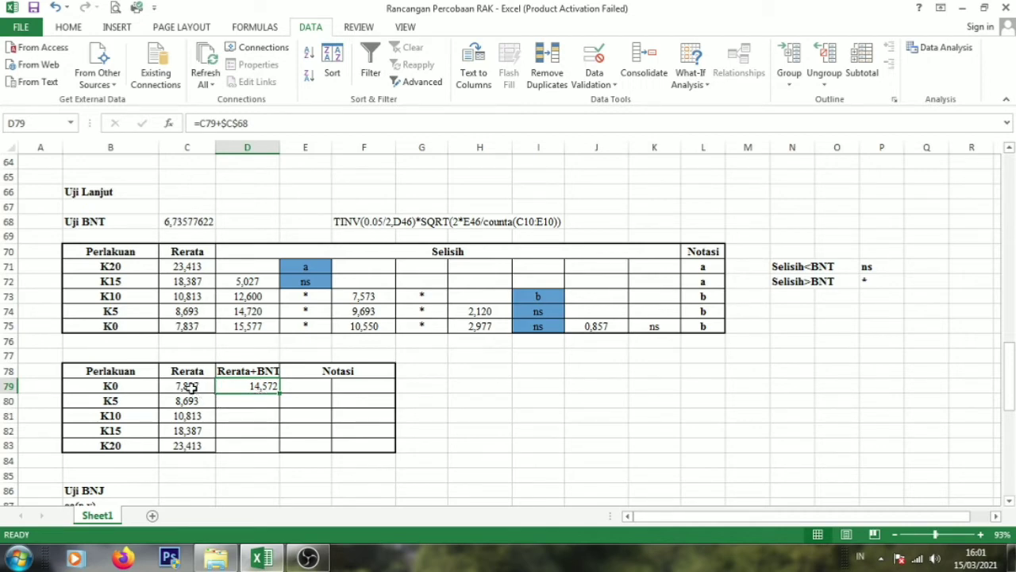
Step: Enter the letter a in the first Notasi column for K0, K5 and K10, cells E79:E81
click(309, 385)
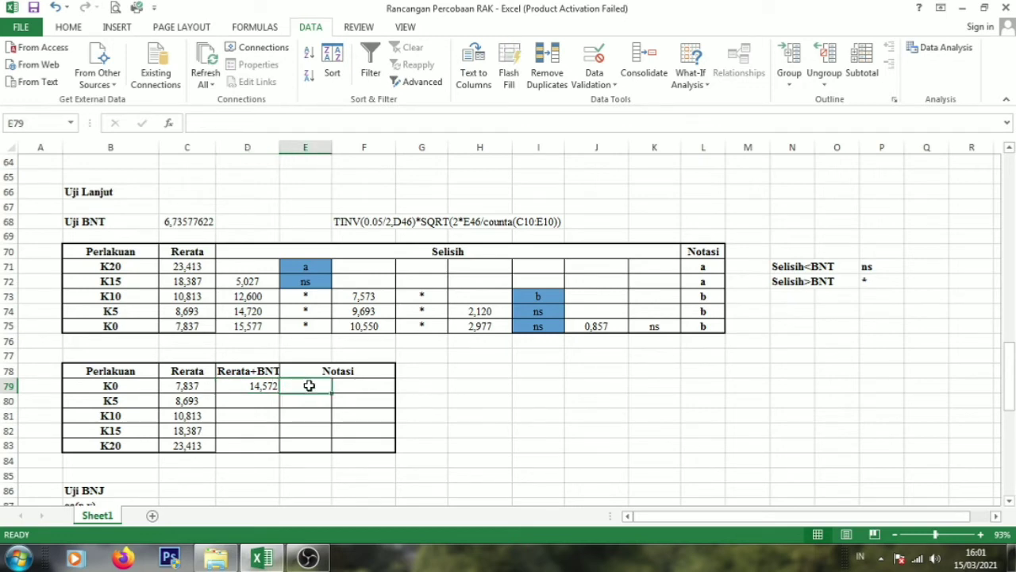
text(a)
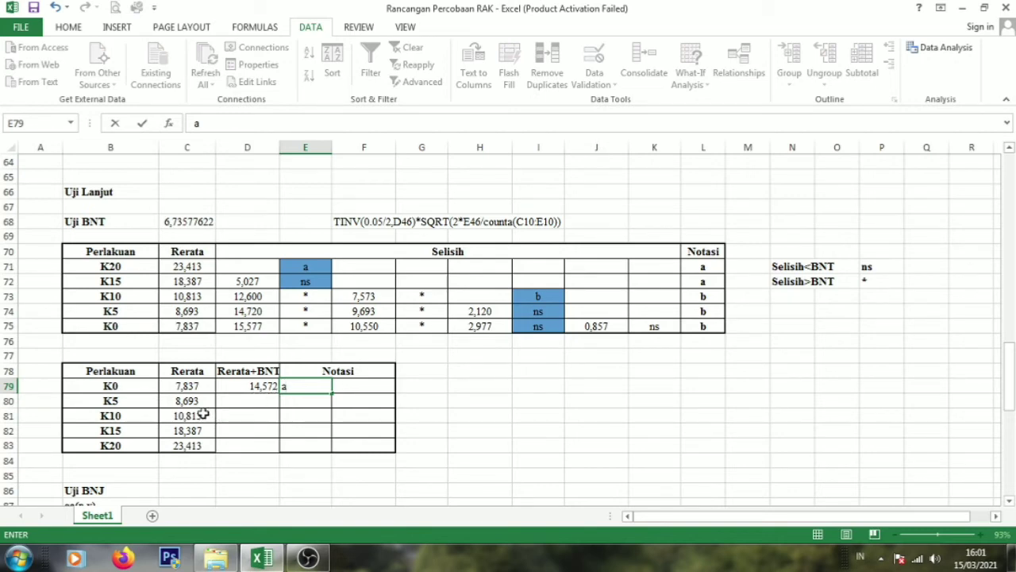
click(299, 403)
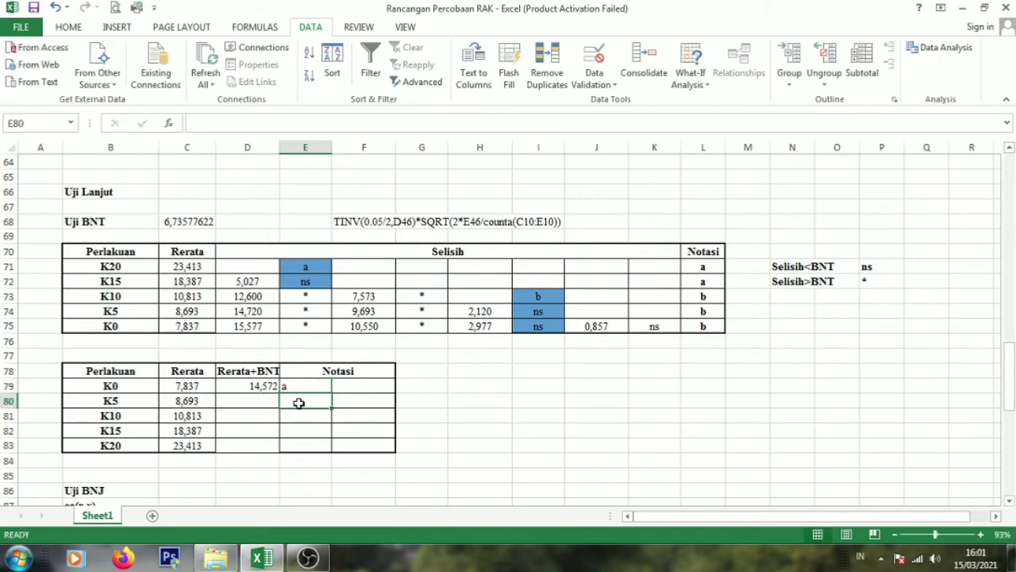
text(a)
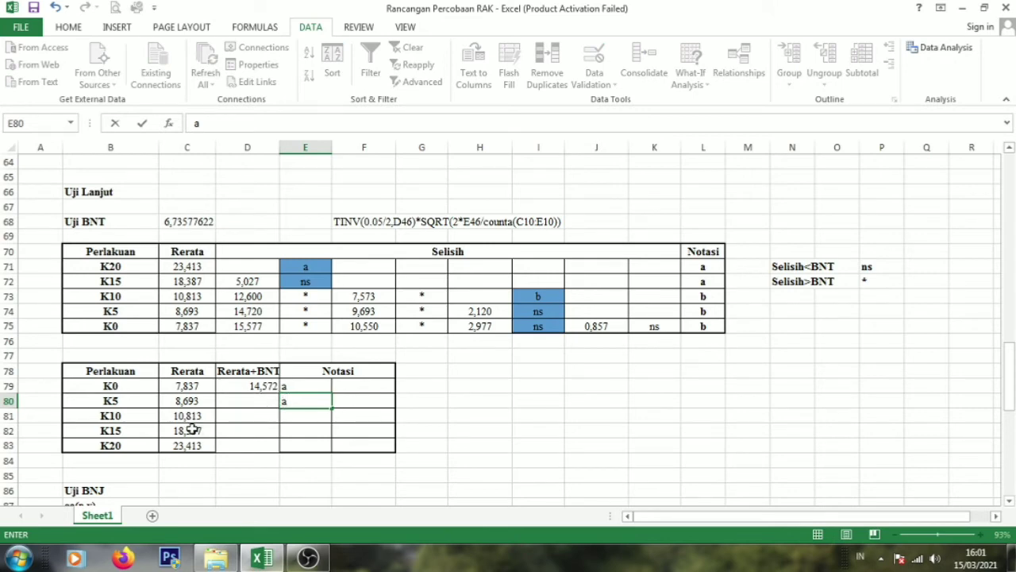
click(306, 418)
text(a)
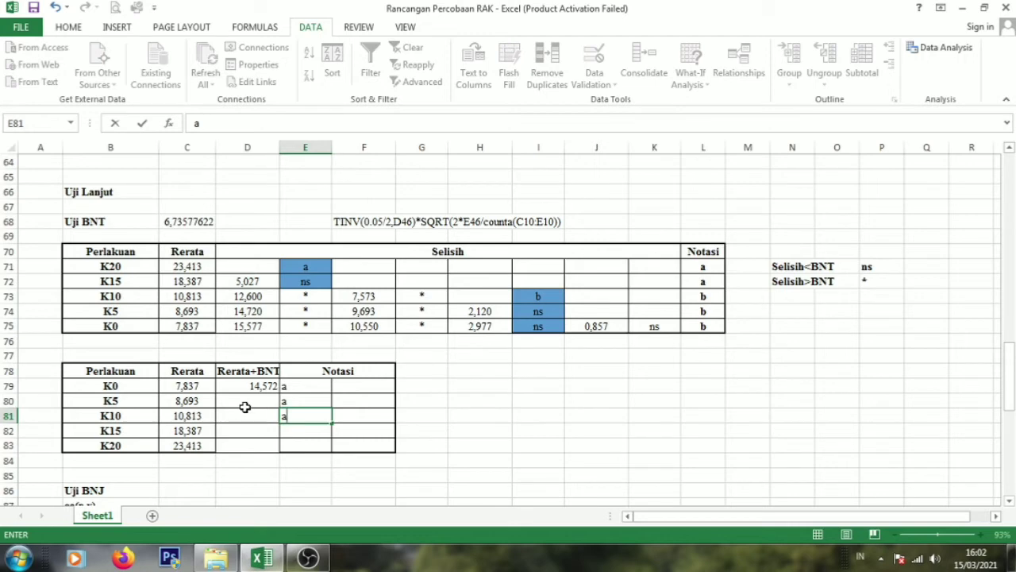
Step: Fill the Rerata+BNT formula from D79 down to D80 and change the K5 notation in E80 to ab
click(264, 387)
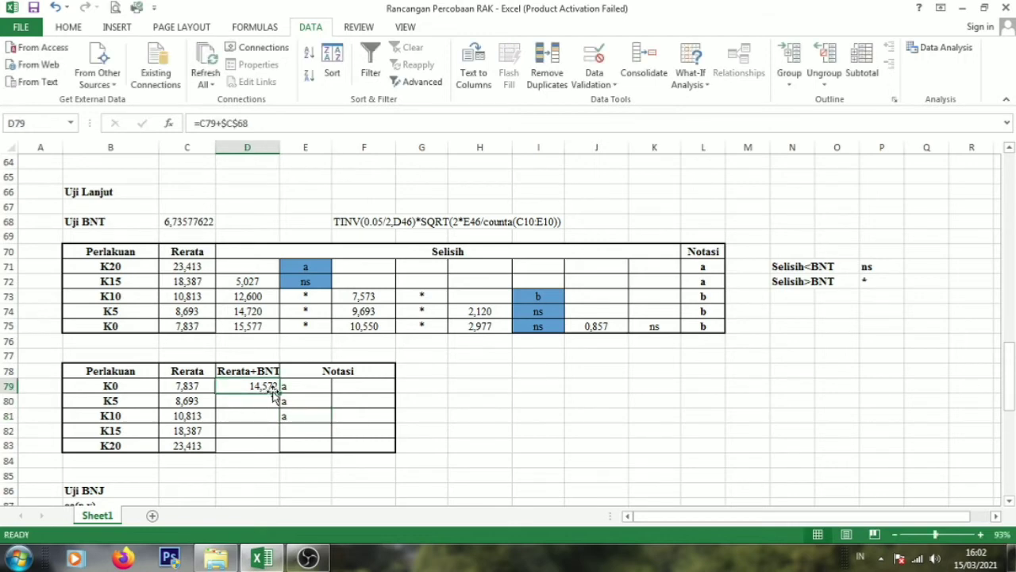
drag(278, 393, 282, 406)
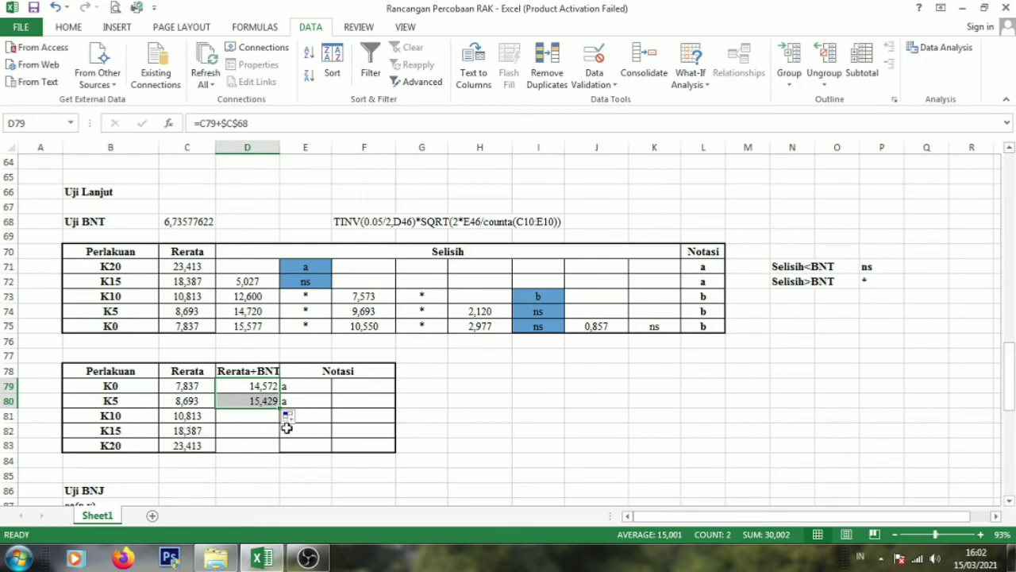
click(316, 408)
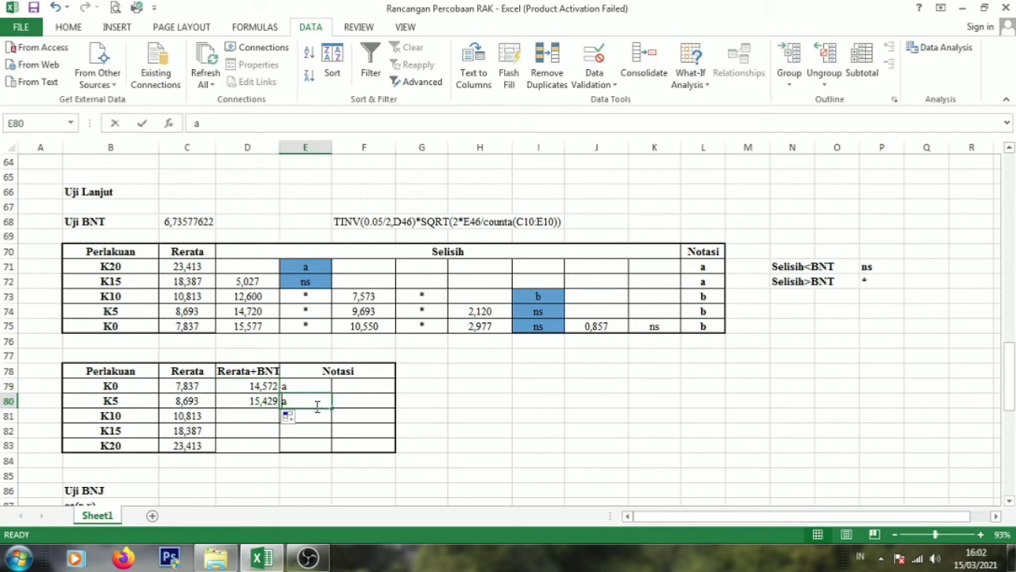
text(ab)
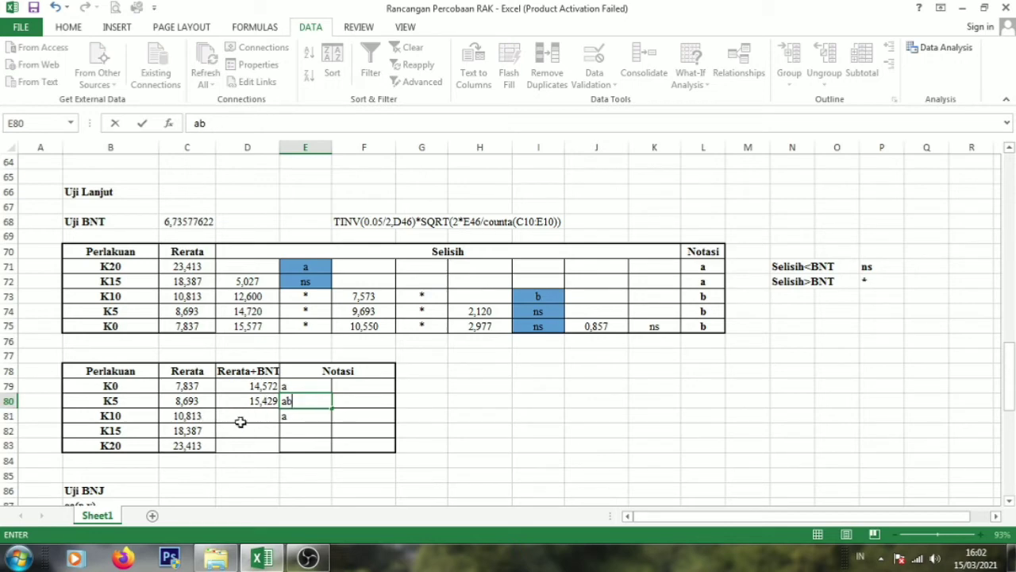
Step: Change the first-column Notasi letters for K5 and K10, cells E80 and E81, to a single a
click(308, 419)
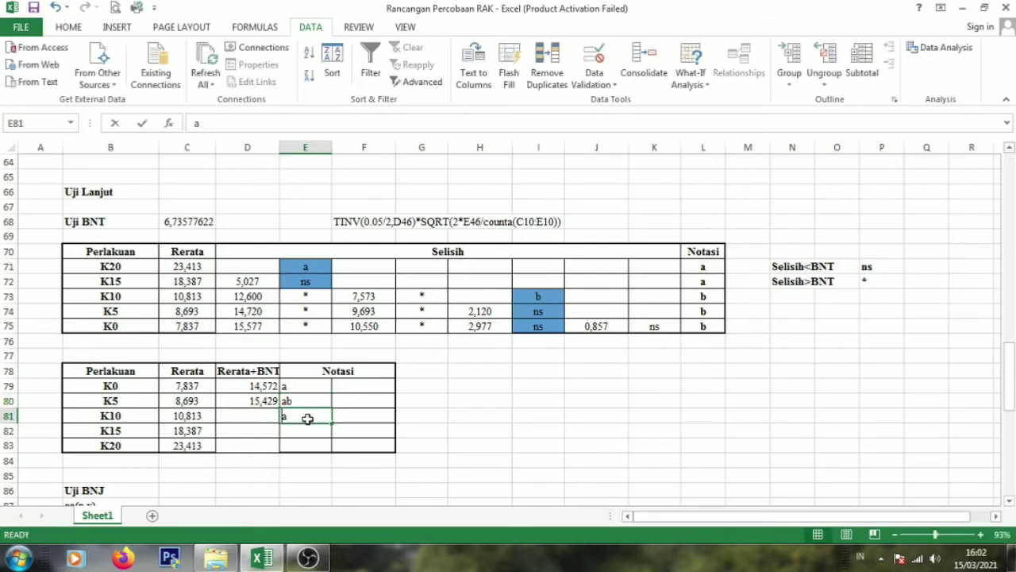
text(a)
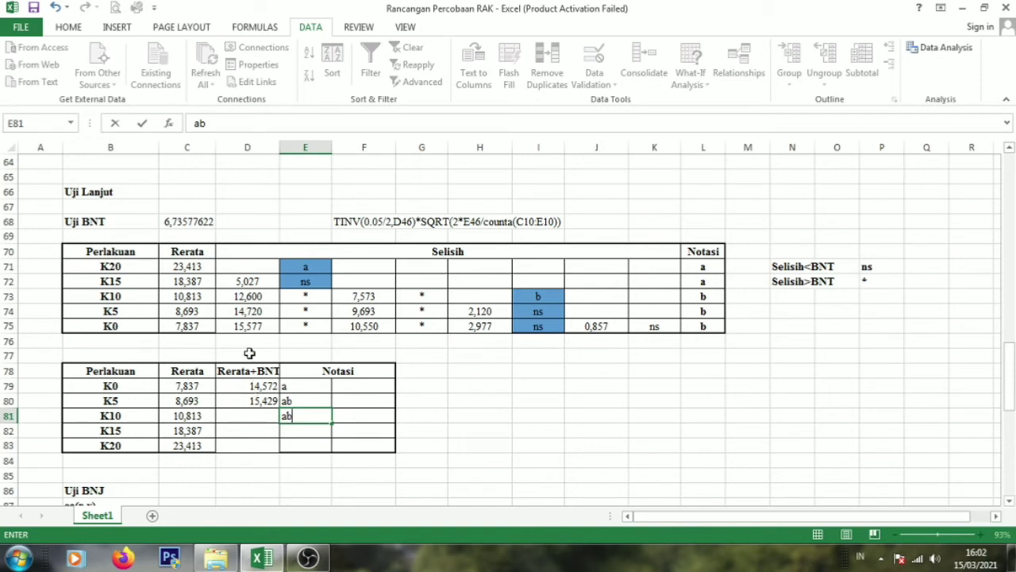
click(295, 397)
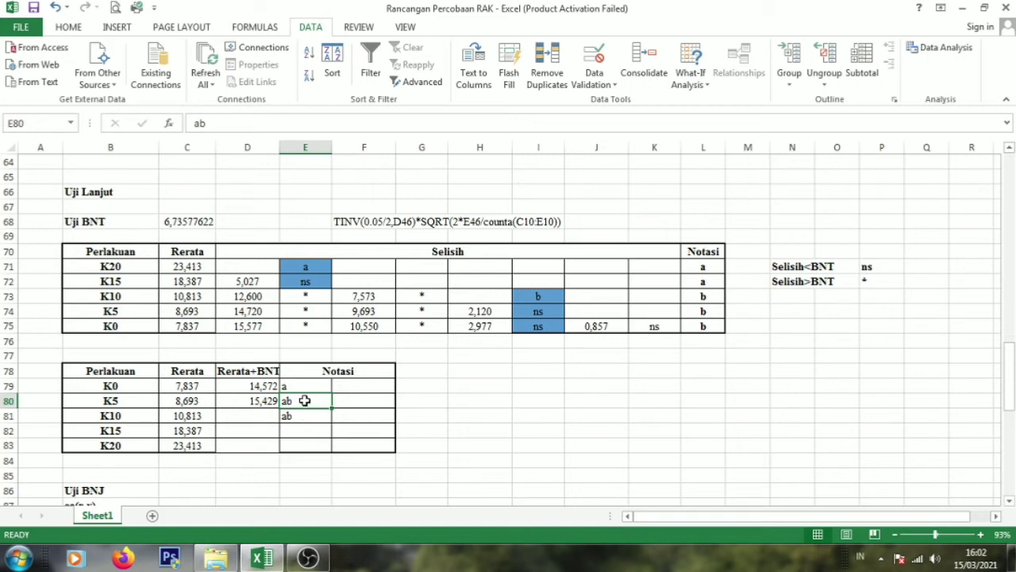
drag(304, 401, 304, 415)
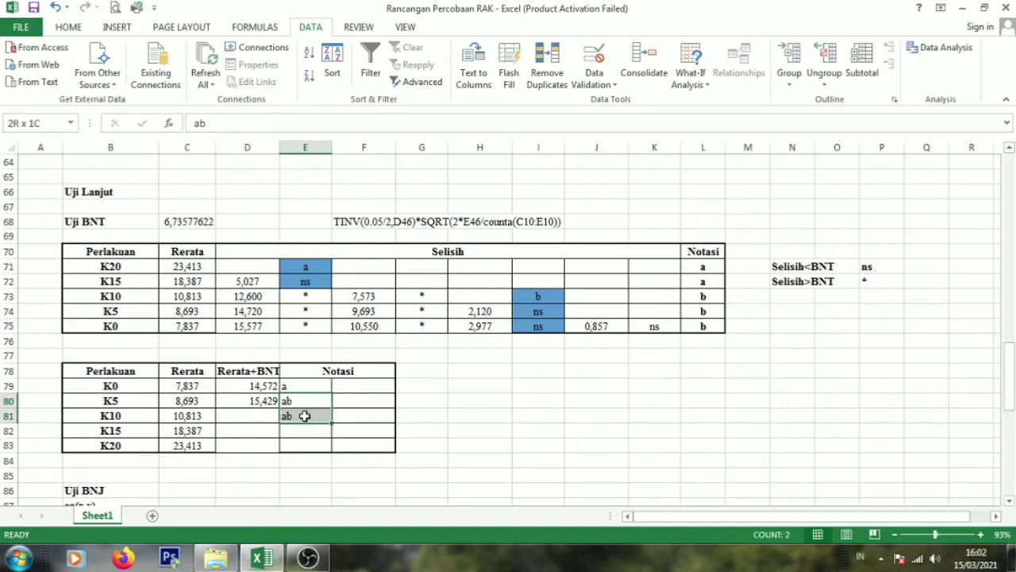
text(a)
click(304, 416)
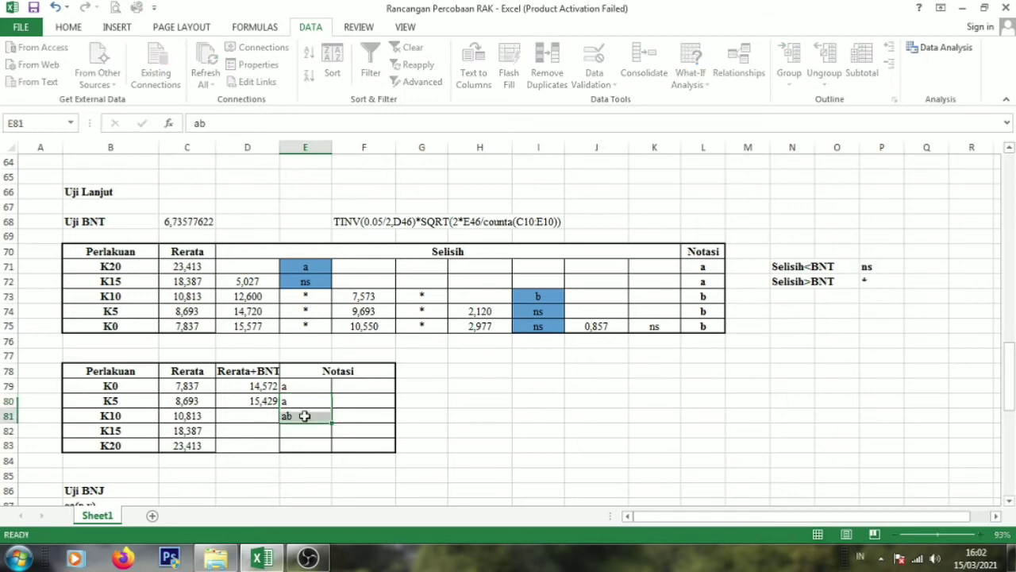
text(a)
Step: Fill the Rerata+BNT formula from D80 down through the K10 and K15 rows, cells D81:D82
click(240, 416)
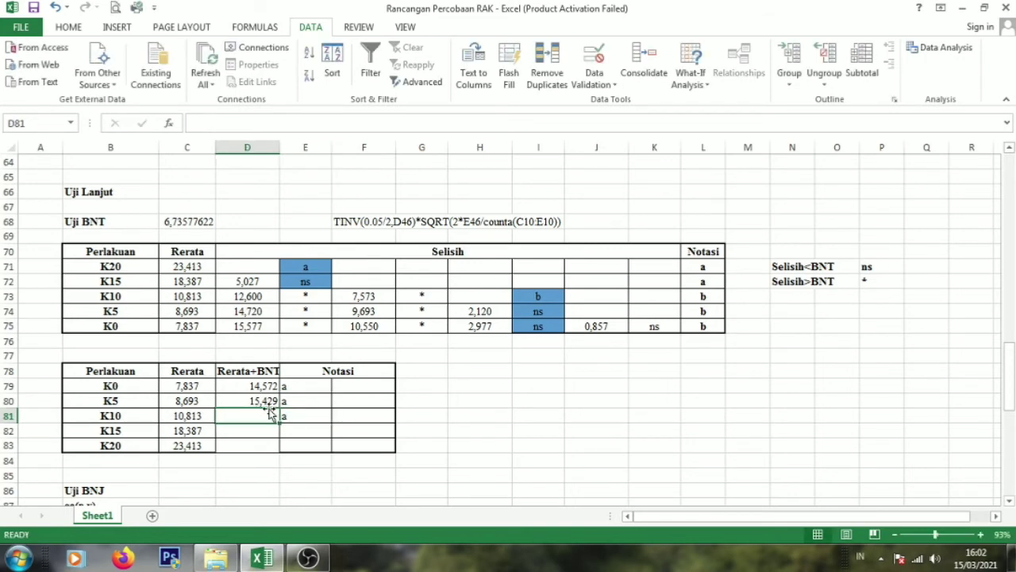
click(268, 403)
drag(279, 407, 284, 424)
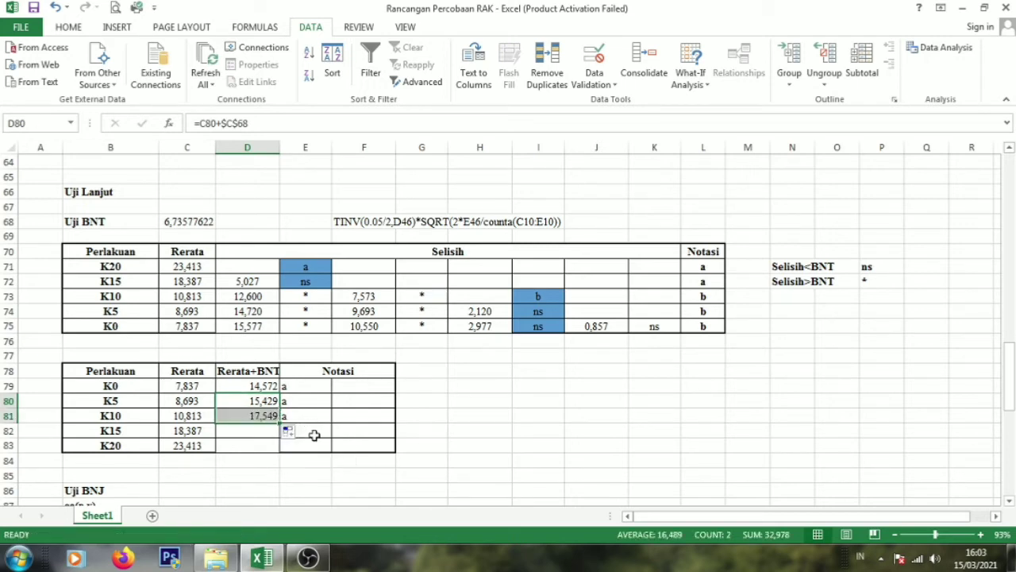
click(307, 419)
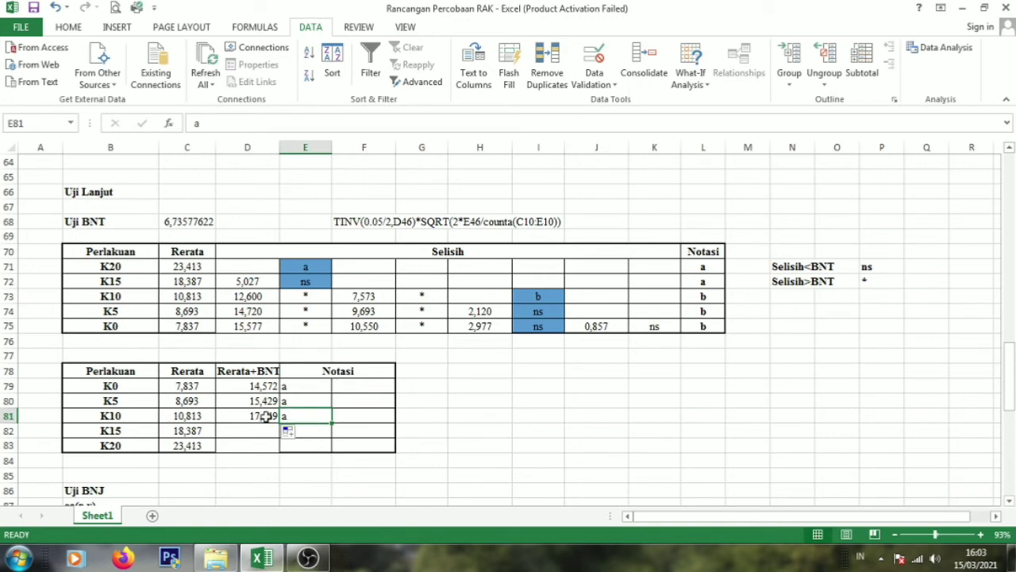
click(267, 418)
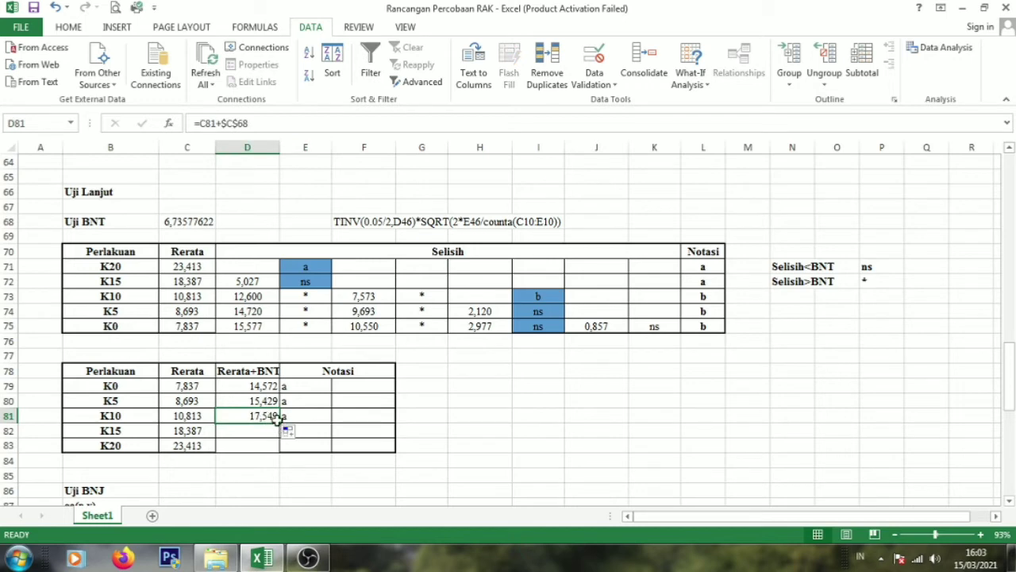
drag(277, 425, 278, 433)
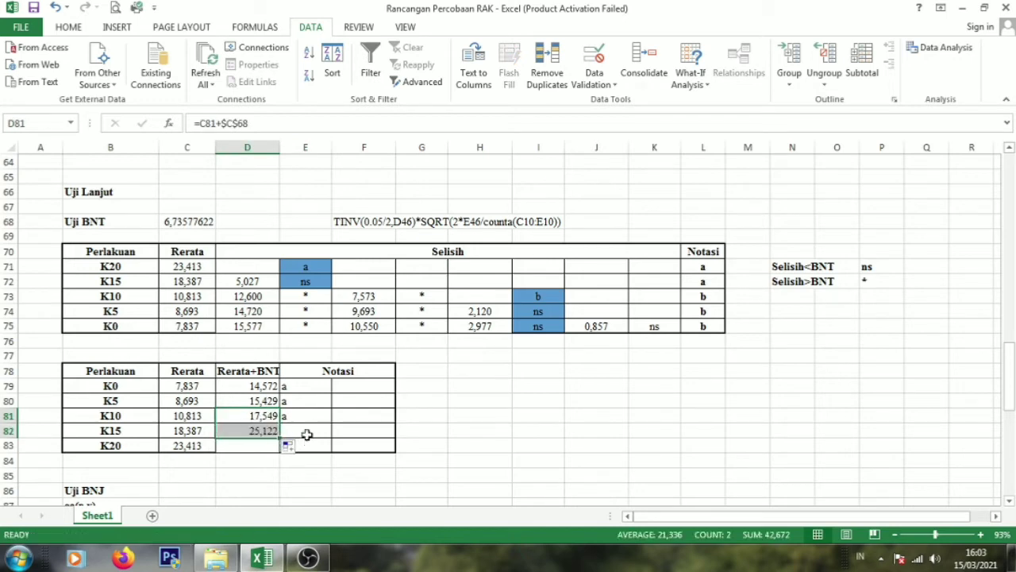
Step: Enter the letter b in the first Notasi column for K15 and K20, cells E82:E83
click(307, 433)
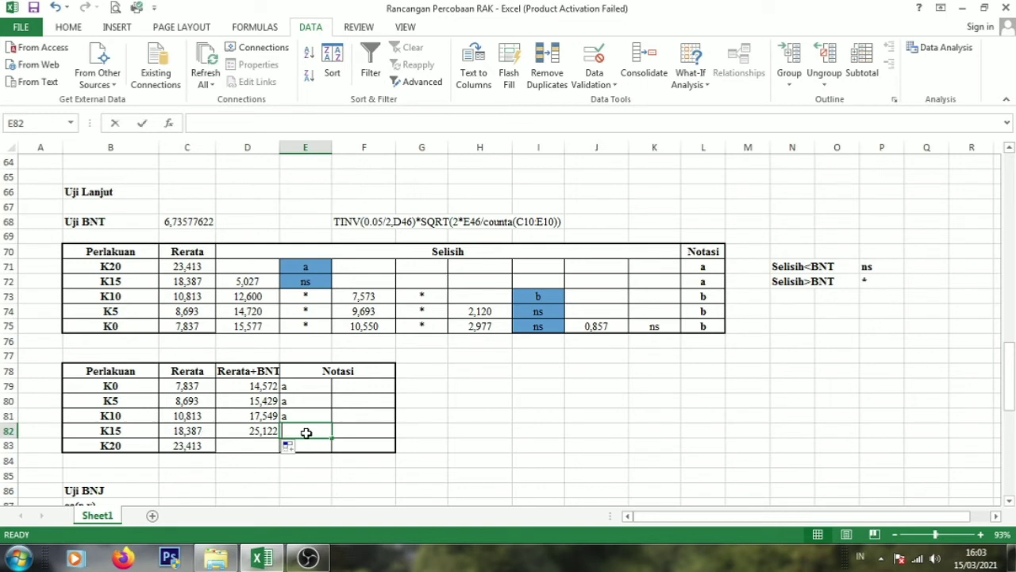
text(b)
click(263, 447)
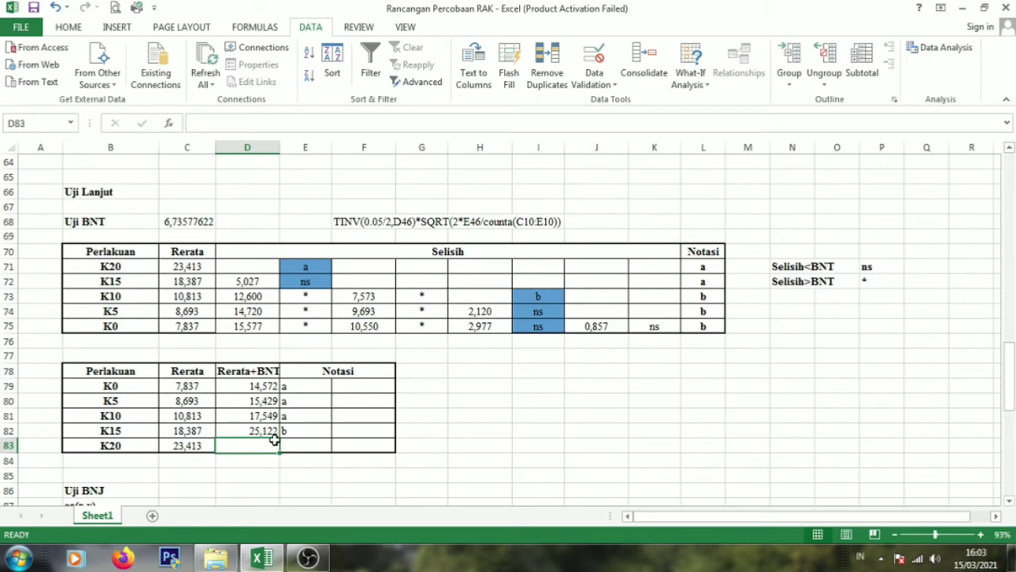
click(287, 446)
text(b)
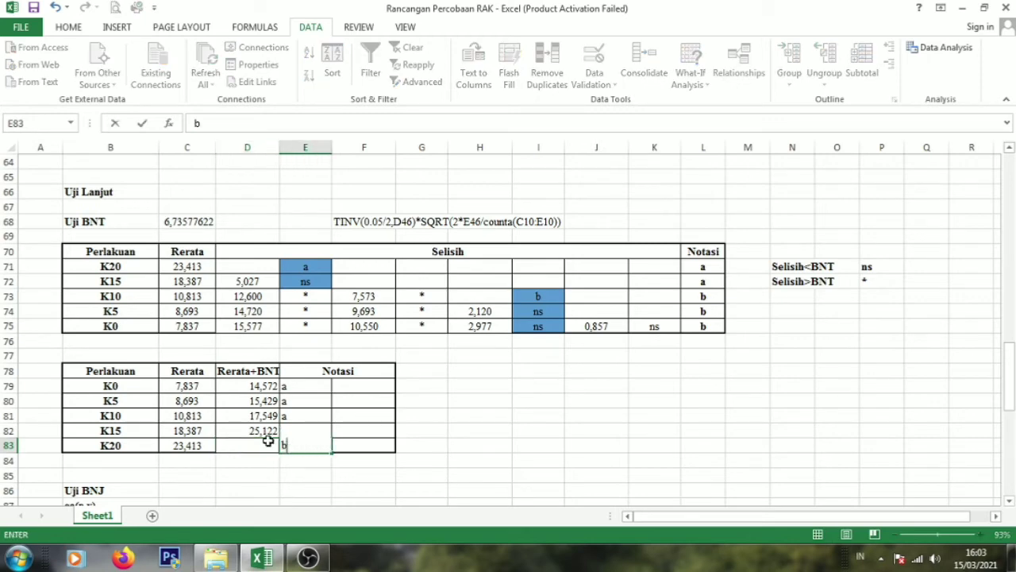
Step: Fill the Rerata+BNT formula from D82 down to the K20 row in D83
click(274, 431)
drag(278, 437, 282, 448)
click(340, 471)
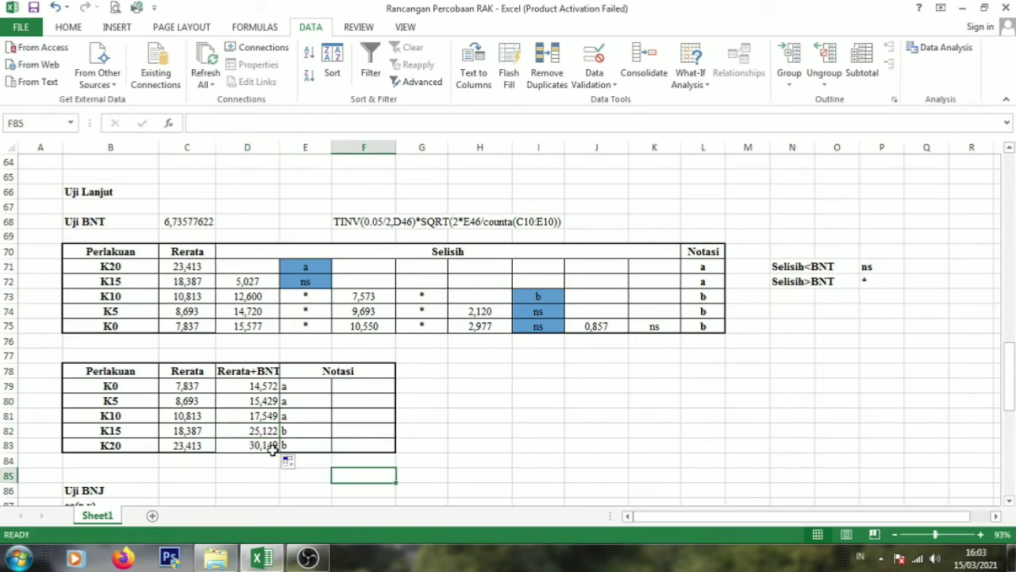
Step: Fill the second Notasi column with b for K0, K5 and K10 in F79:F81 and a for K15 and K20 in F82:F83
click(308, 449)
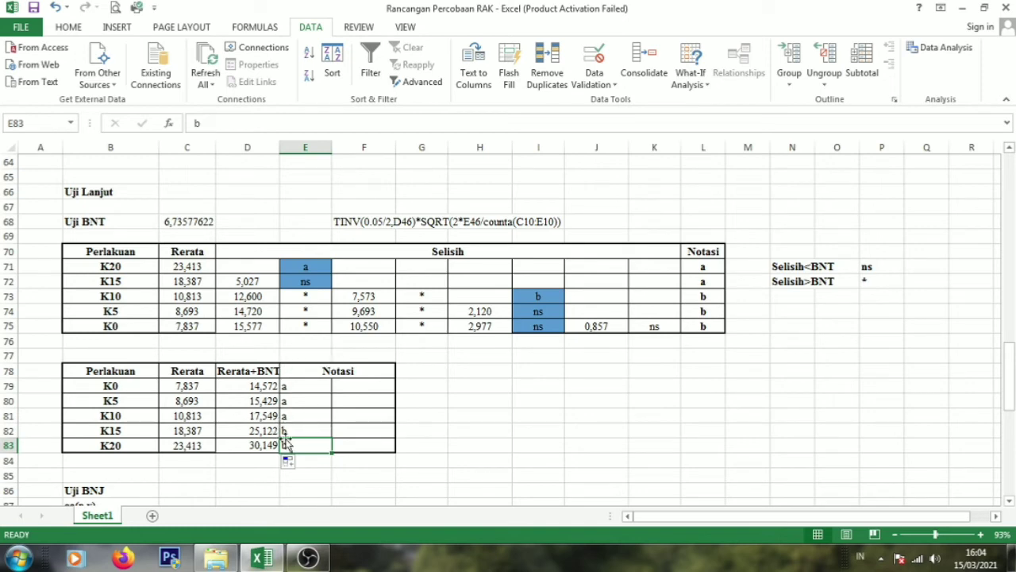
click(362, 449)
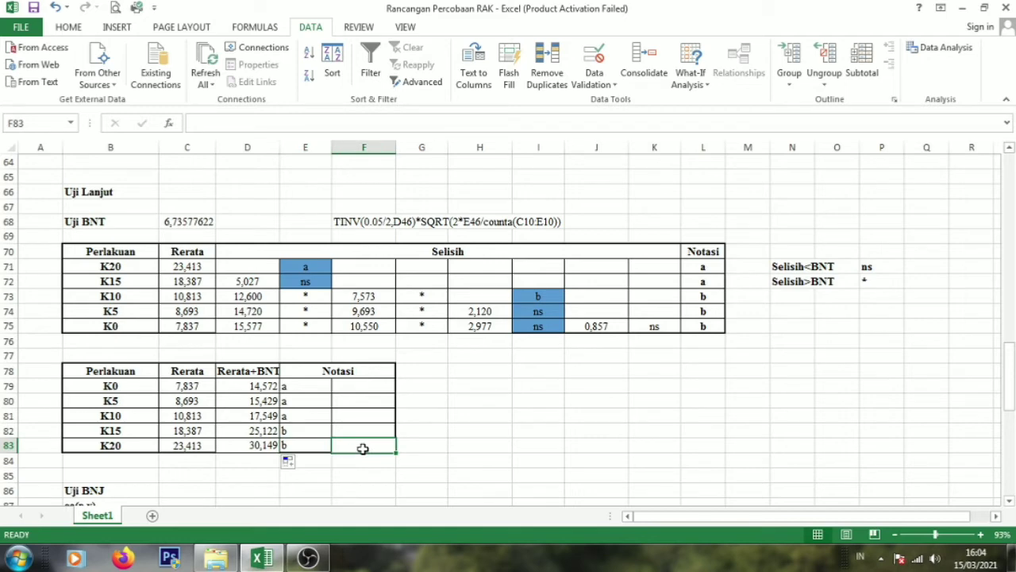
click(368, 388)
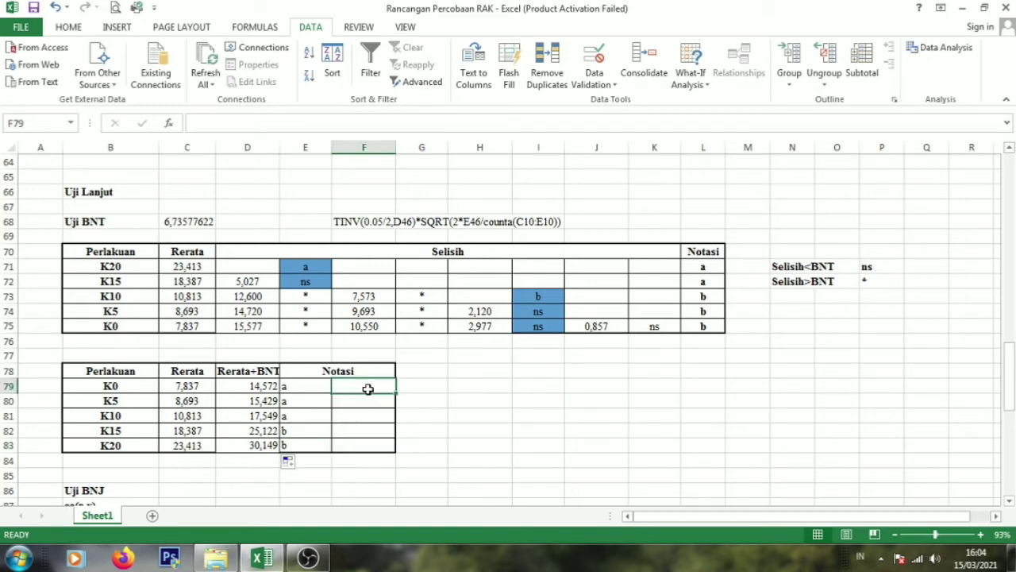
text(b)
key(Return)
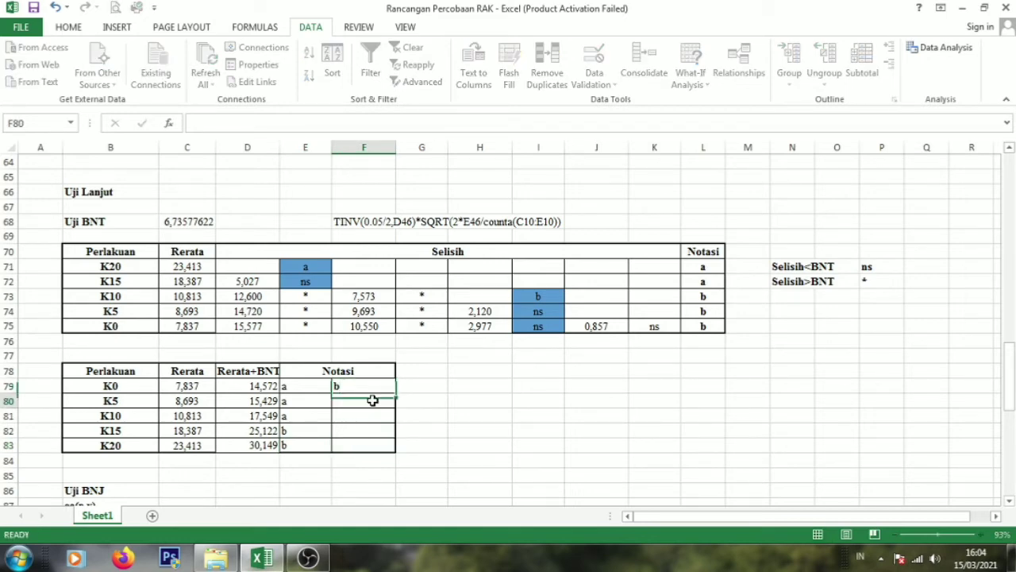
text(b)
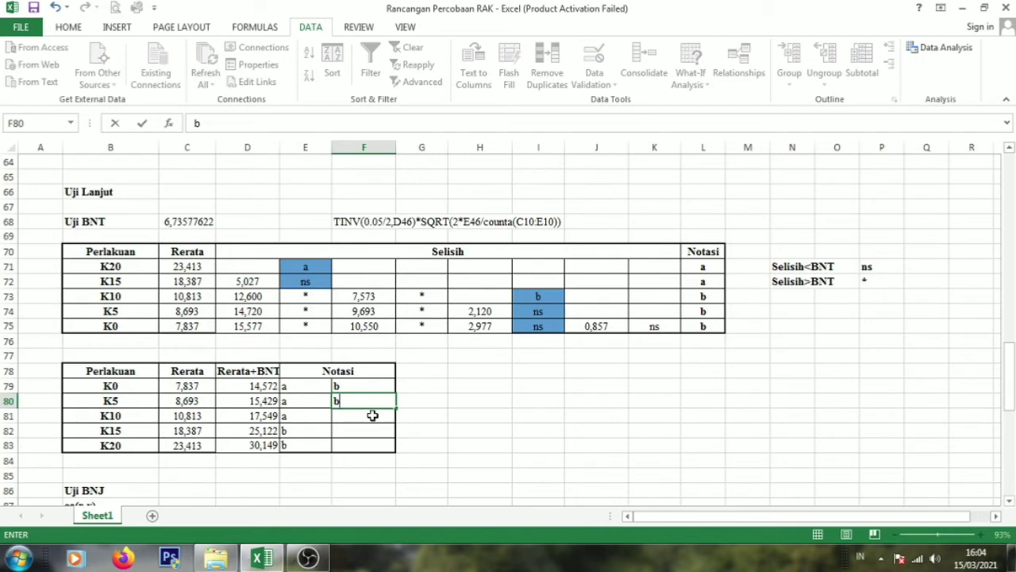
key(Return)
text(b)
key(Return)
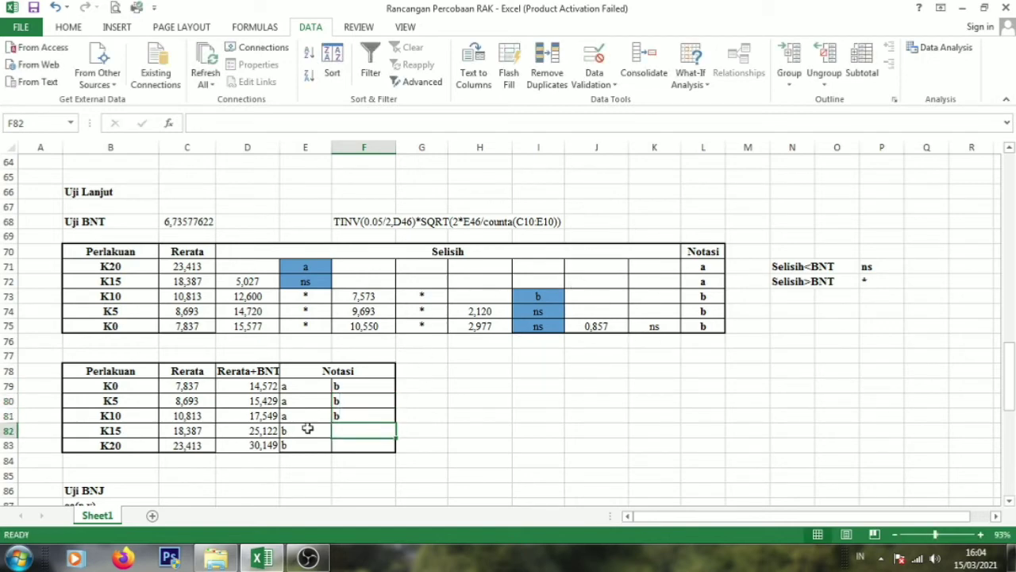
text(a)
drag(353, 439, 353, 452)
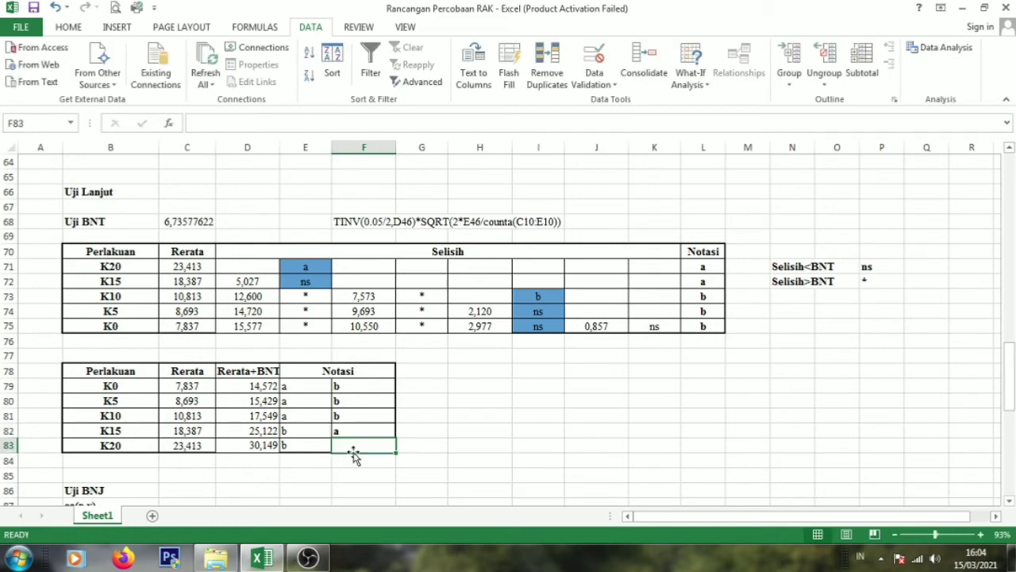
click(564, 419)
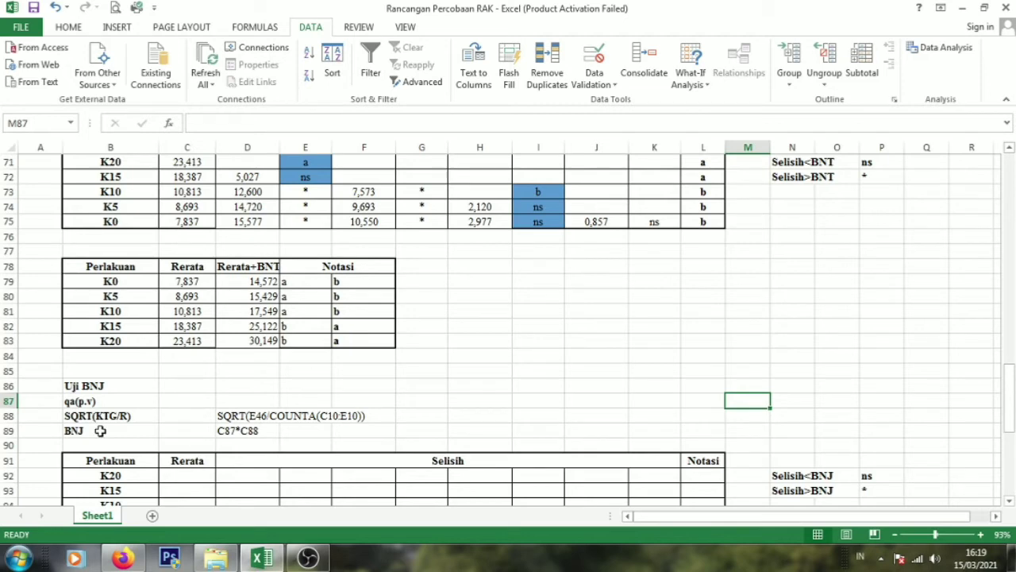
Step: Look up the qa(p.v) value using the ANOVA table and the q-table image in Firefox, and enter 4,89 in C87 of the Excel sheet
click(1012, 390)
drag(1014, 399, 1012, 309)
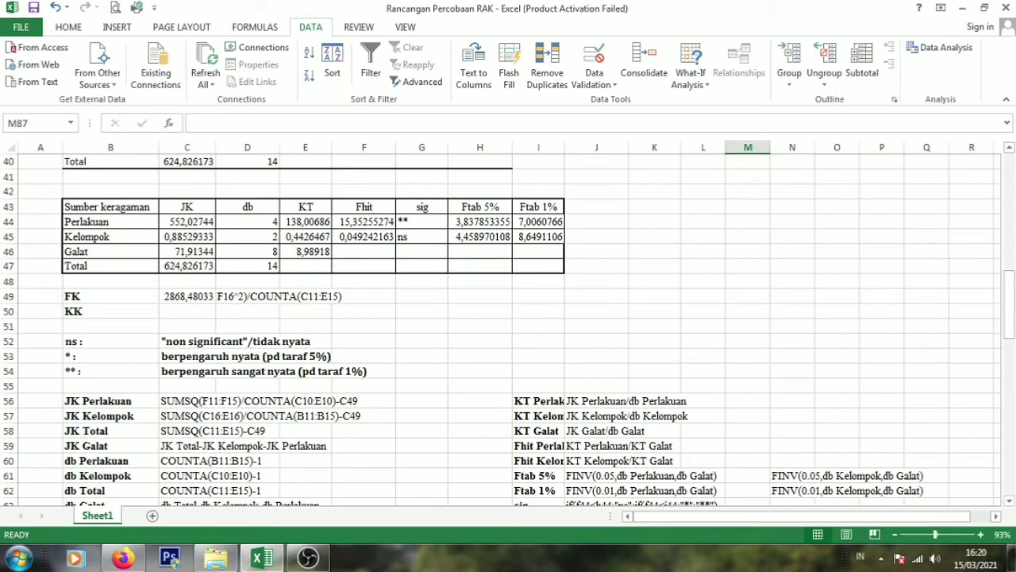
drag(1007, 305, 1010, 423)
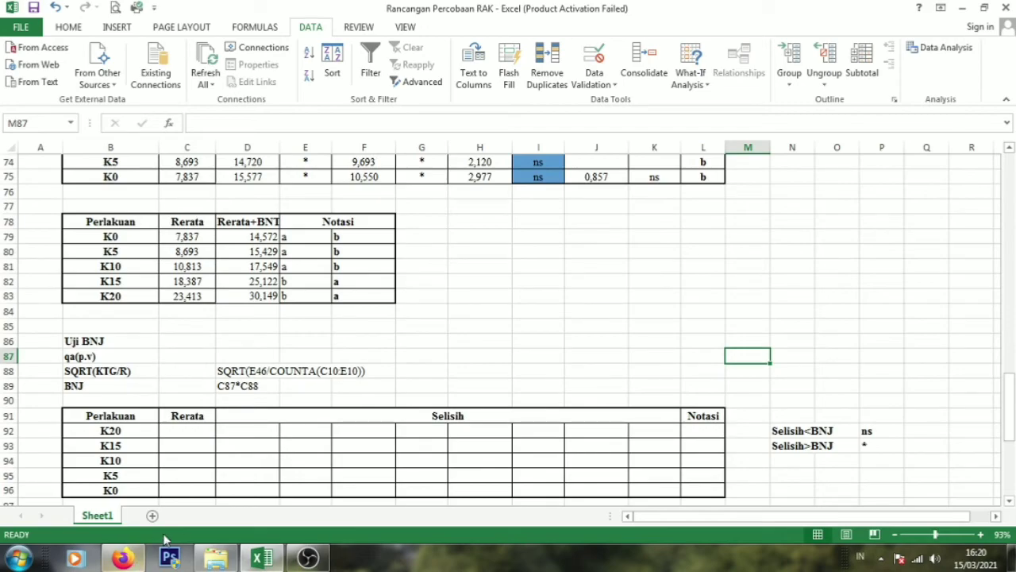
click(130, 561)
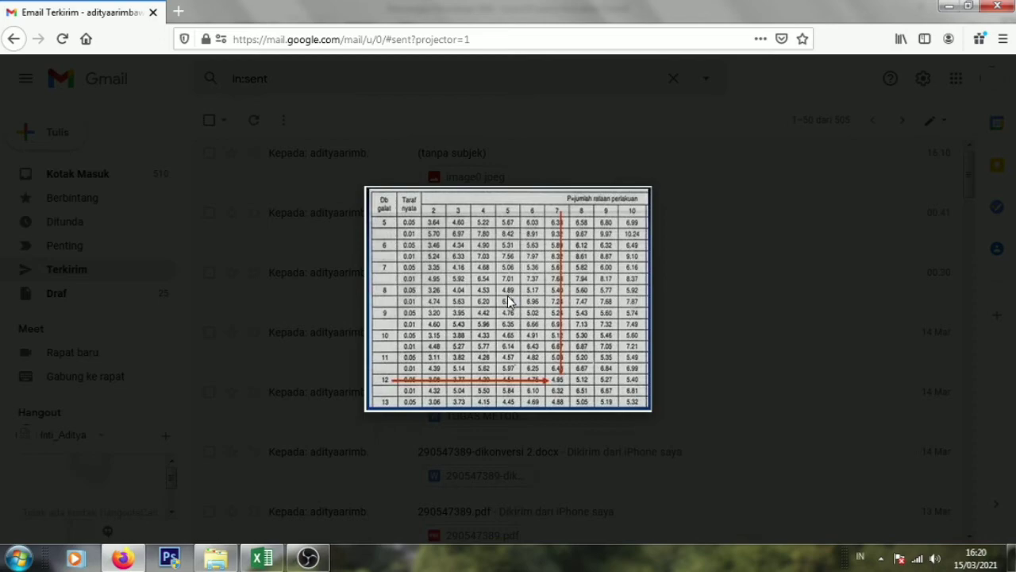
click(262, 559)
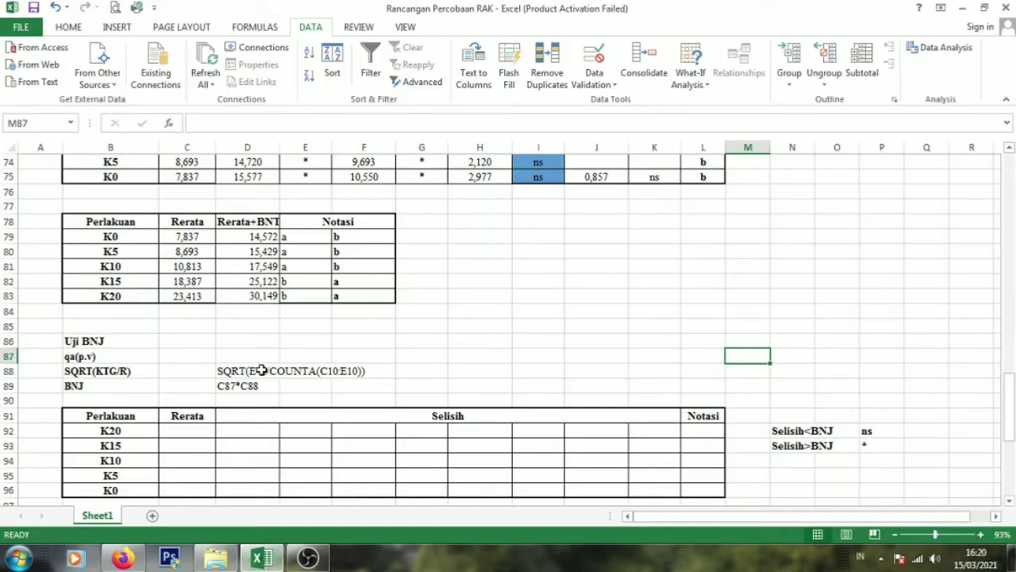
click(192, 357)
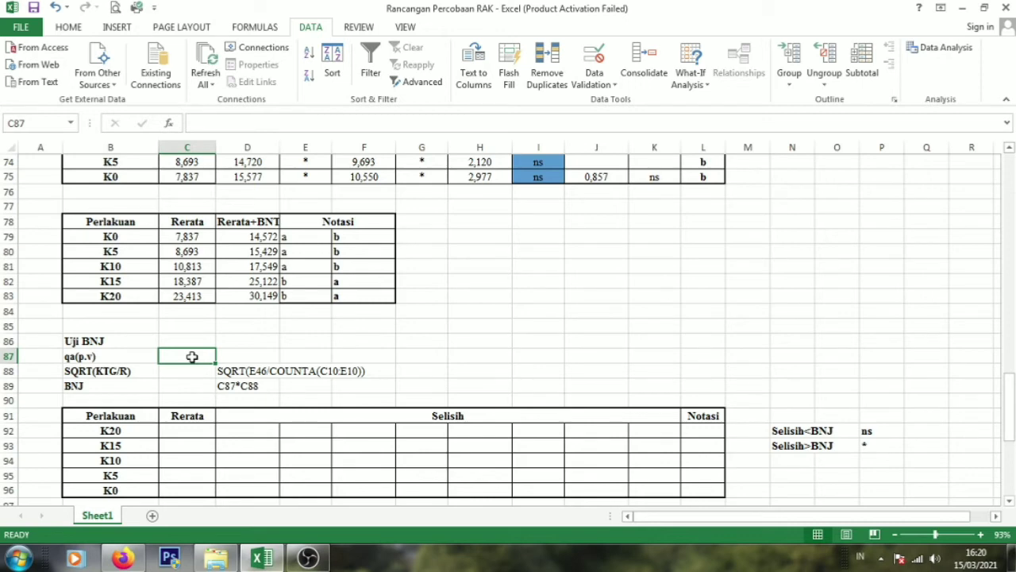
text(4,)
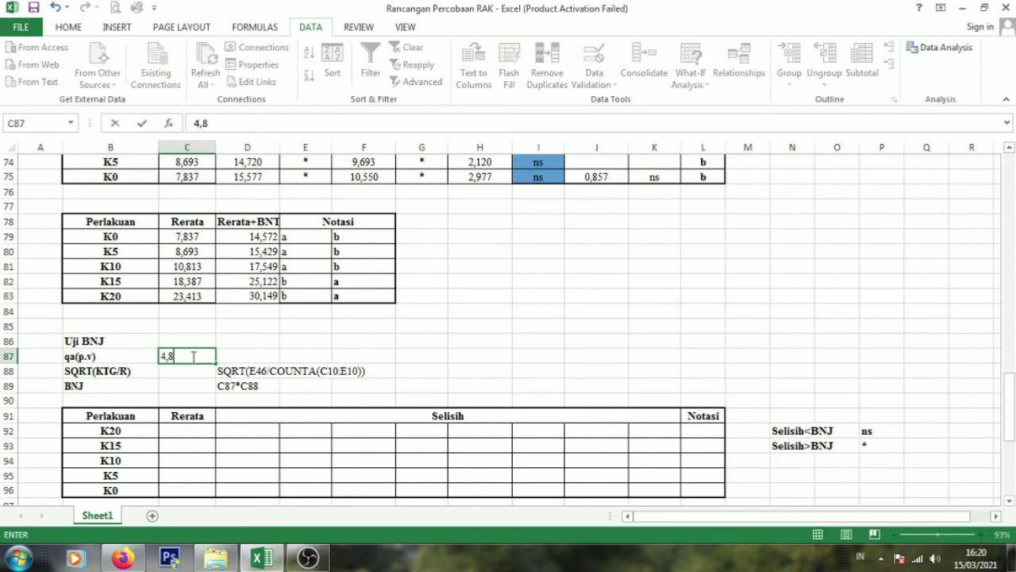
text(89)
key(Return)
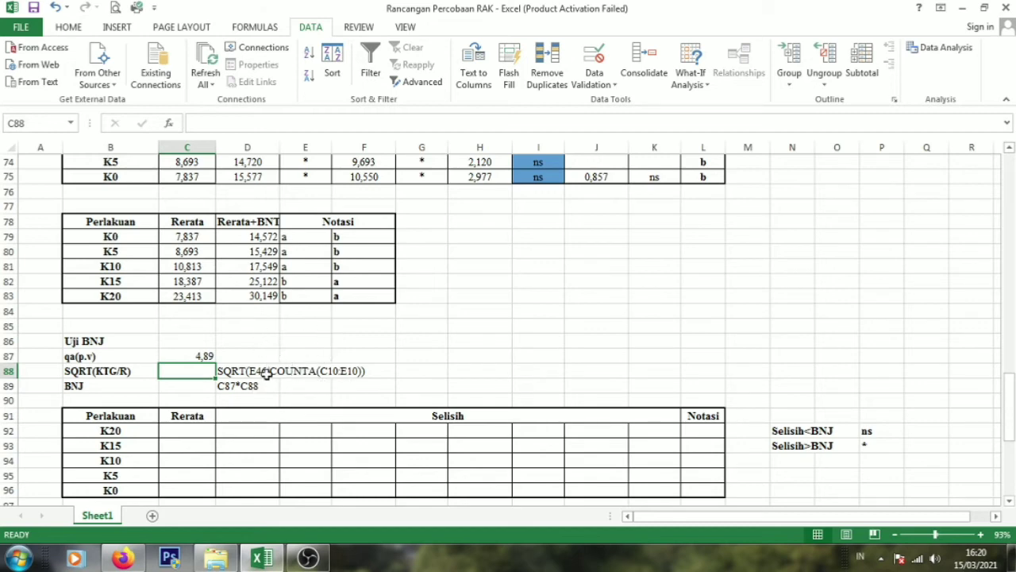
Step: Calculate SQRT(KTG/R) in C88 with the formula =SQRT(E46/COUNTA(C10:E10))
text(=sq)
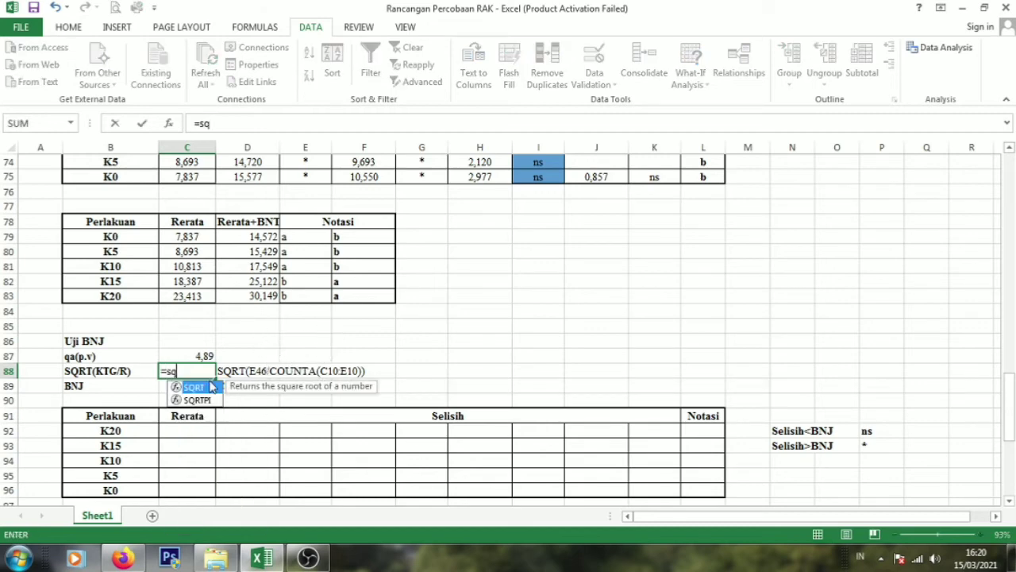
double_click(195, 387)
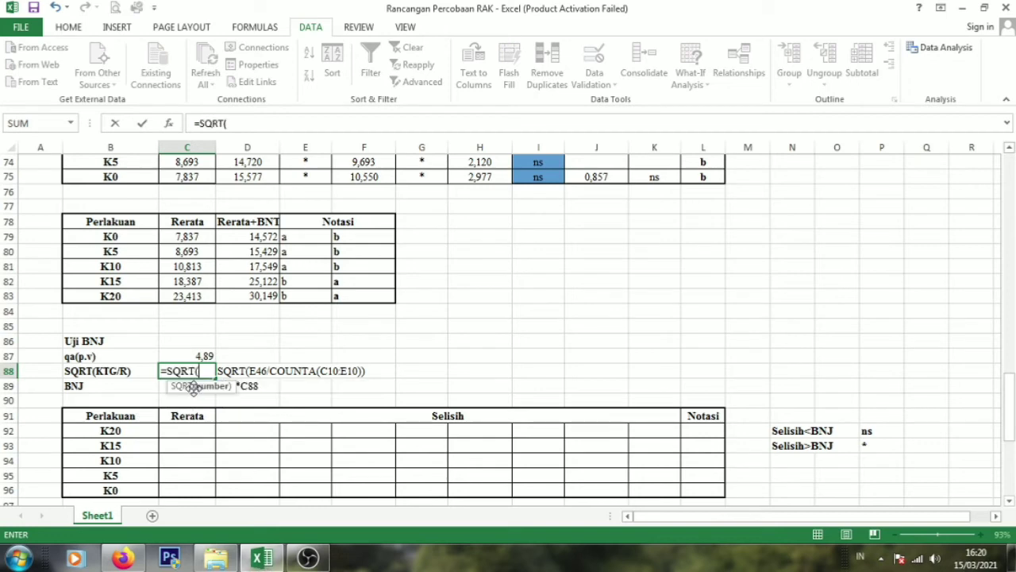
drag(1009, 421, 1008, 227)
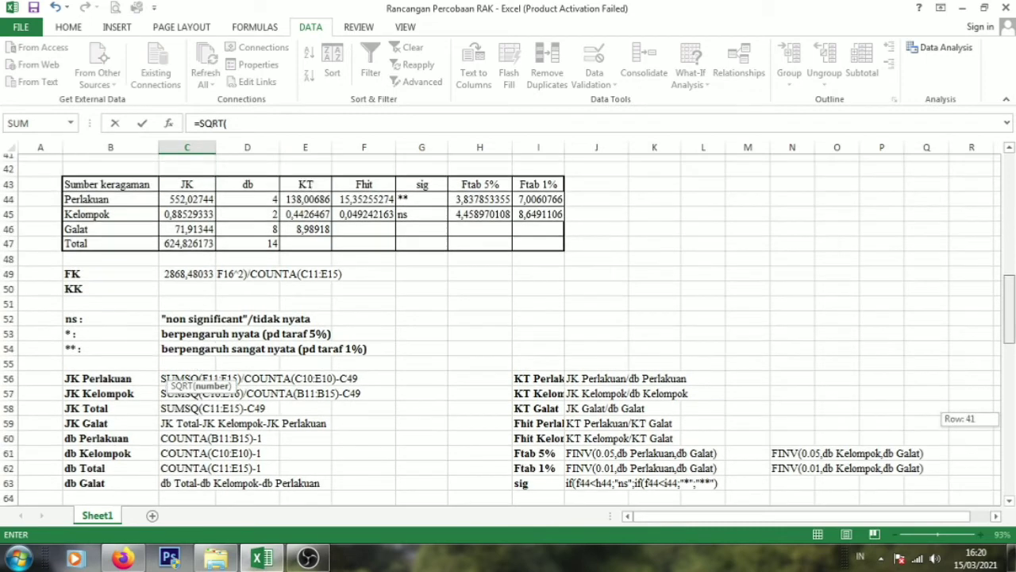
click(313, 223)
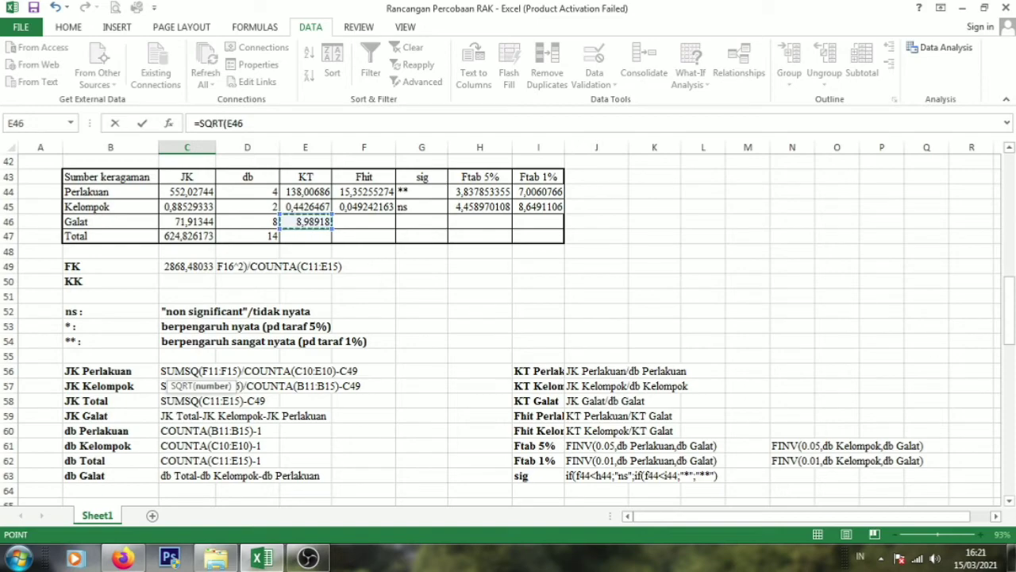
drag(1008, 311, 1009, 412)
text(/count)
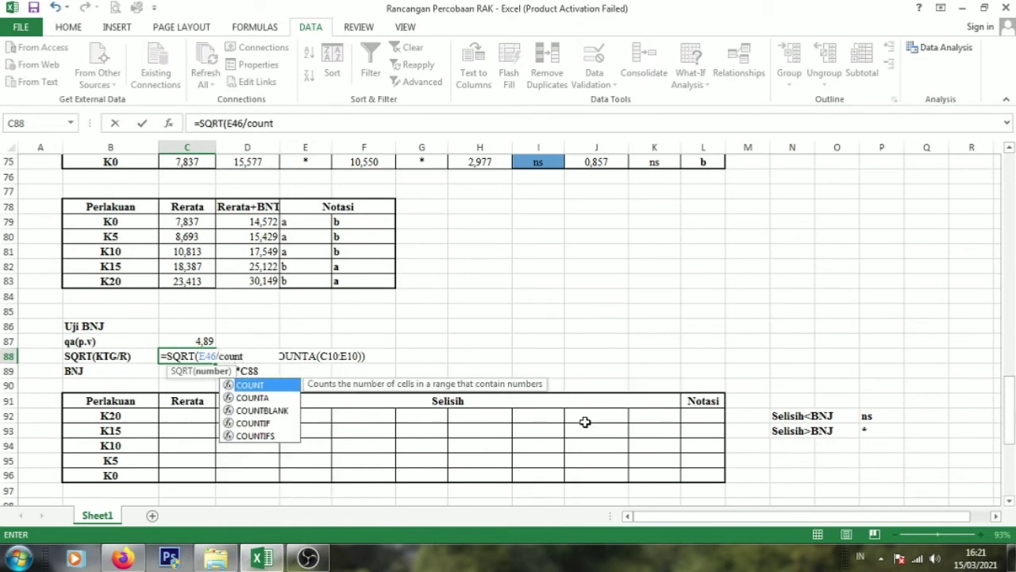
key(Down)
key(Tab)
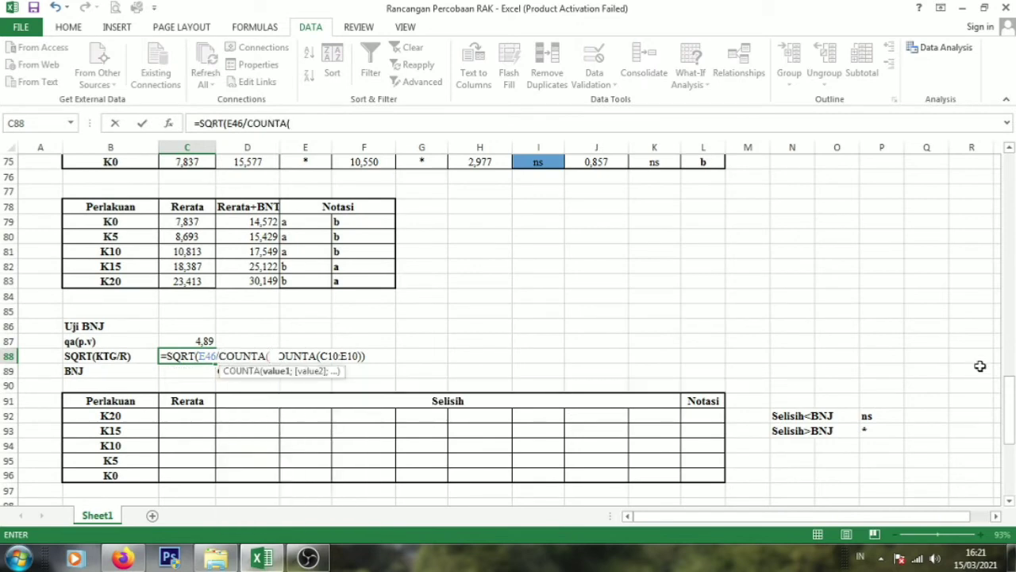
drag(1007, 389, 1006, 395)
drag(1006, 270, 1006, 182)
click(202, 297)
drag(217, 297, 306, 296)
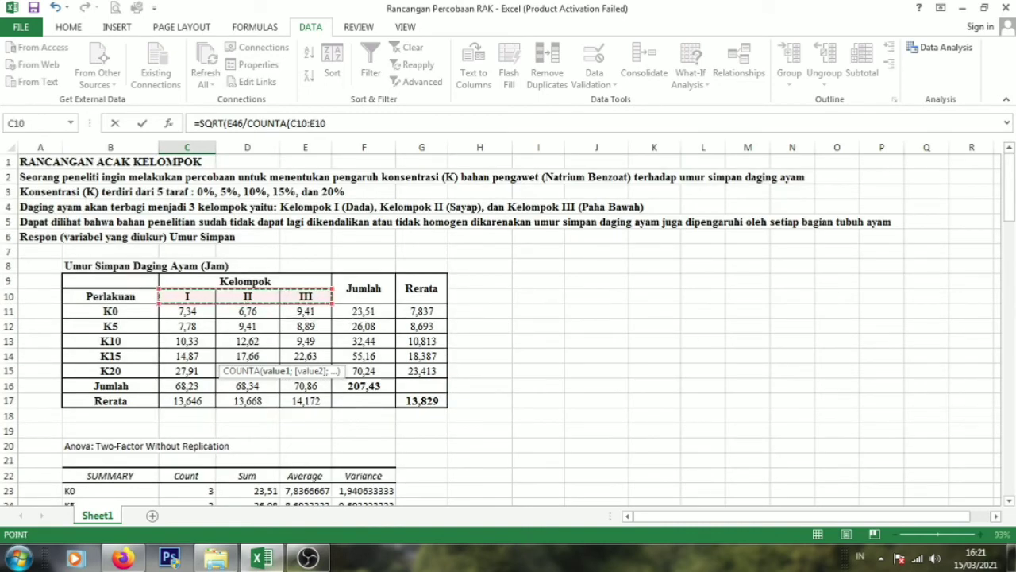
drag(1009, 193, 1008, 370)
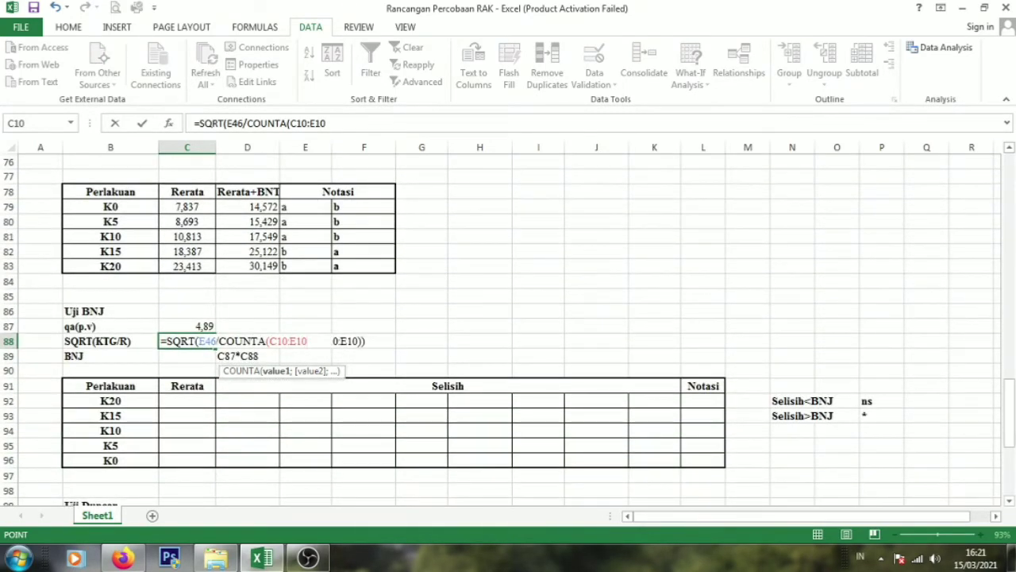
text())
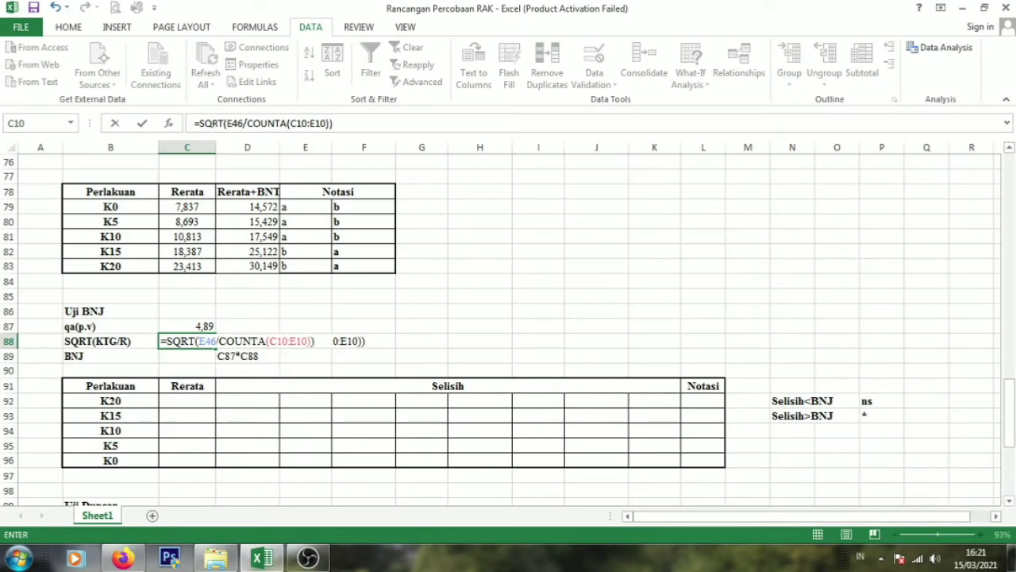
key(Return)
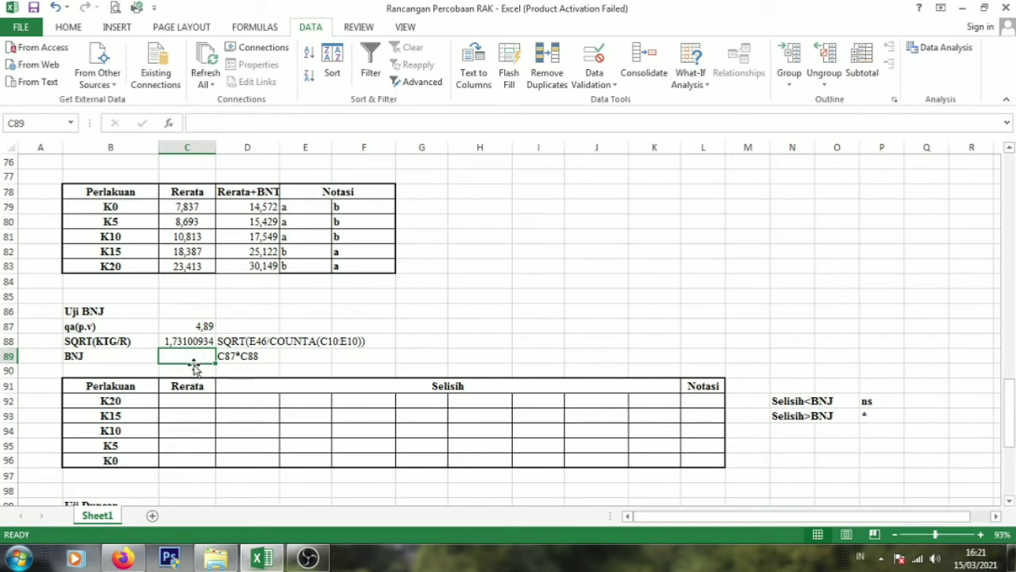
Step: Calculate the BNJ value in C89 with the formula =C87*C88
text(=)
click(194, 327)
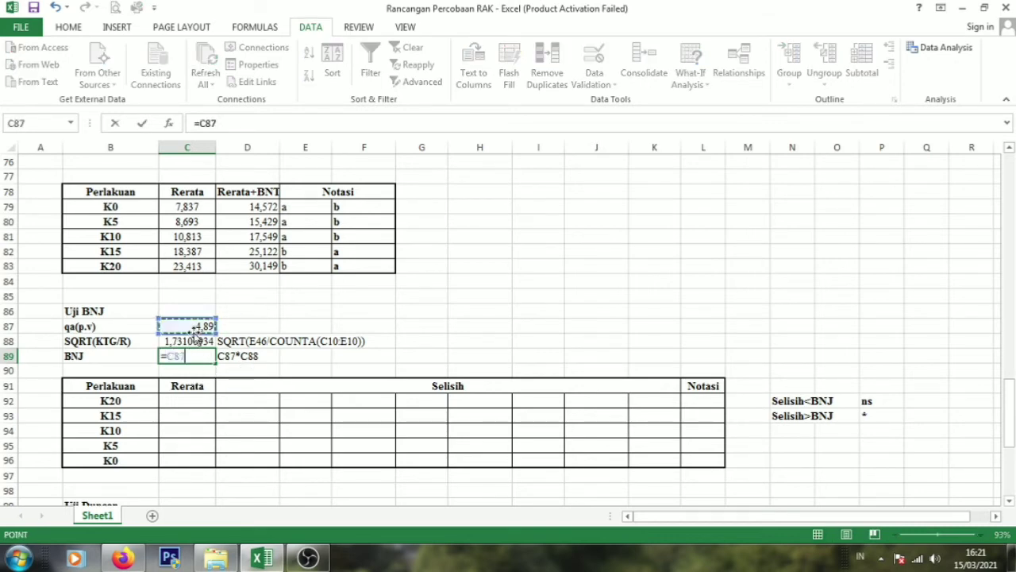
text(*)
click(204, 343)
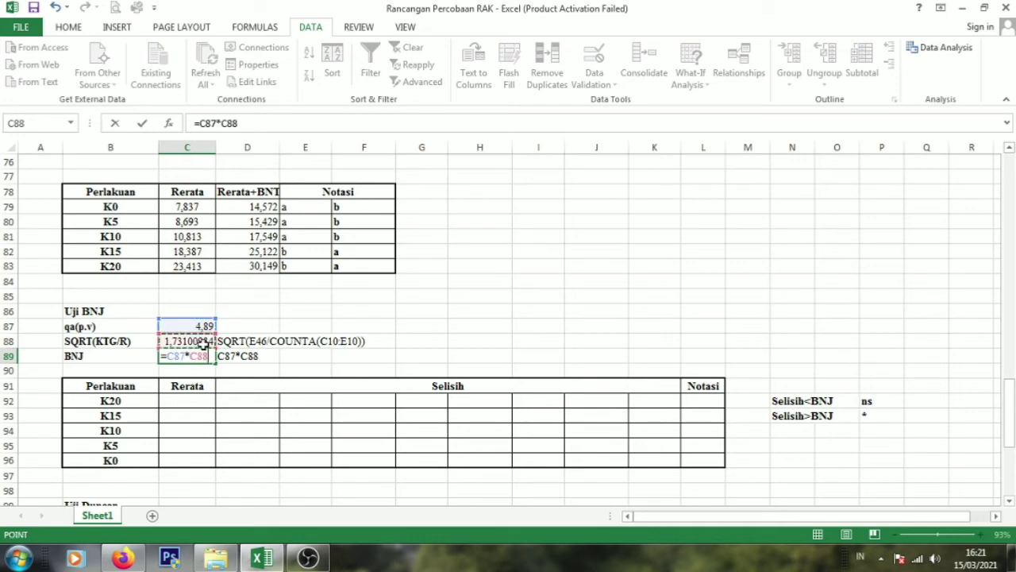
key(Return)
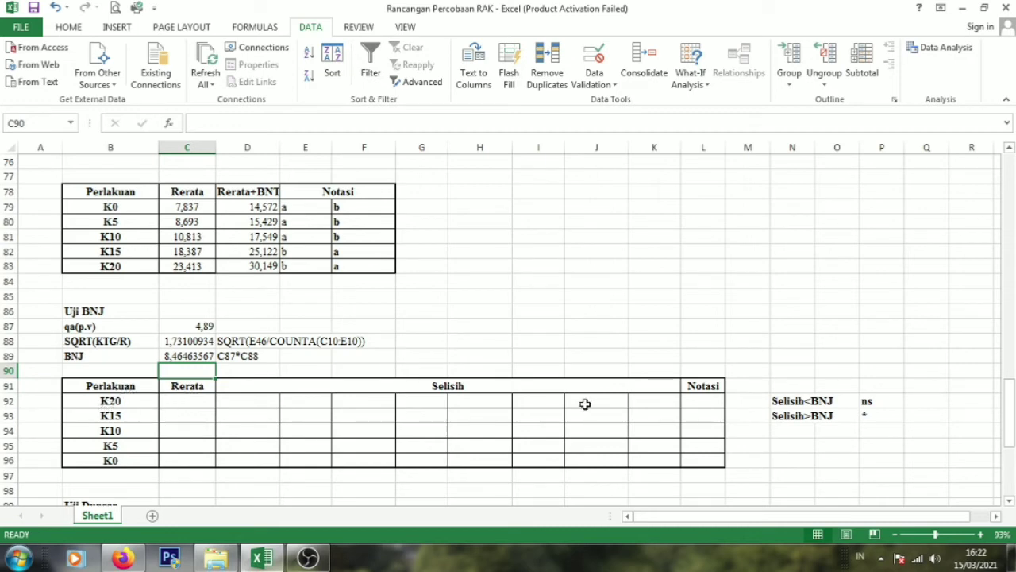
Step: Copy the Rerata values from the BNT table, C71:C75, into the Rerata column of the BNJ table, C92:C96
drag(1011, 411, 1011, 412)
click(175, 412)
drag(176, 413, 437, 429)
drag(1011, 405, 1012, 387)
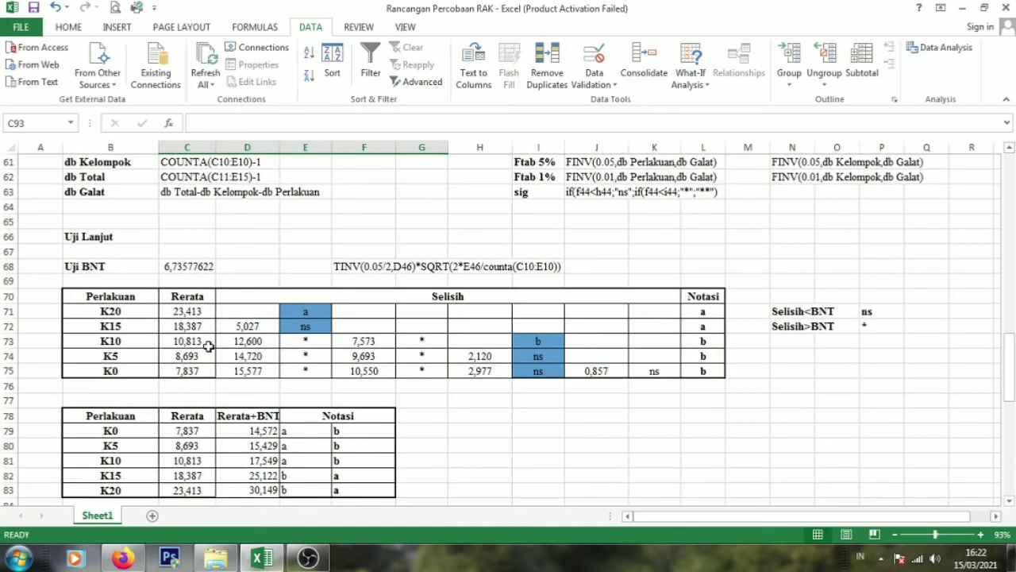
drag(201, 313, 203, 366)
key(ctrl+c)
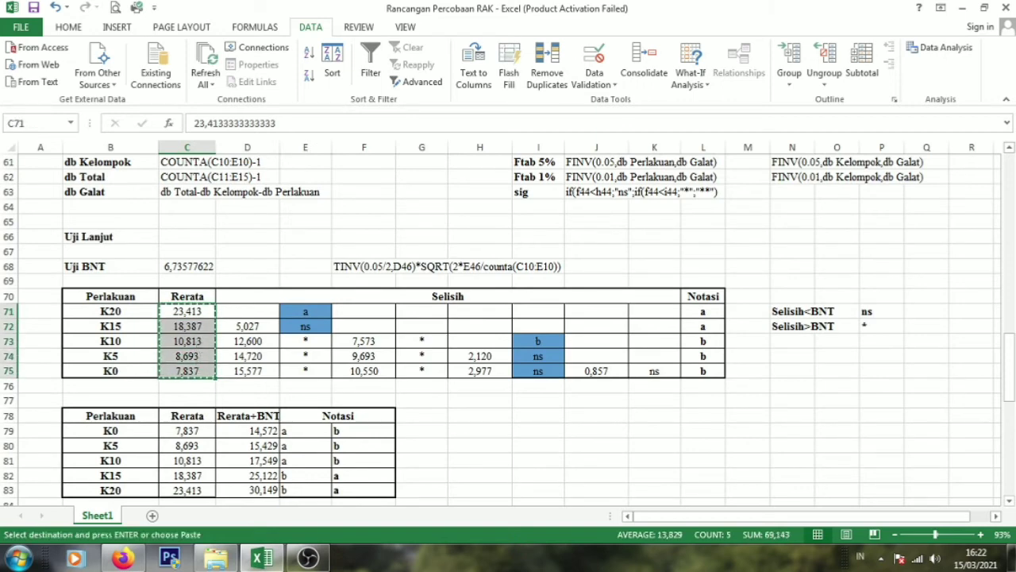
drag(1013, 397, 1013, 442)
drag(200, 344, 201, 397)
key(ctrl+v)
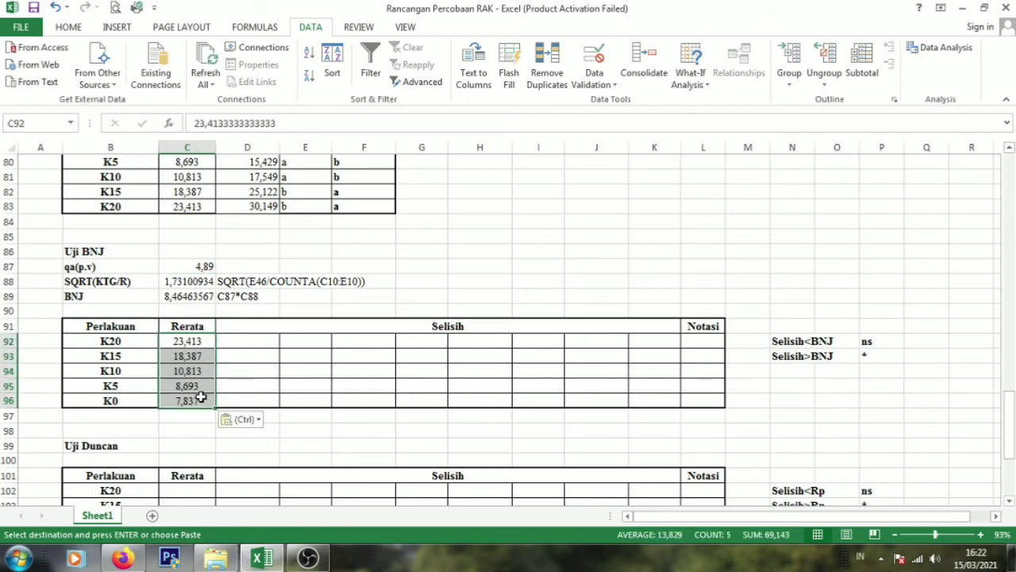
click(374, 433)
drag(1013, 409, 1013, 397)
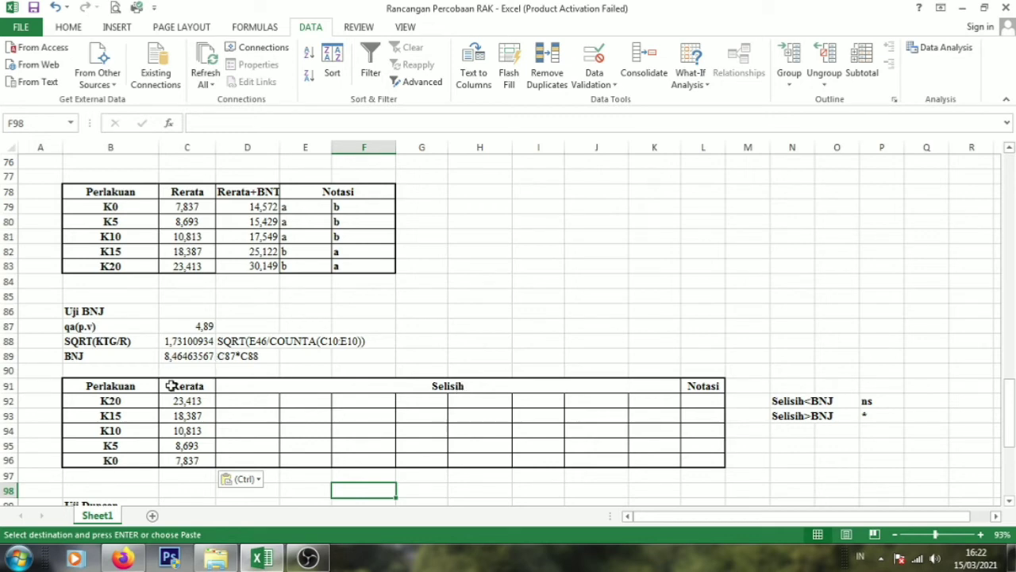
click(269, 401)
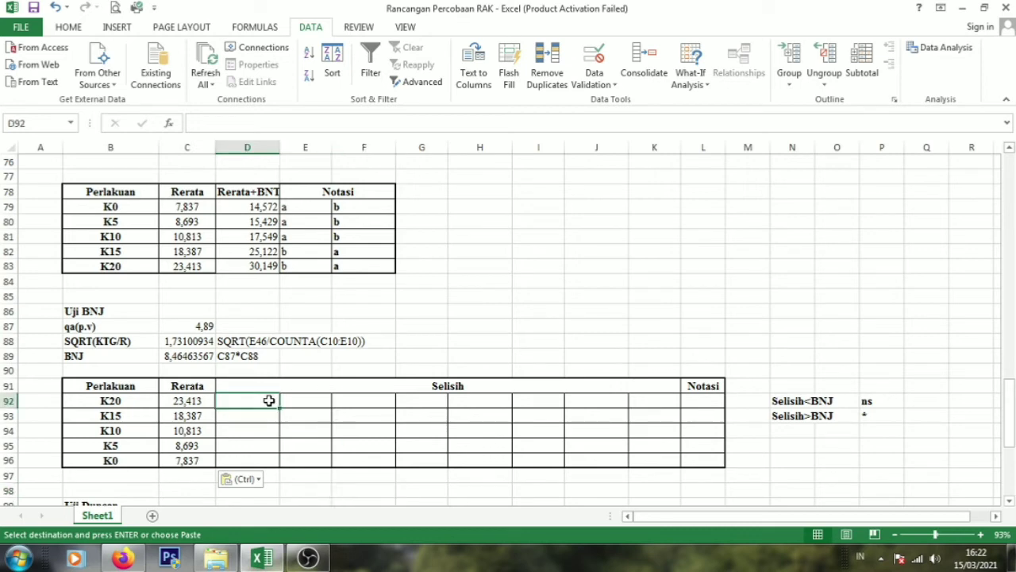
text(=)
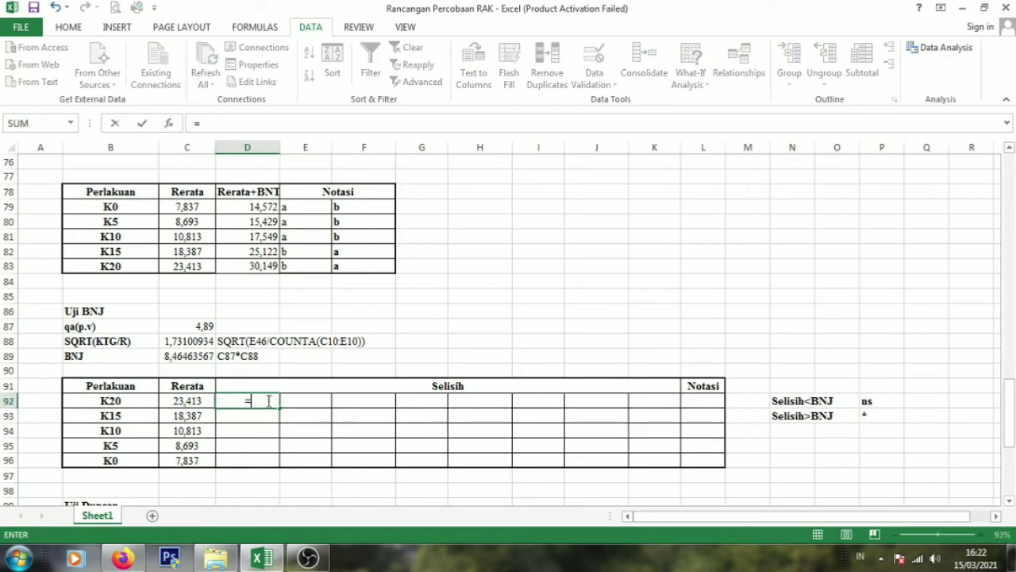
click(197, 400)
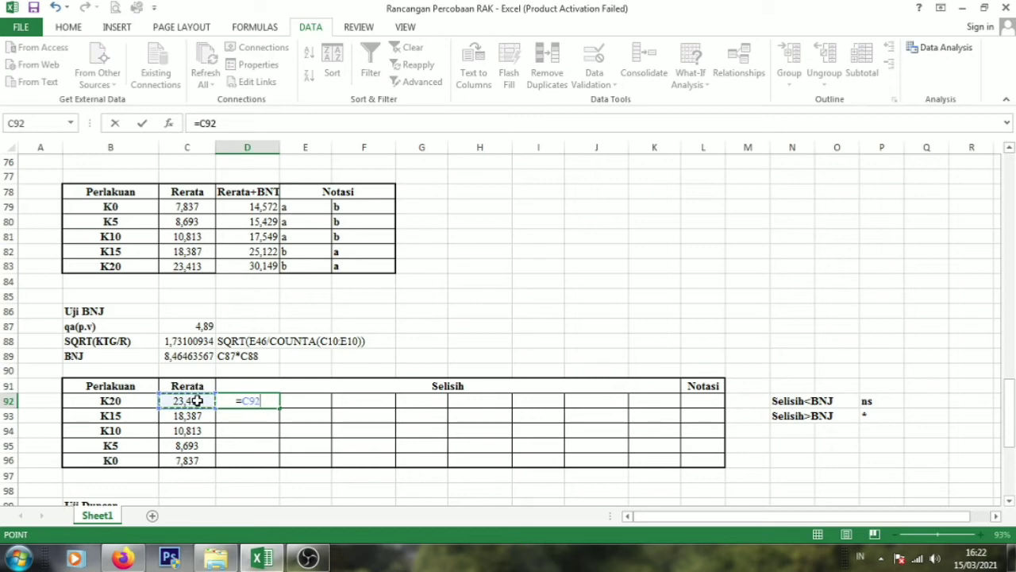
key(F4)
text(-)
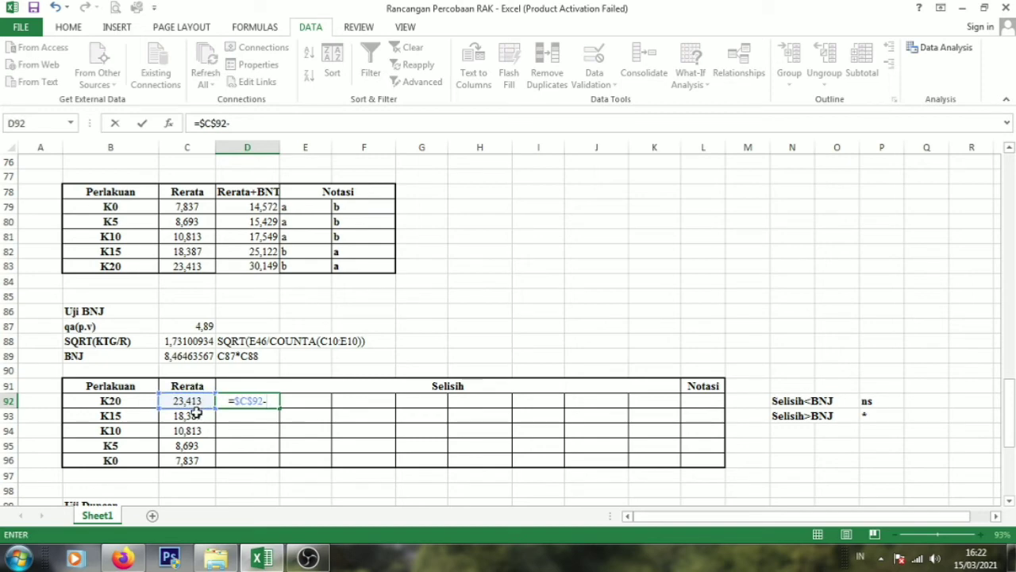
click(196, 416)
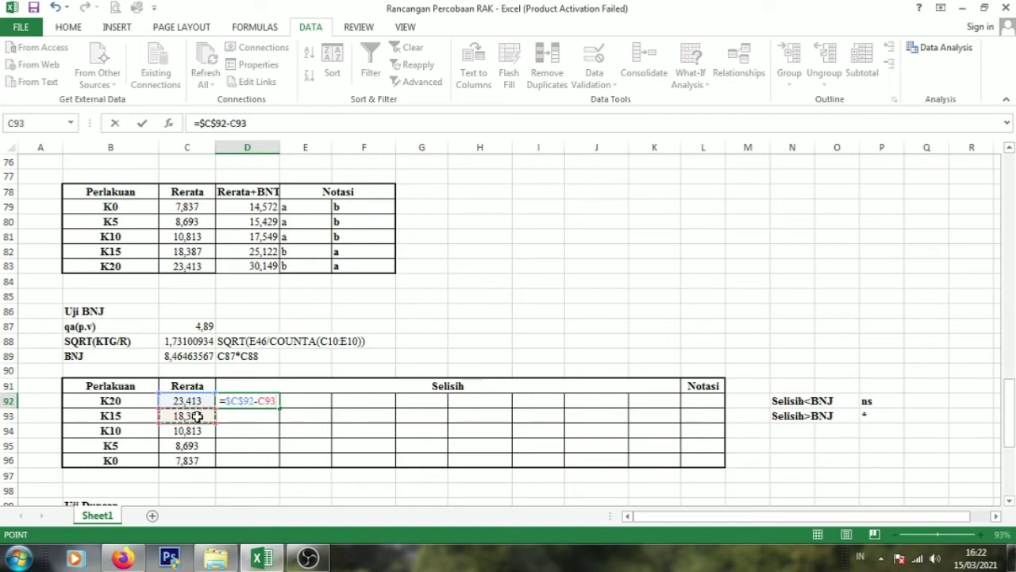
key(Return)
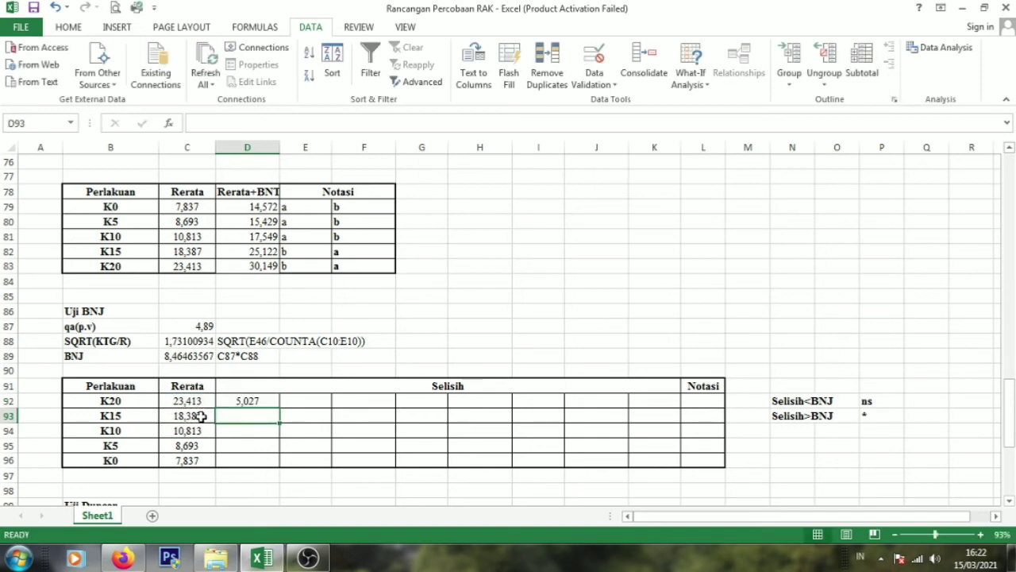
click(240, 401)
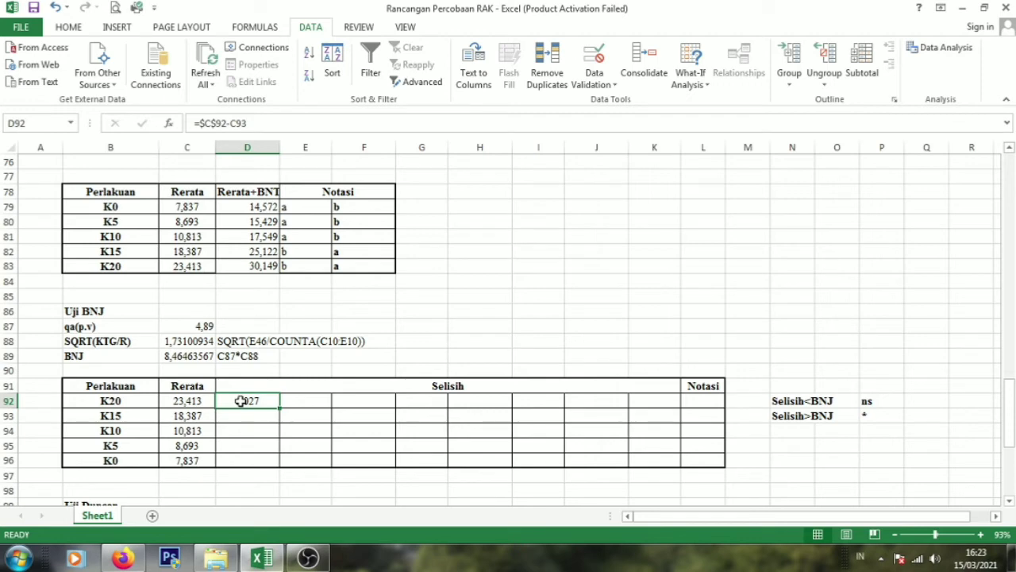
key(Delete)
Step: Enter the Selisih formula =$C$92-C93 for K15 in D93 and mark it ns in E93
click(251, 423)
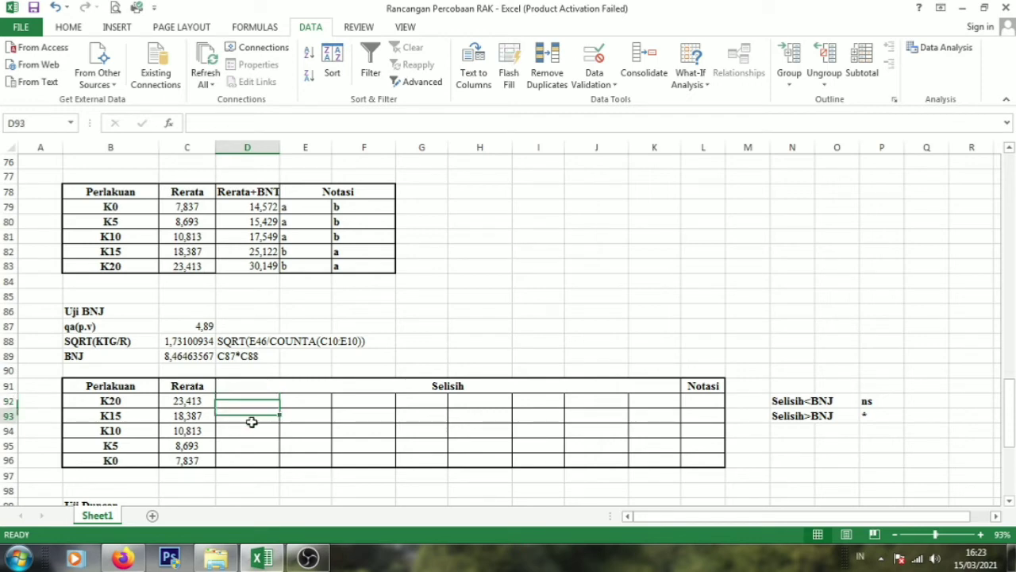
text(=)
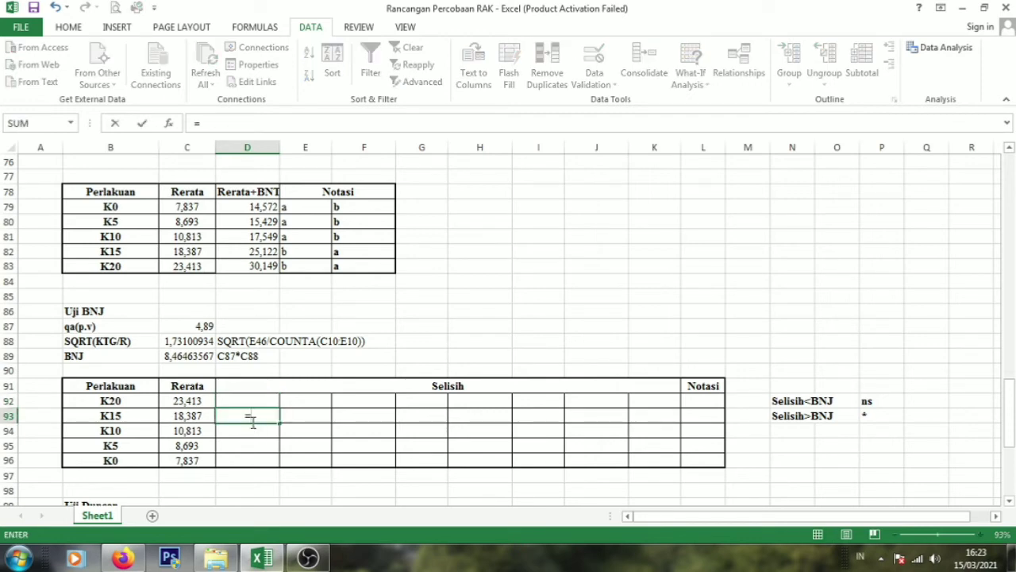
click(200, 401)
key(F4)
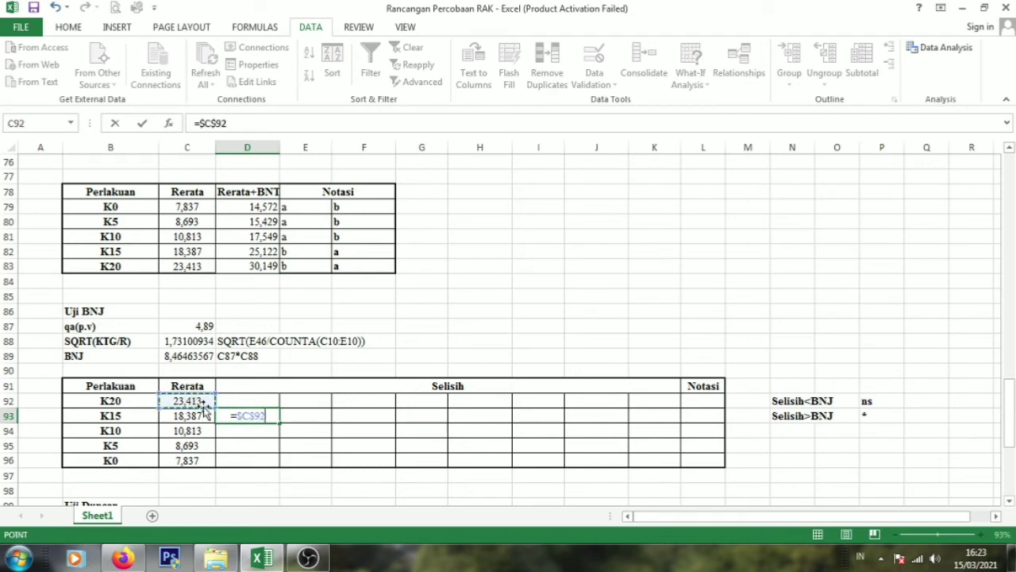
text(-)
click(206, 415)
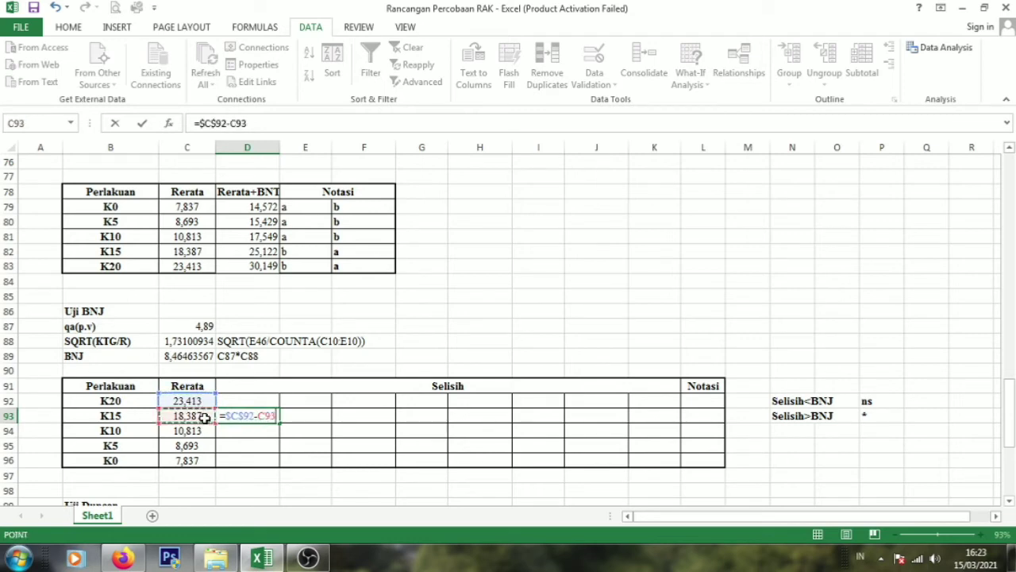
key(Return)
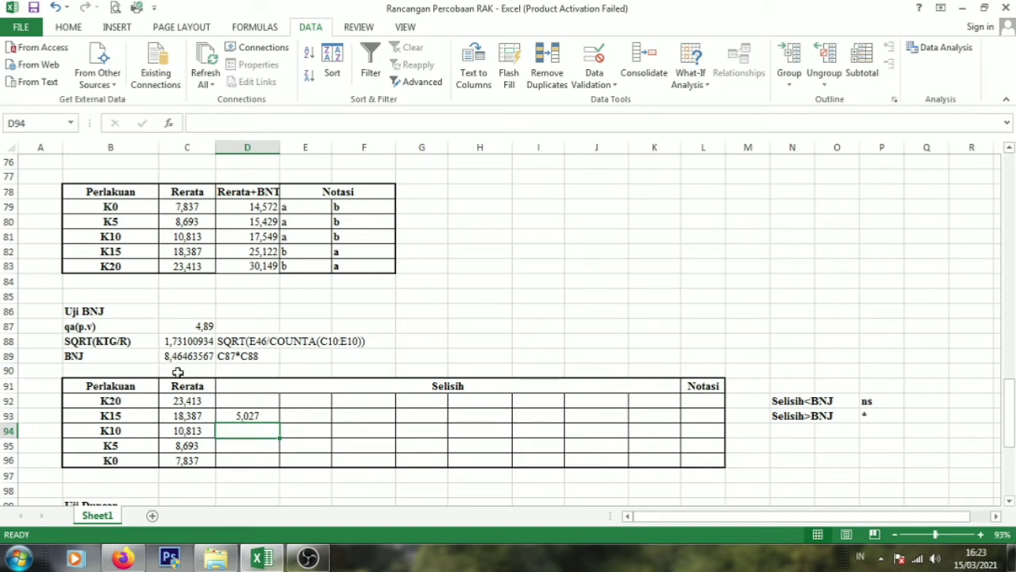
click(301, 414)
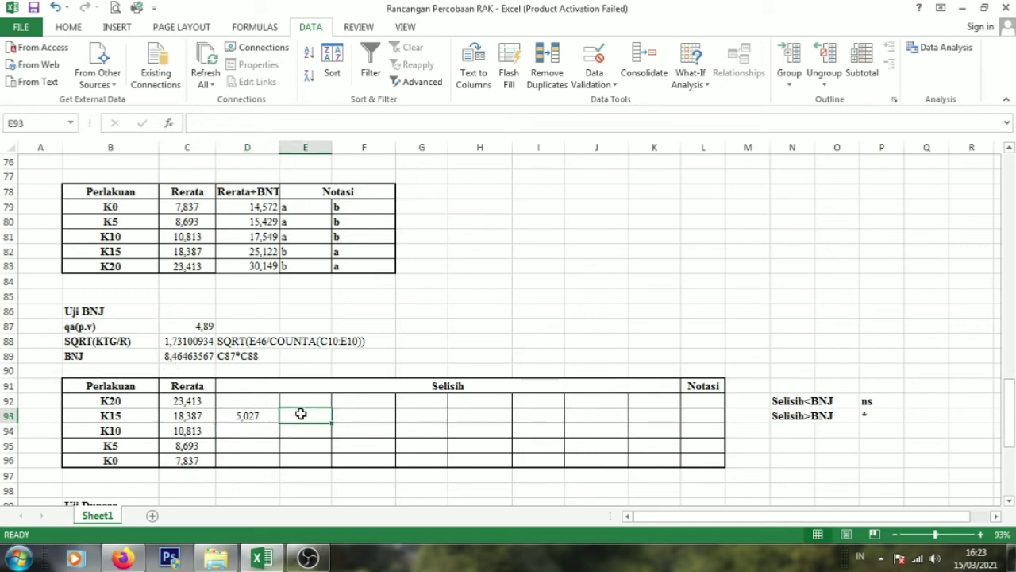
text(ns)
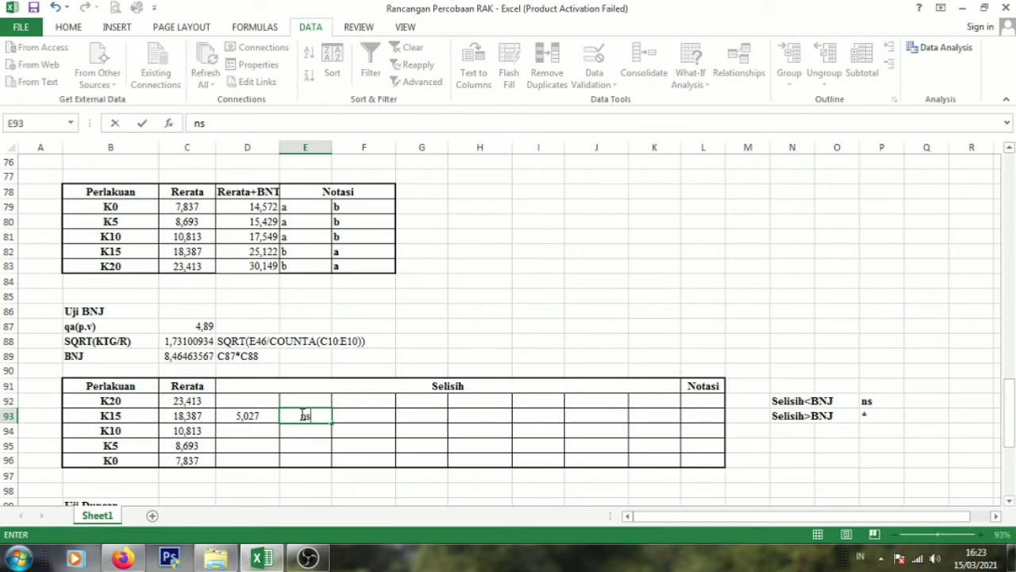
Step: Fill the Selisih formula from D93 down to the K0 row in D96
click(272, 416)
drag(279, 423, 281, 463)
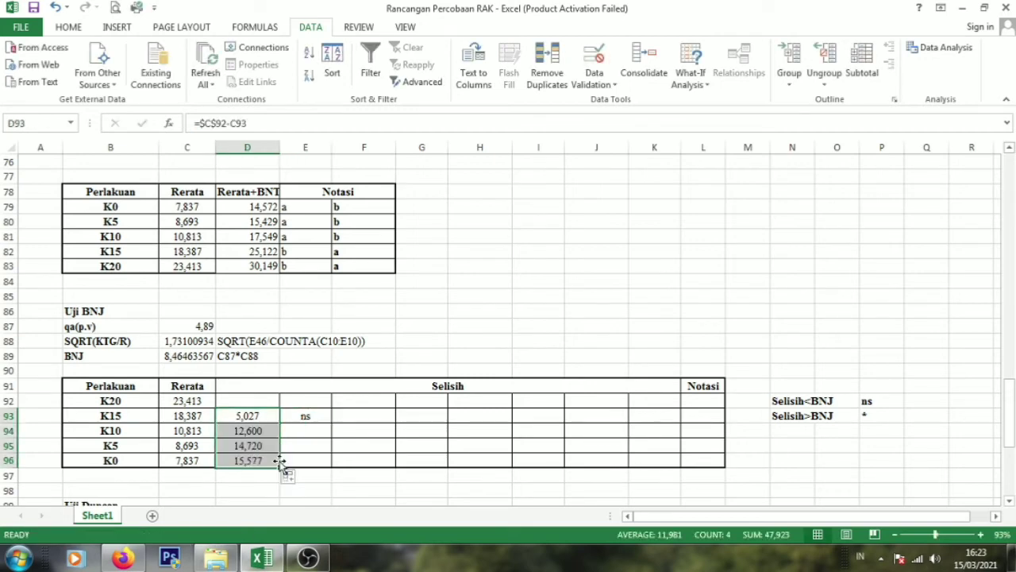
click(386, 325)
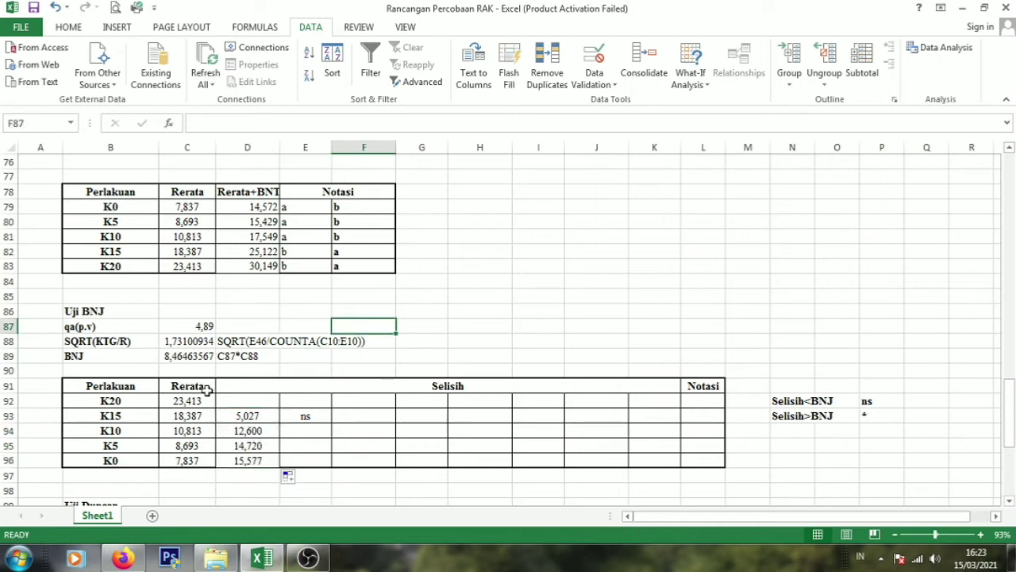
Step: Mark the differences for K10, K5 and K0 in E94:E96 with *
click(303, 429)
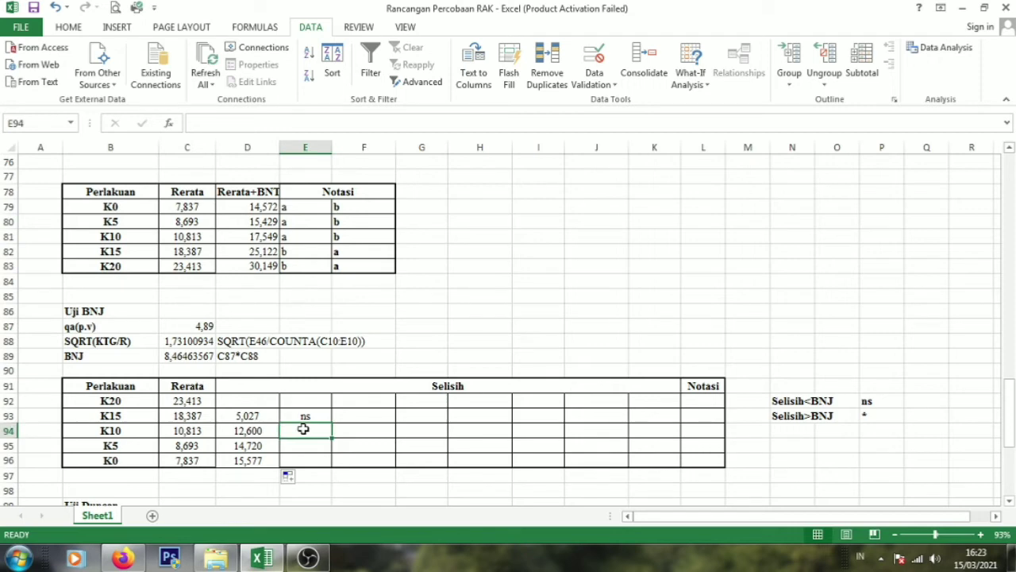
text(*)
key(Return)
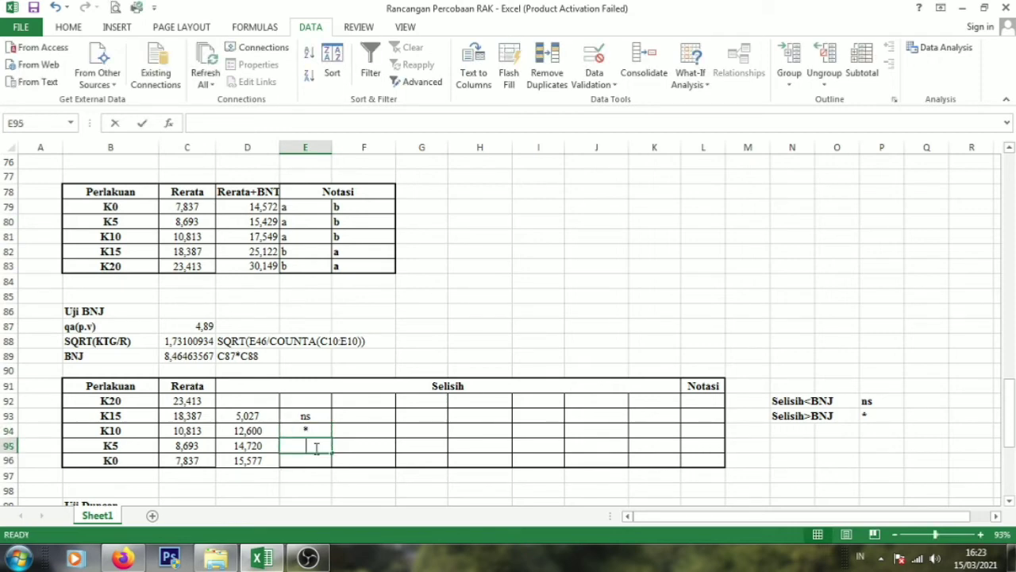
text(*)
key(Return)
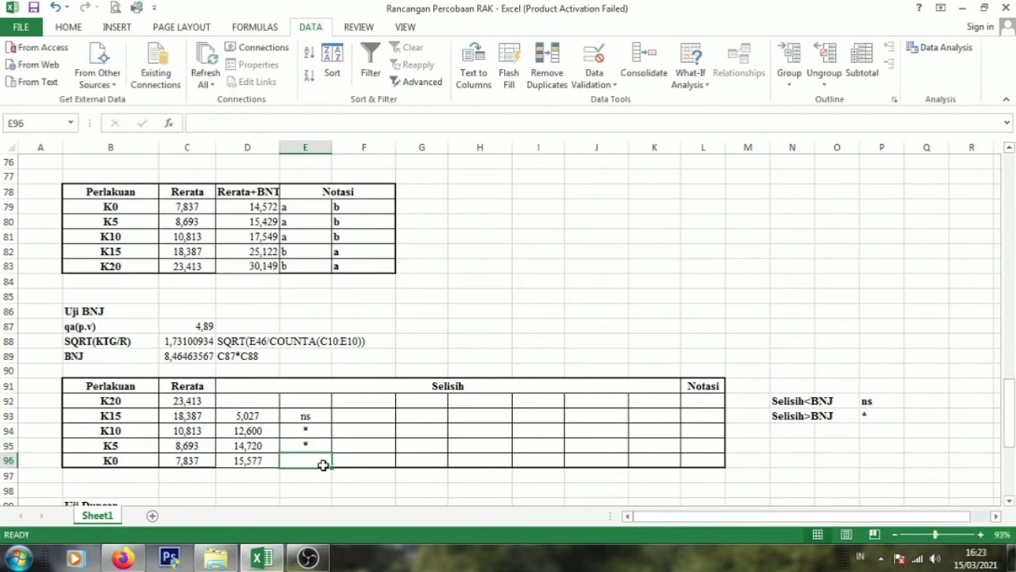
text(*)
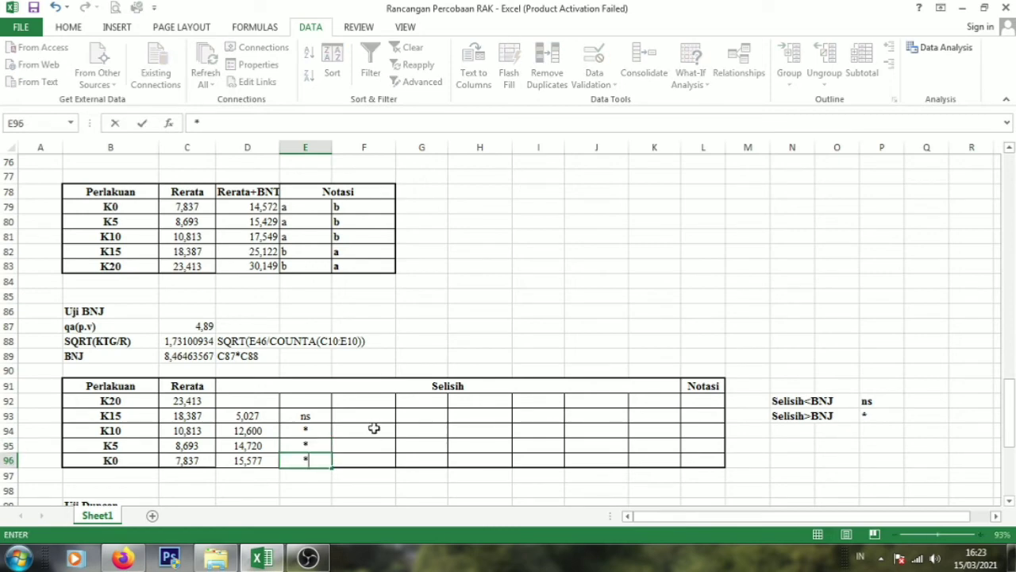
Step: Enter the Selisih formula =$C$93-C94 for K10 in F94 and mark it * in G94
click(377, 431)
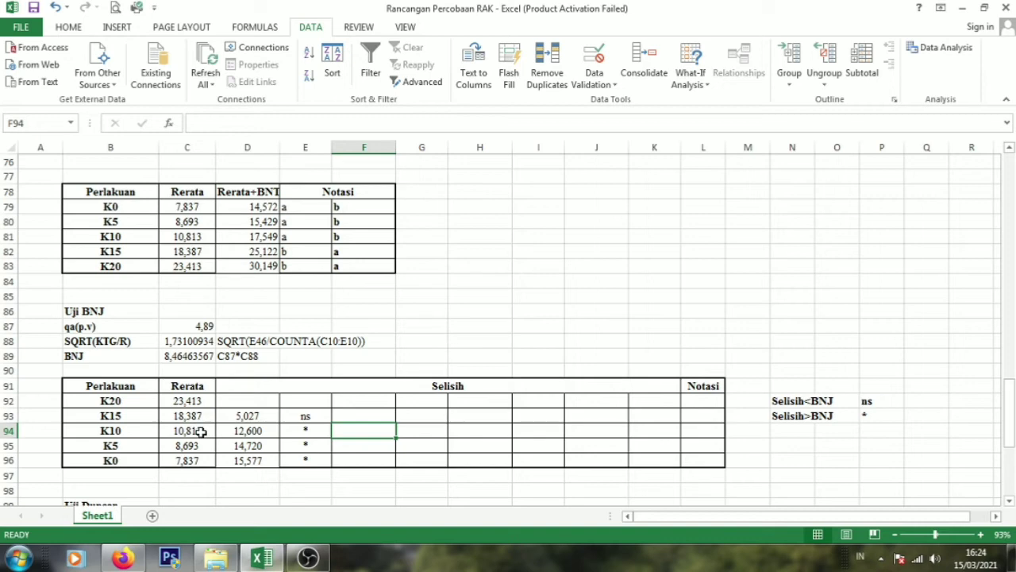
click(202, 416)
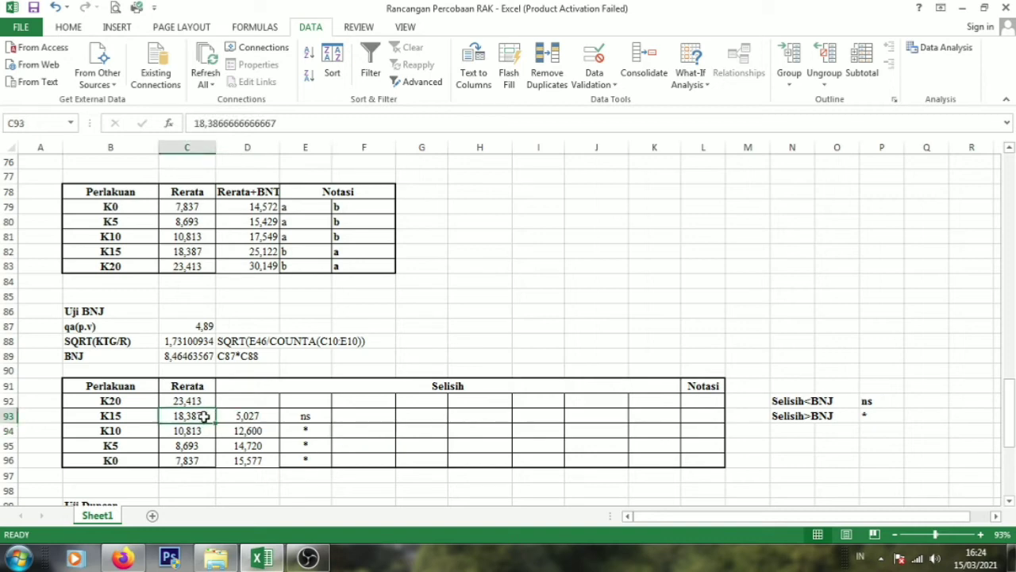
click(367, 429)
text(=)
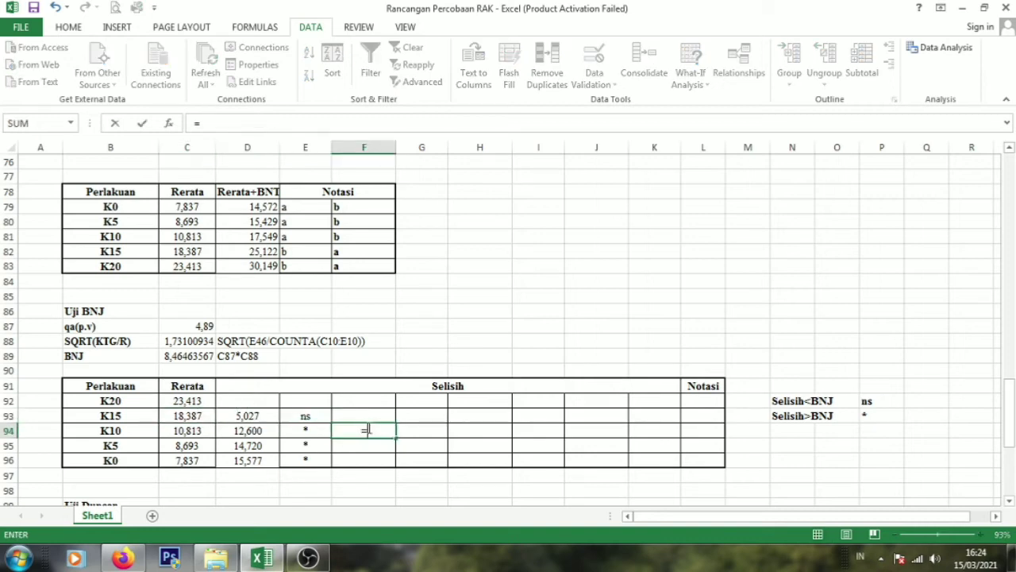
click(194, 415)
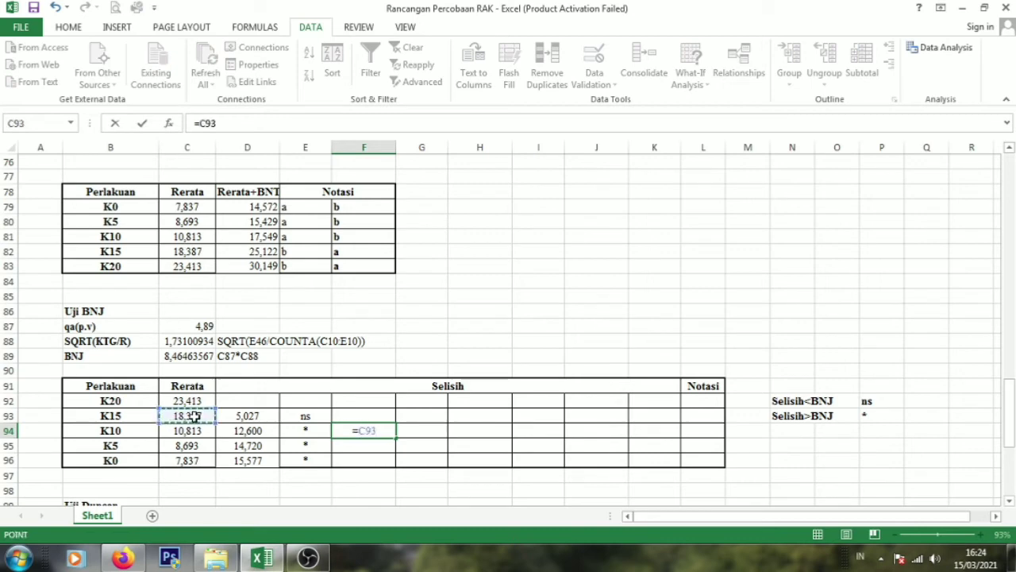
key(F4)
text(-)
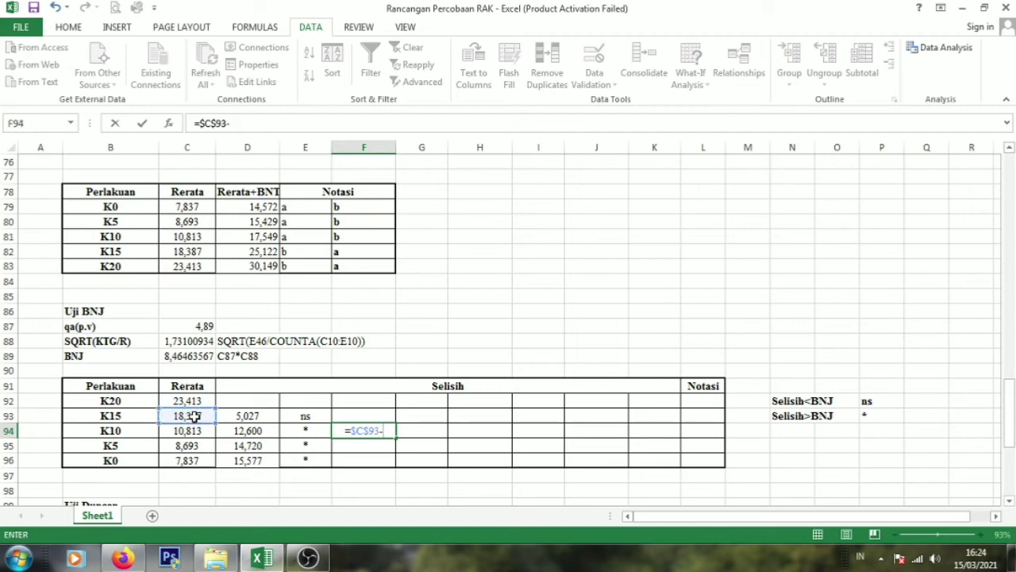
click(195, 431)
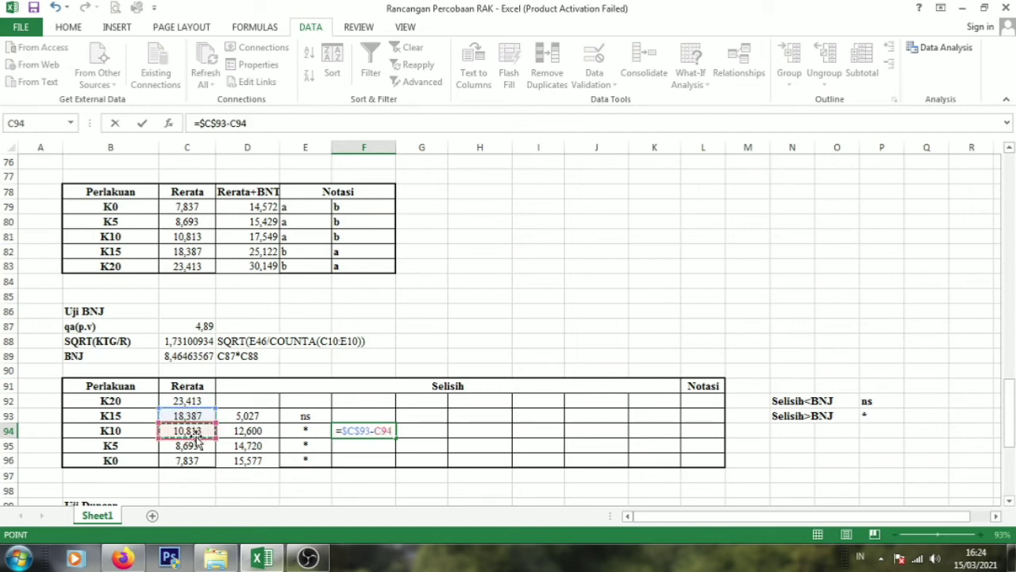
key(Return)
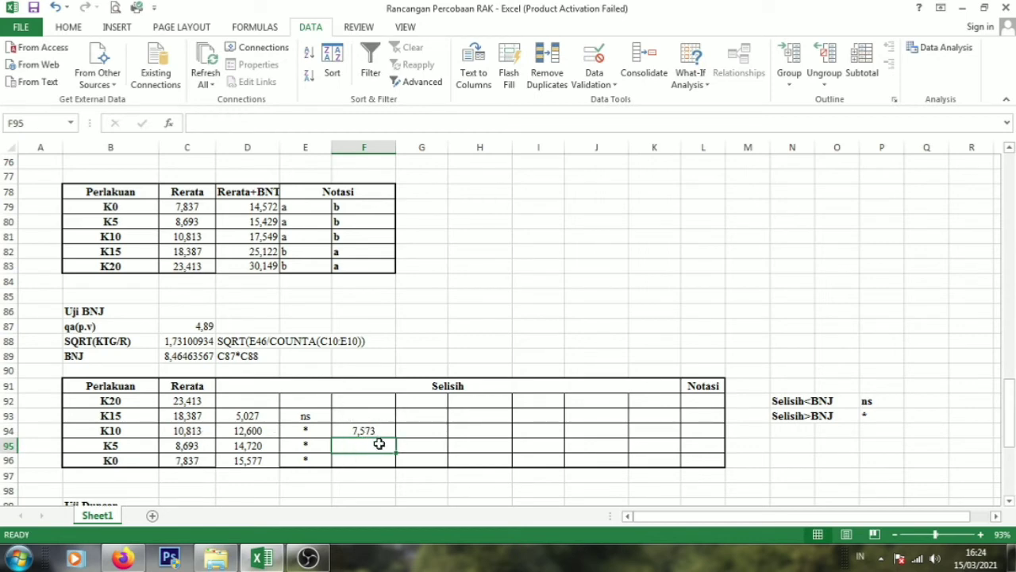
click(434, 428)
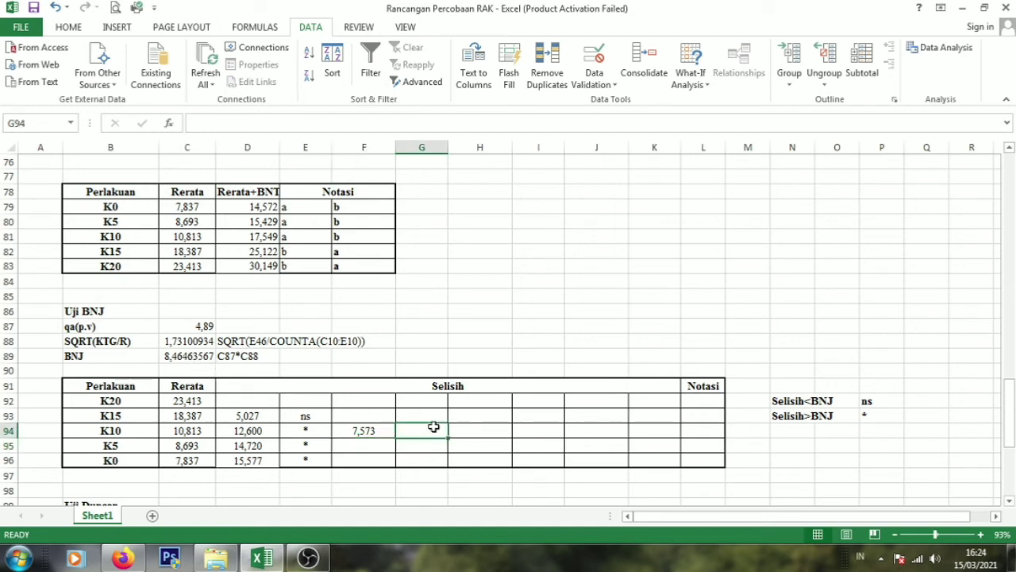
text(*)
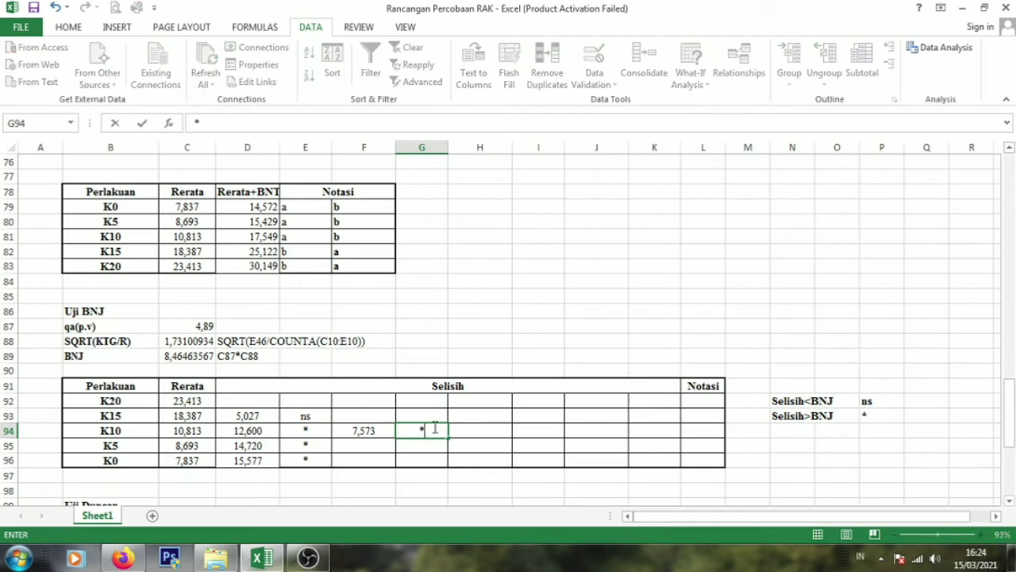
Step: Fill the difference formula and its mark from F94:G94 down to the K0 row 96
click(367, 431)
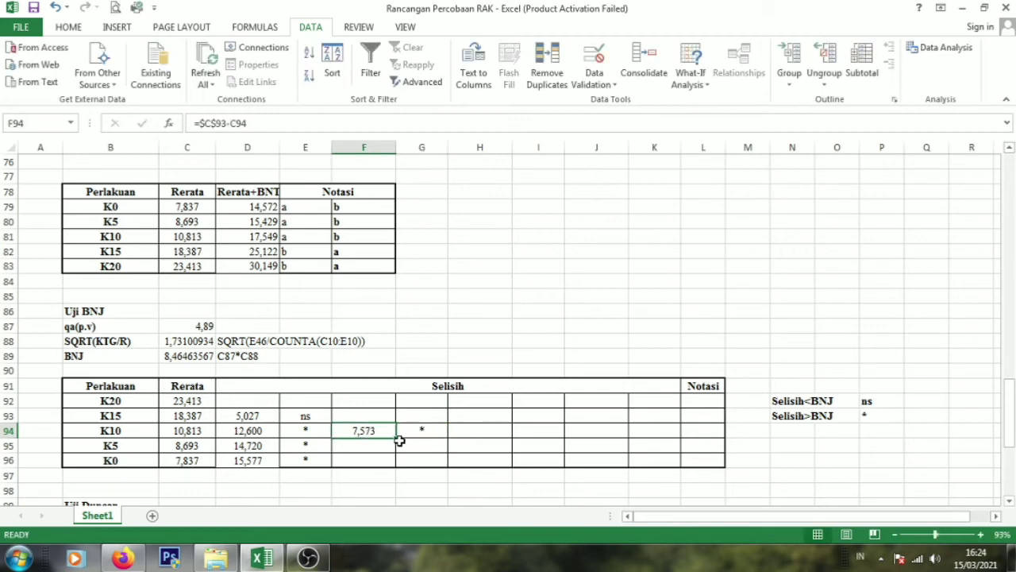
drag(388, 429, 449, 467)
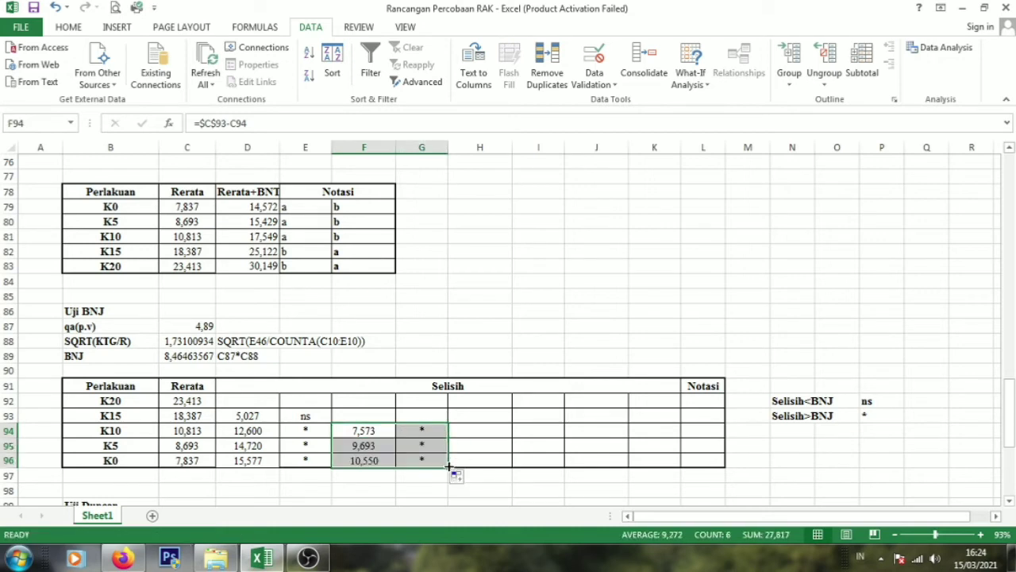
click(516, 475)
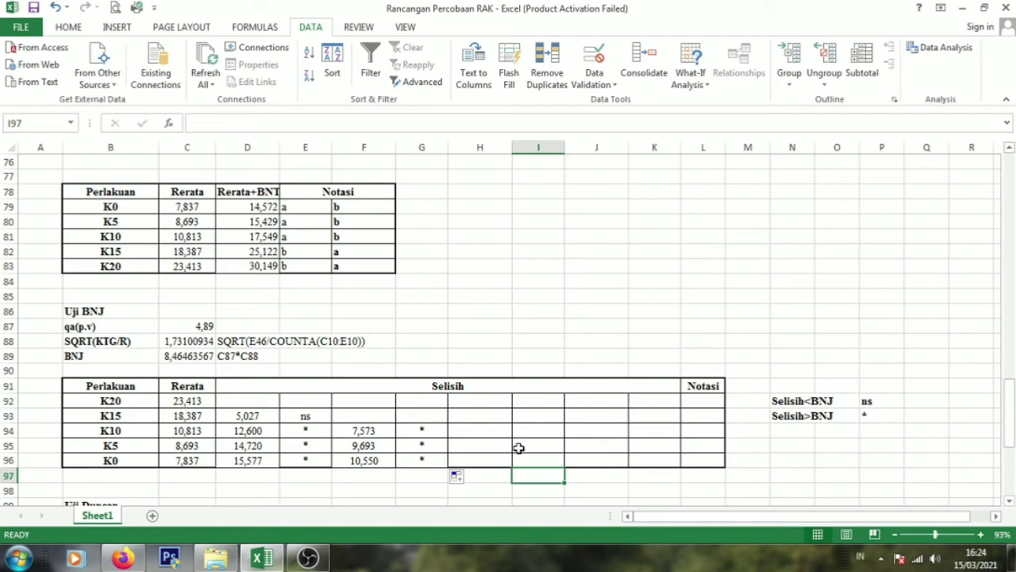
click(505, 445)
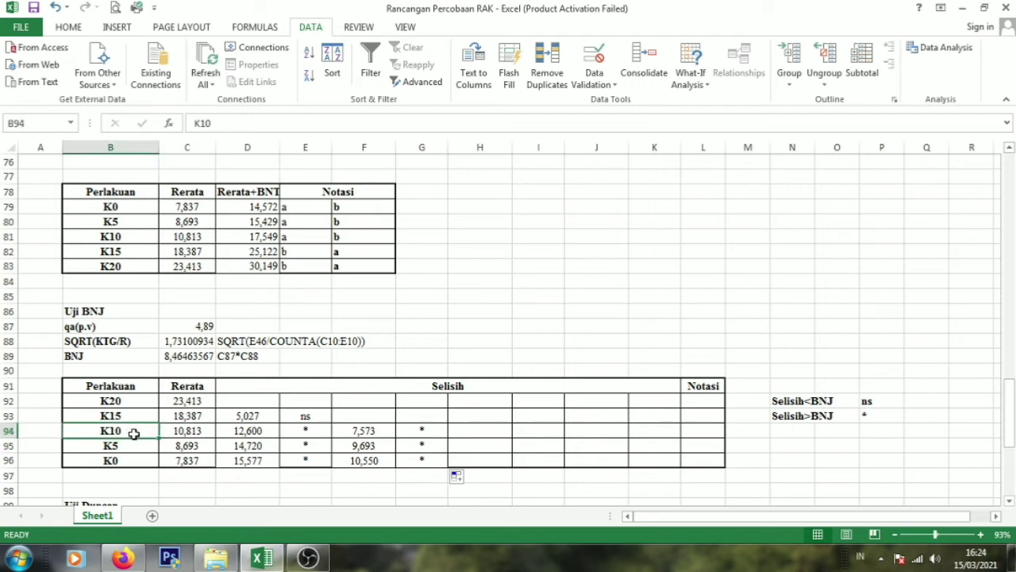
double_click(499, 448)
text(=)
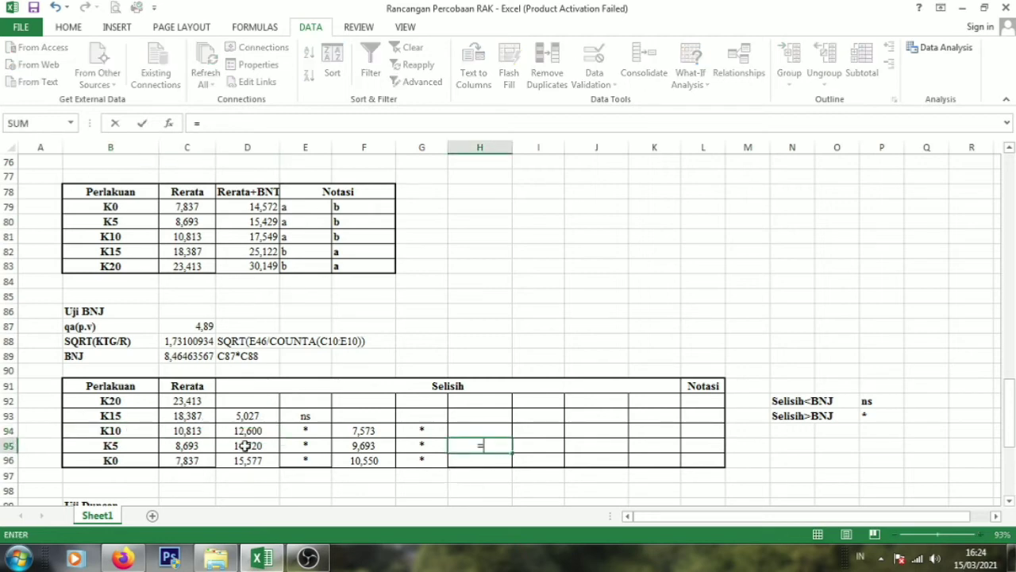
click(119, 431)
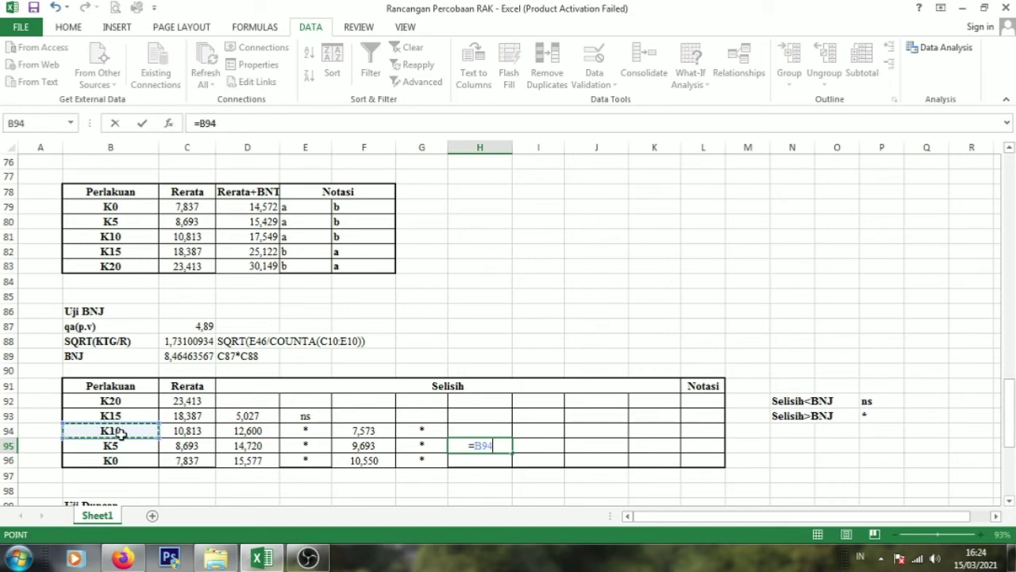
key(F4)
text(-)
click(122, 449)
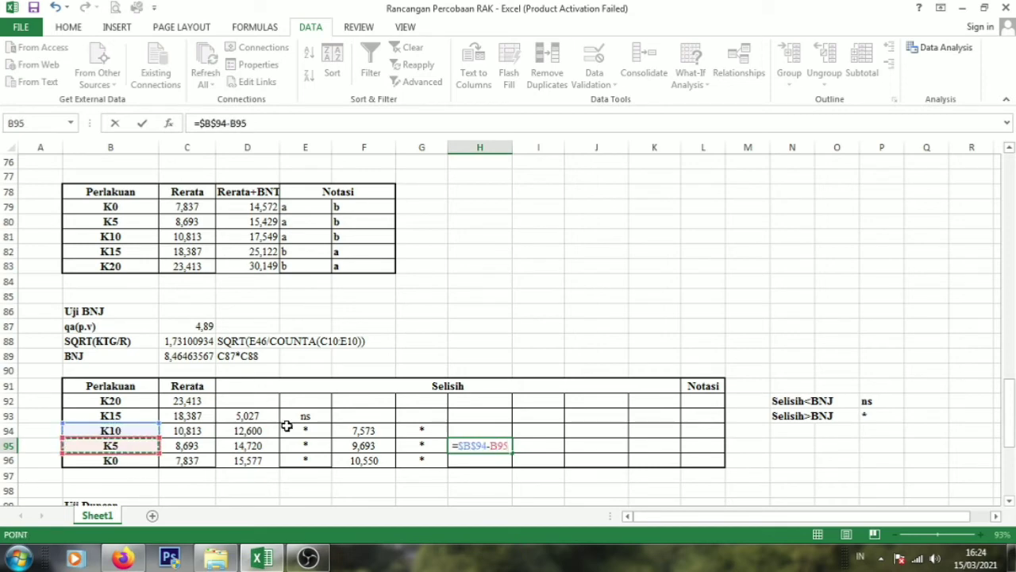
key(Return)
key(ctrl+z)
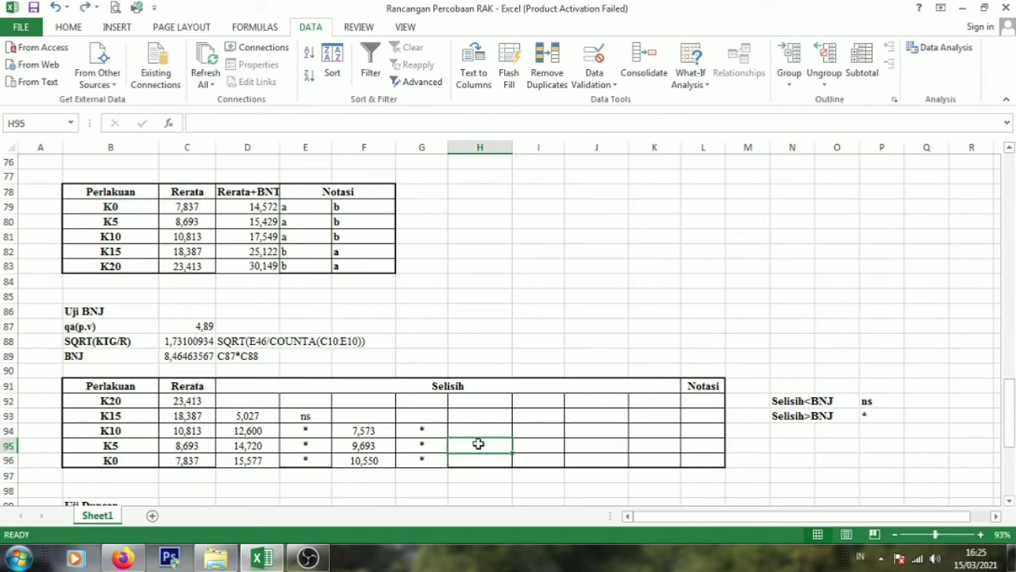
text(=)
click(127, 435)
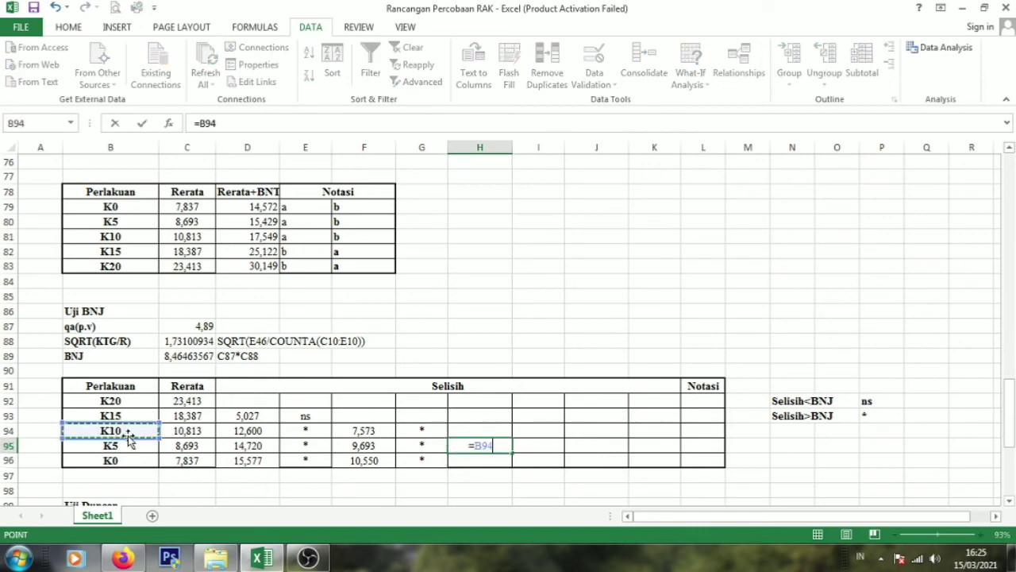
key(F4)
text(-)
click(125, 448)
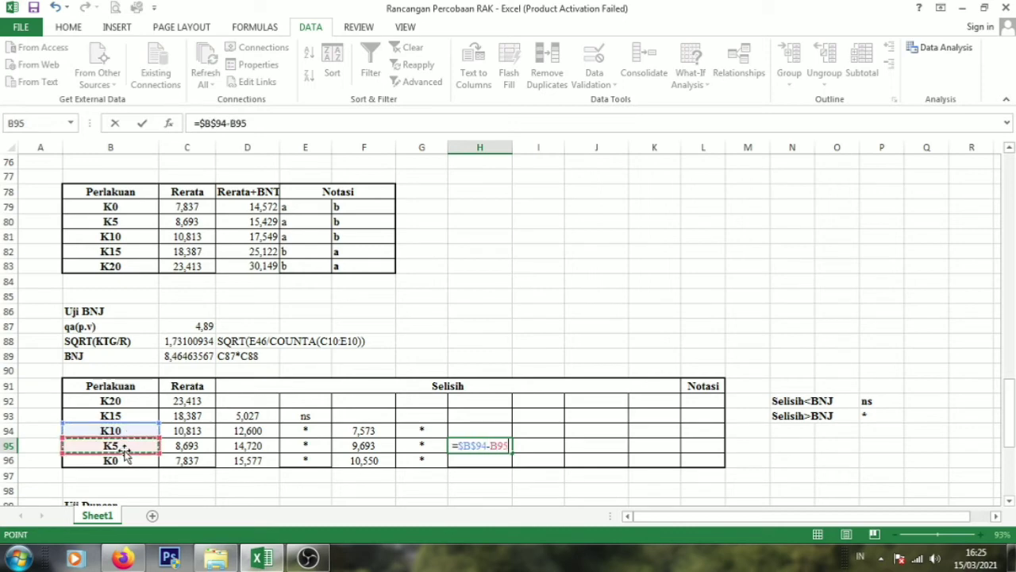
key(ctrl+Return)
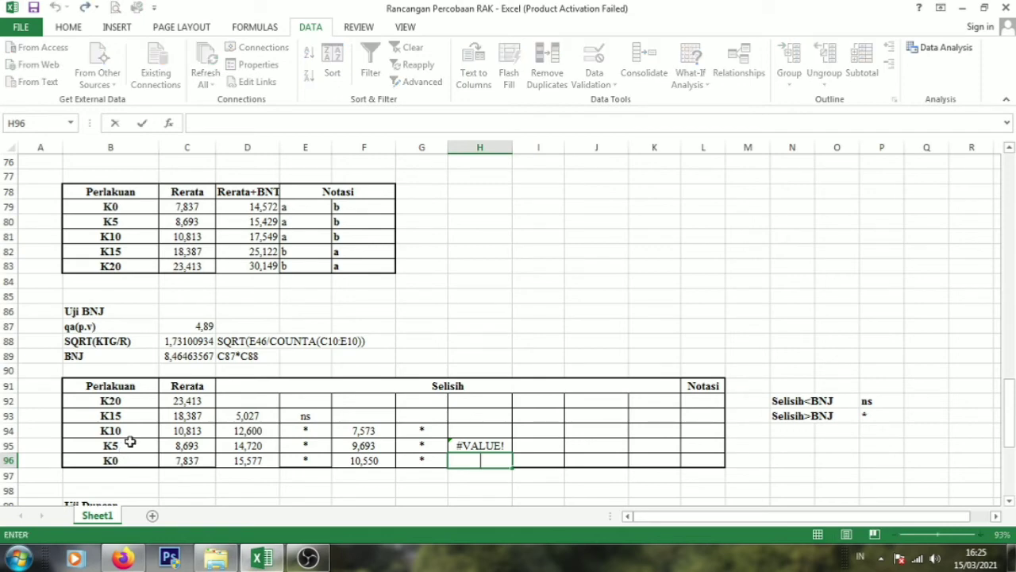
click(483, 446)
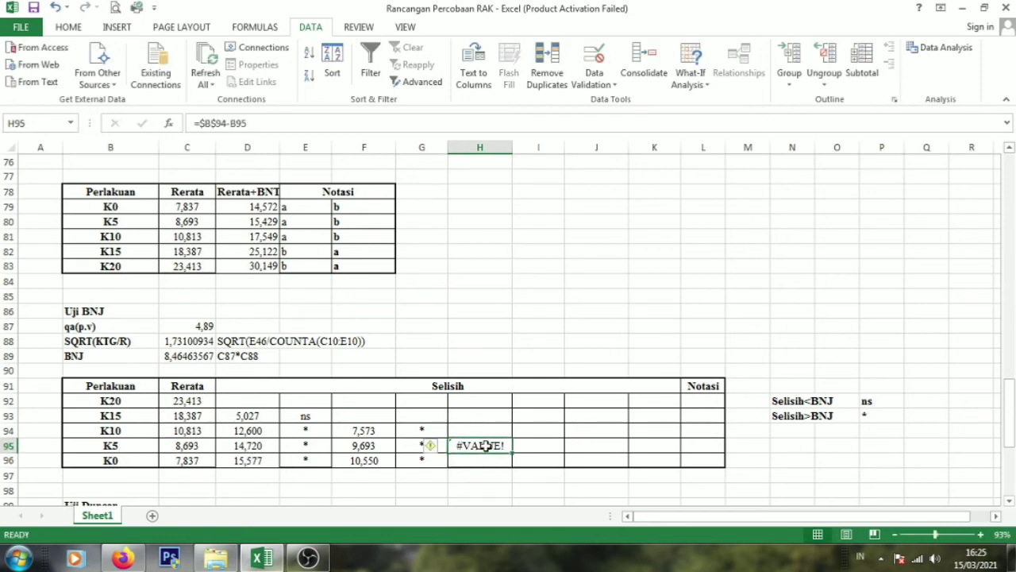
key(Delete)
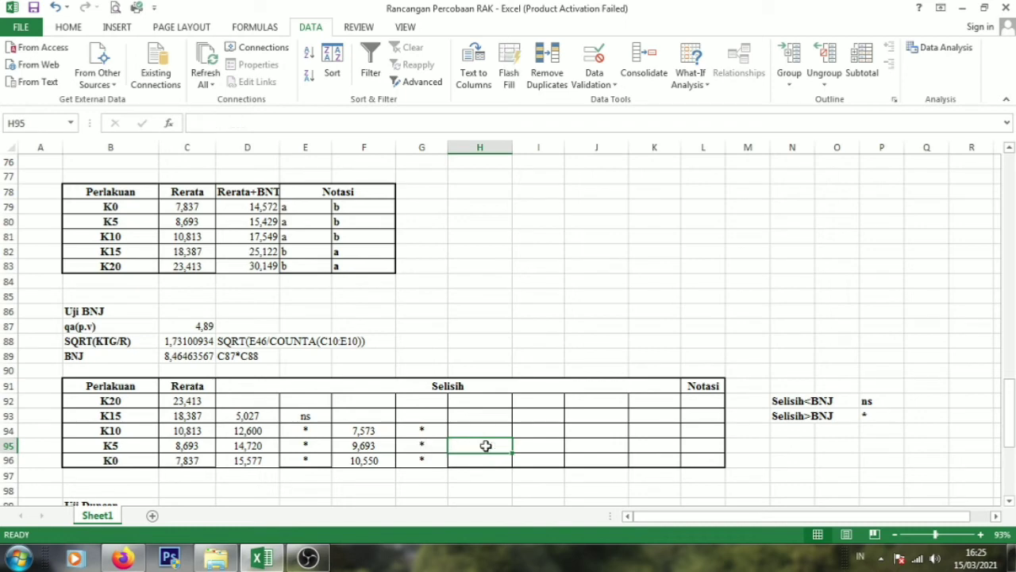
text(=)
click(133, 431)
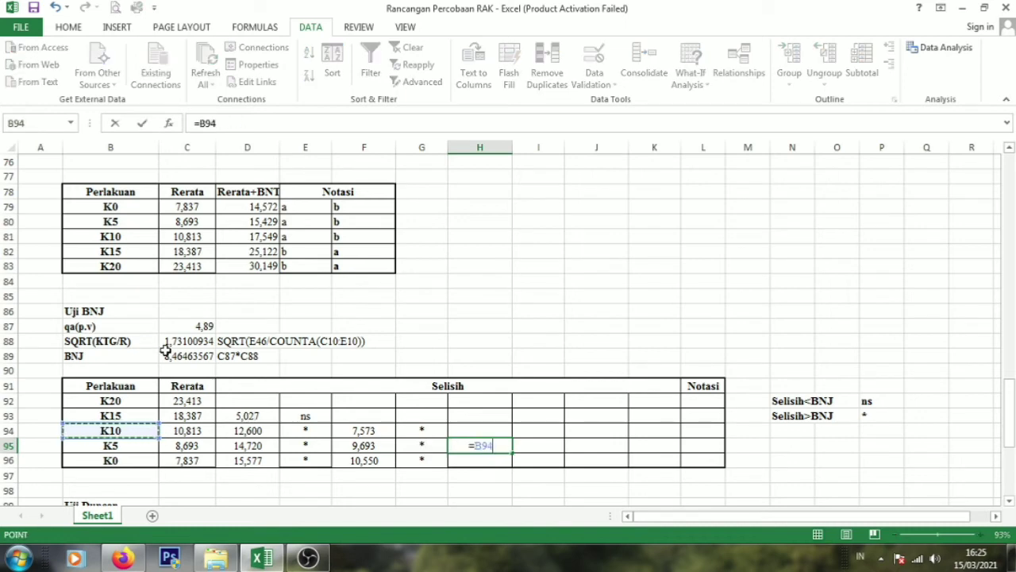
key(F4)
text(-)
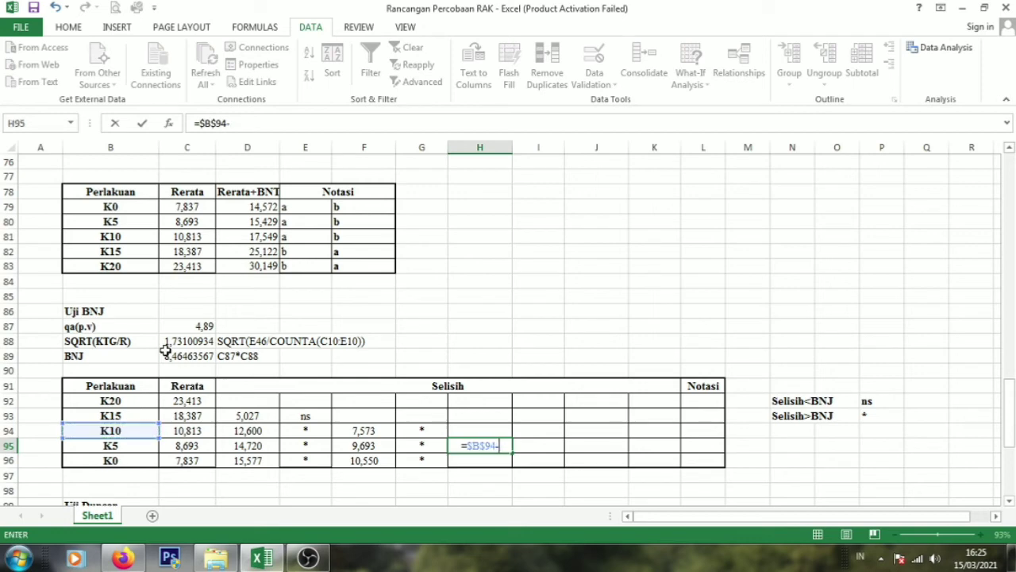
click(190, 433)
key(ctrl+z)
key(ctrl+z)
key(ctrl+z)
key(BackSpace)
key(BackSpace)
key(BackSpace)
key(BackSpace)
key(BackSpace)
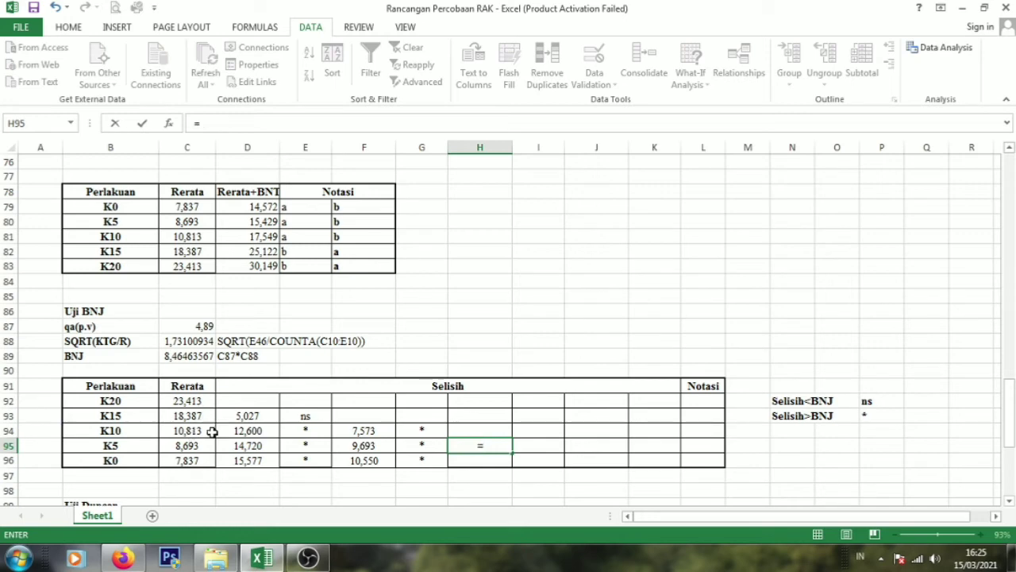
Step: Complete the Selisih formula =$C$94-C95 for K5 in H95 and mark it ns in I95
click(199, 434)
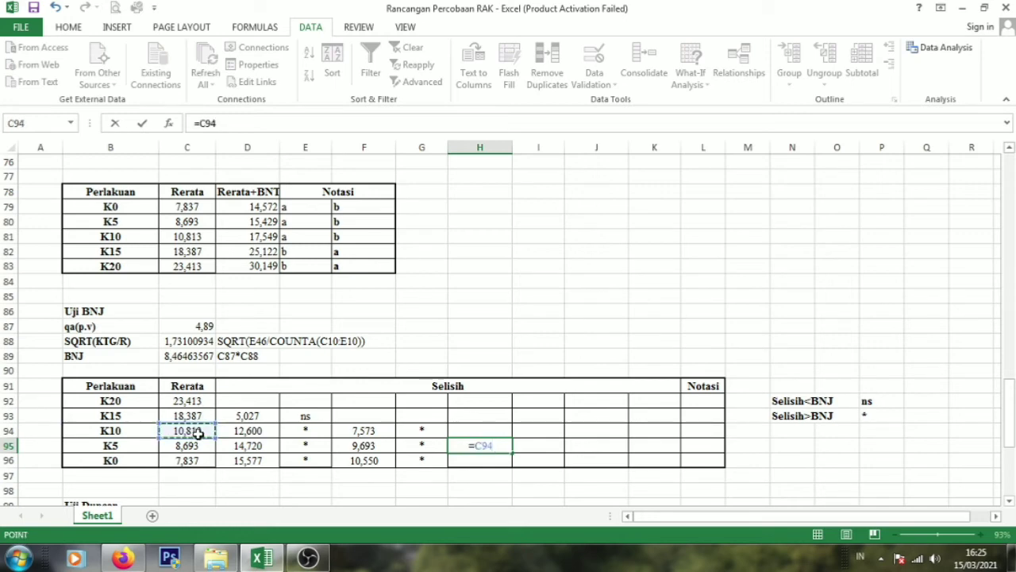
key(F4)
text(-)
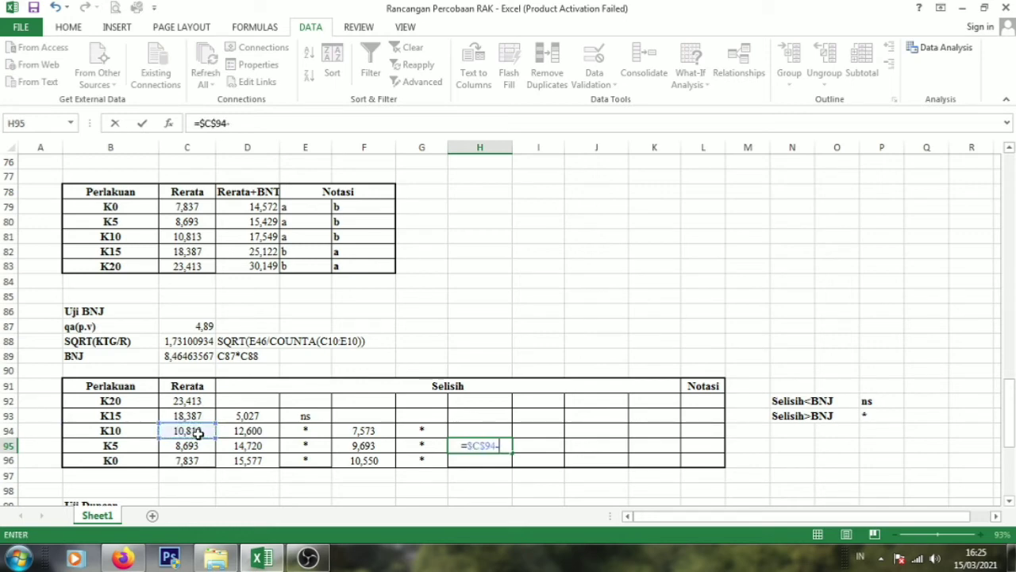
click(203, 446)
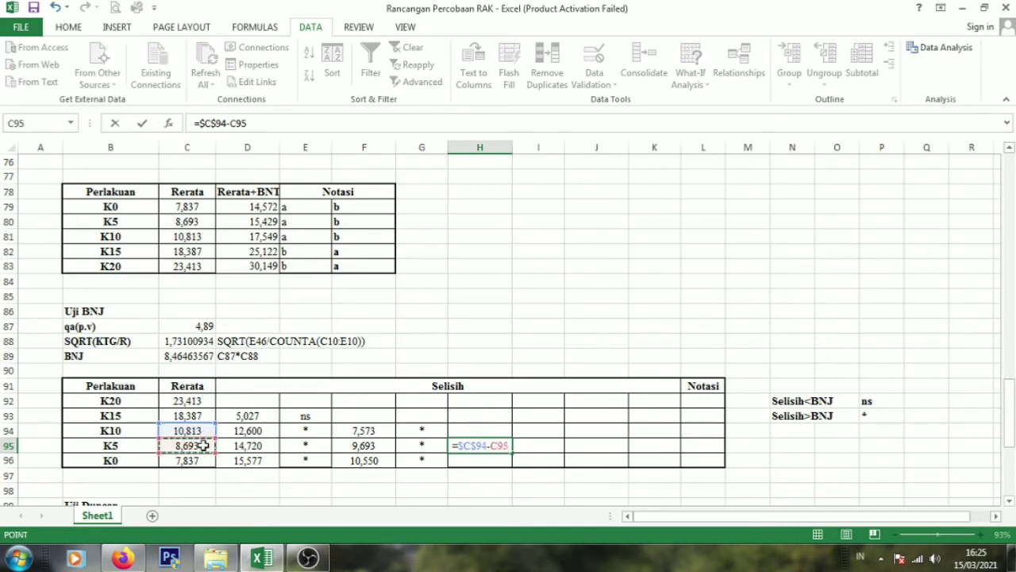
key(Return)
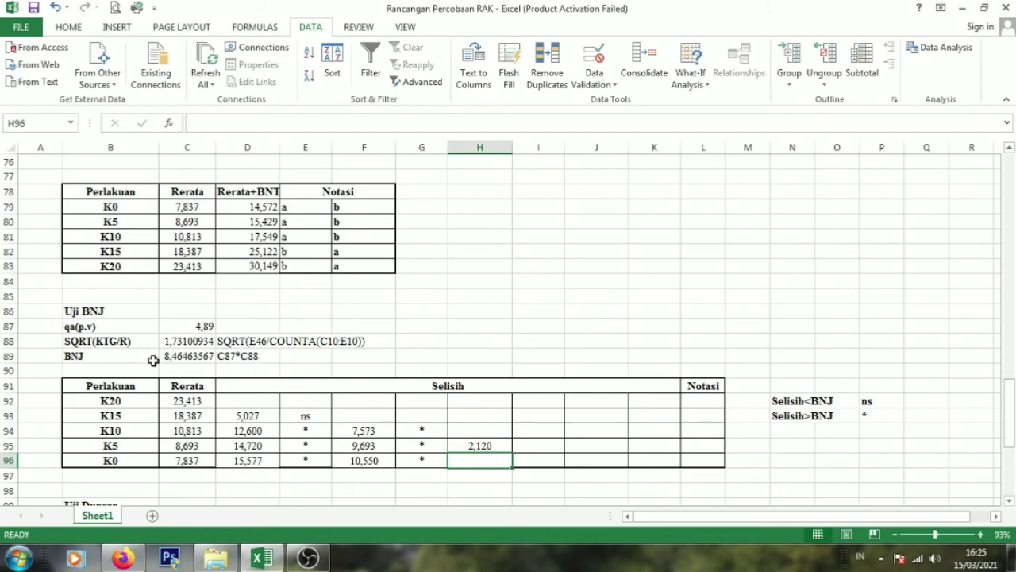
click(543, 448)
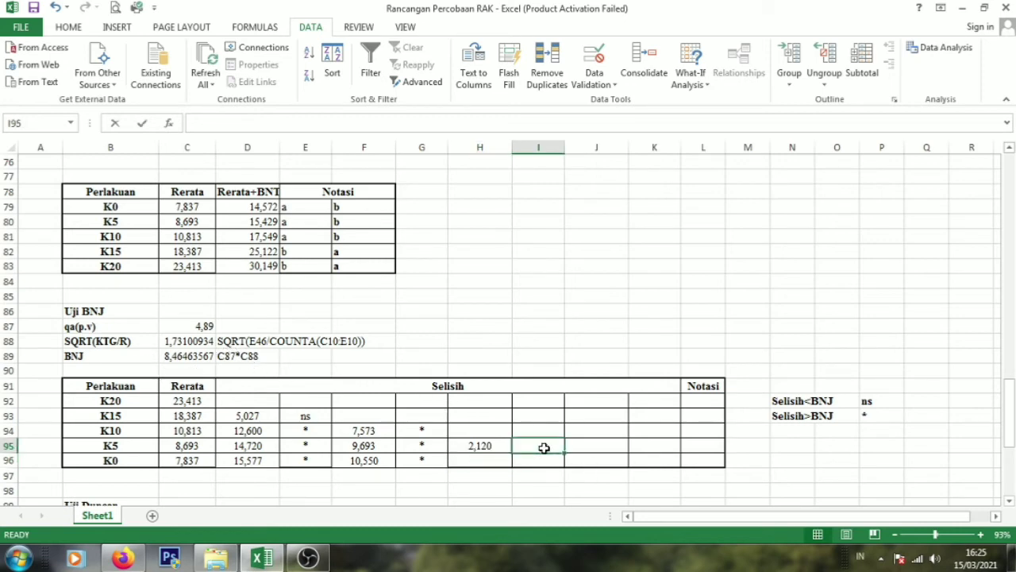
text(ns)
click(488, 448)
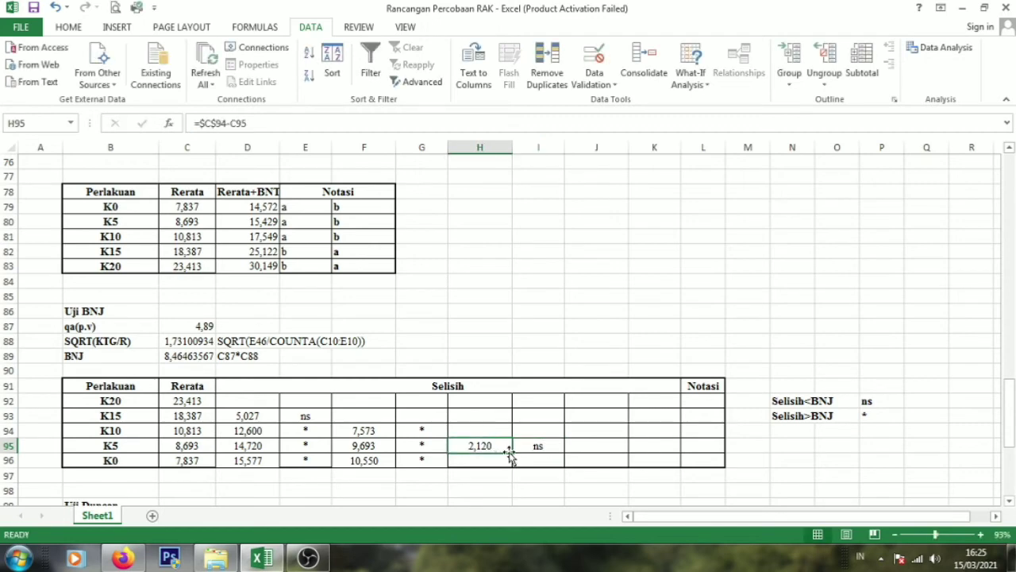
Step: Fill the difference formula from H95 down to the K0 row in H96 and mark it ns in I96
drag(511, 452, 515, 468)
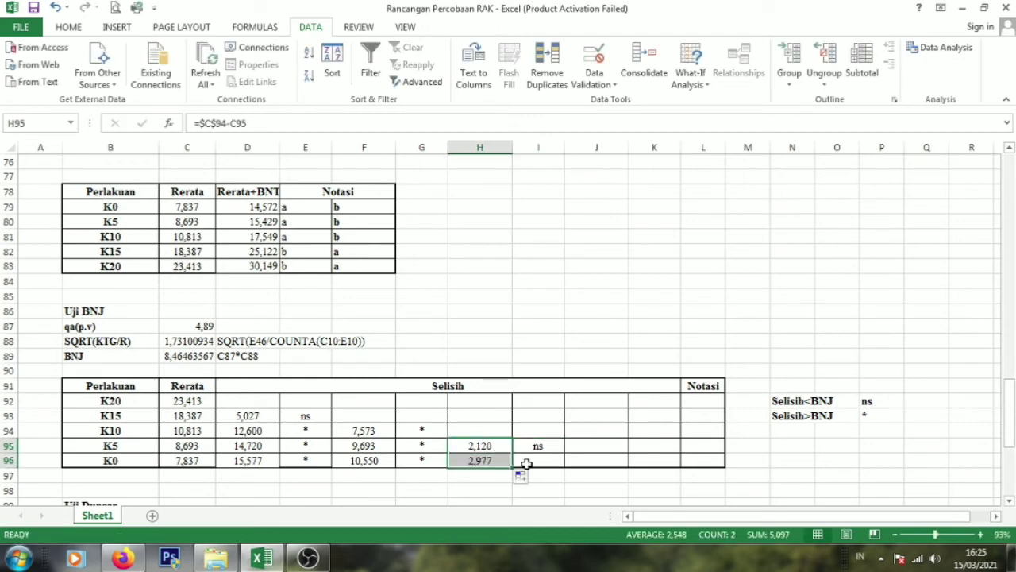
click(533, 461)
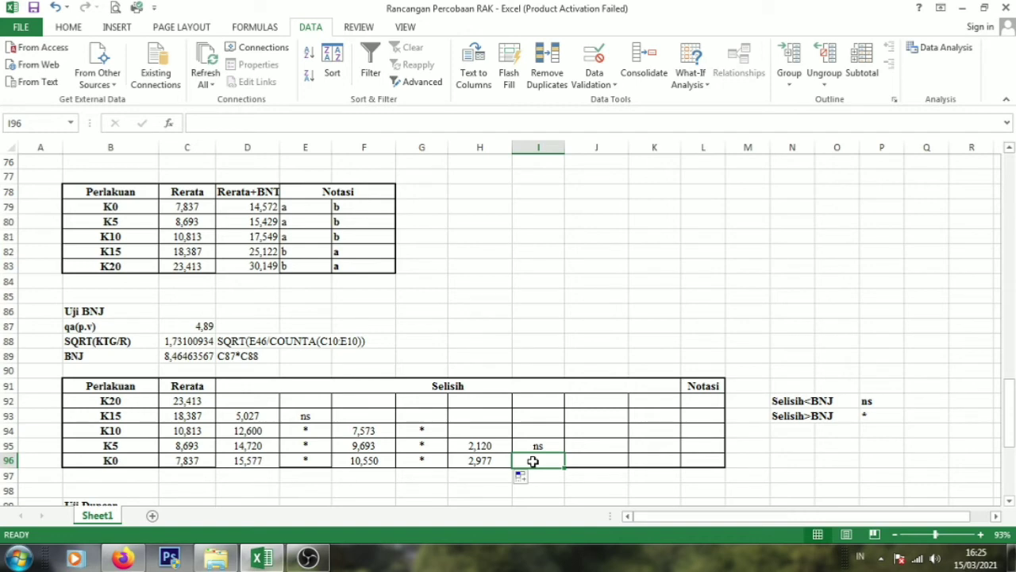
text(ns)
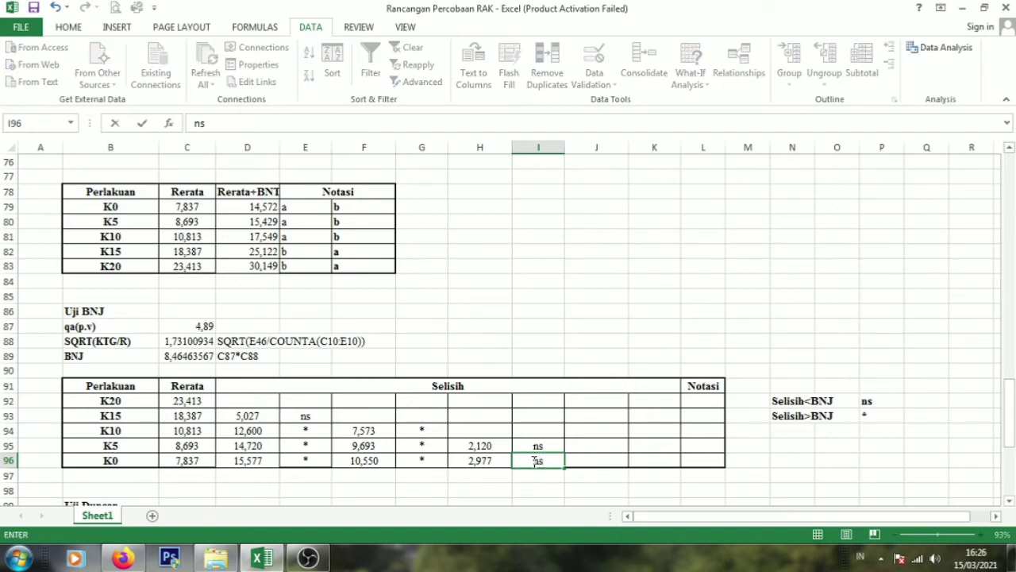
click(614, 457)
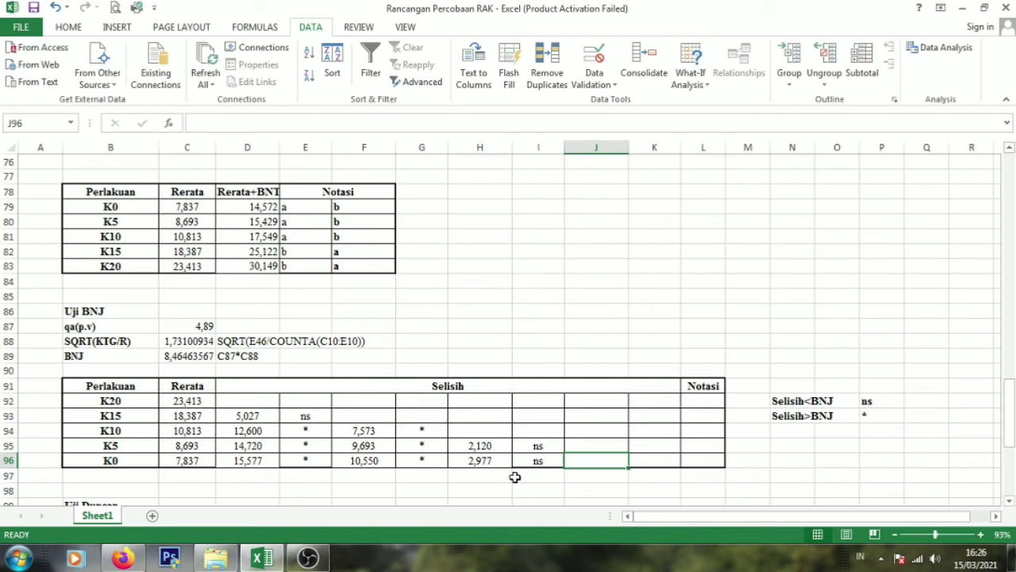
text(=)
click(135, 446)
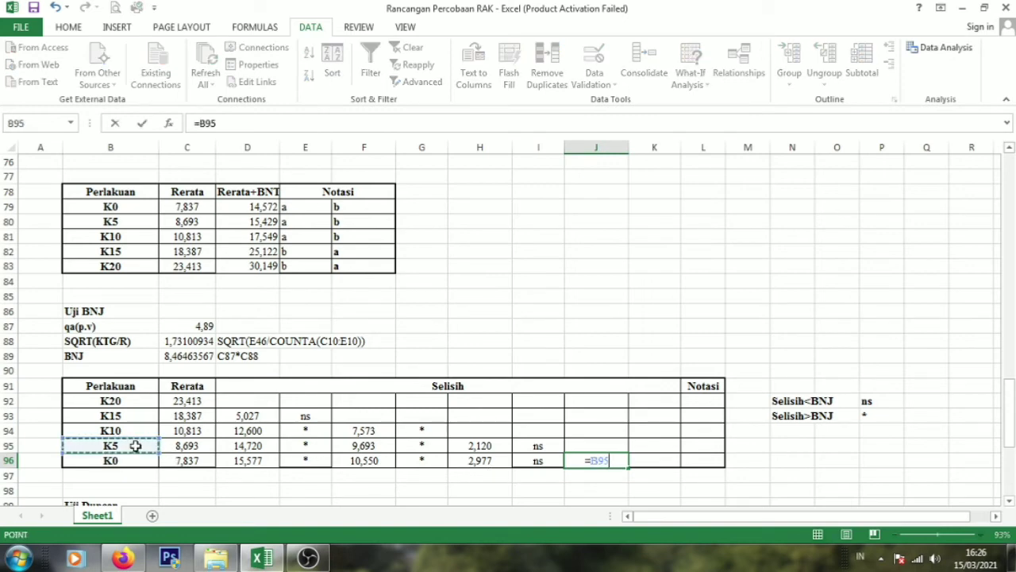
text(-)
key(BackSpace)
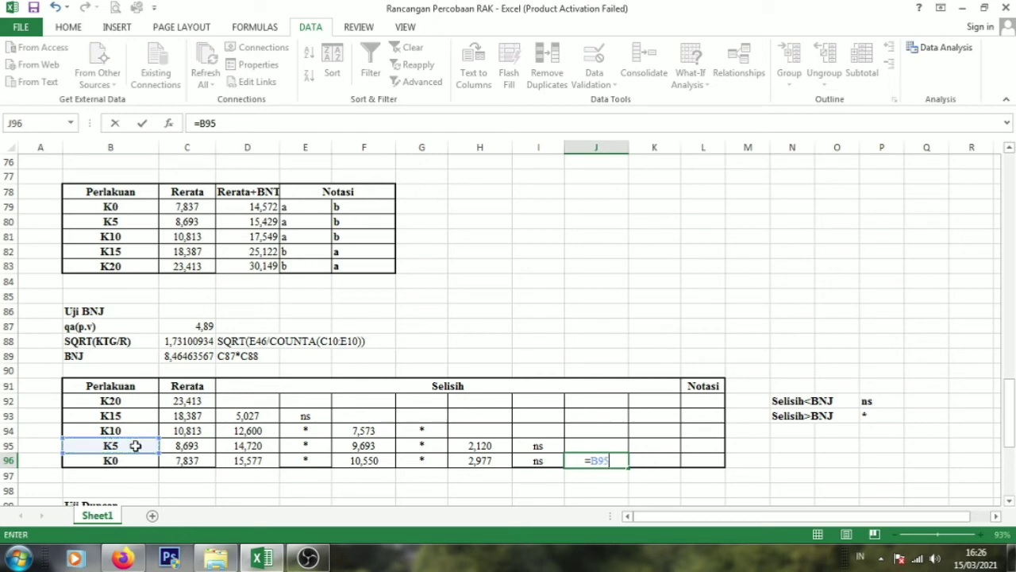
key(F4)
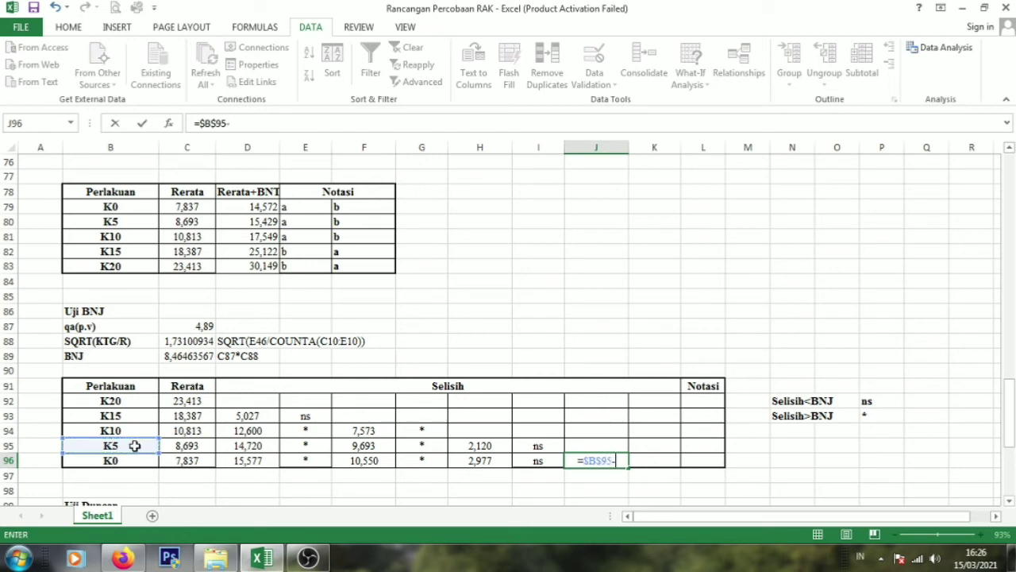
text(-)
click(109, 460)
key(ctrl+Return)
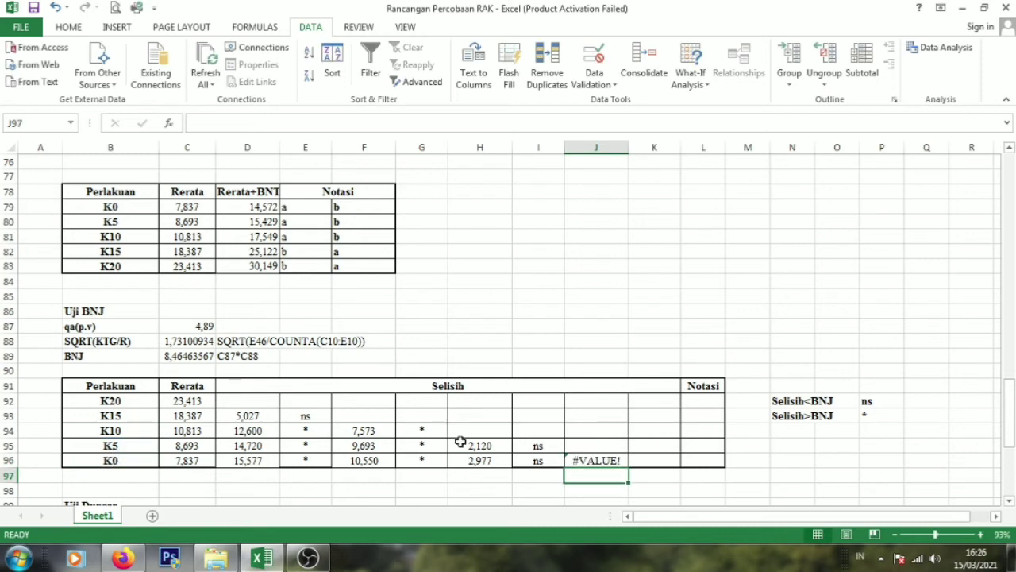
key(ctrl+z)
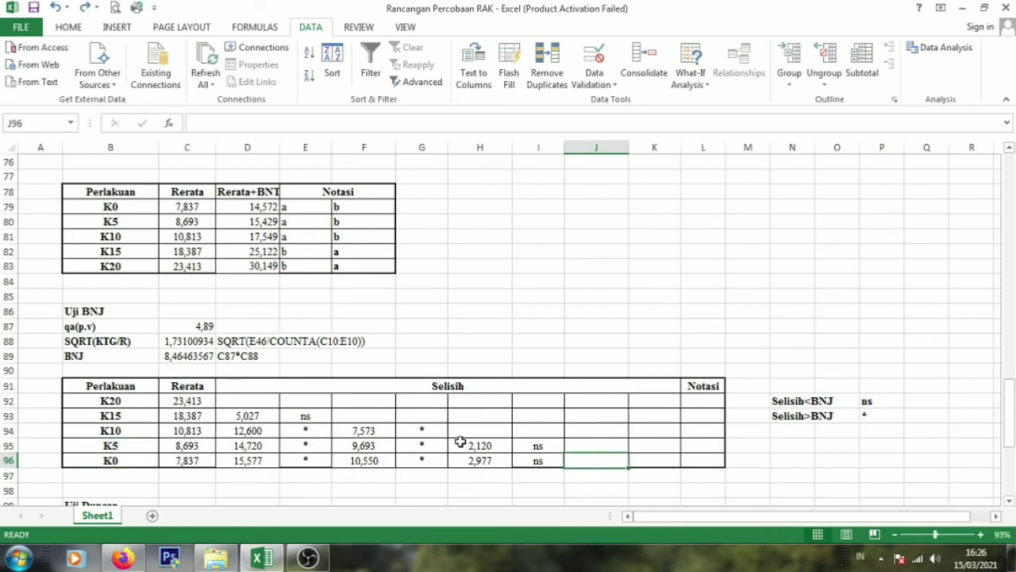
Step: Enter the Selisih formula =C95-C96 for K0 in J96 and mark it ns in K96
text(=)
click(197, 447)
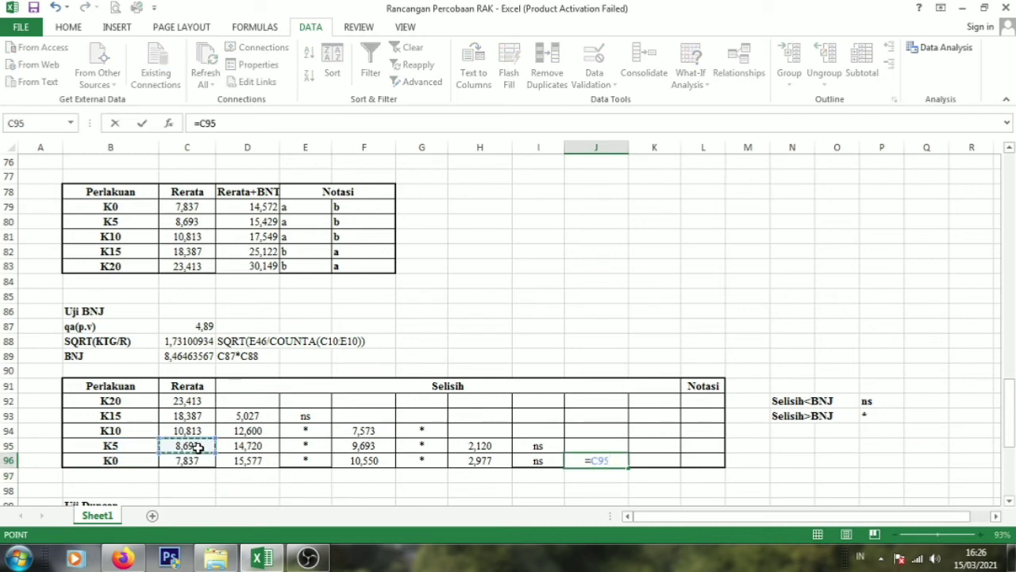
text(-)
click(190, 461)
key(Return)
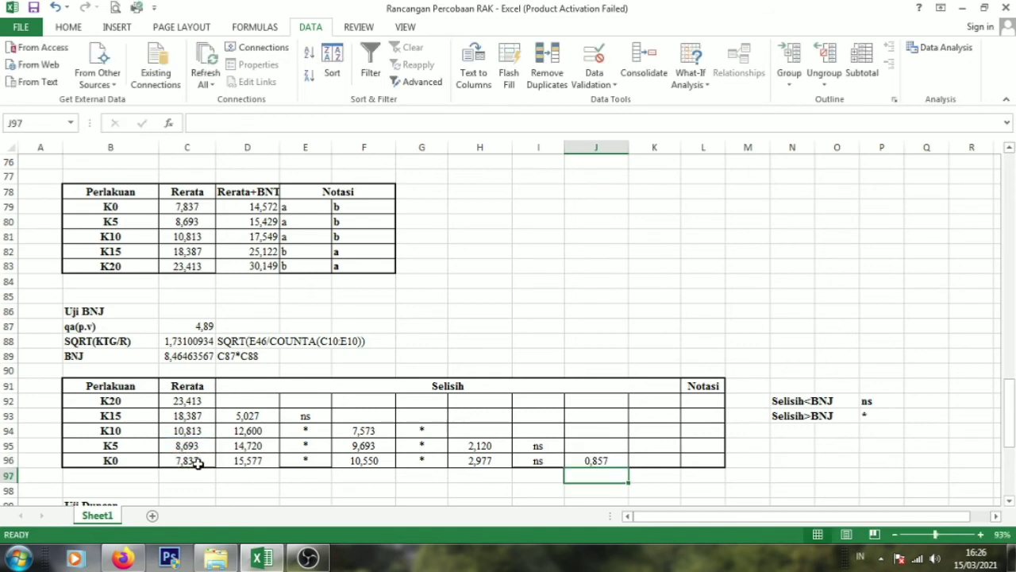
click(655, 462)
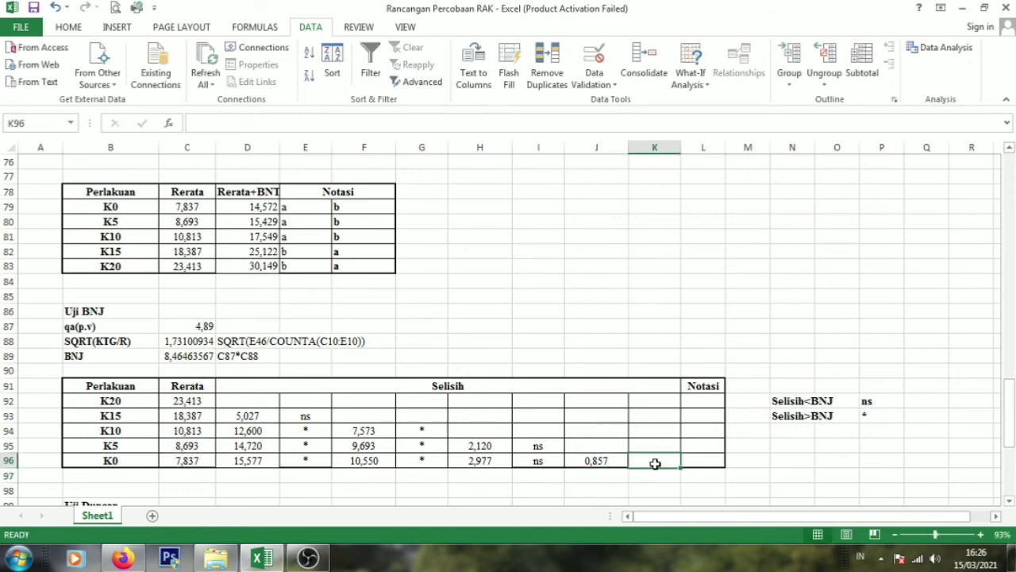
text(ns)
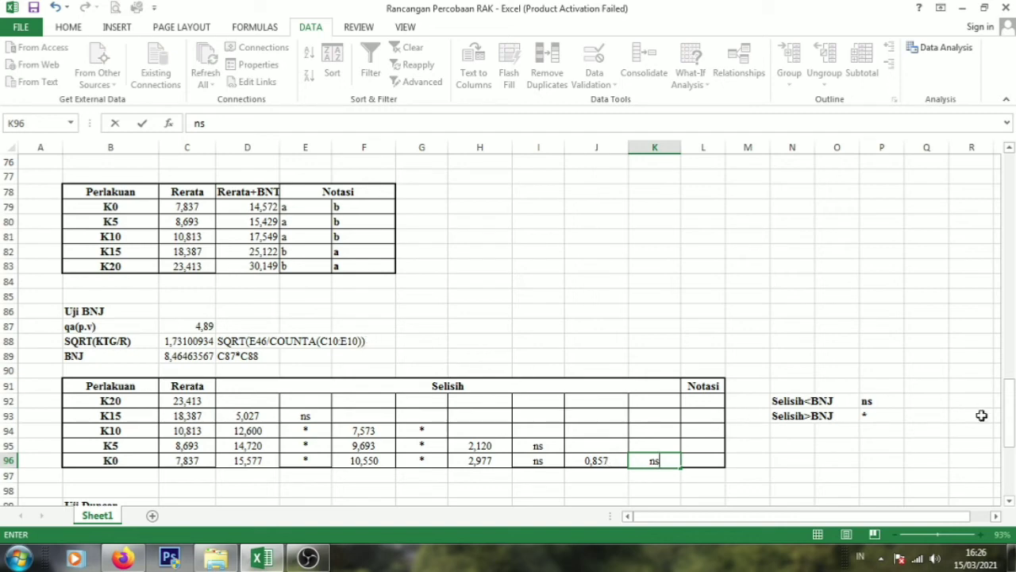
Step: Enter the letter a in E92 above the ns mark and as K20's Notasi in L92
drag(1012, 418, 1013, 412)
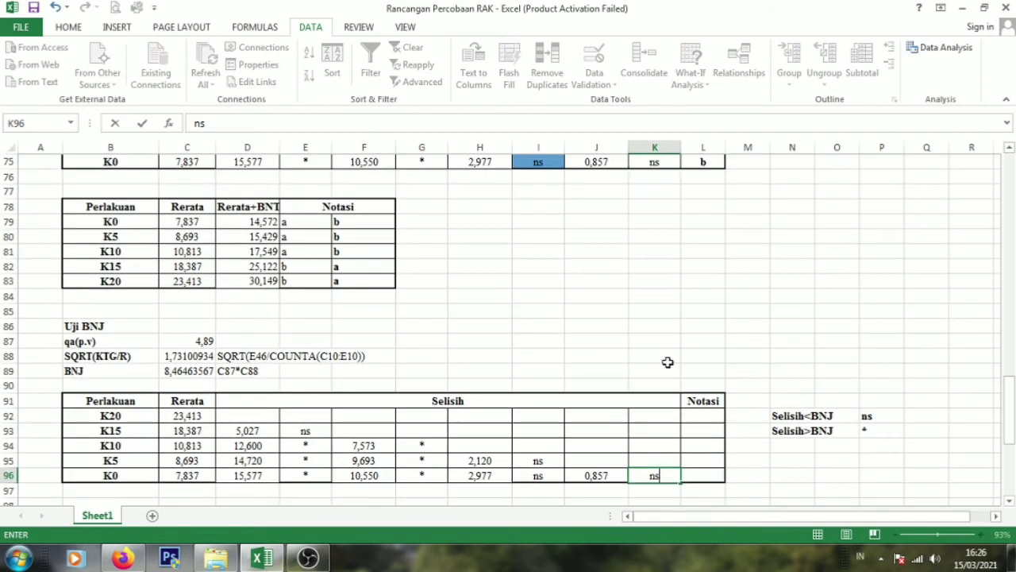
click(302, 416)
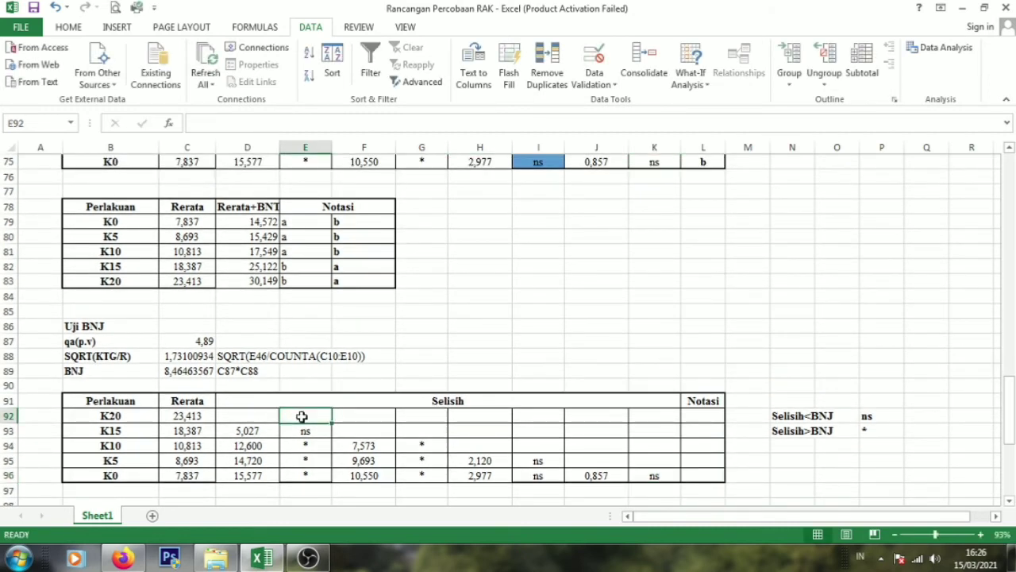
text(a)
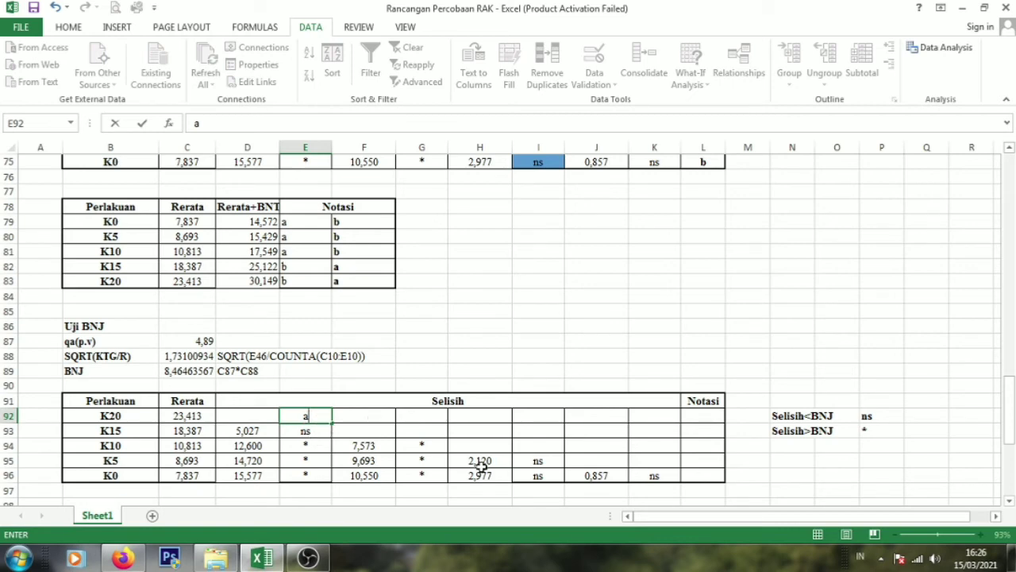
click(704, 418)
text(a)
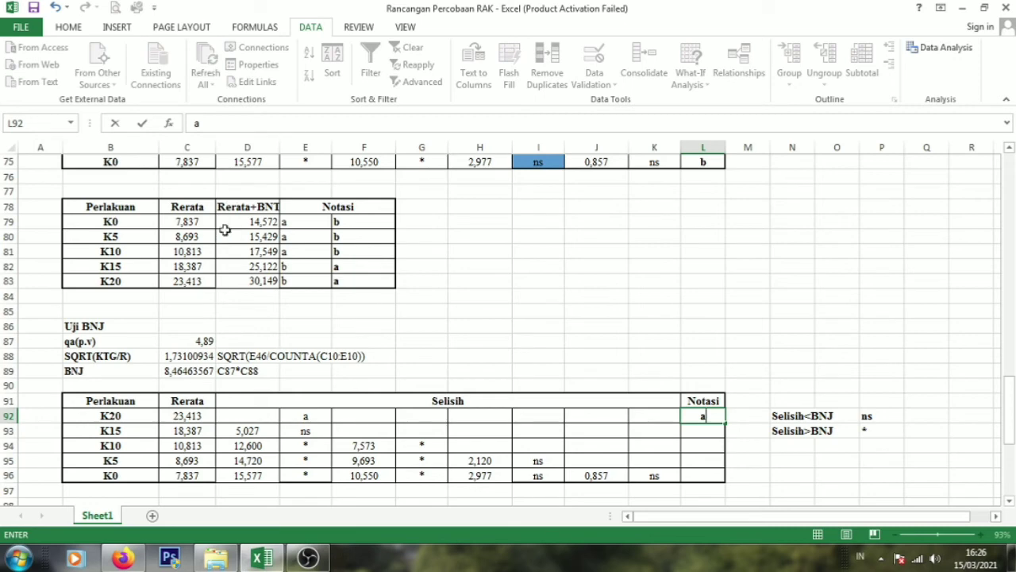
Step: Shade the a group cells E92:E93 with the blue theme fill colour
drag(302, 415, 307, 429)
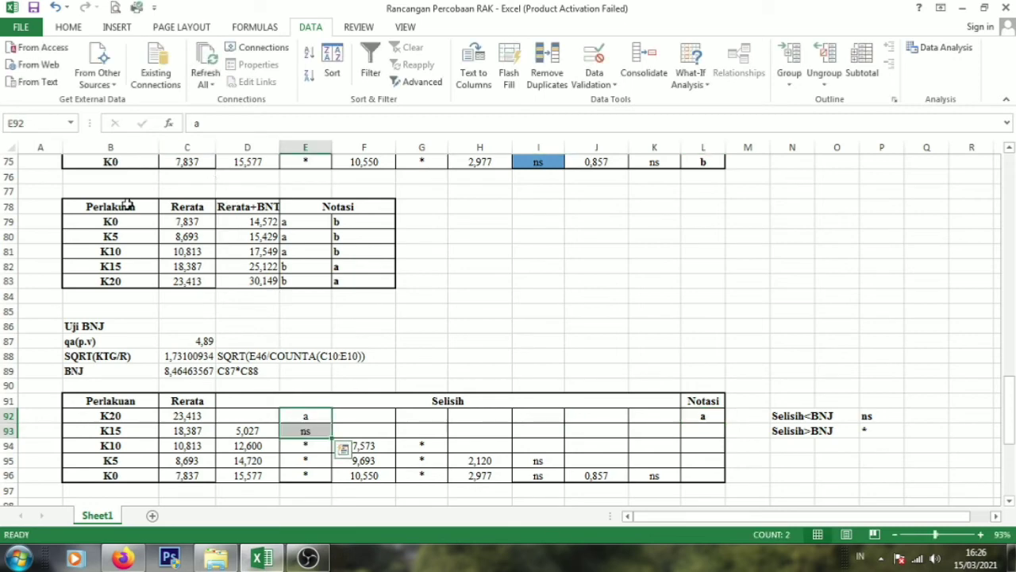
click(79, 32)
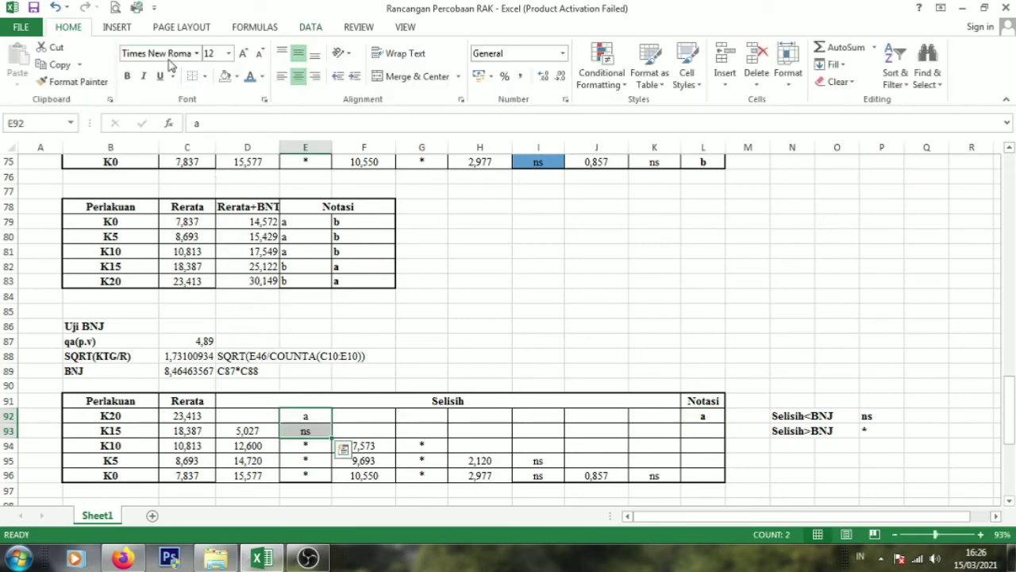
click(237, 77)
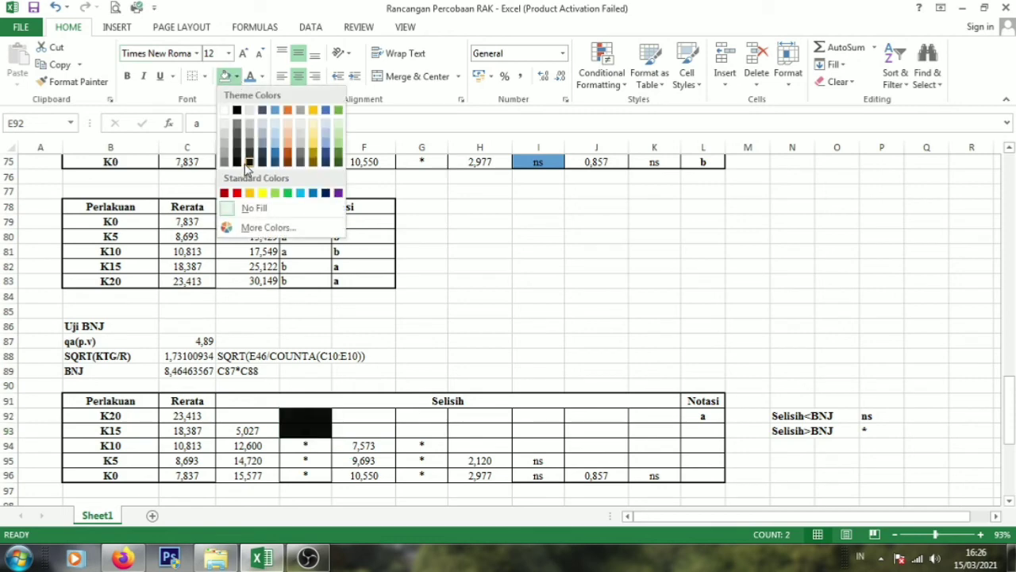
click(275, 111)
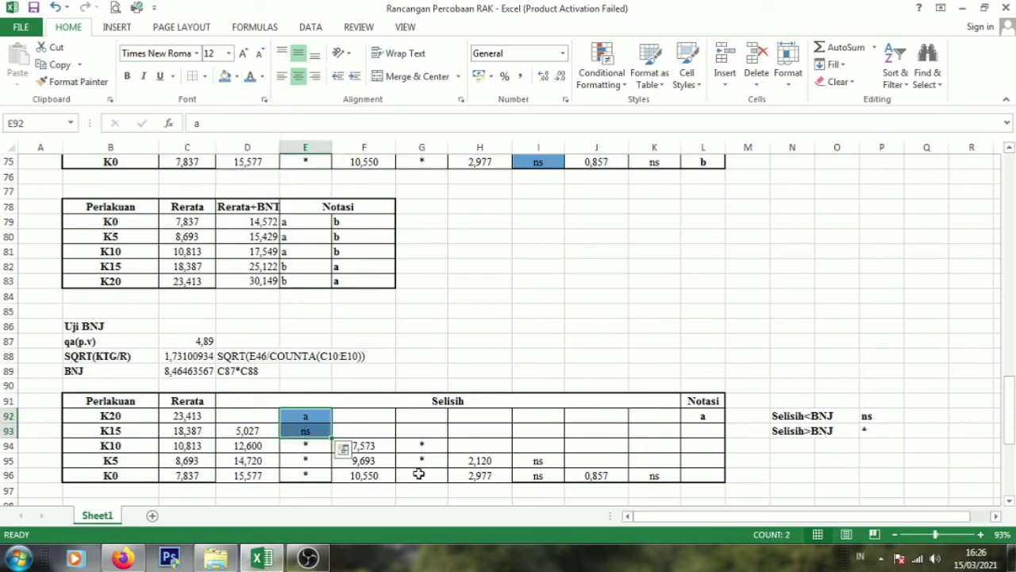
Step: Enter the letter b in I94 above the ns marks of K5 and K0
click(435, 446)
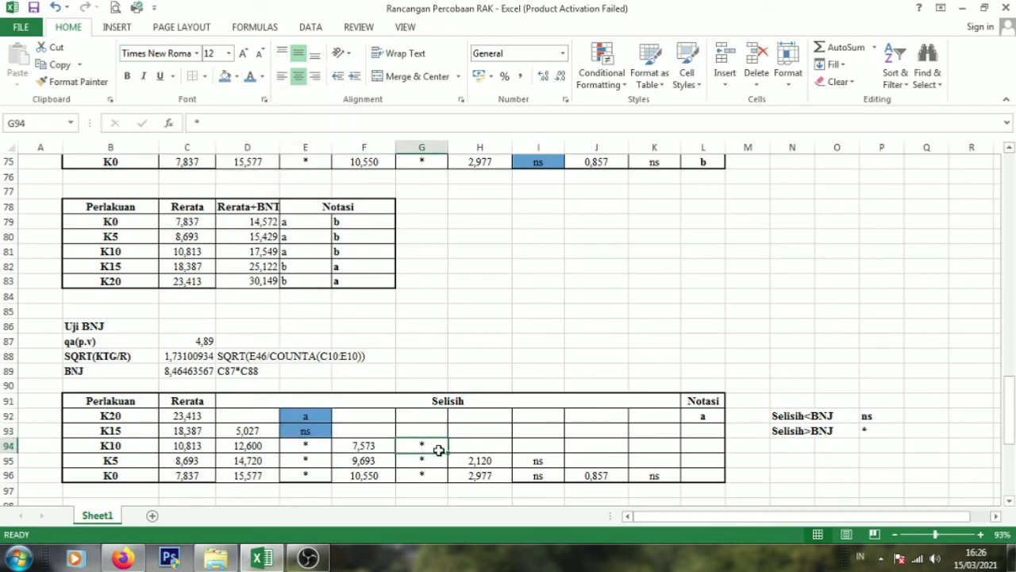
click(532, 449)
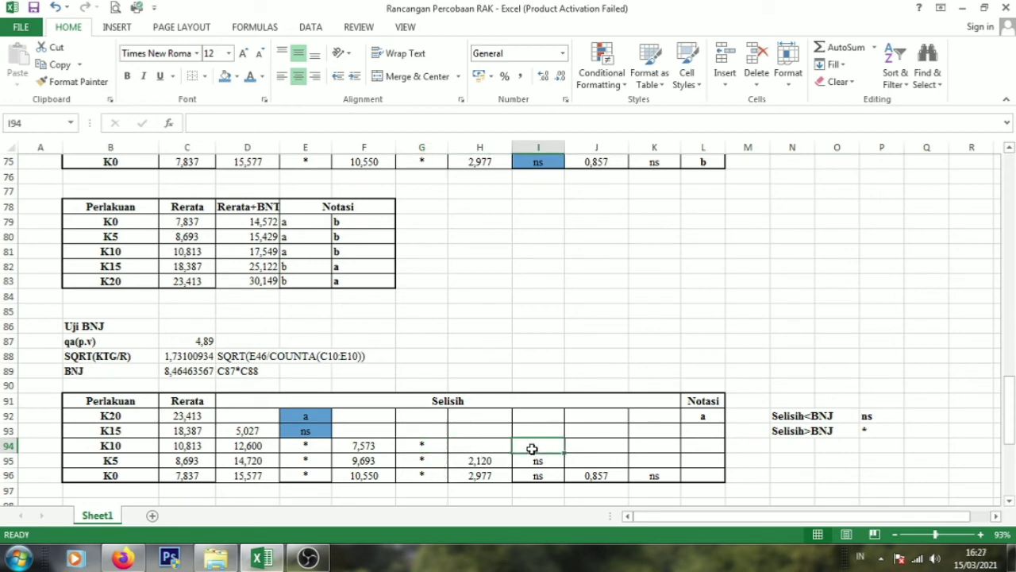
text(b)
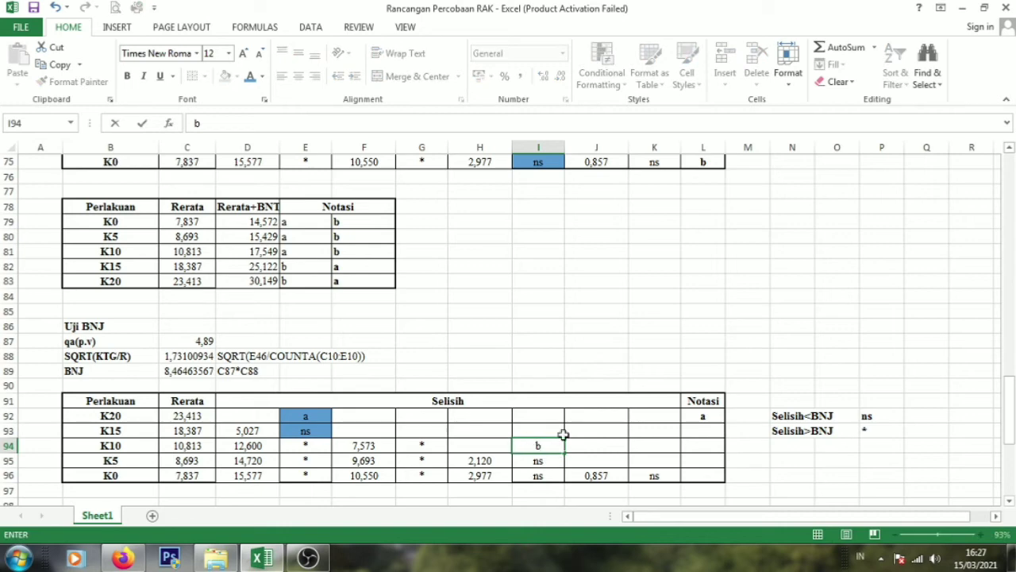
Step: Complete the Notasi column with a for K15 in L93 and b for K10, K5 and K0 in L94:L96
click(707, 431)
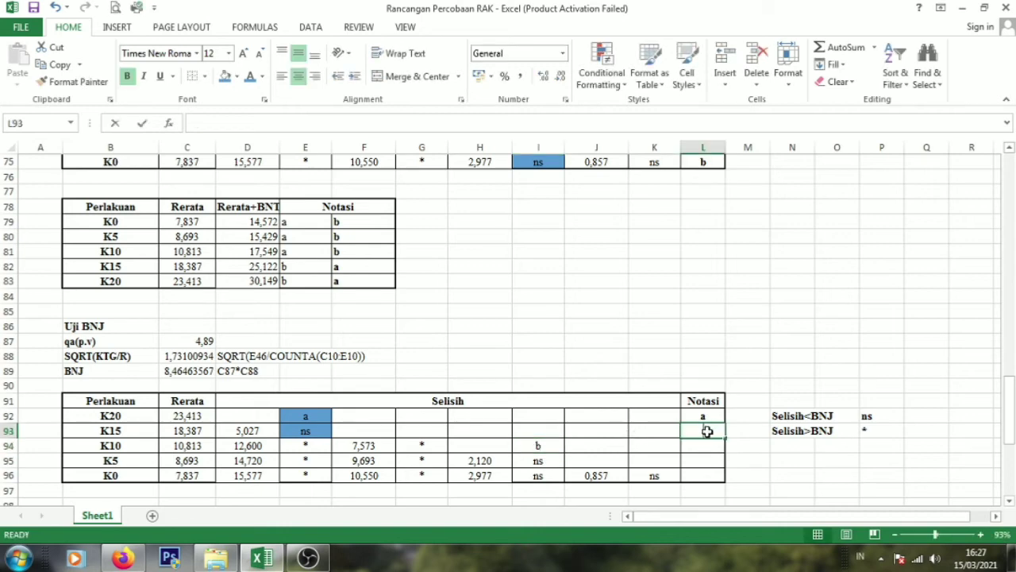
text(a)
click(704, 449)
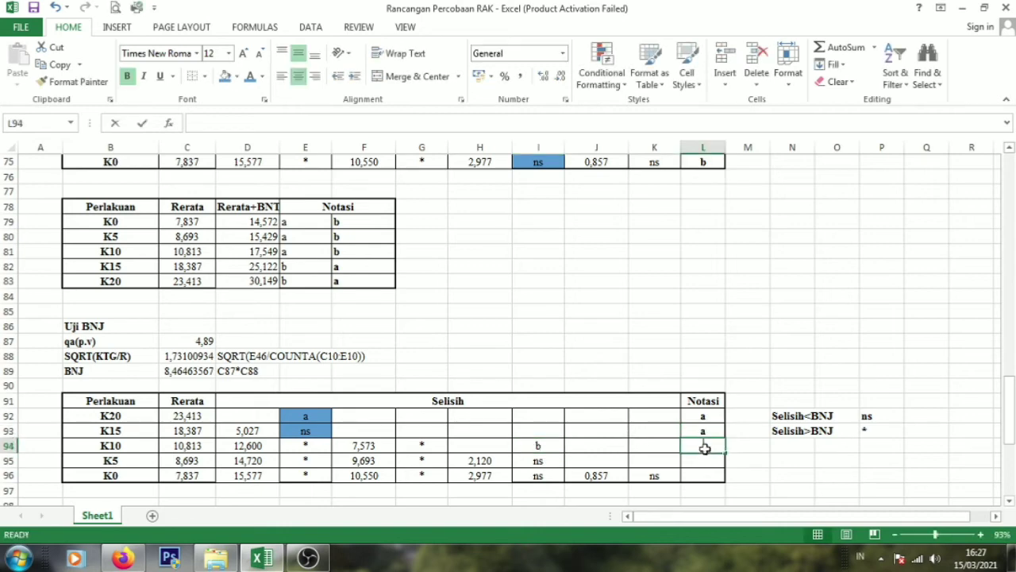
text(b)
click(705, 464)
text(b)
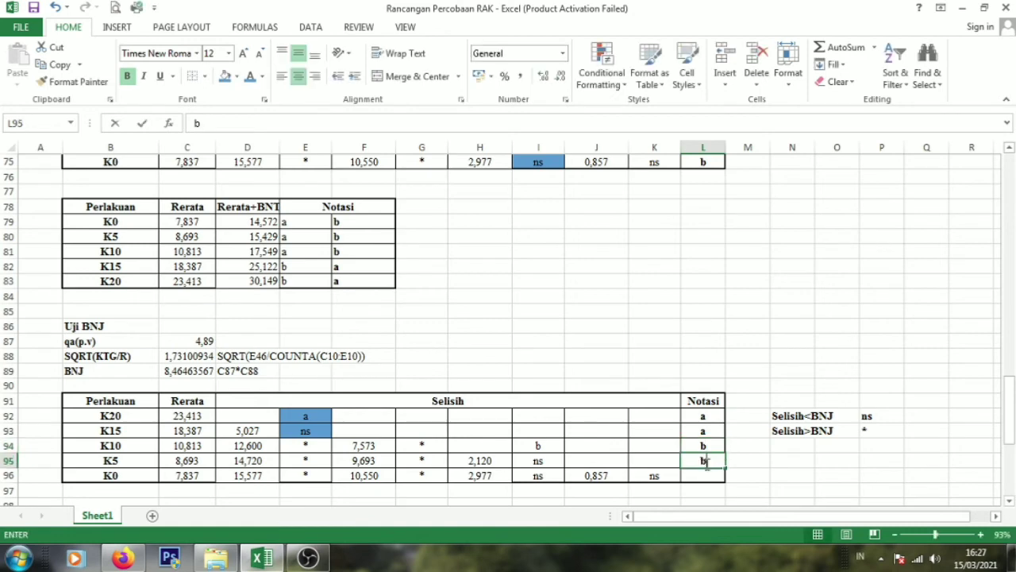
click(705, 475)
text(b)
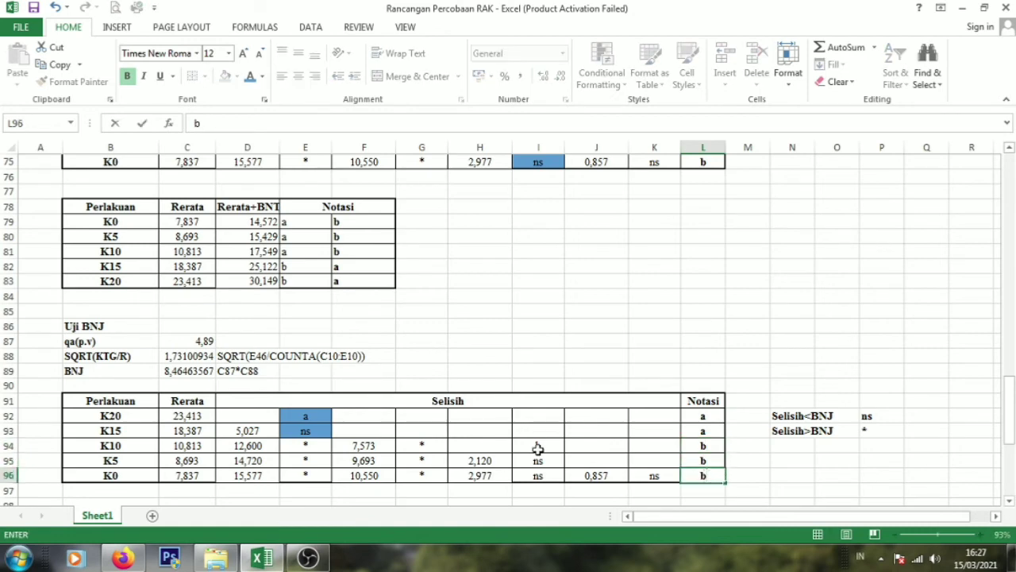
Step: Shade the b group cells I94:I96 with the same blue theme fill colour
drag(540, 447, 543, 474)
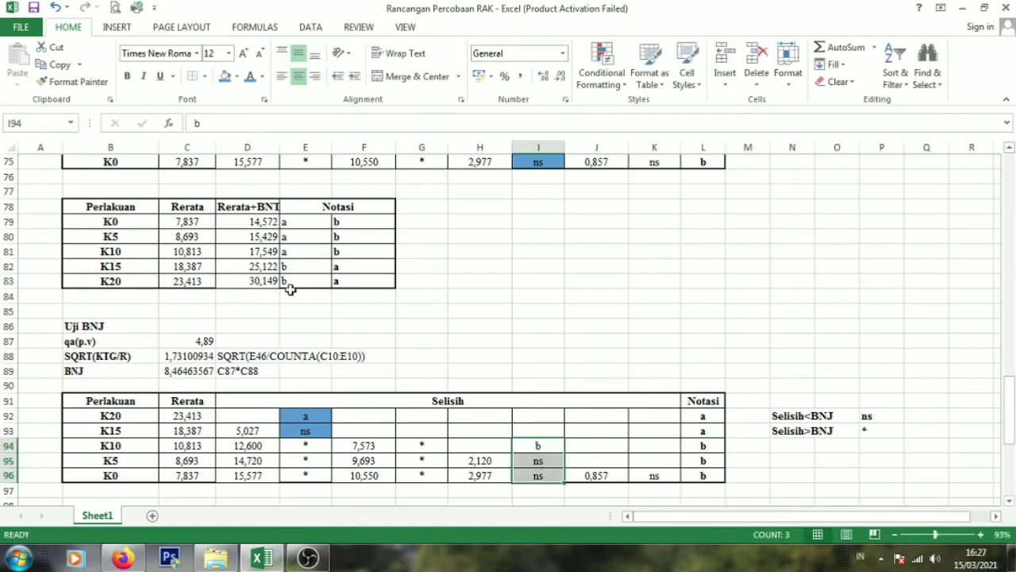
click(237, 76)
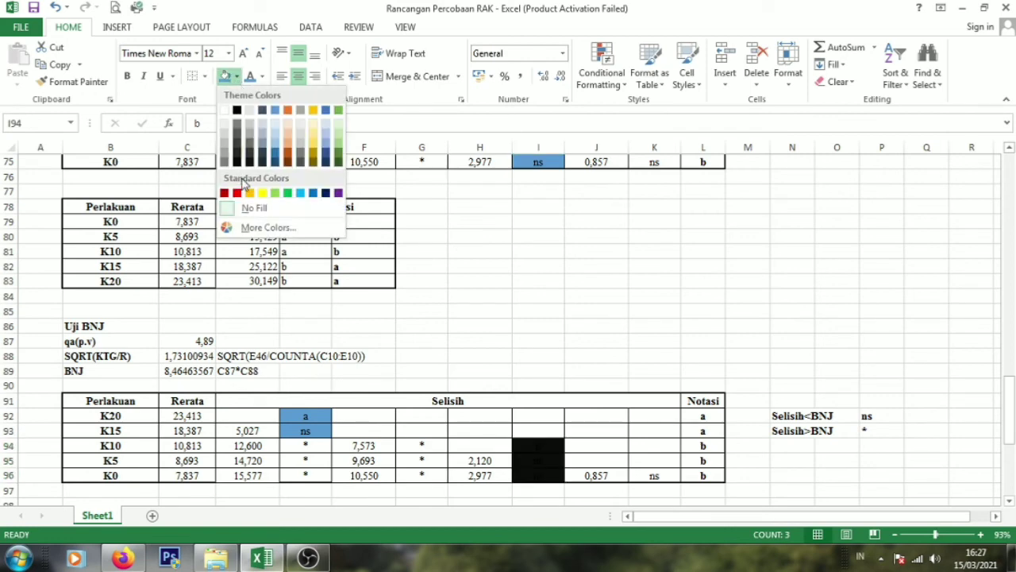
click(276, 114)
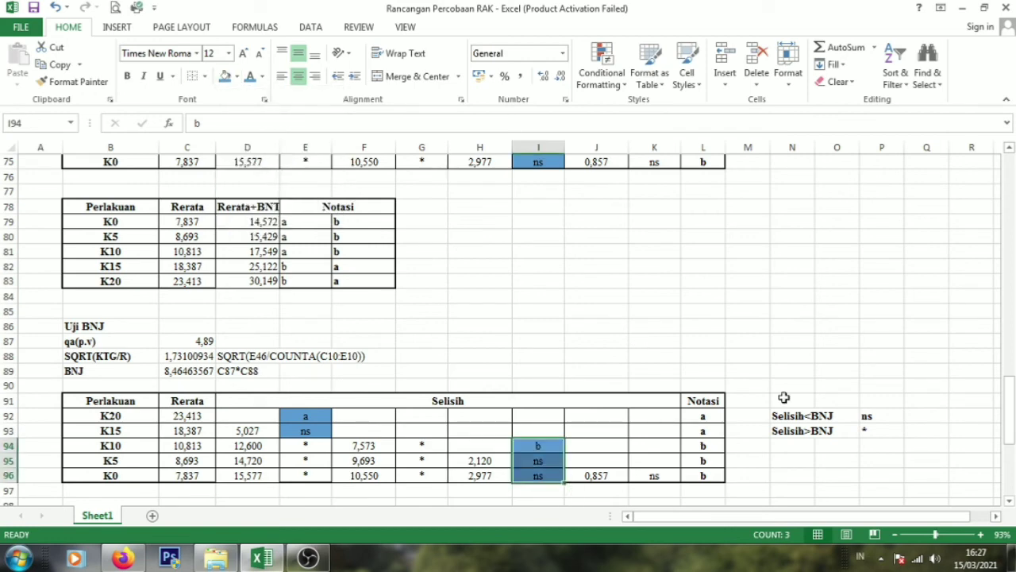
click(835, 471)
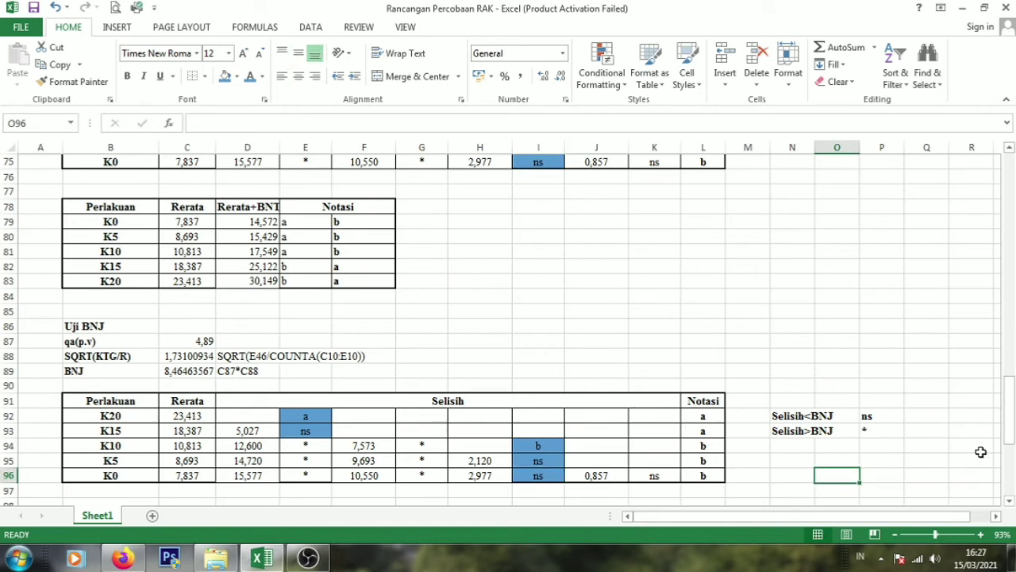
Step: Look over the empty Uji Duncan difference table and the sy and Rp section beneath it
drag(1004, 435, 1010, 449)
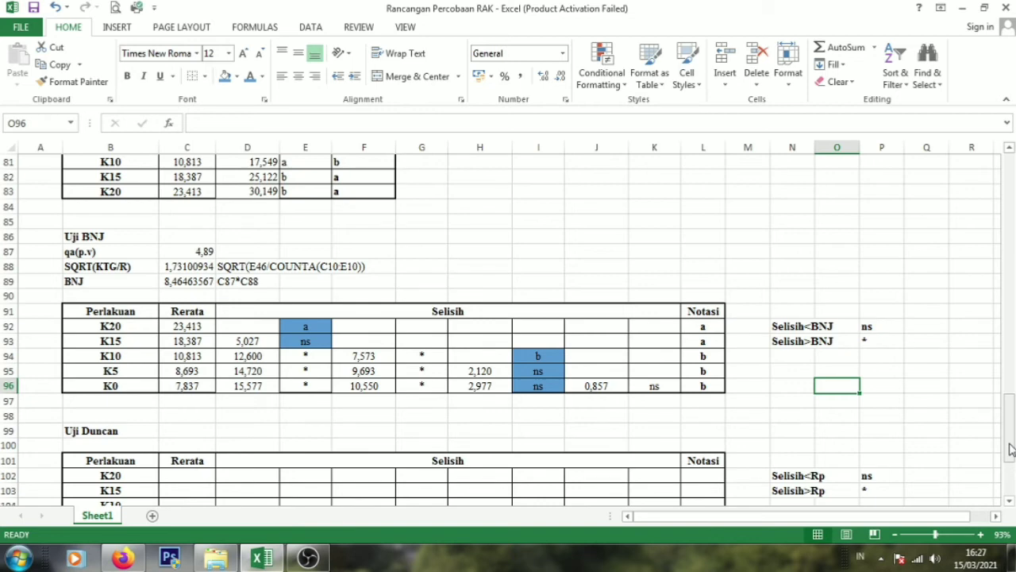
drag(1010, 450, 1012, 479)
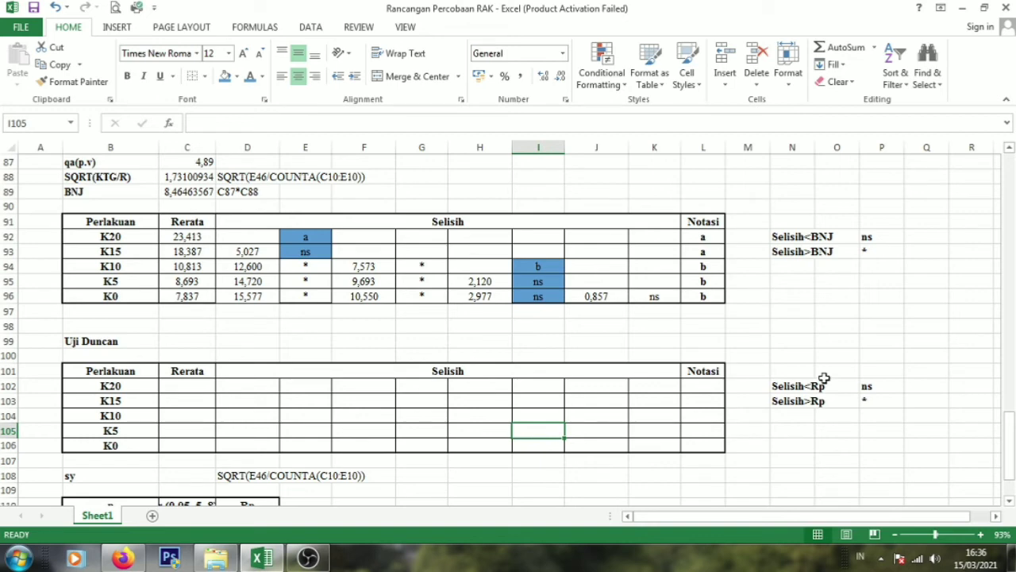
drag(1009, 431, 1009, 458)
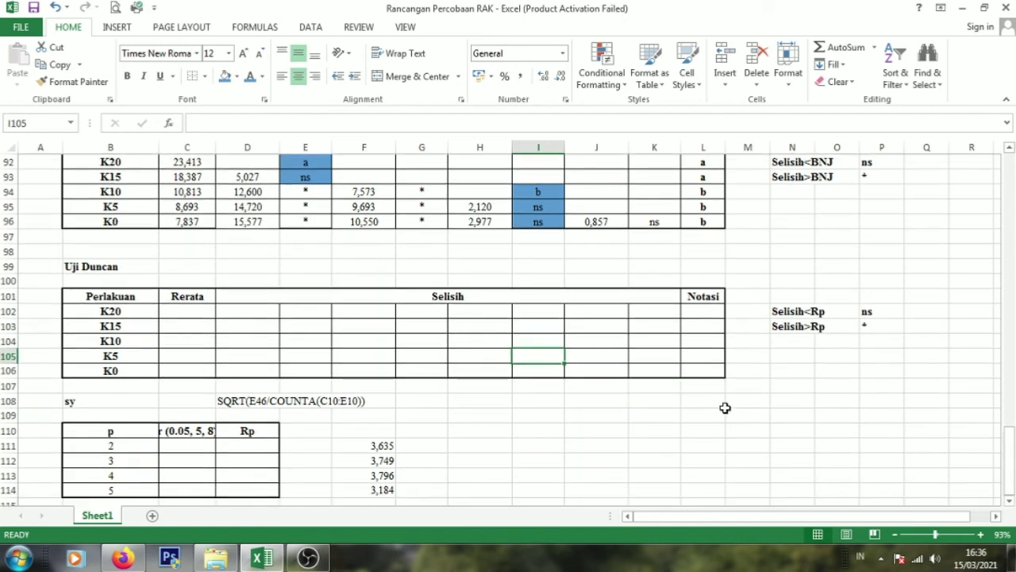
Step: Calculate sy in C108 with the formula =SQRT(E46/COUNTA(C10:E10))
click(200, 402)
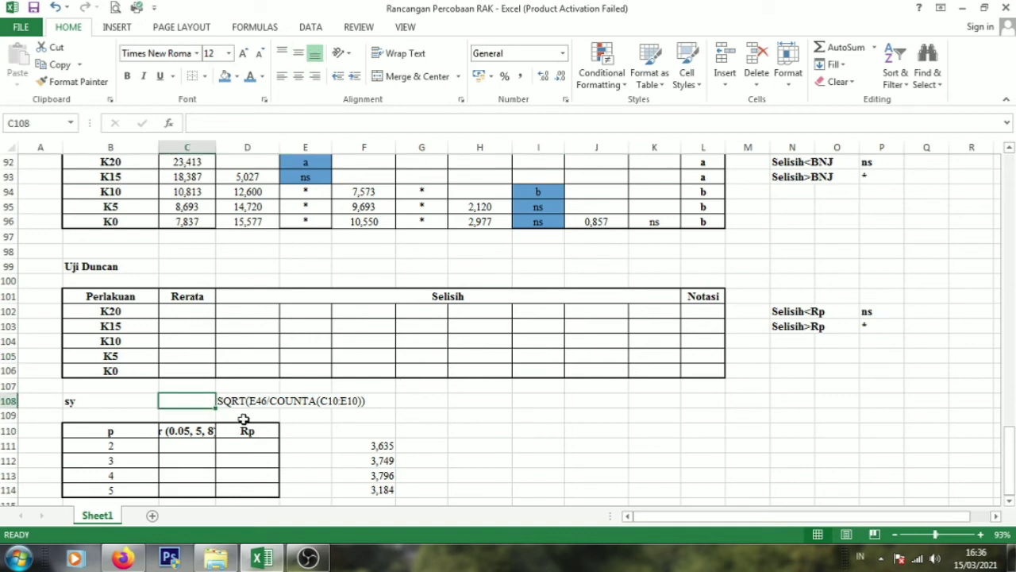
text(=sq)
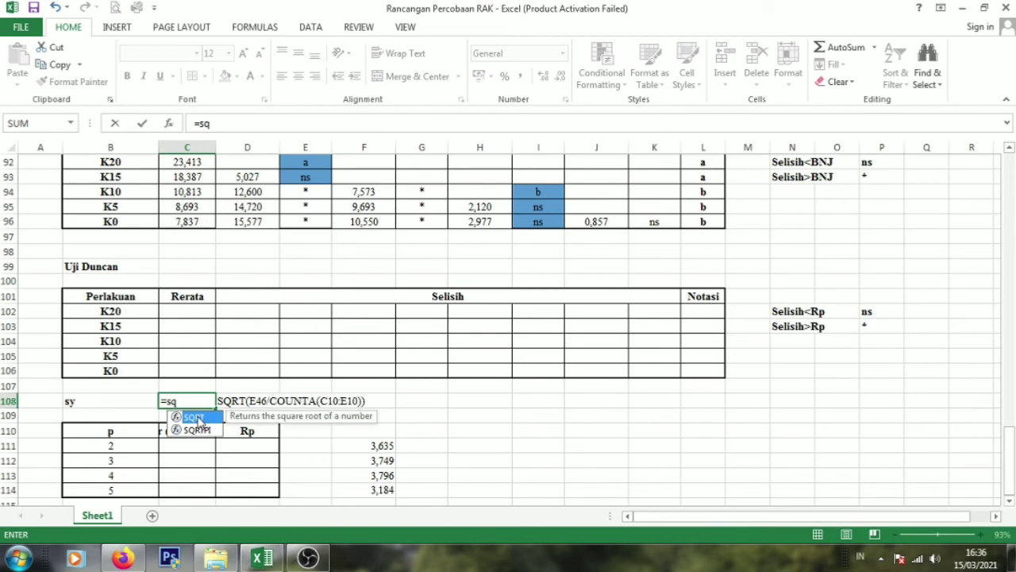
double_click(195, 418)
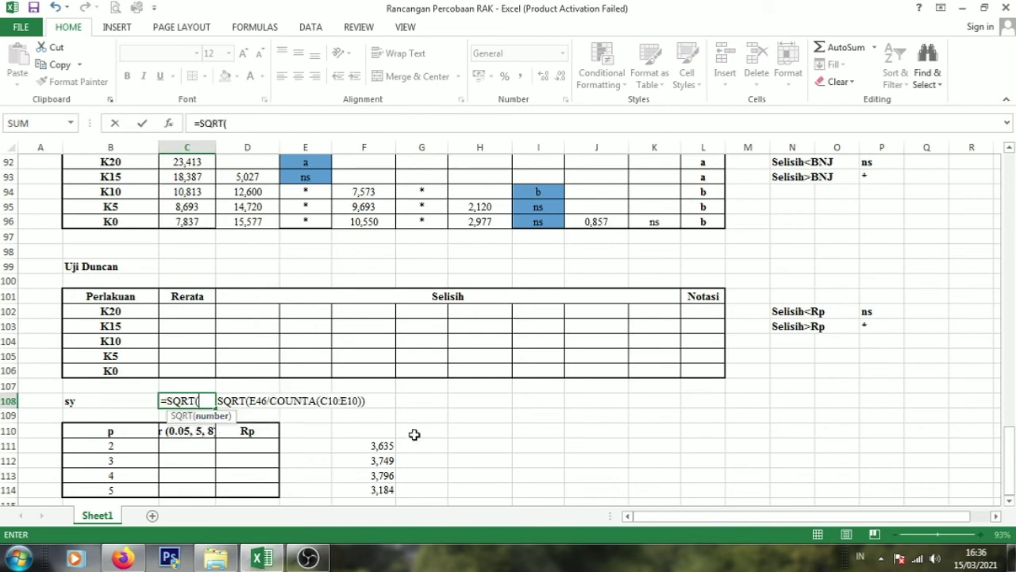
drag(1011, 462, 1011, 293)
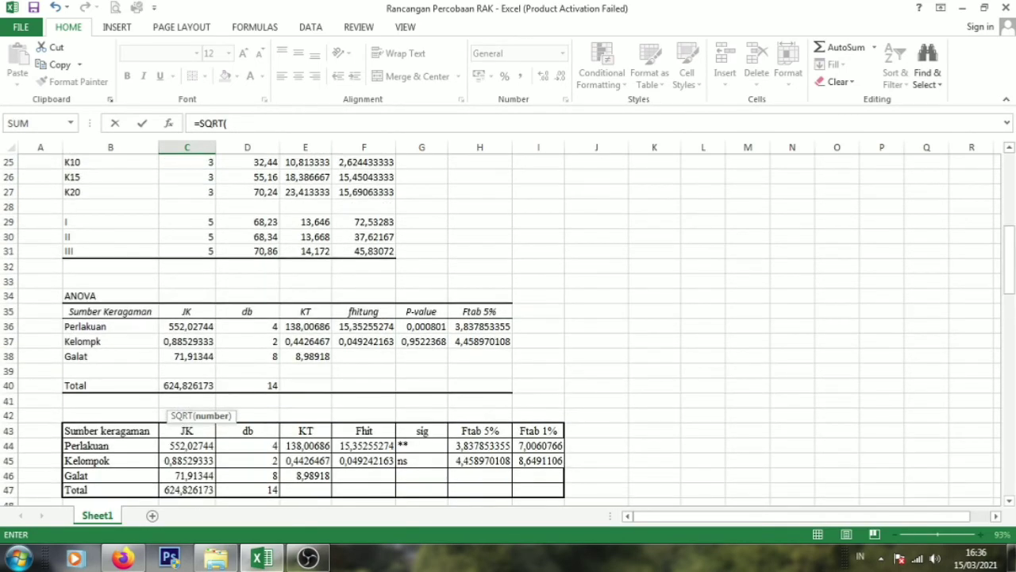
click(316, 475)
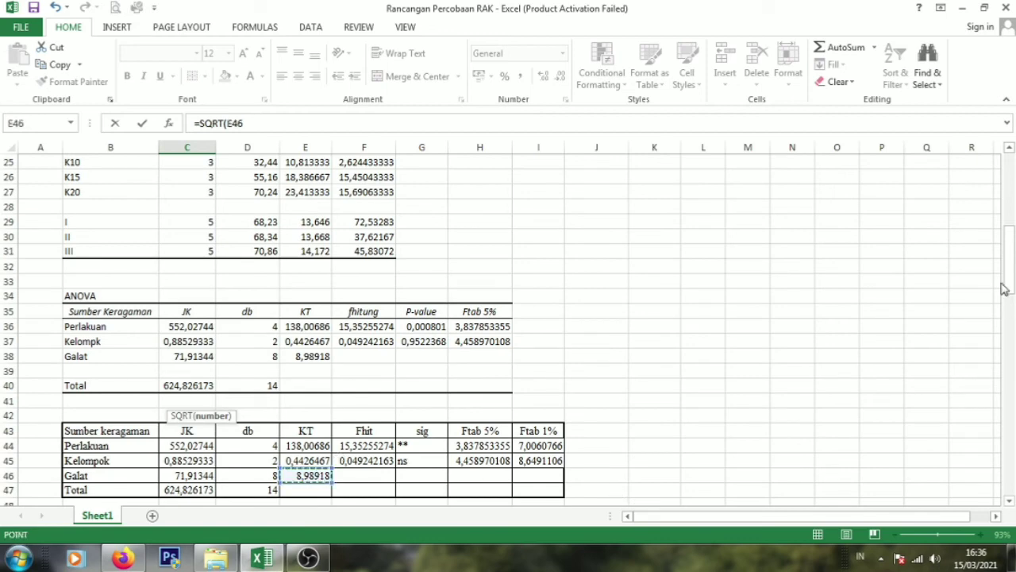
drag(1011, 309, 982, 489)
text(/count)
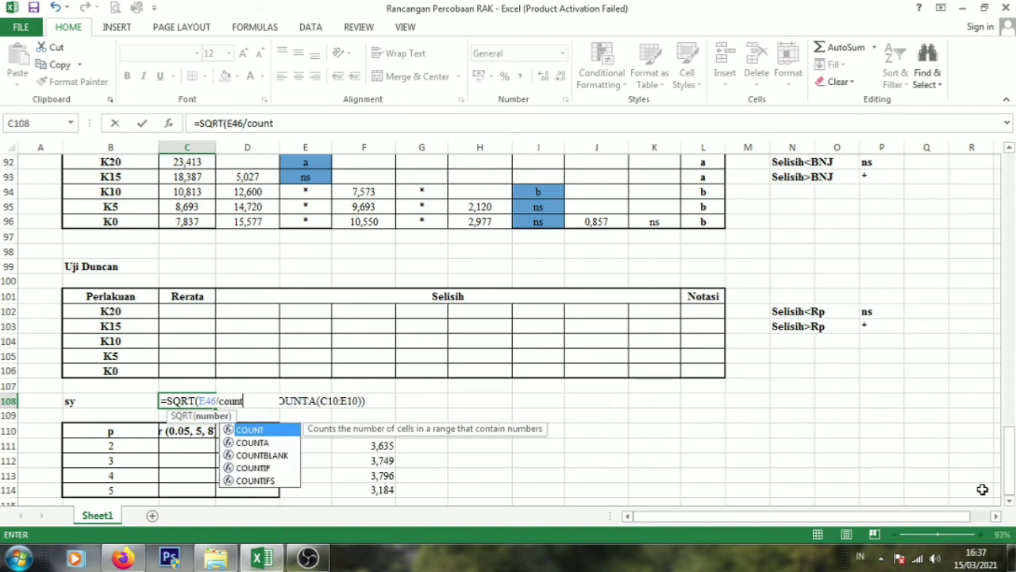
double_click(270, 442)
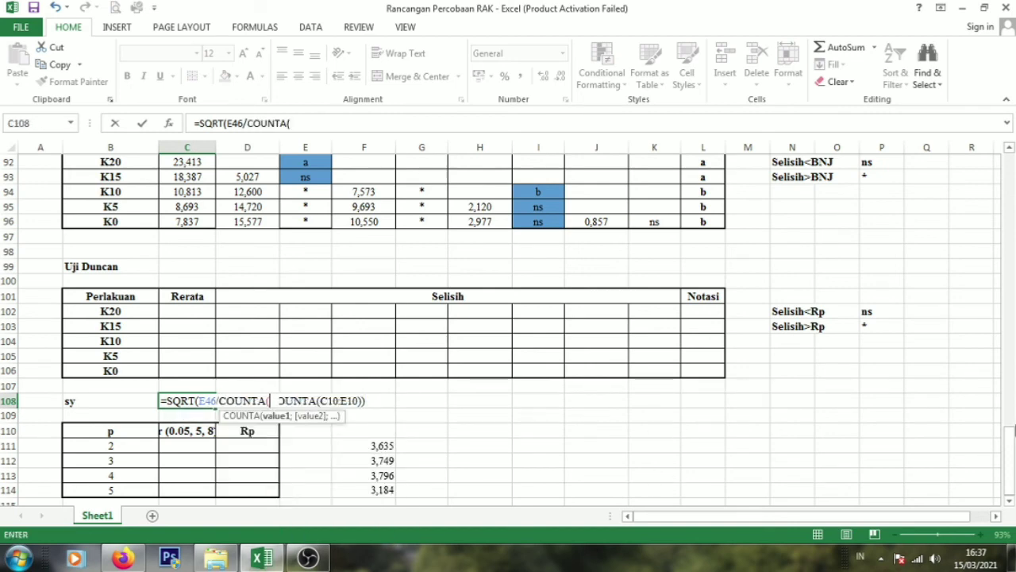
drag(1009, 459, 1009, 190)
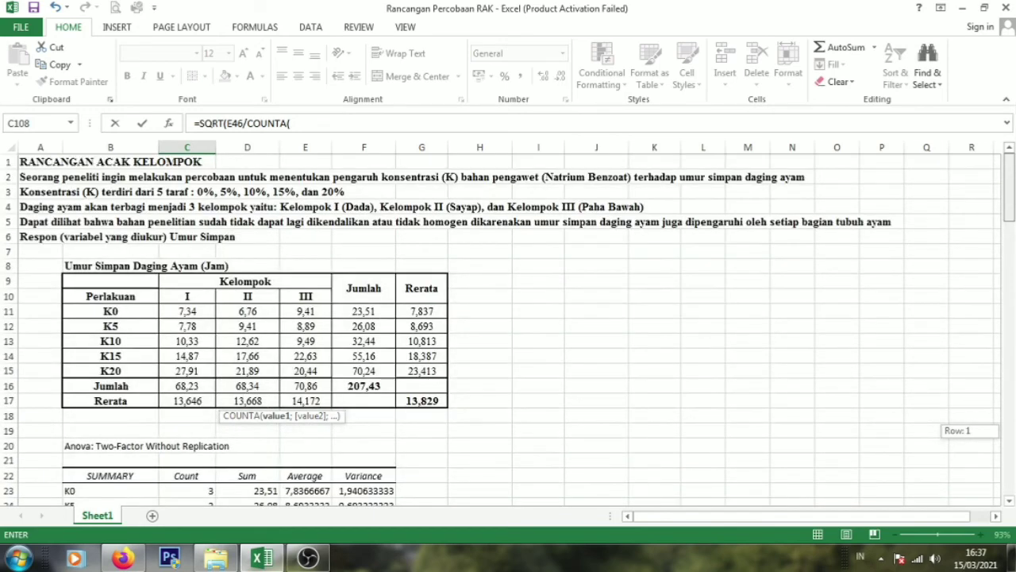
drag(191, 295, 305, 298)
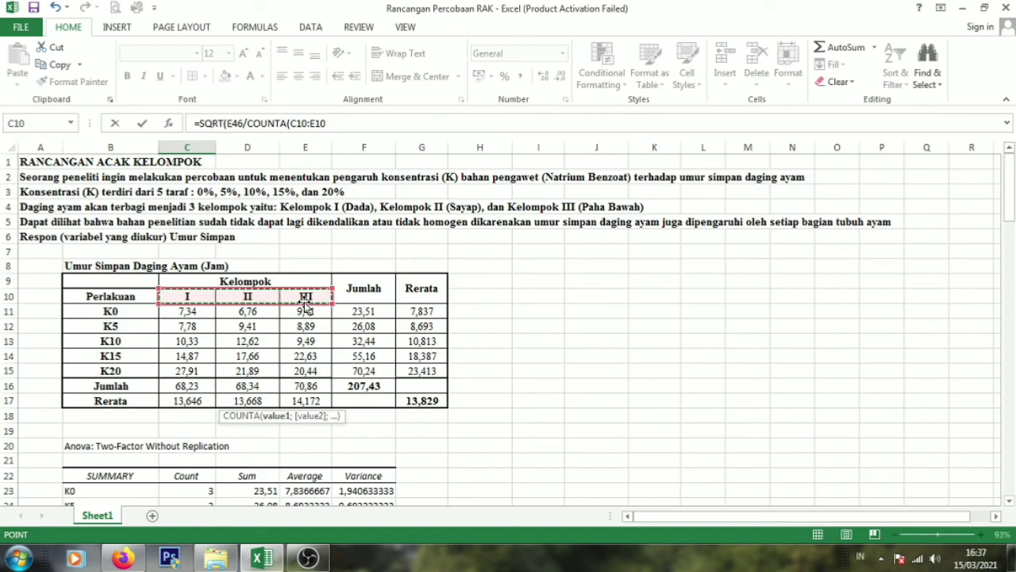
key(Return)
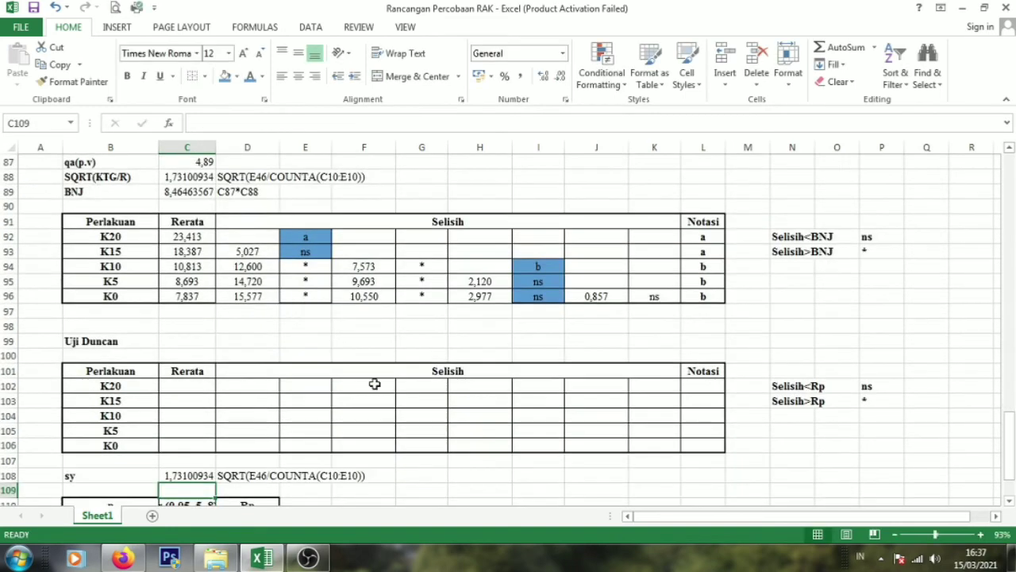
drag(1008, 441, 1009, 456)
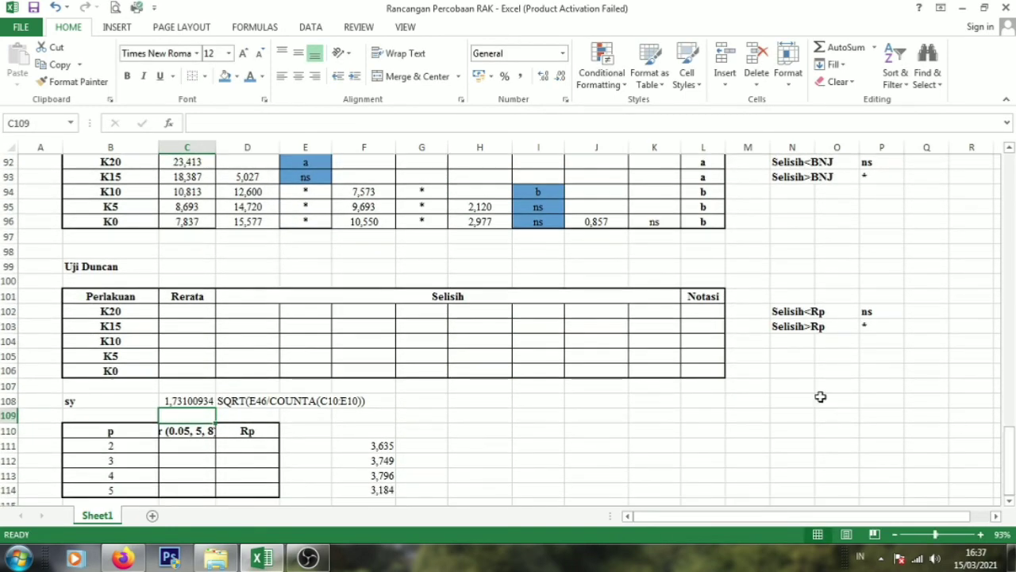
Step: Copy the four r values from F111:F114 into the r (0.05, 5, 8) column, C111:C114
click(203, 434)
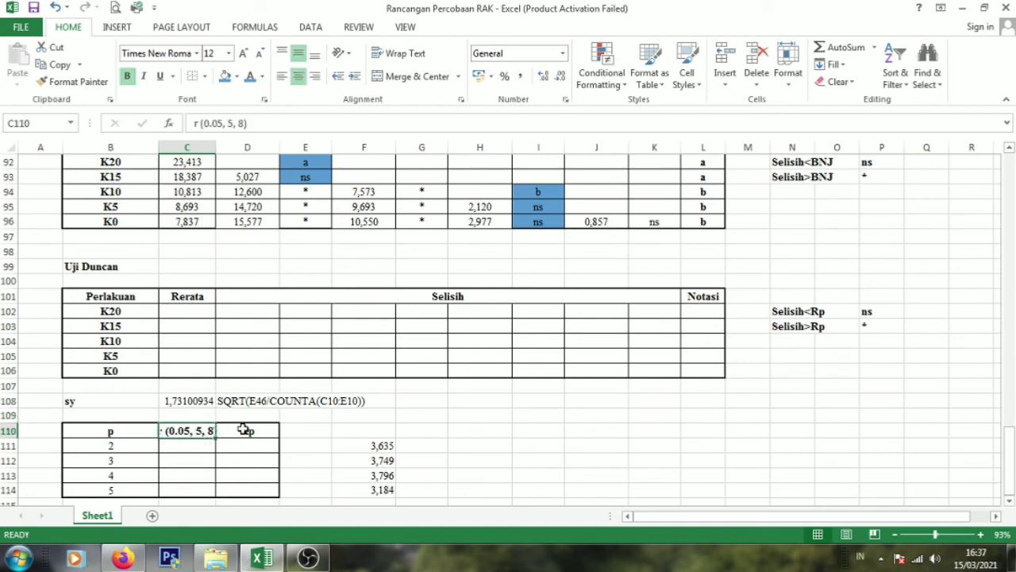
click(194, 445)
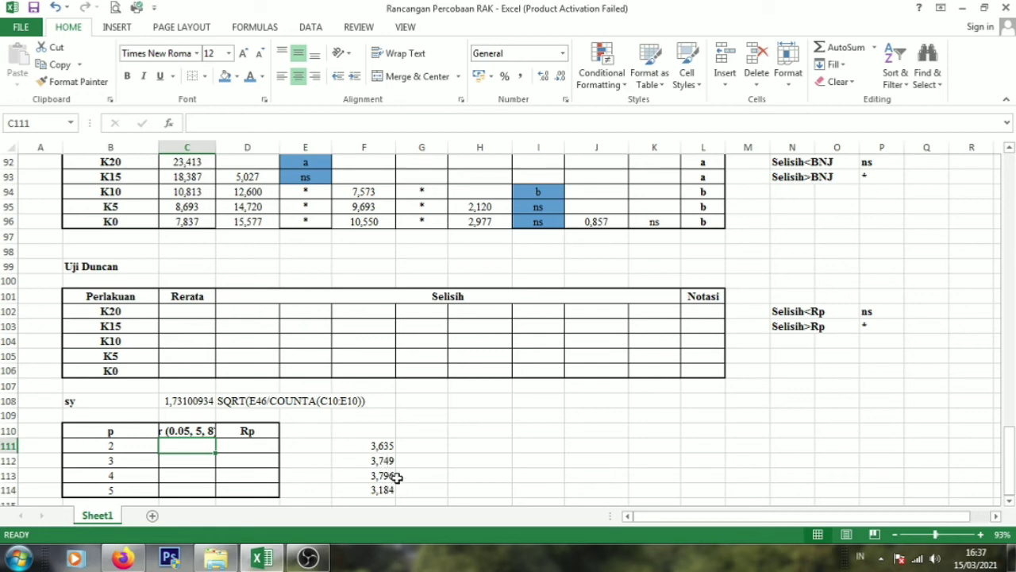
drag(382, 447, 385, 489)
key(ctrl+c)
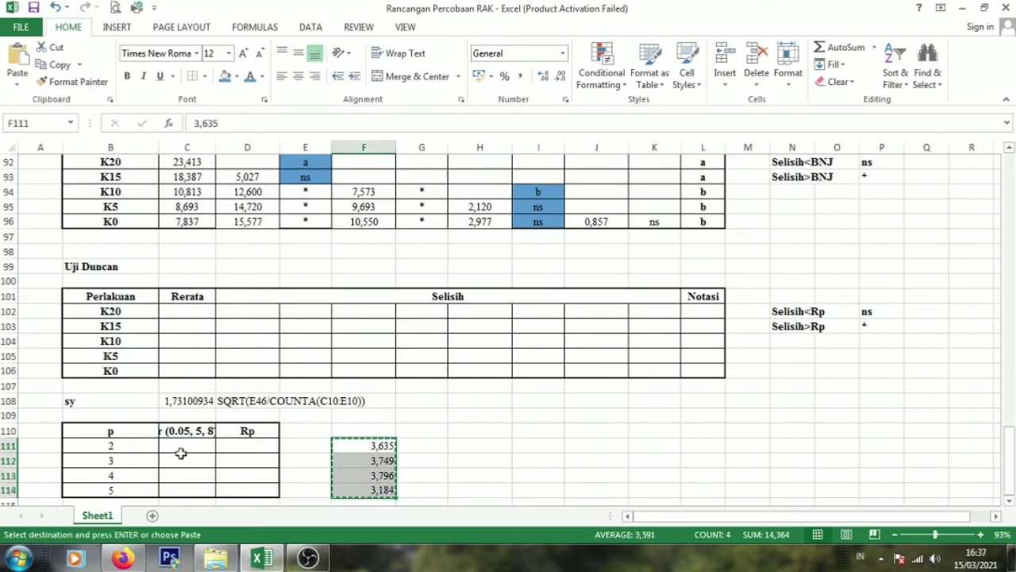
drag(186, 446, 193, 489)
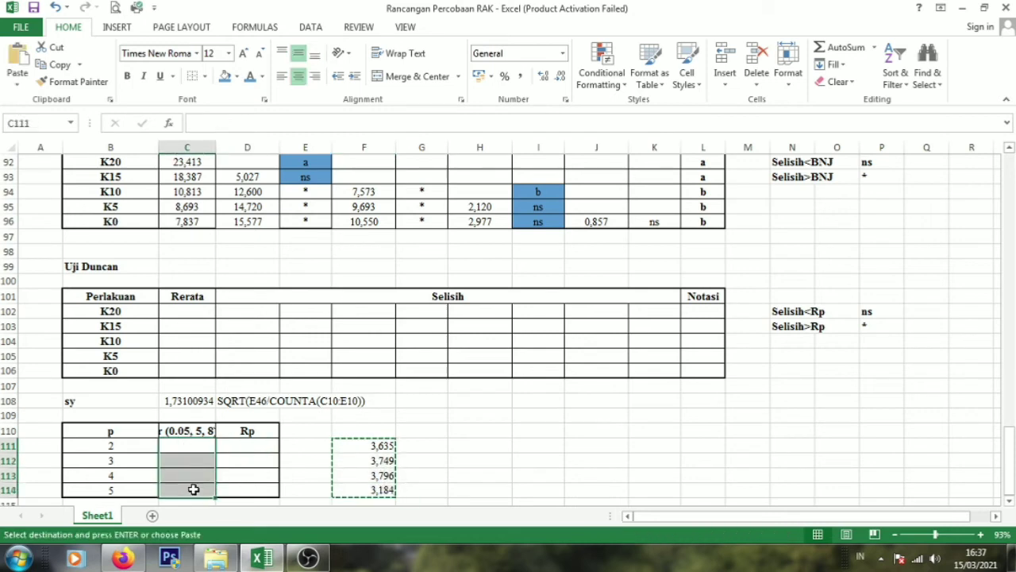
key(ctrl+v)
click(484, 461)
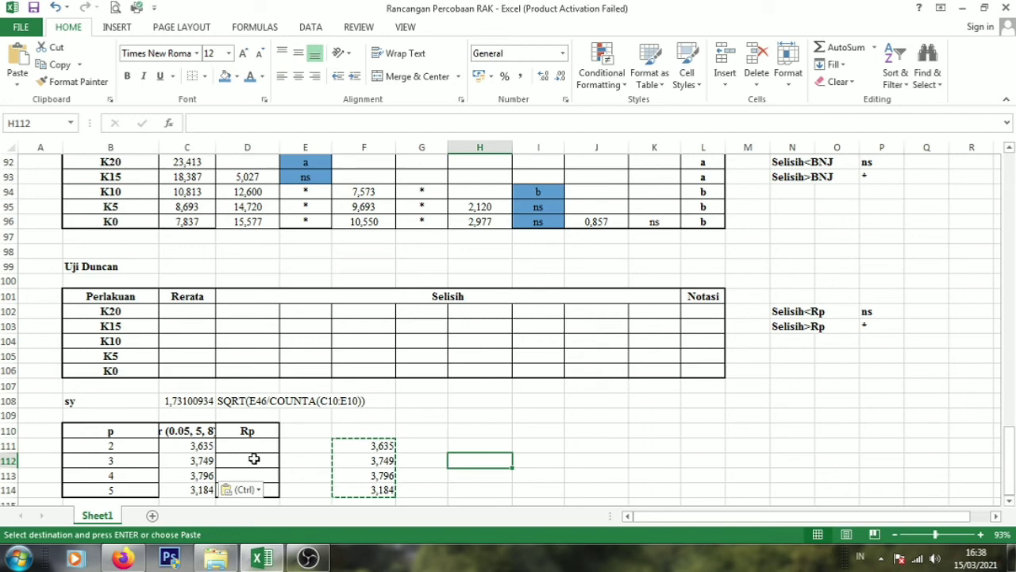
Step: Calculate Rp for p = 2 in D111 as the r value times the absolute sy reference, =C111*$C$108
click(208, 449)
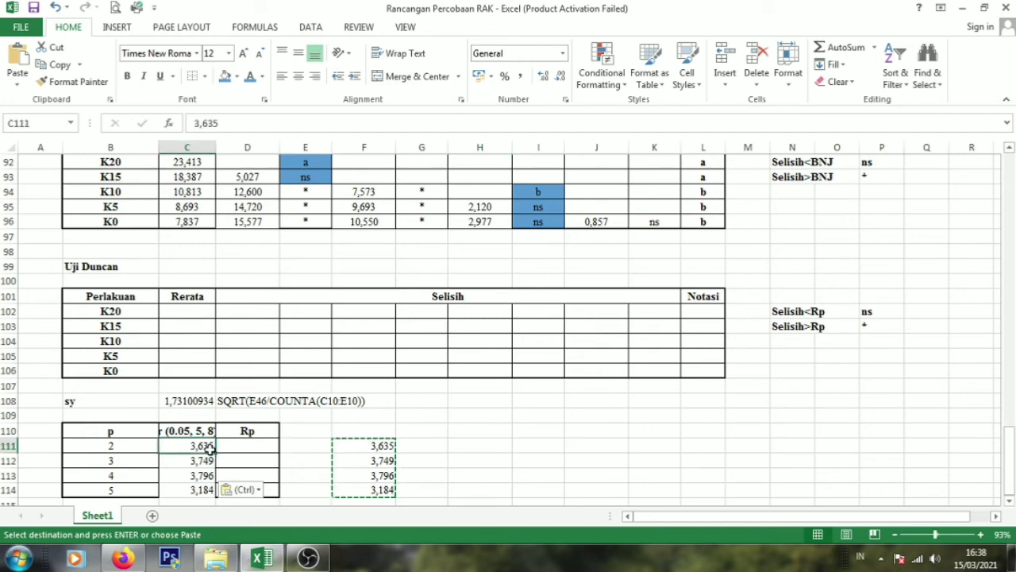
click(235, 451)
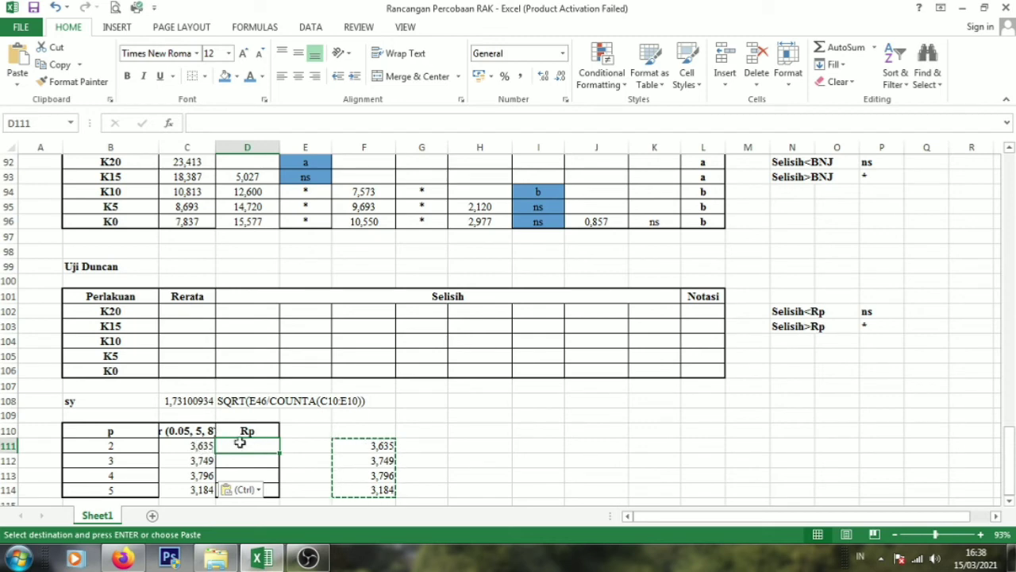
key(Escape)
text(=)
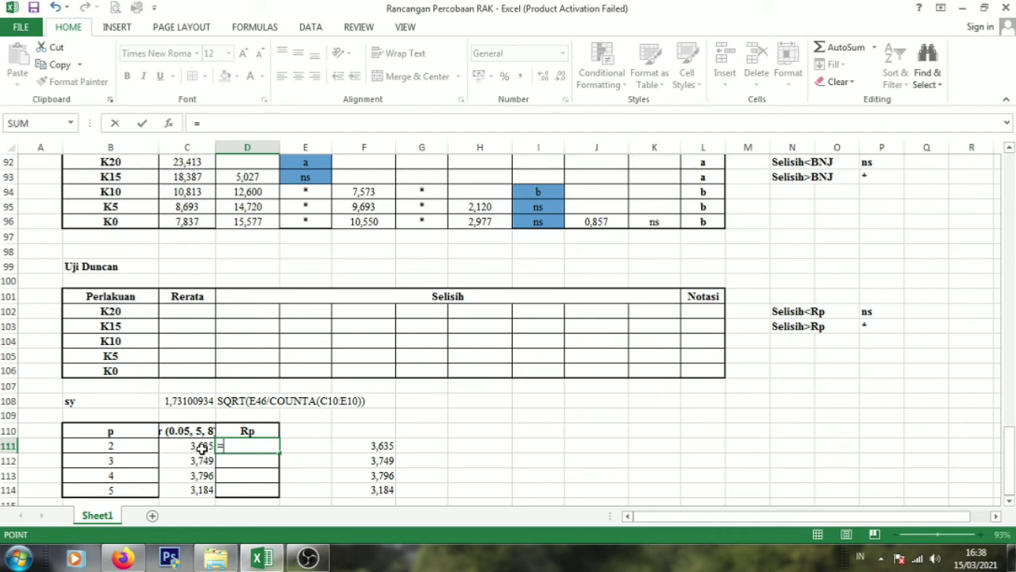
click(202, 447)
text(*)
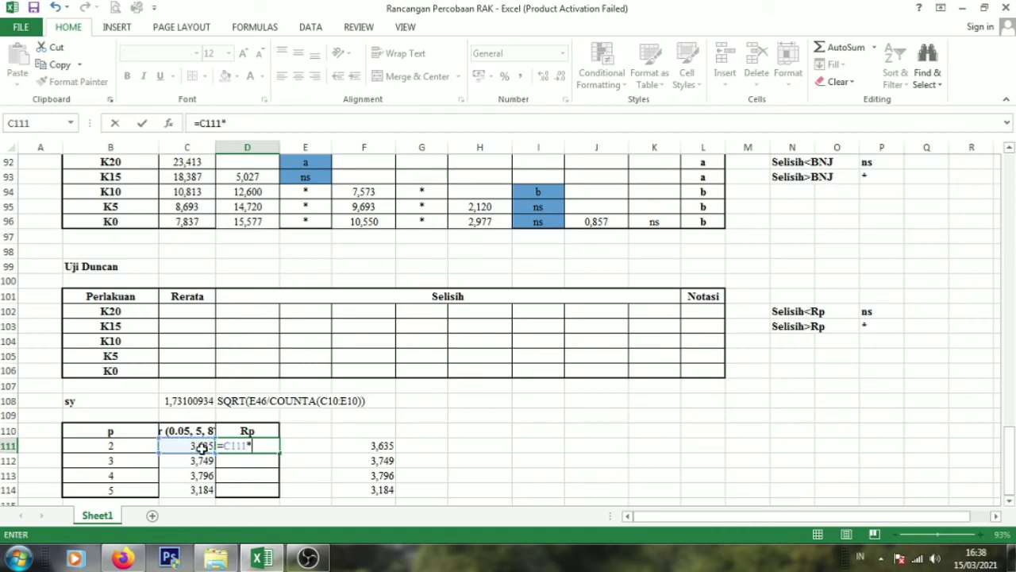
click(203, 400)
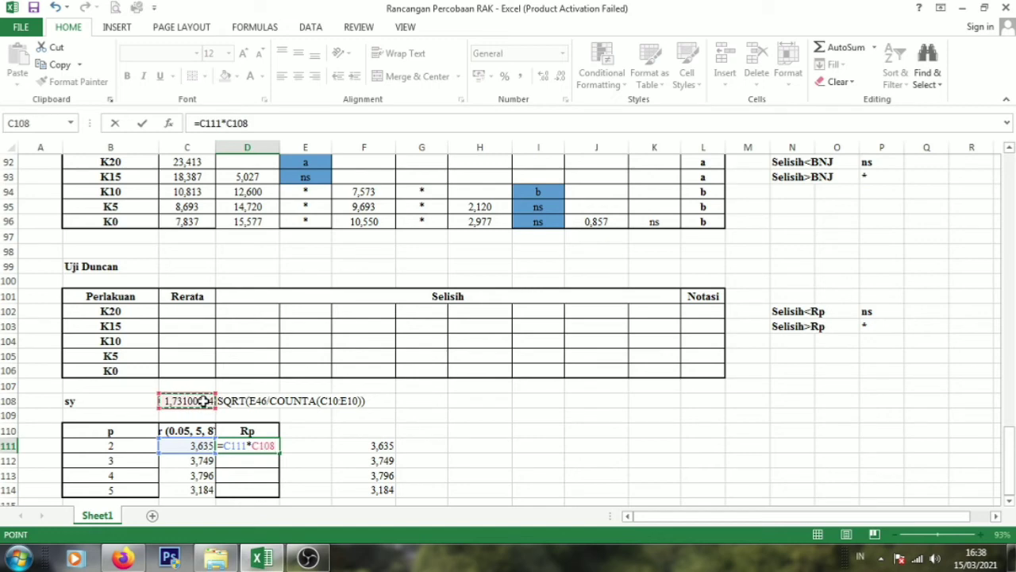
key(F4)
key(Return)
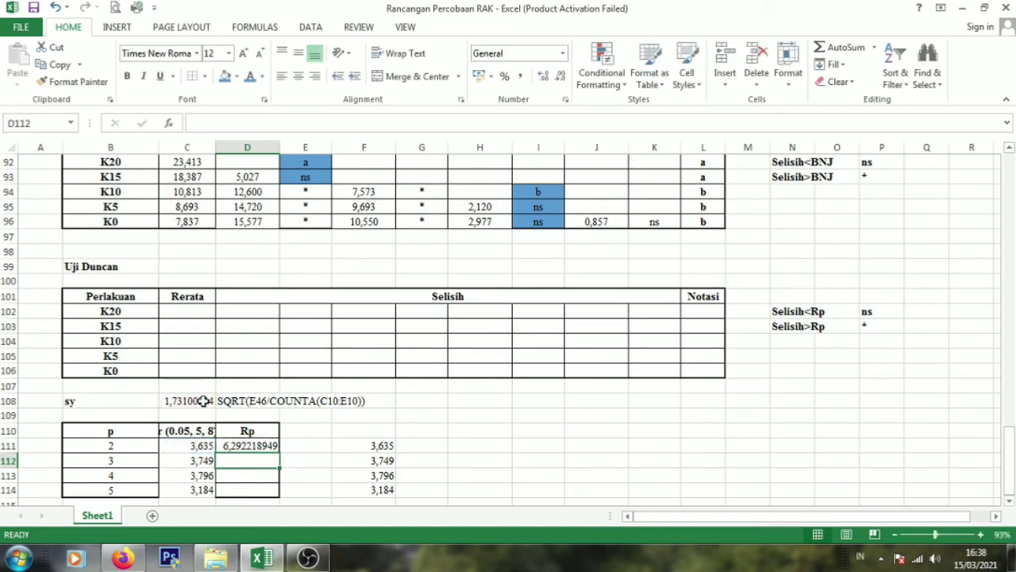
Step: Fill the Rp formula from D111 down to D114 for p = 3, 4 and 5
click(263, 446)
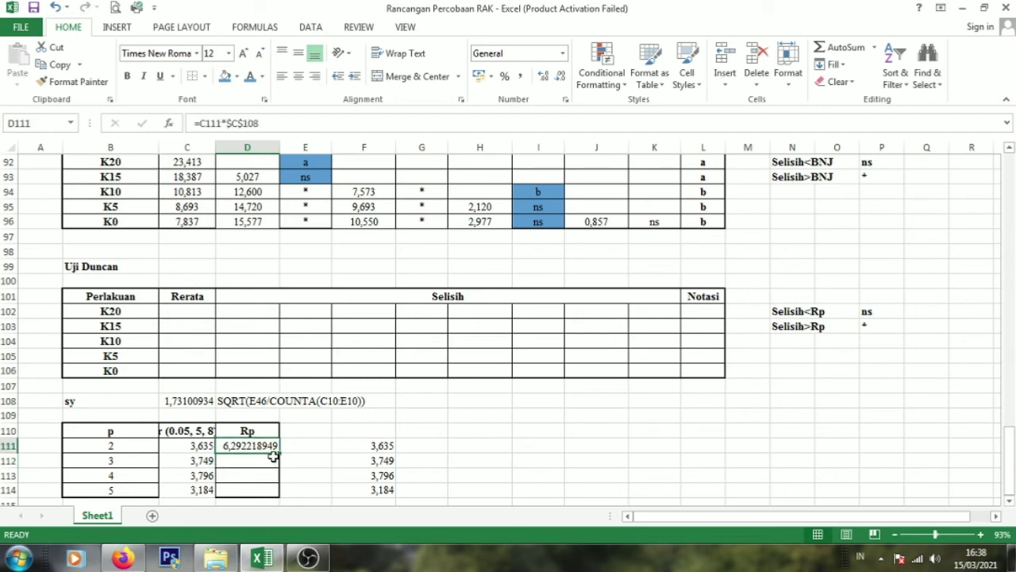
drag(279, 454, 279, 496)
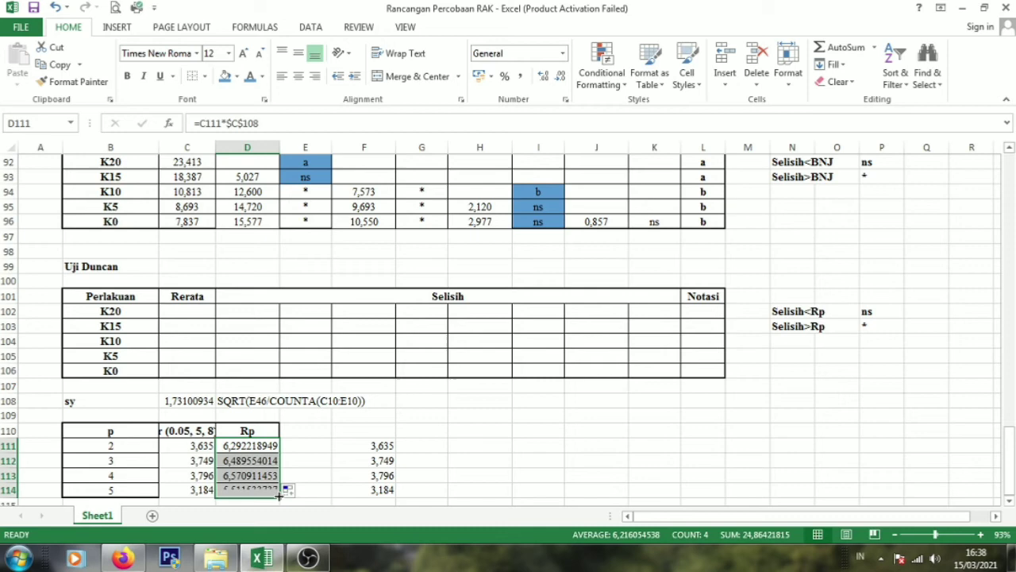
click(438, 491)
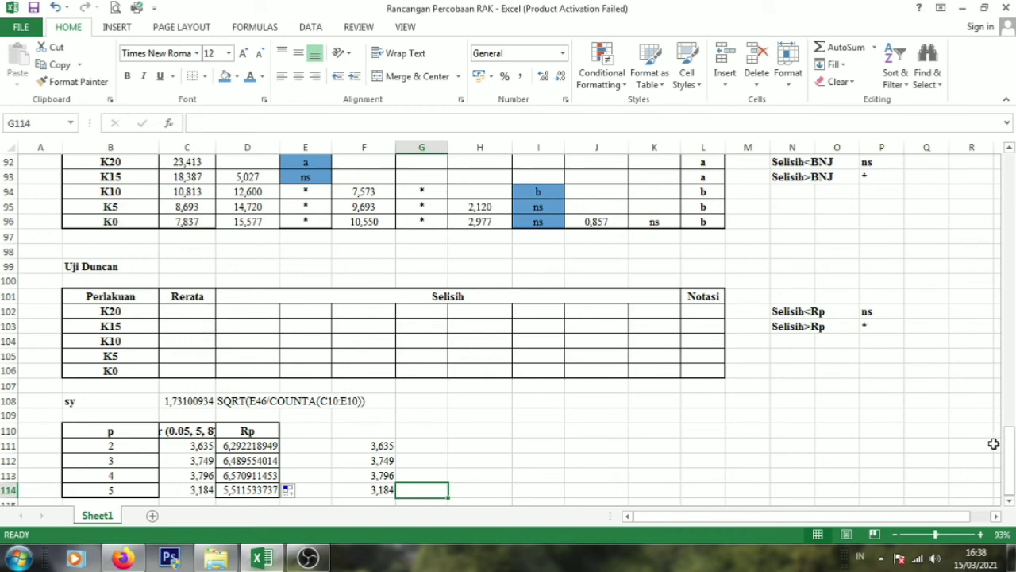
Step: Copy the treatment means from the BNJ table's C92:C96 into the Uji Duncan Rerata column, C102:C106
drag(1009, 459, 1011, 447)
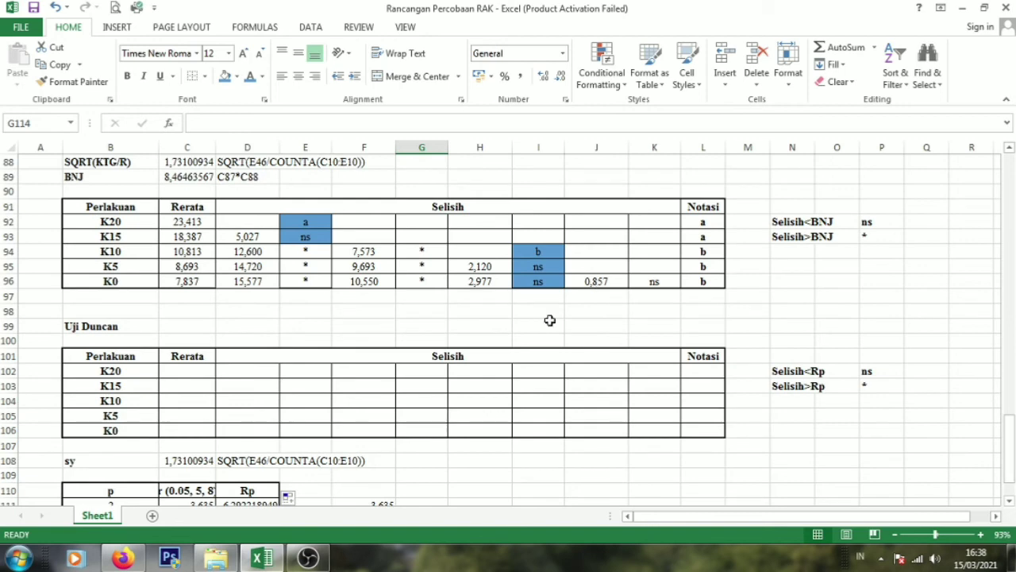
drag(187, 223, 187, 280)
key(ctrl+c)
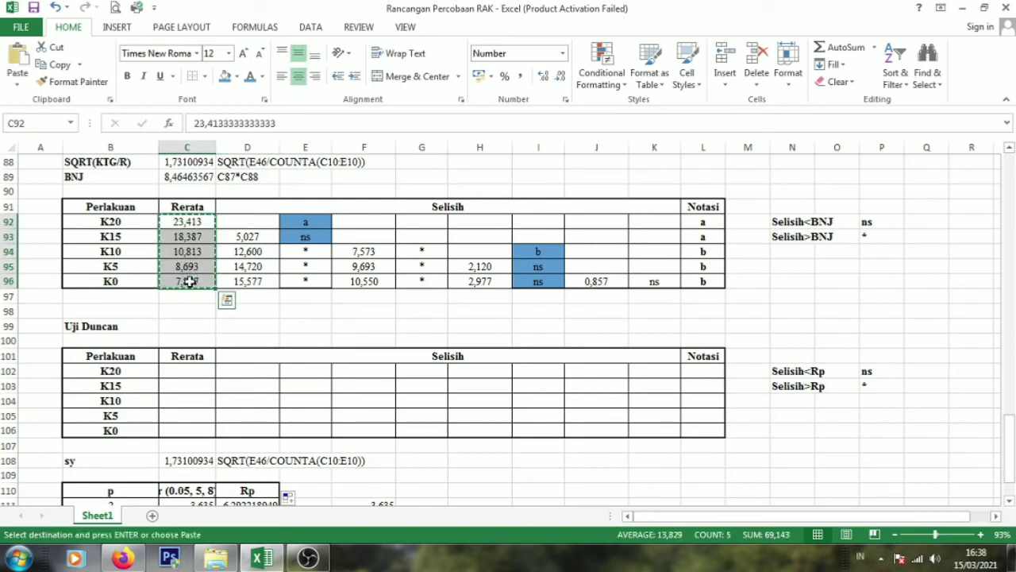
drag(186, 373, 193, 428)
key(ctrl+v)
click(416, 474)
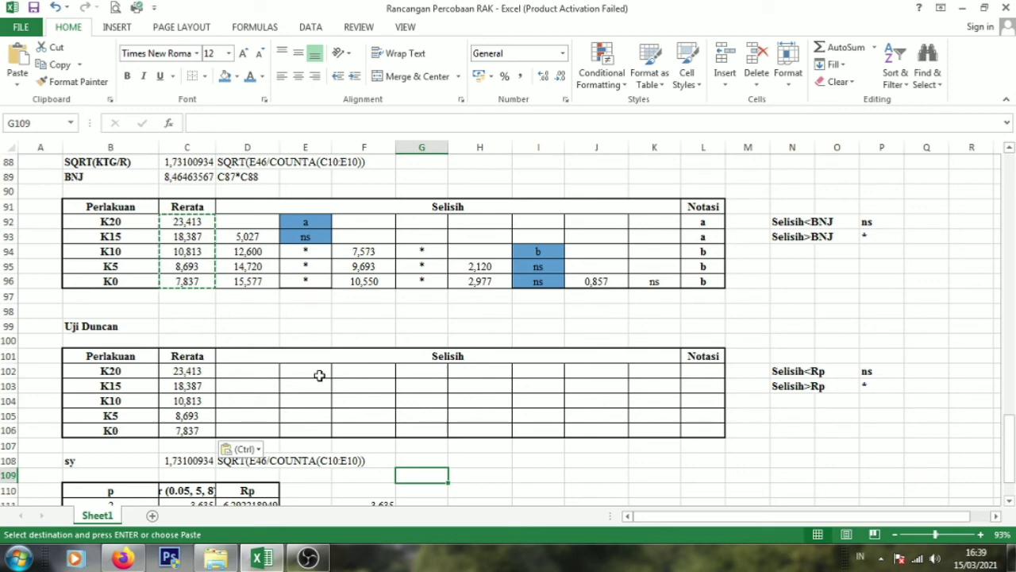
Step: Clear the copy selection and start a formula in D103, the K15 row's first Selisih cell of the Uji Duncan table
drag(1009, 446, 1009, 456)
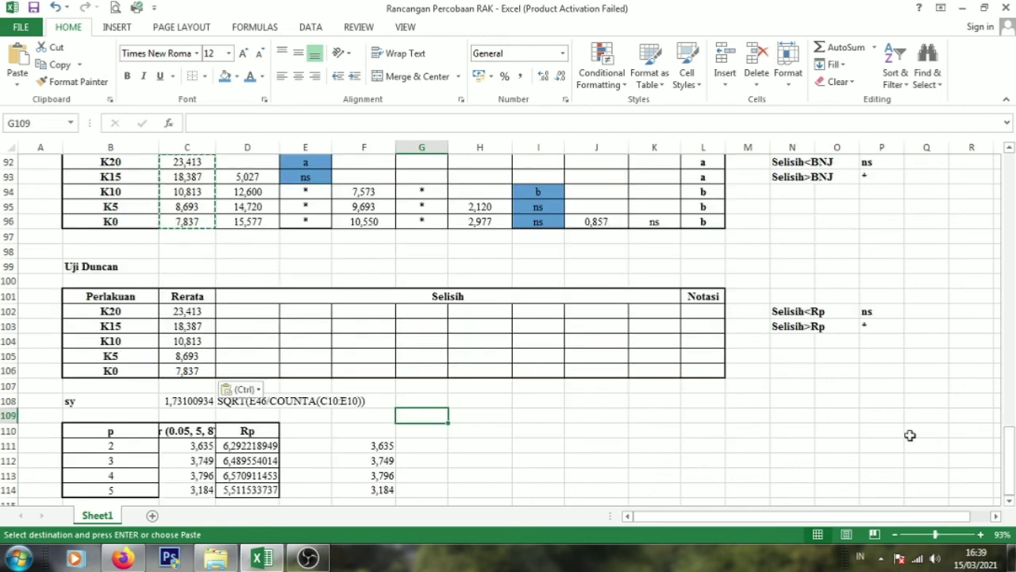
click(255, 326)
key(Escape)
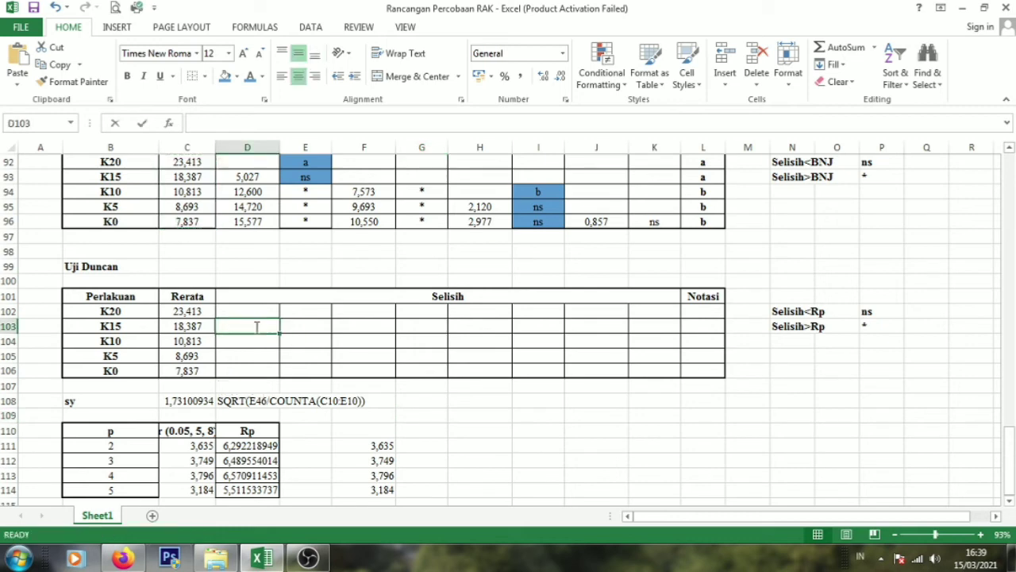
text(=)
click(195, 313)
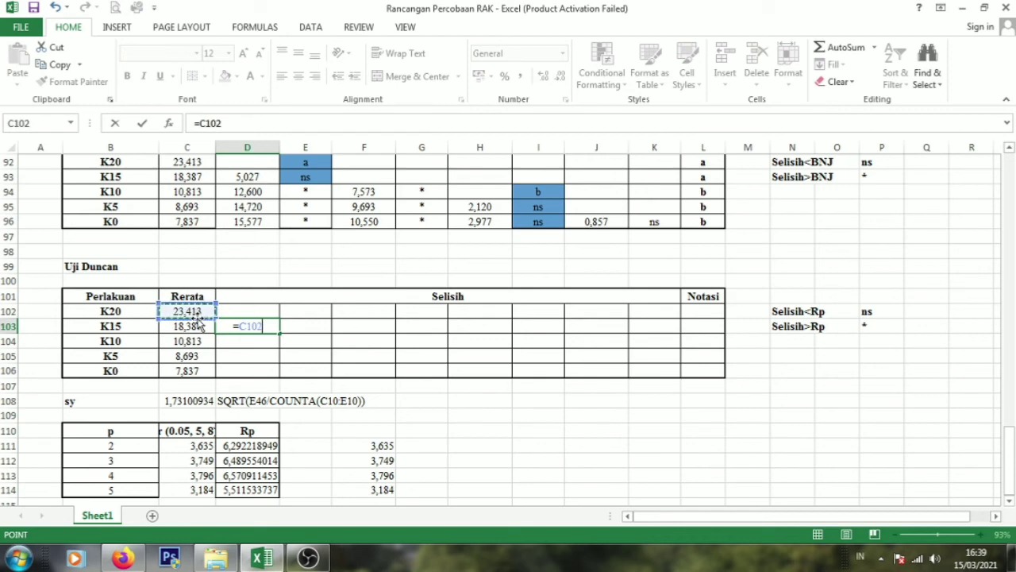
key(F5)
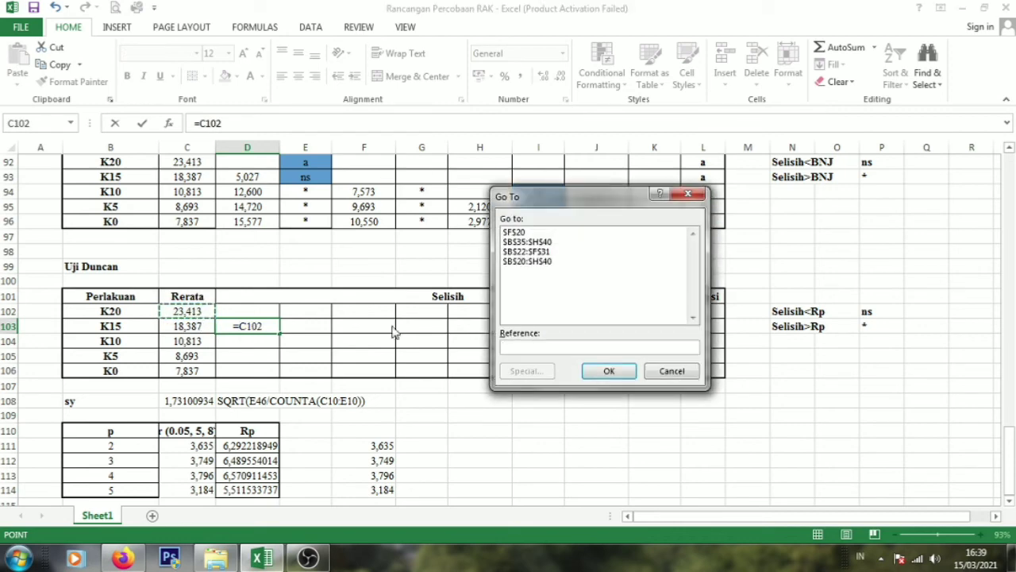
click(662, 373)
key(F4)
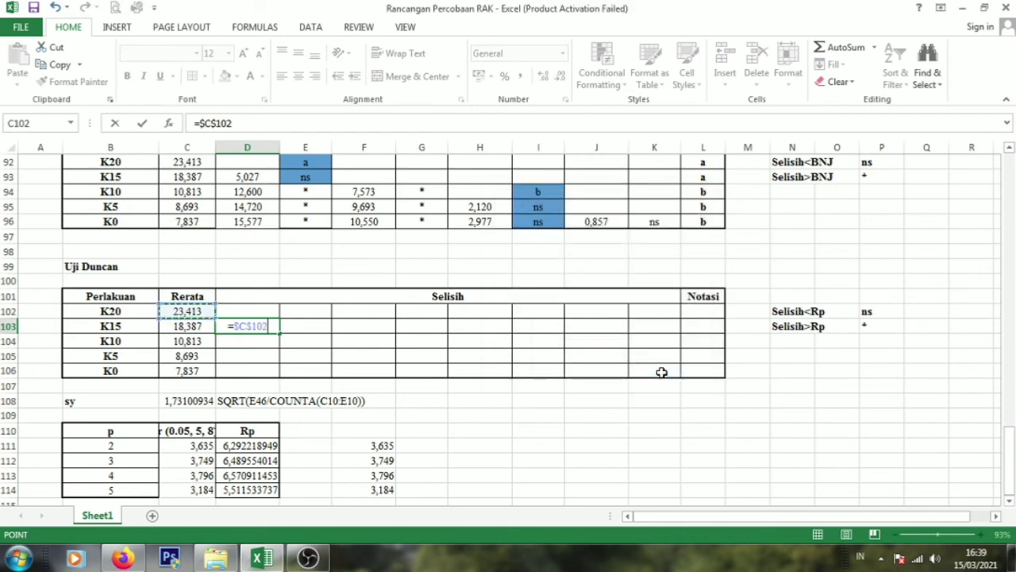
text(-)
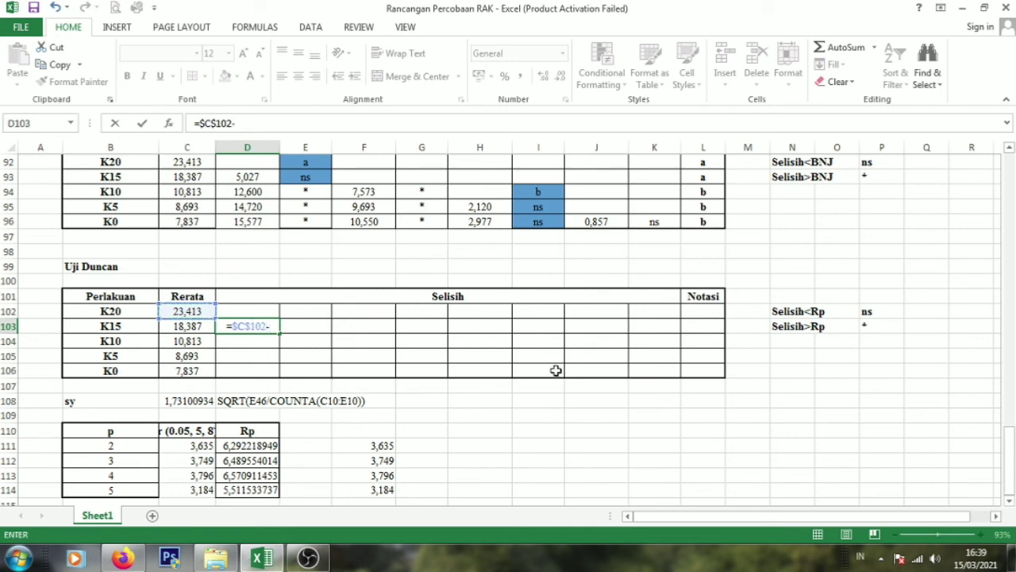
drag(212, 353, 206, 338)
key(ctrl+z)
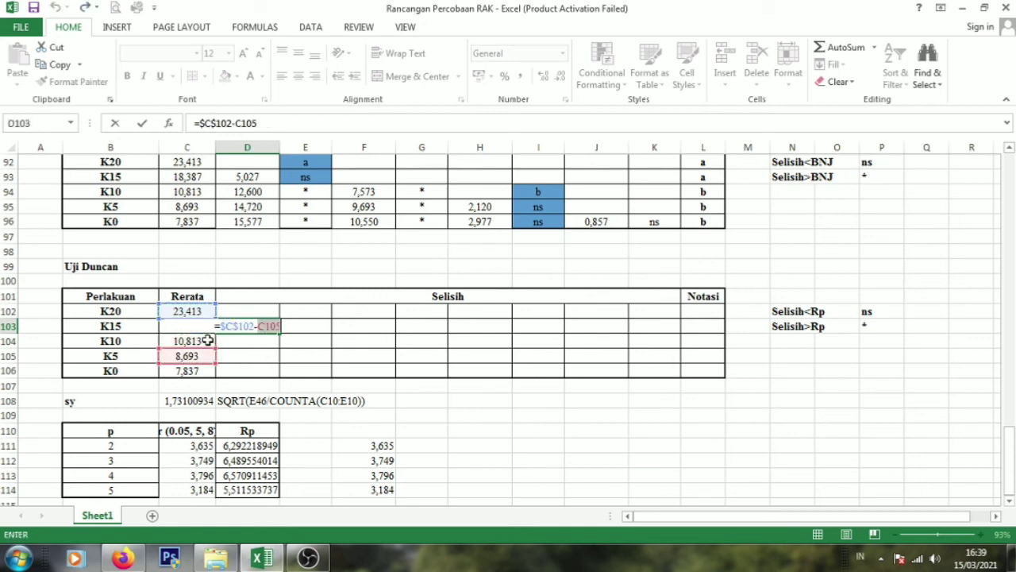
click(191, 320)
key(ctrl+z)
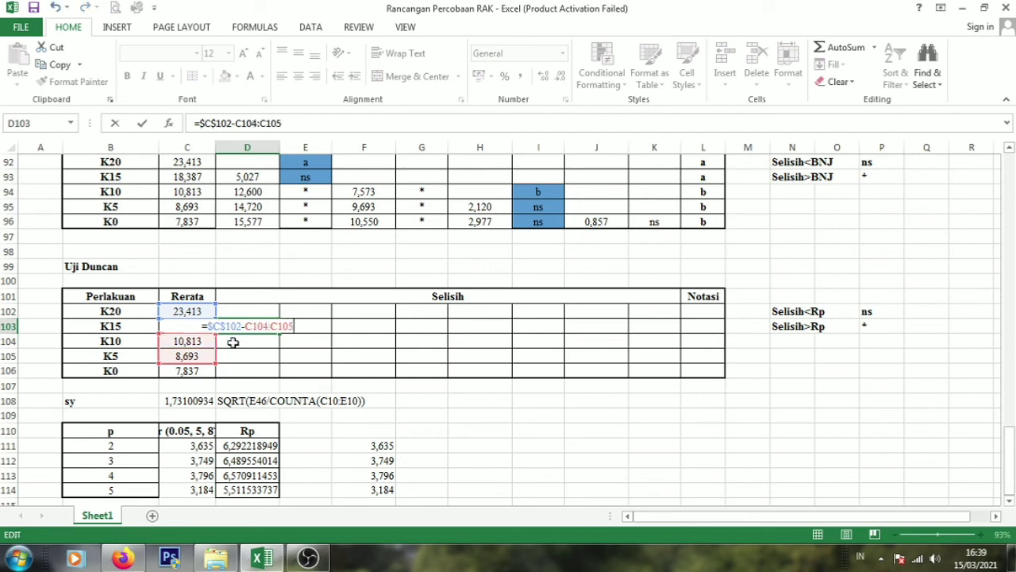
key(ctrl+z)
key(ctrl+z)
key(ctrl+z)
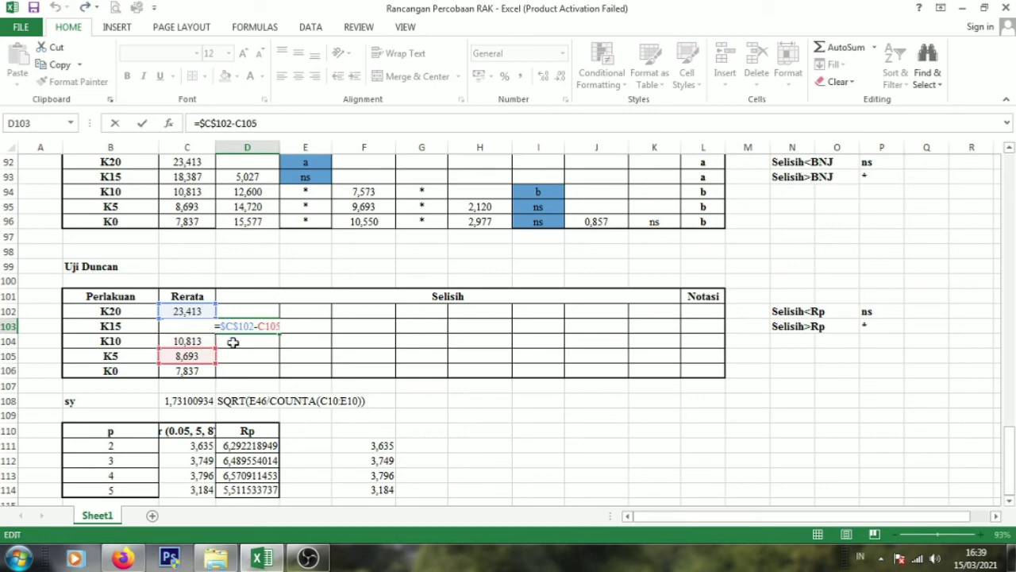
click(287, 124)
key(BackSpace)
key(BackSpace)
key(BackSpace)
key(BackSpace)
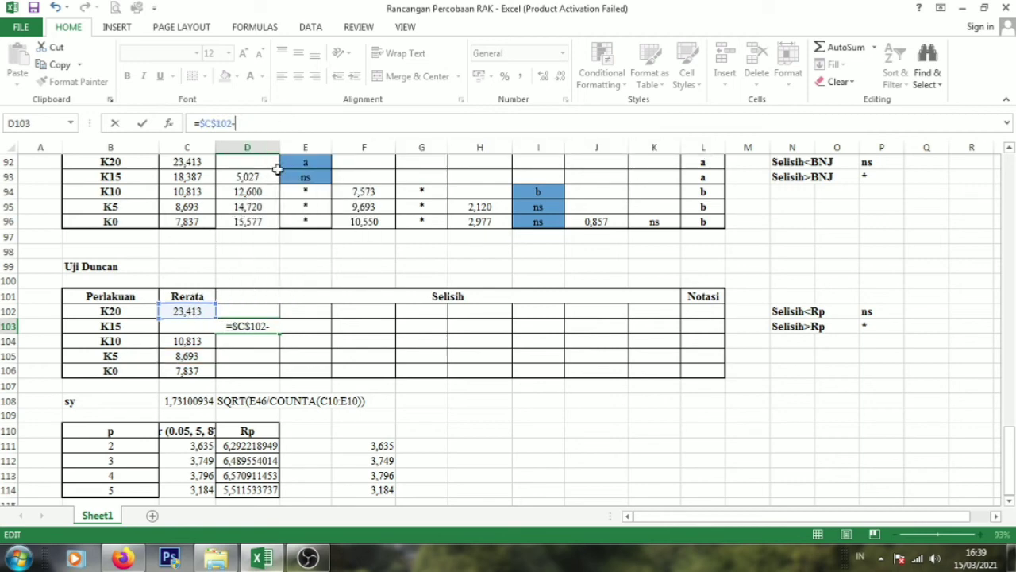
key(BackSpace)
key(BackSpace)
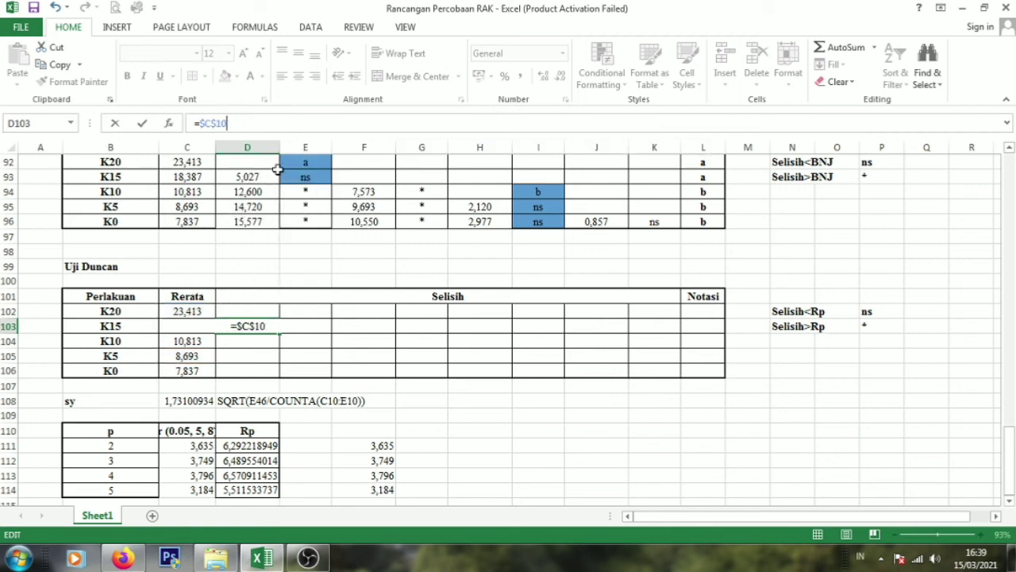
key(BackSpace)
key(BackSpace)
key(BackSpace)
key(BackSpace)
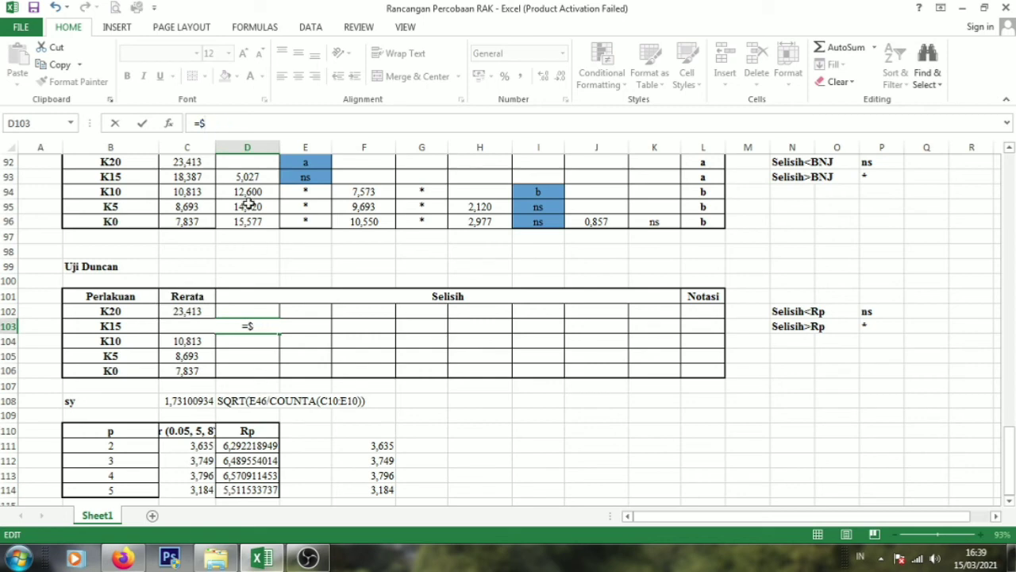
key(BackSpace)
Step: Calculate the K20 minus K15 mean difference in D103 with an absolute K20 reference, =$C$102-C103
click(194, 311)
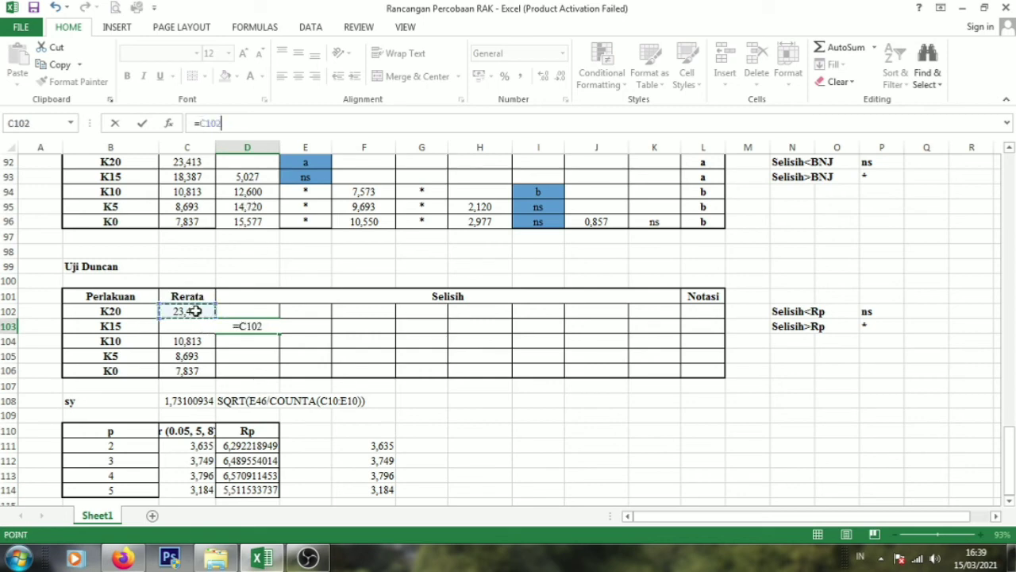
key(F4)
text(-)
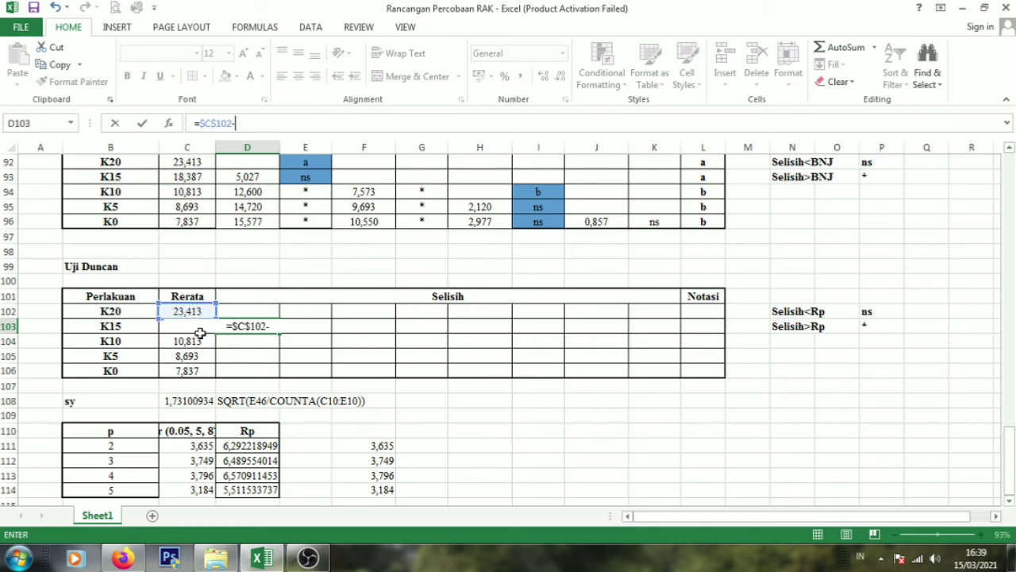
text(c)
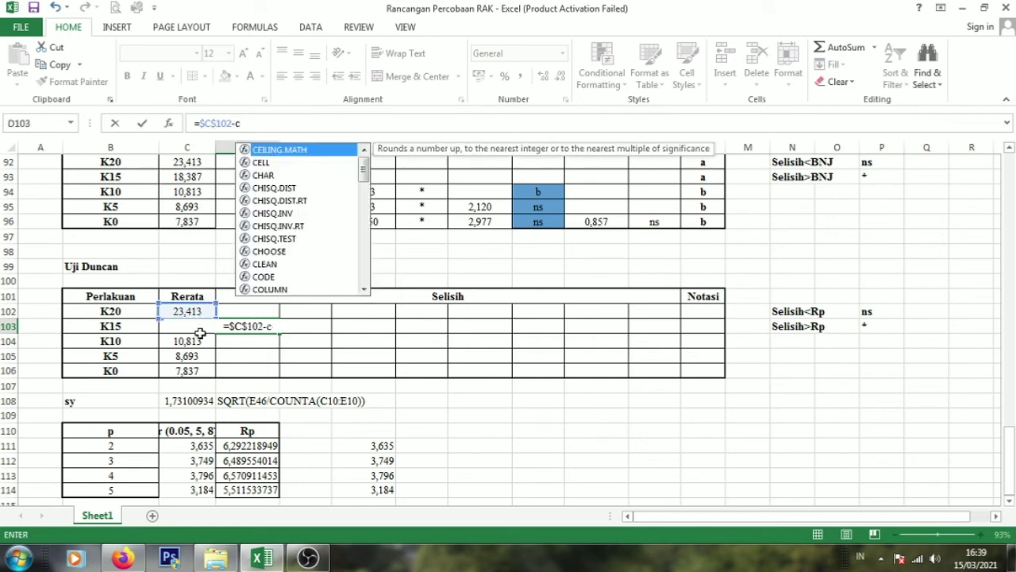
text(1)
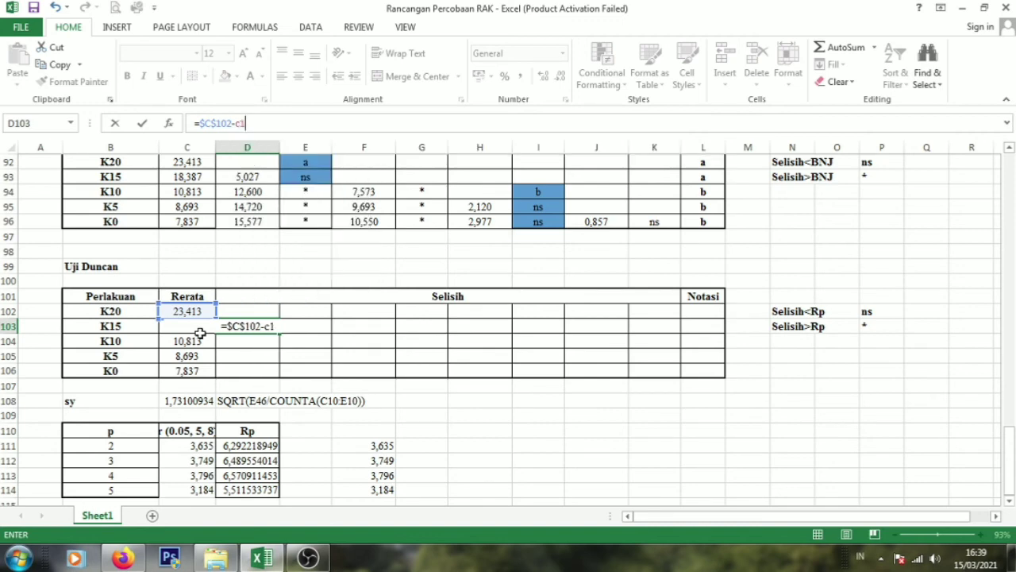
text(03)
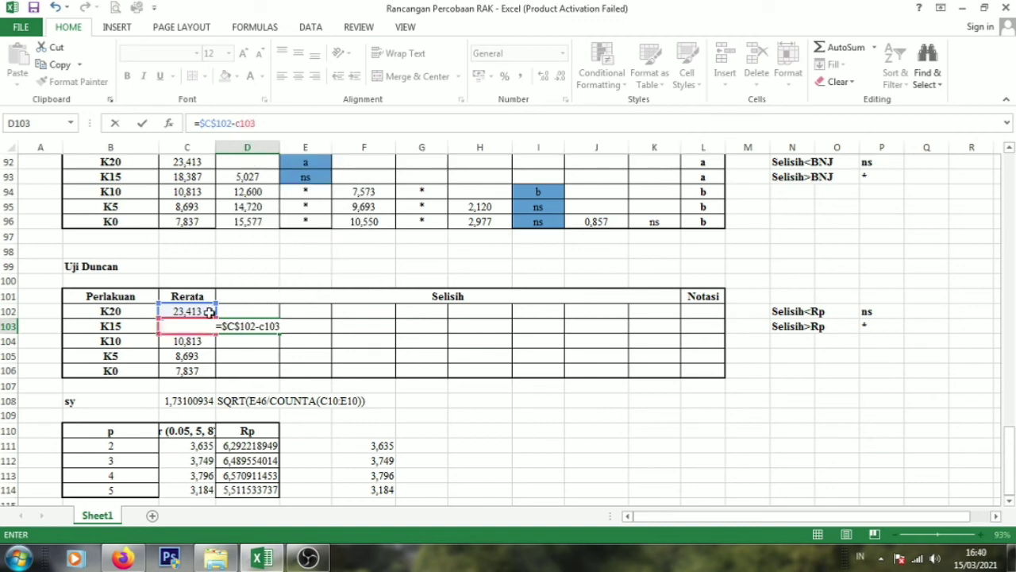
text())
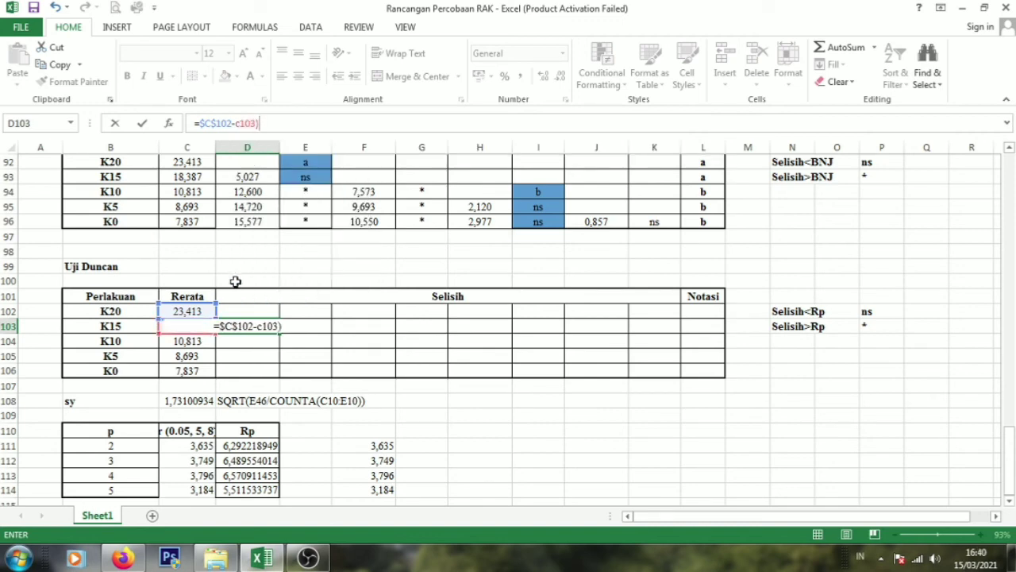
key(Return)
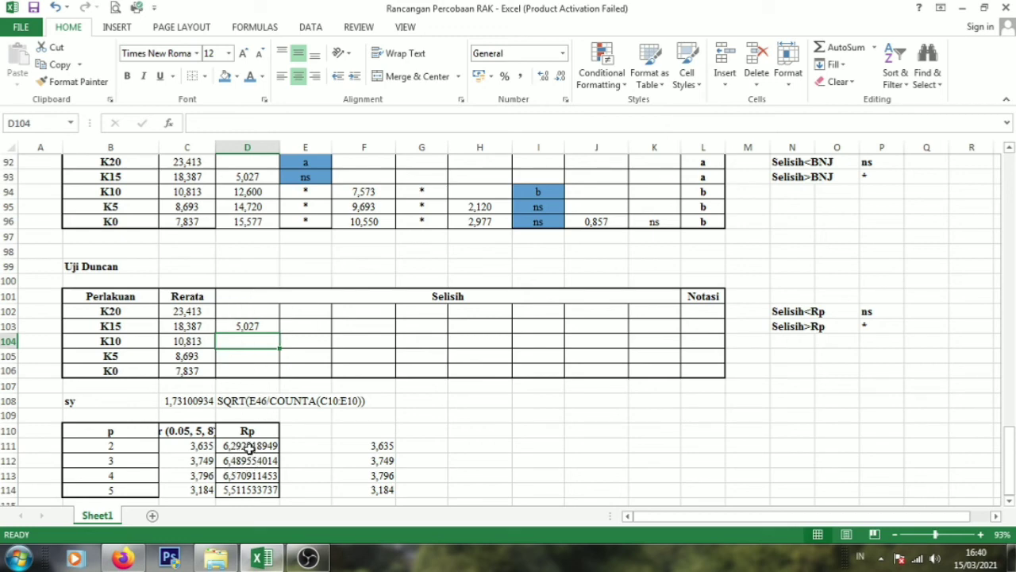
Step: Mark the K20–K15 difference as ns in E103
click(302, 326)
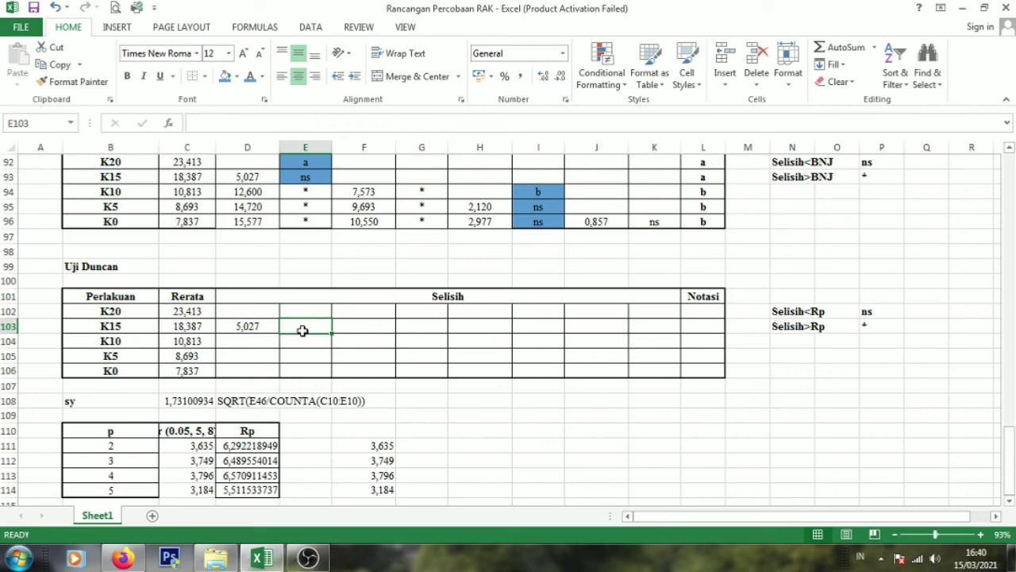
text(ns)
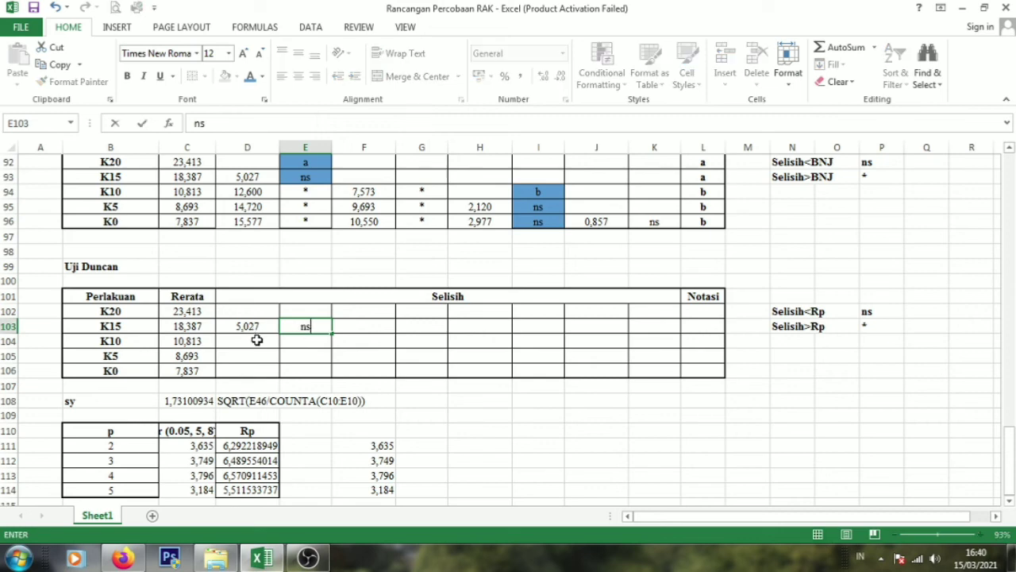
click(256, 341)
Step: Fill the difference formula from D103 down to D104 for K10 and mark that difference with * in E104
click(268, 328)
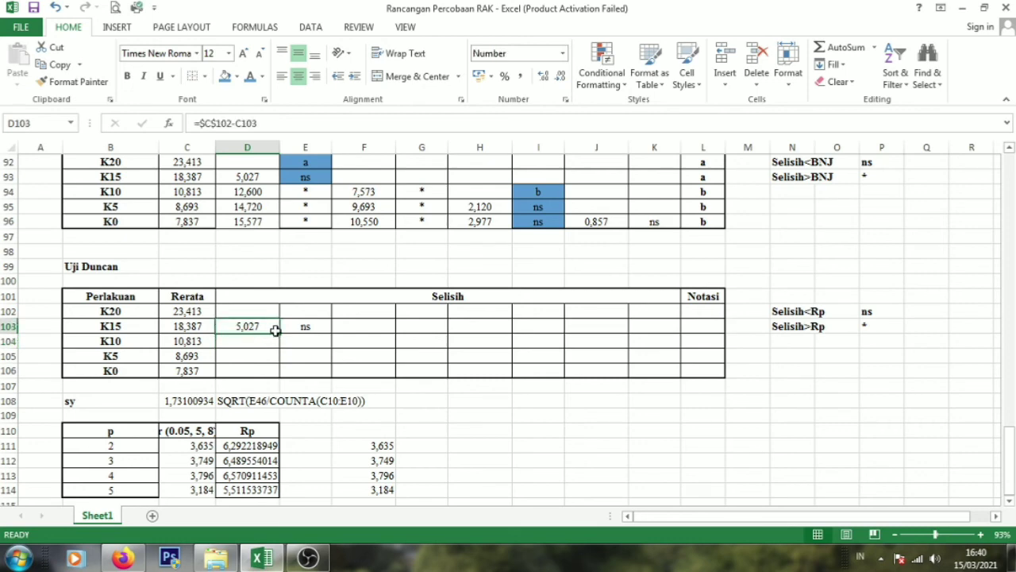
drag(278, 334, 282, 351)
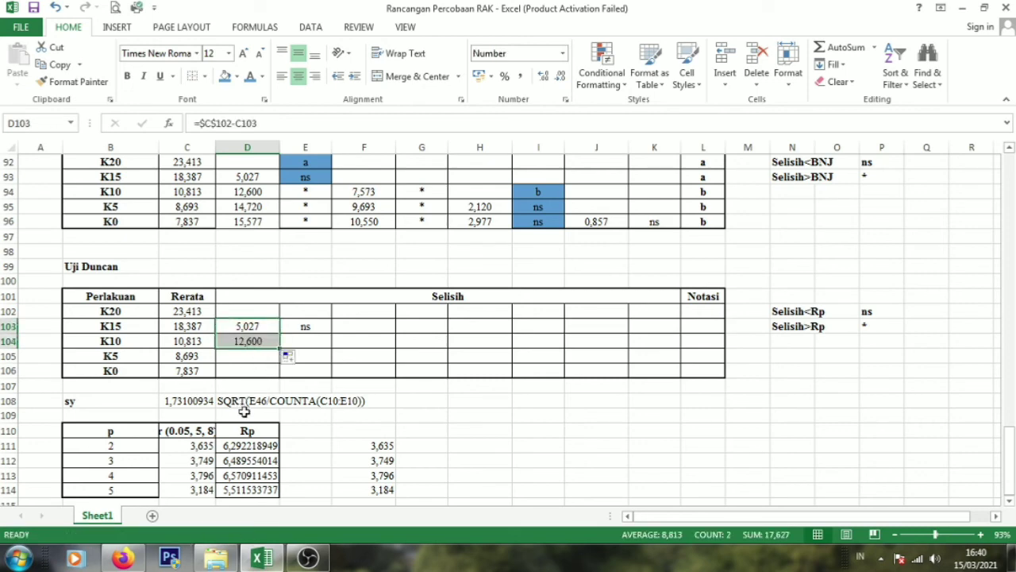
click(306, 341)
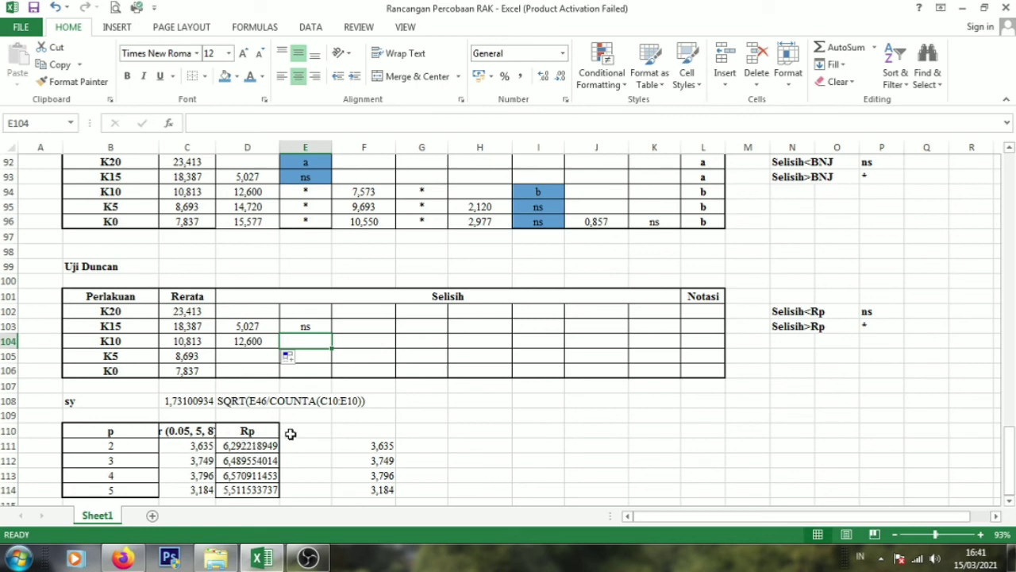
text(*)
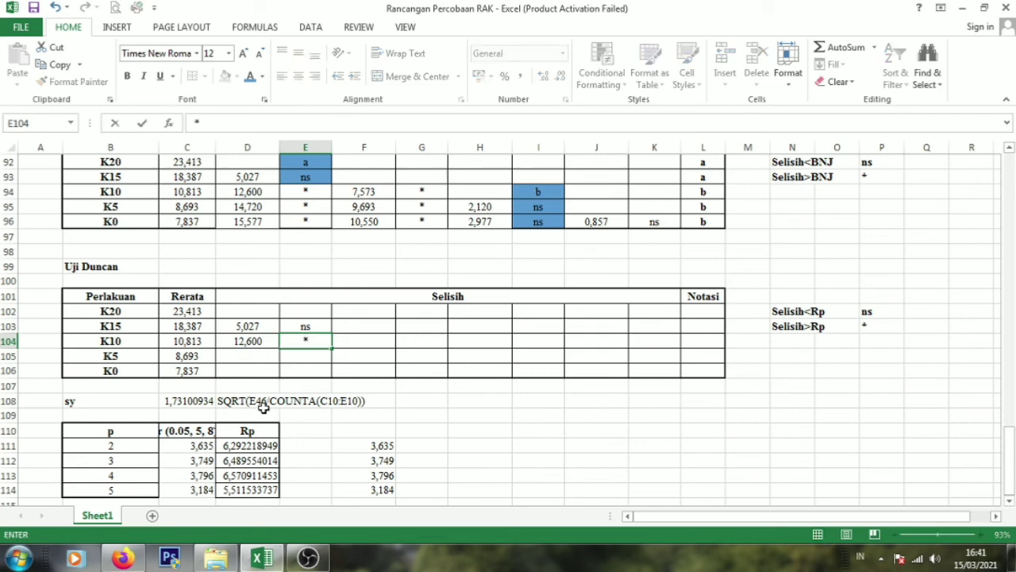
Step: Fill the K10 difference and its * mark from D104:E104 down to row 106 for K5 and K0
click(262, 341)
drag(272, 343, 330, 370)
click(384, 404)
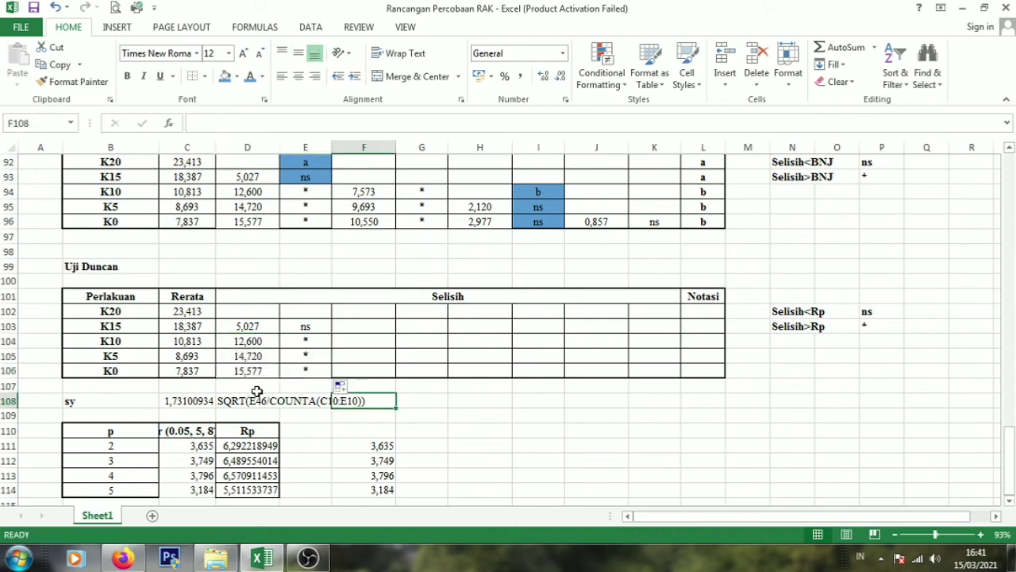
Step: Calculate the K15 minus K10 mean difference in F104 with an absolute K15 reference, =$C$103-C104
click(361, 346)
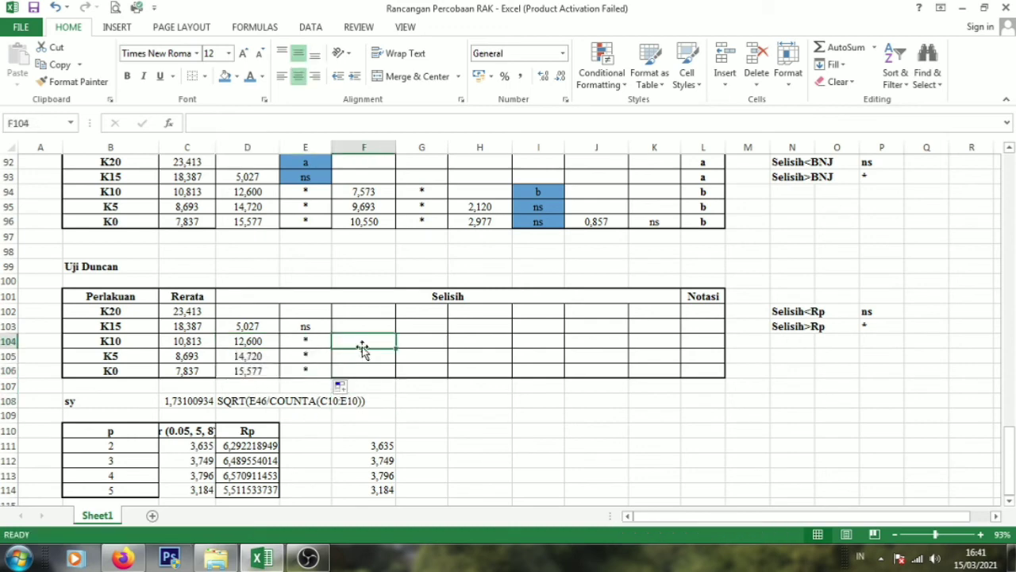
text(=)
click(201, 322)
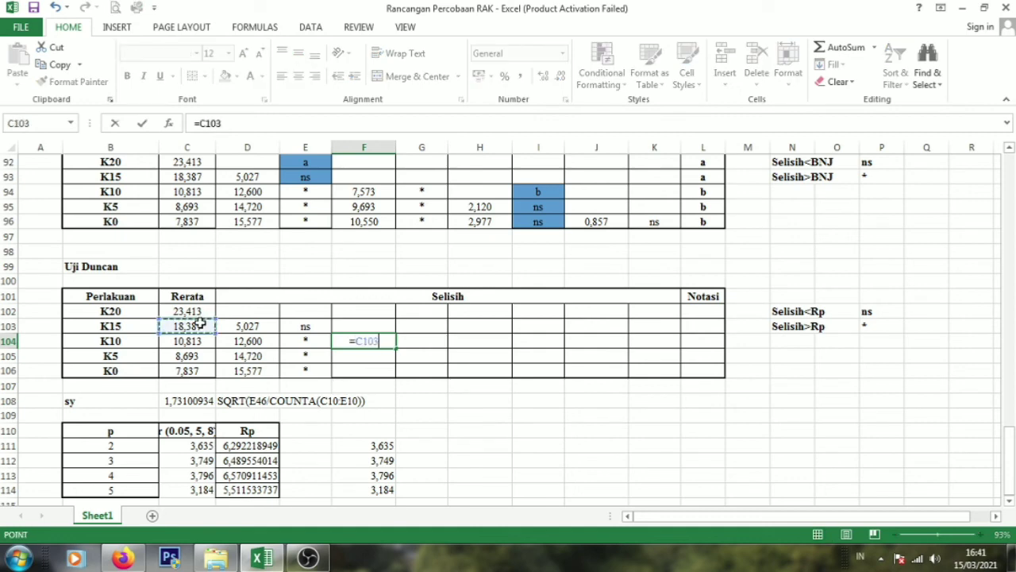
key(F4)
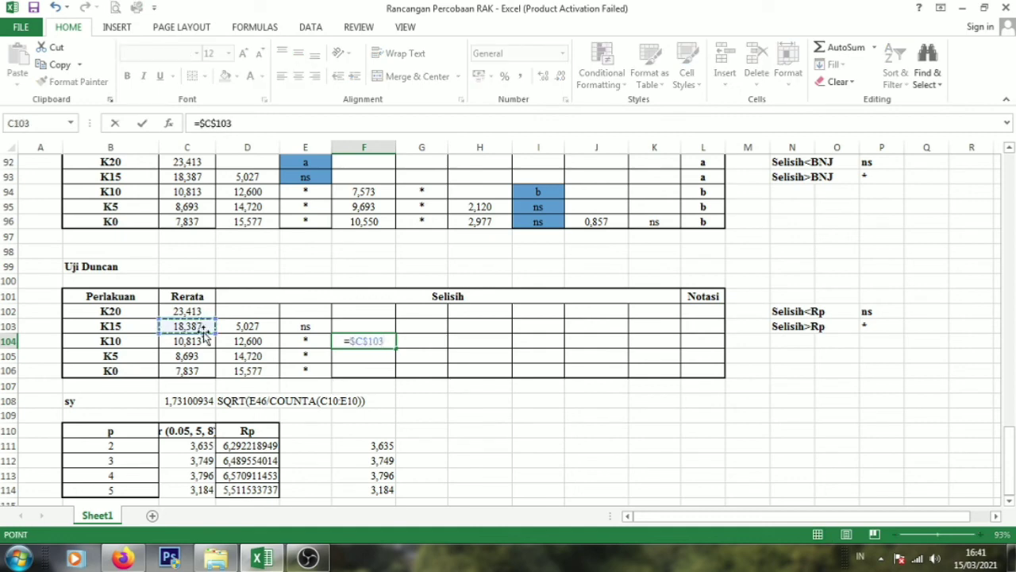
text(-)
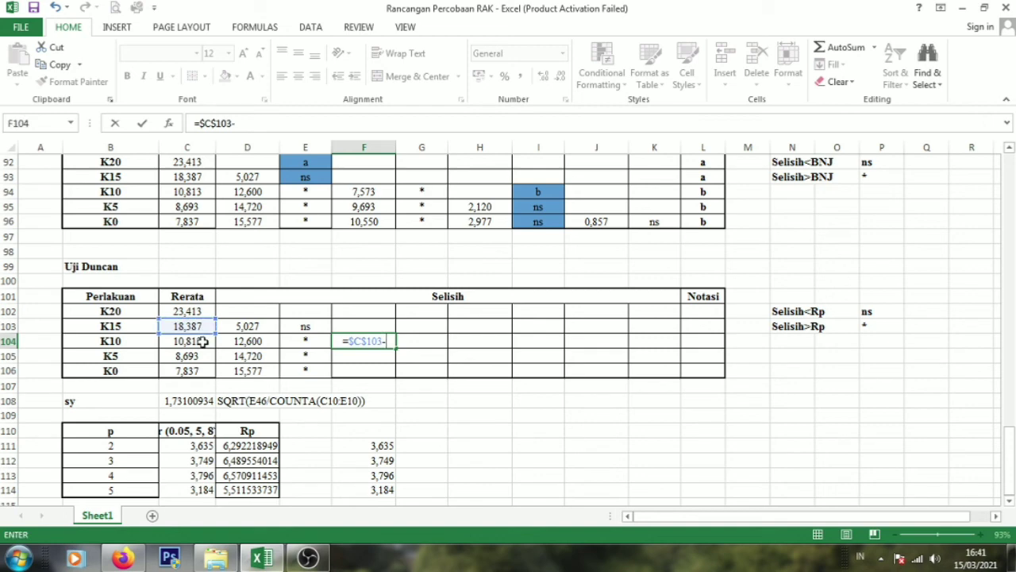
click(203, 341)
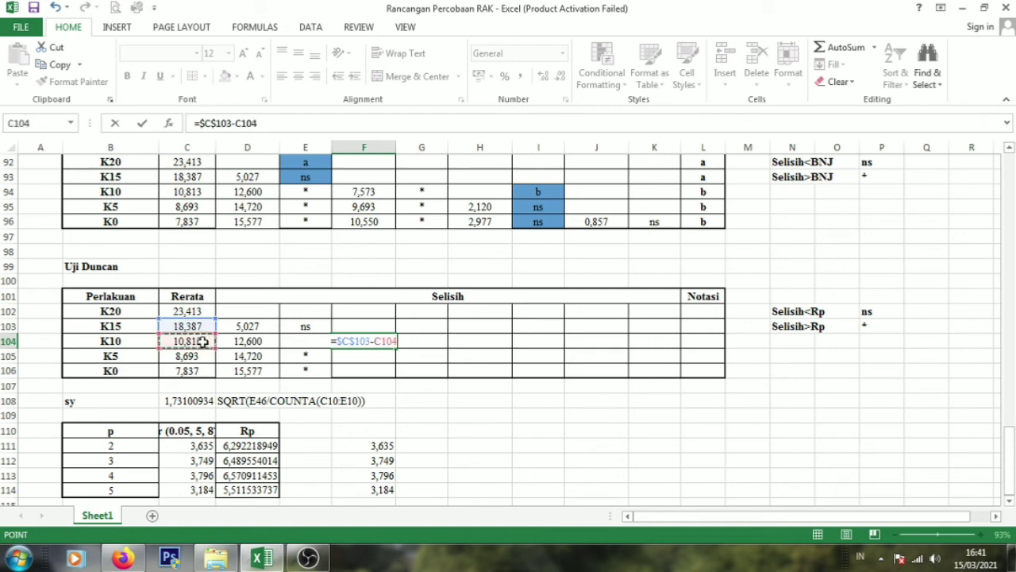
key(Return)
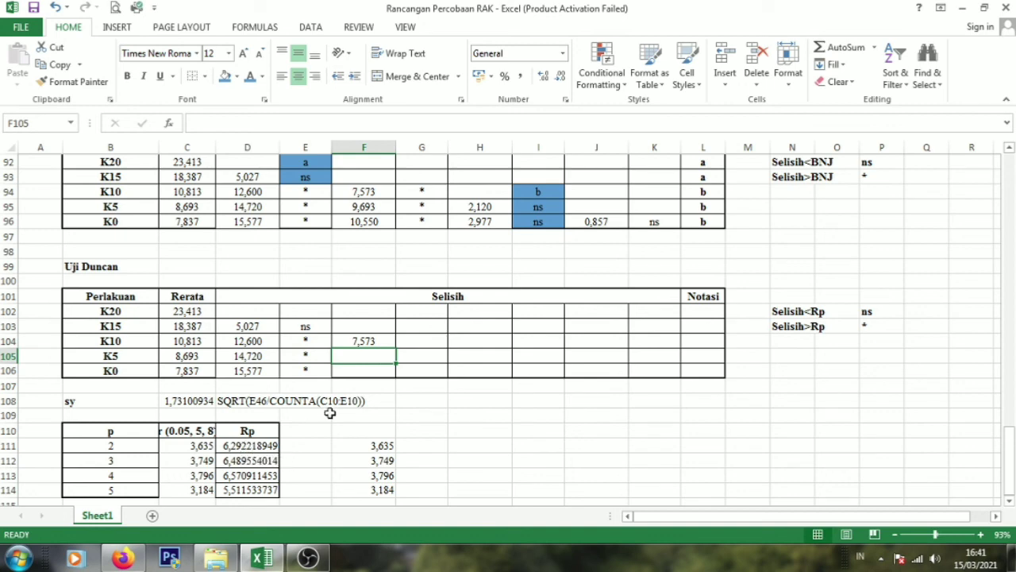
Step: Mark the K15–K10 difference with * in G104 and fill F104:G104 down to row 106
click(418, 345)
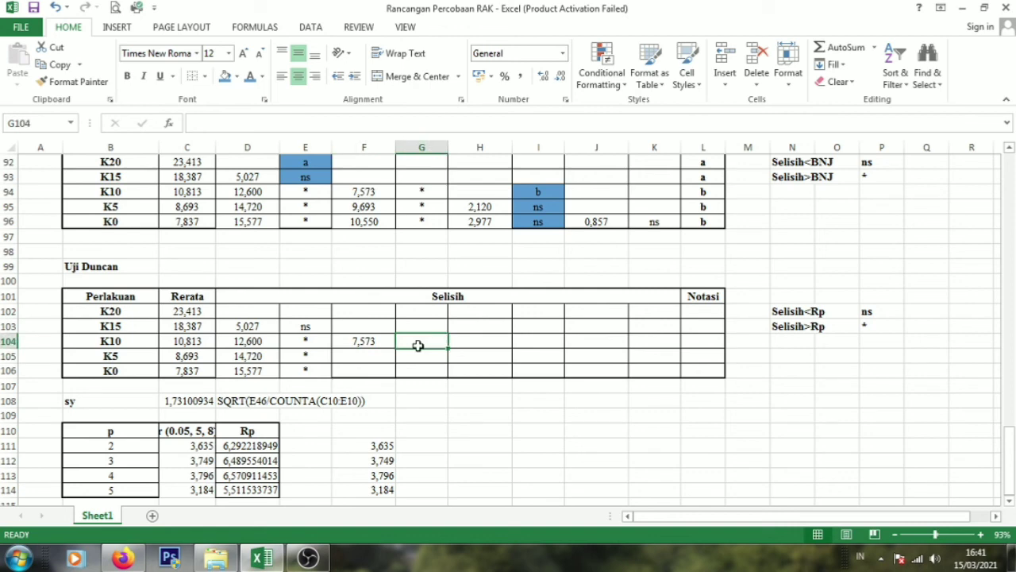
text(*)
drag(384, 341, 459, 386)
click(461, 389)
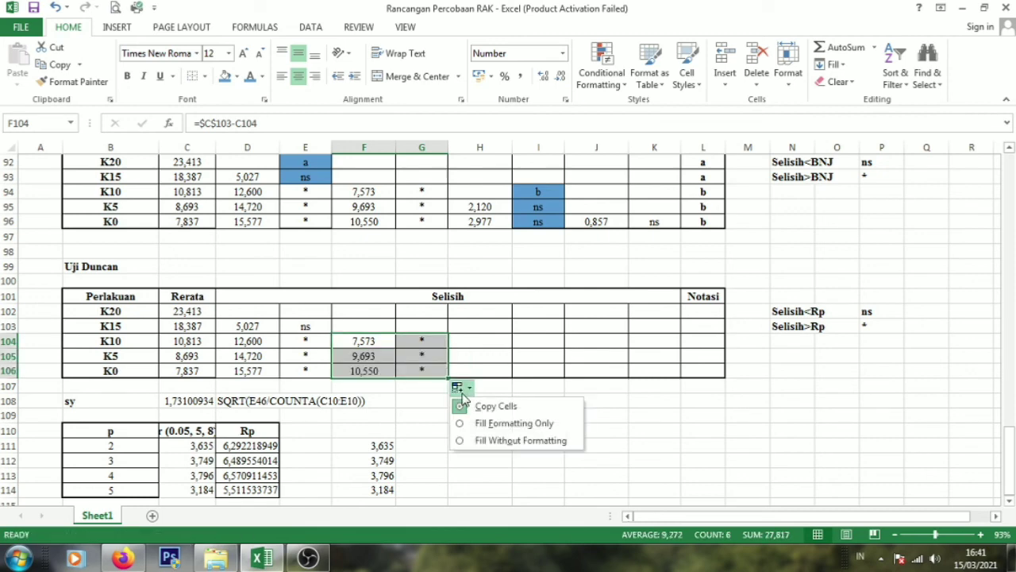
click(575, 387)
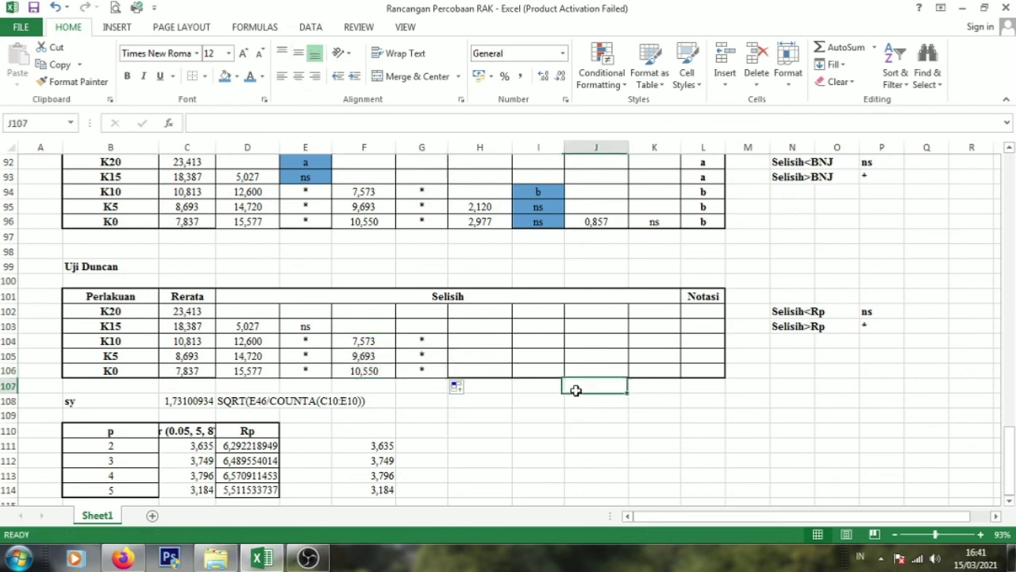
Step: Calculate the K10 minus K5 mean difference in H105 with an absolute K10 reference, =$C$104-C105
click(486, 345)
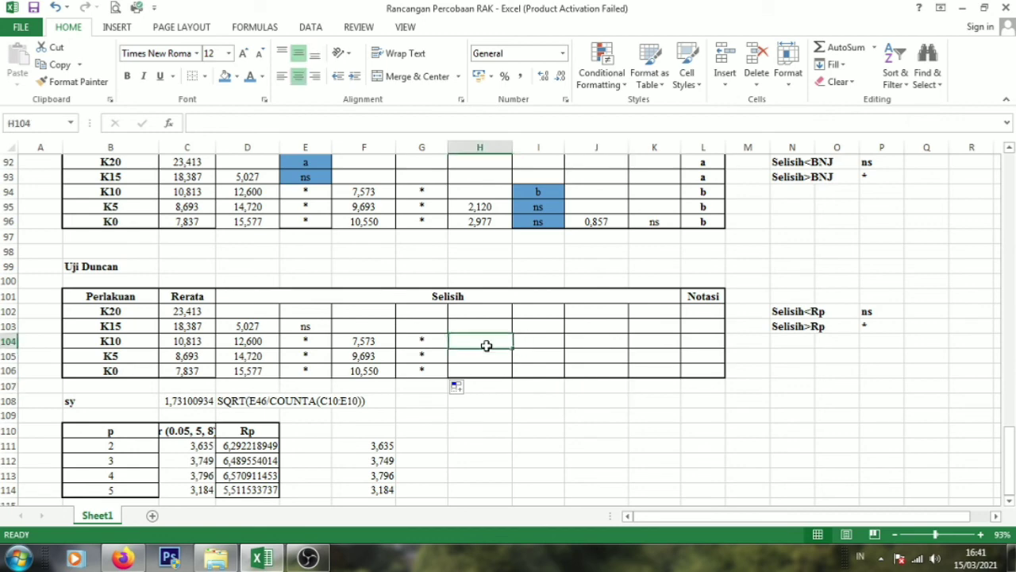
click(191, 341)
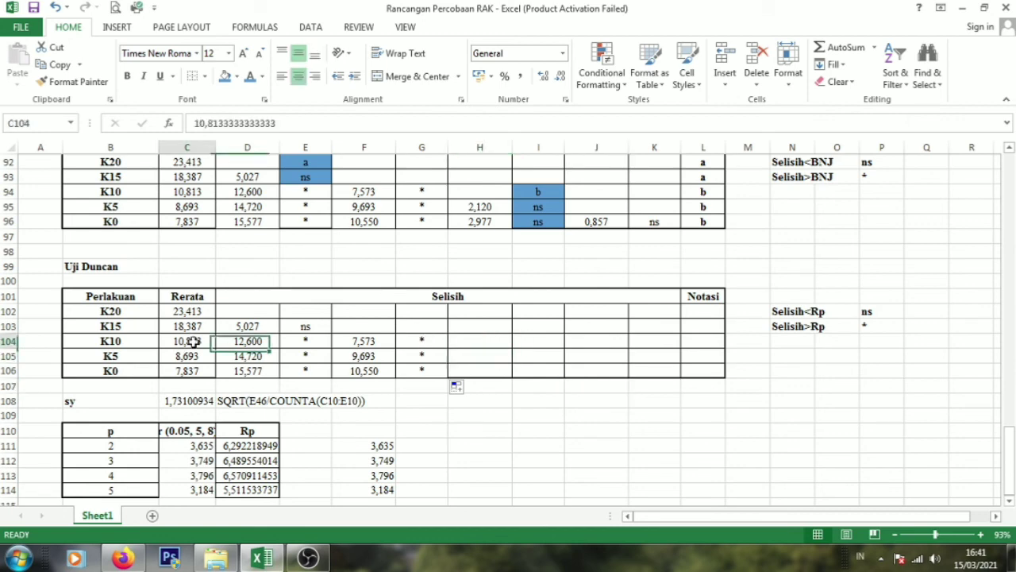
click(494, 353)
text(=)
click(189, 342)
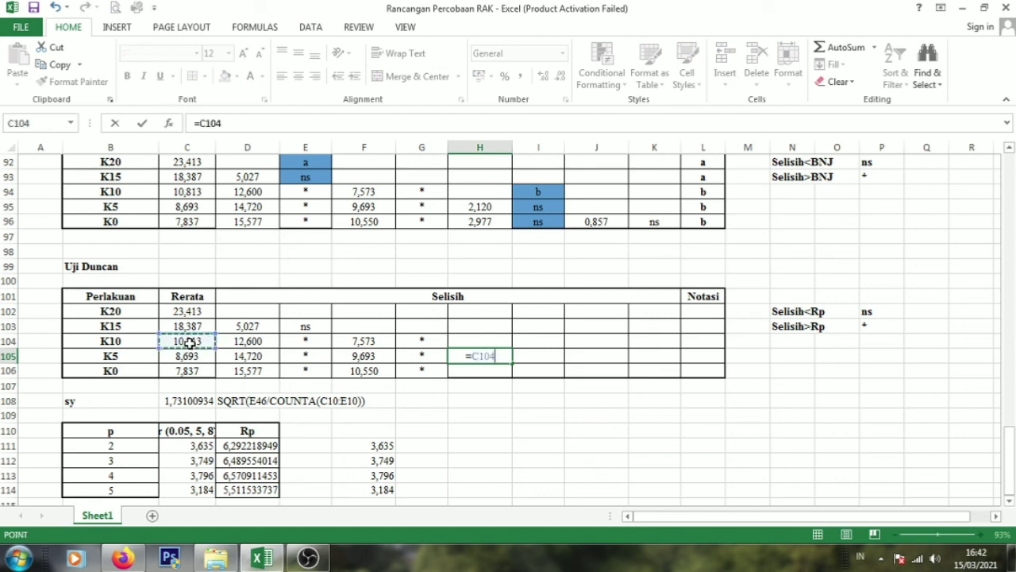
key(F4)
text(-)
click(184, 357)
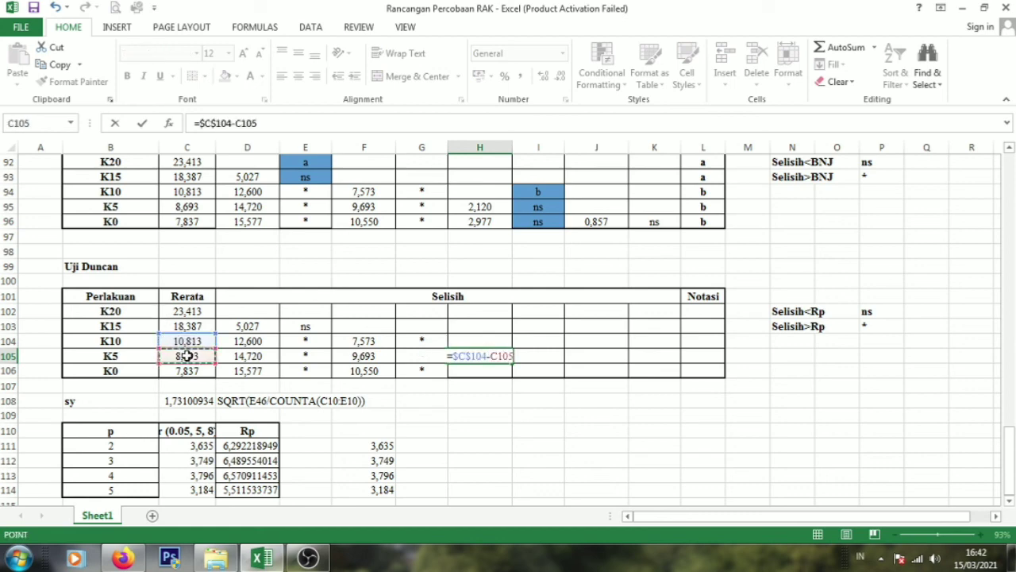
key(Return)
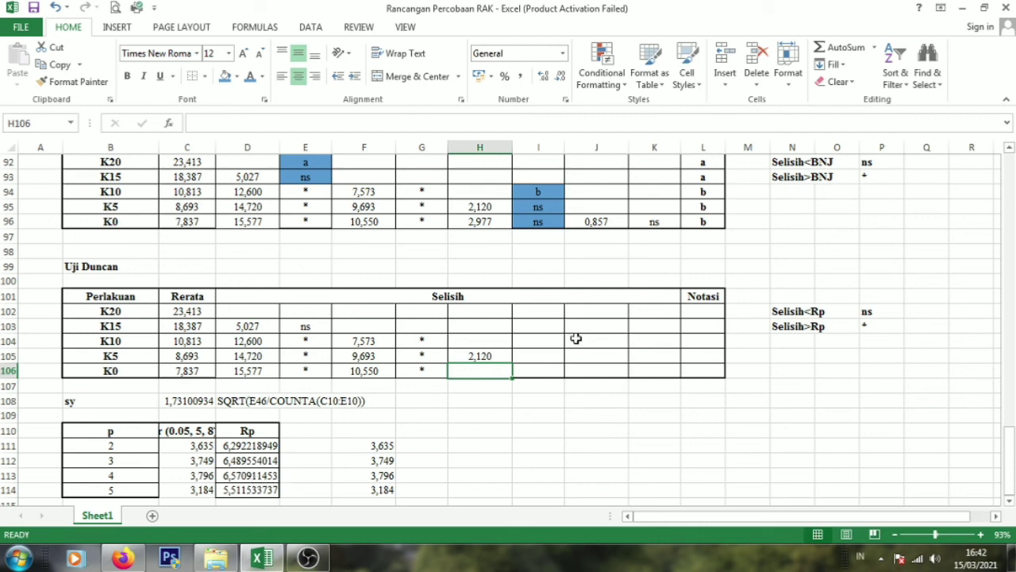
Step: Mark the K10–K5 difference ns in I105, fill the H105 formula down to H106 for K0 and mark it ns in I106
click(537, 358)
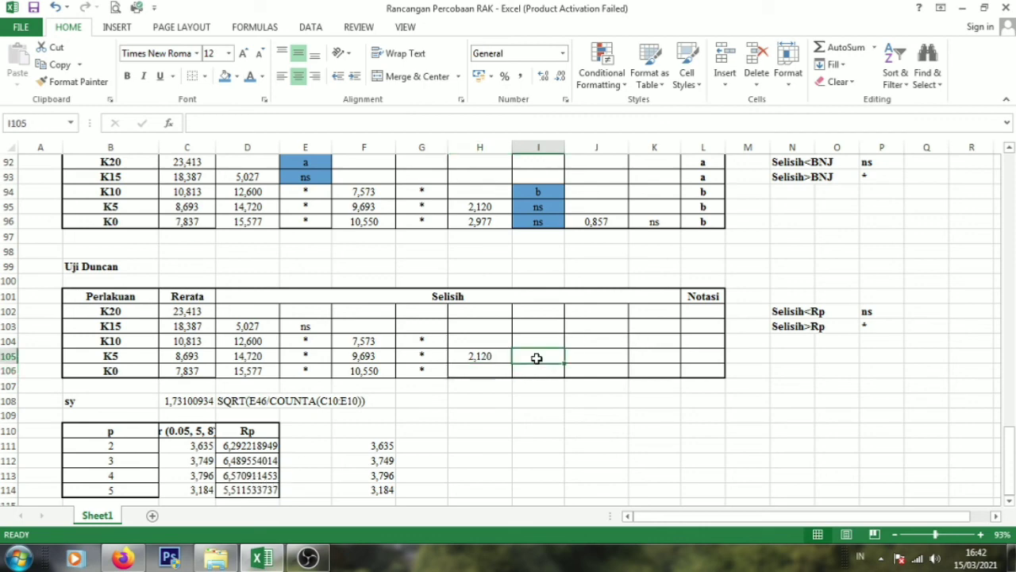
text(ns)
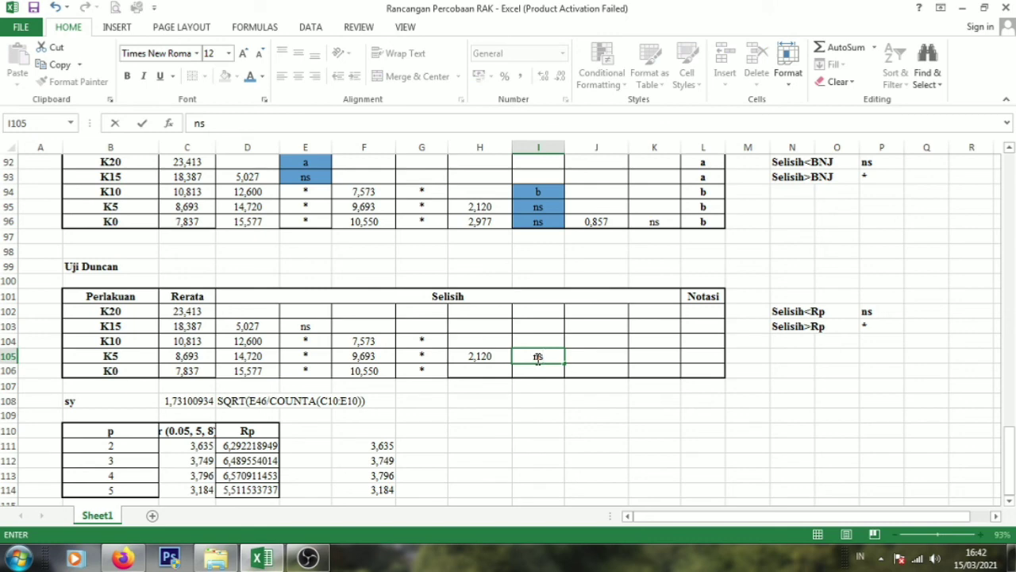
click(473, 361)
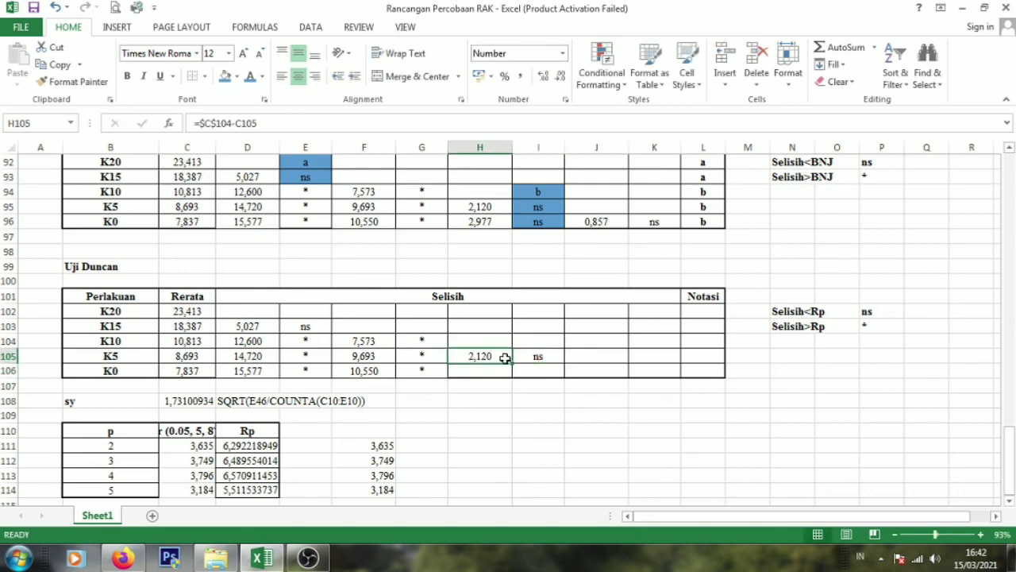
drag(511, 363, 510, 376)
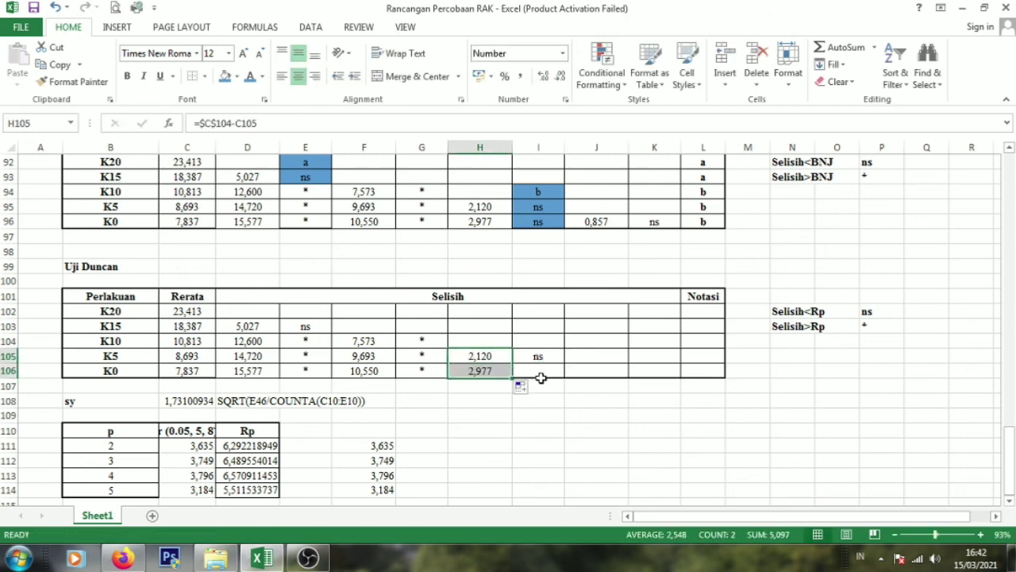
click(540, 375)
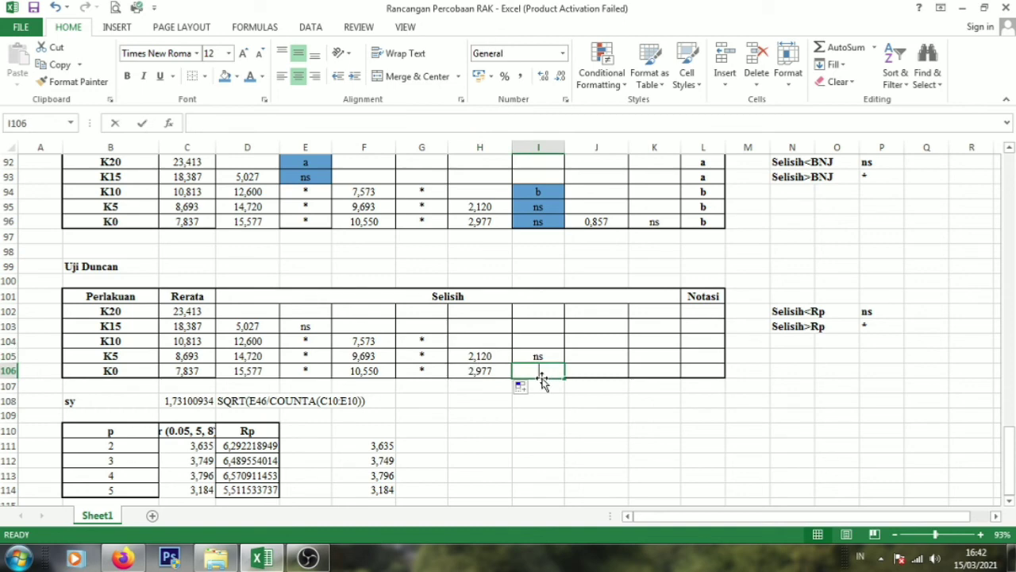
text(ns)
Step: Calculate the K5 minus K0 mean difference in J106 with =C105-C106 and mark it ns in K106
click(616, 372)
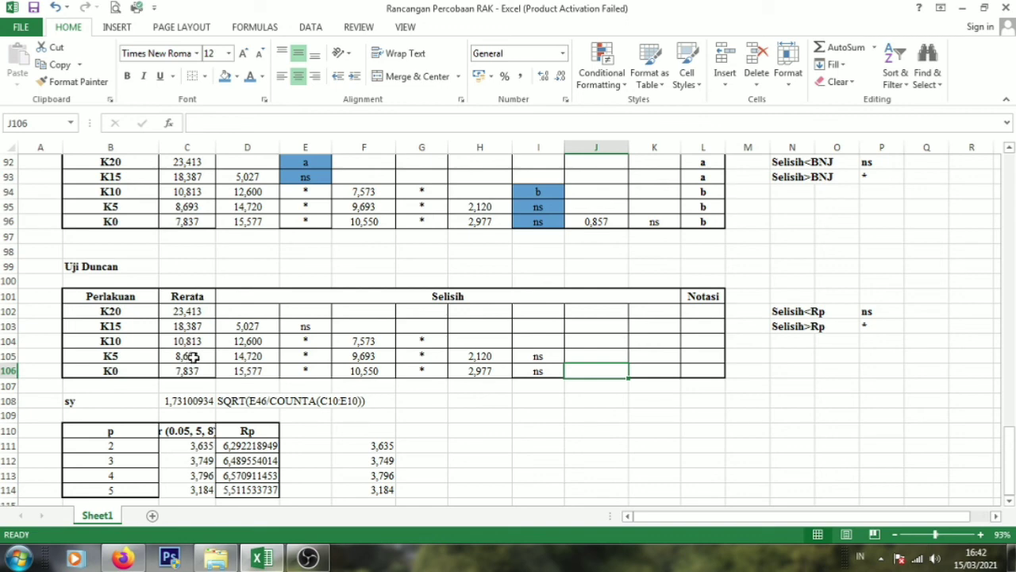
text(=)
click(193, 357)
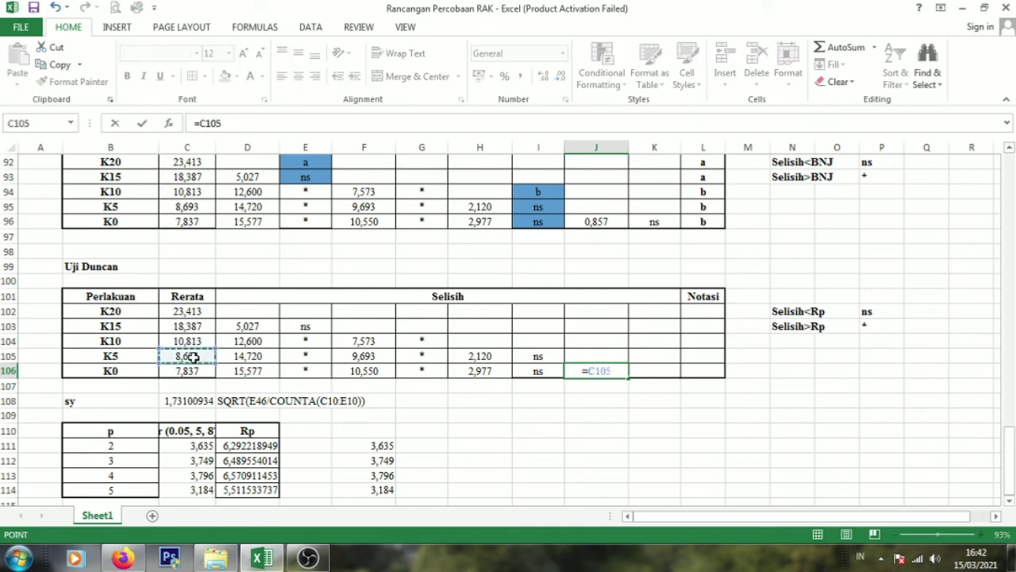
text(-)
click(197, 371)
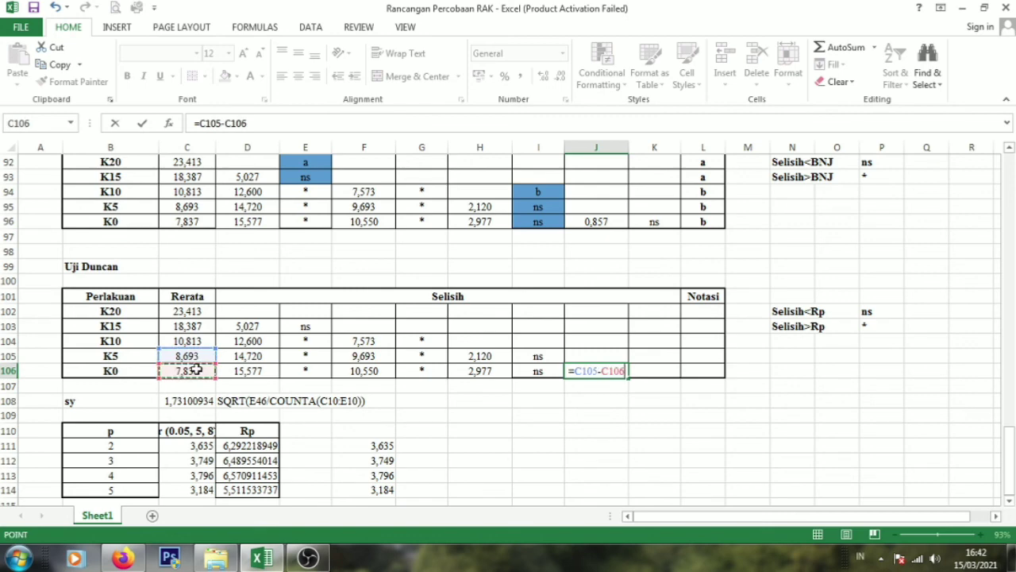
key(Return)
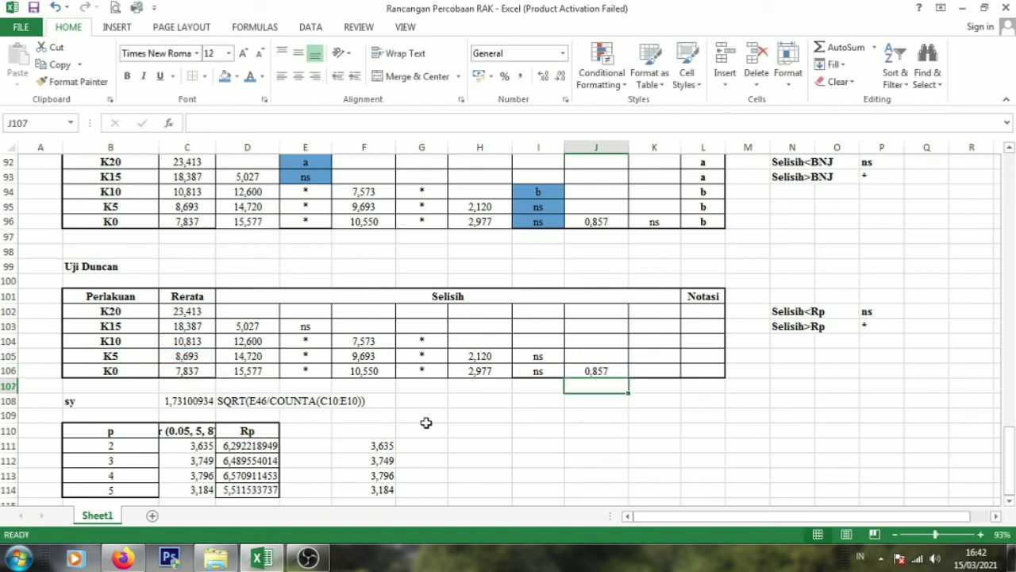
click(663, 370)
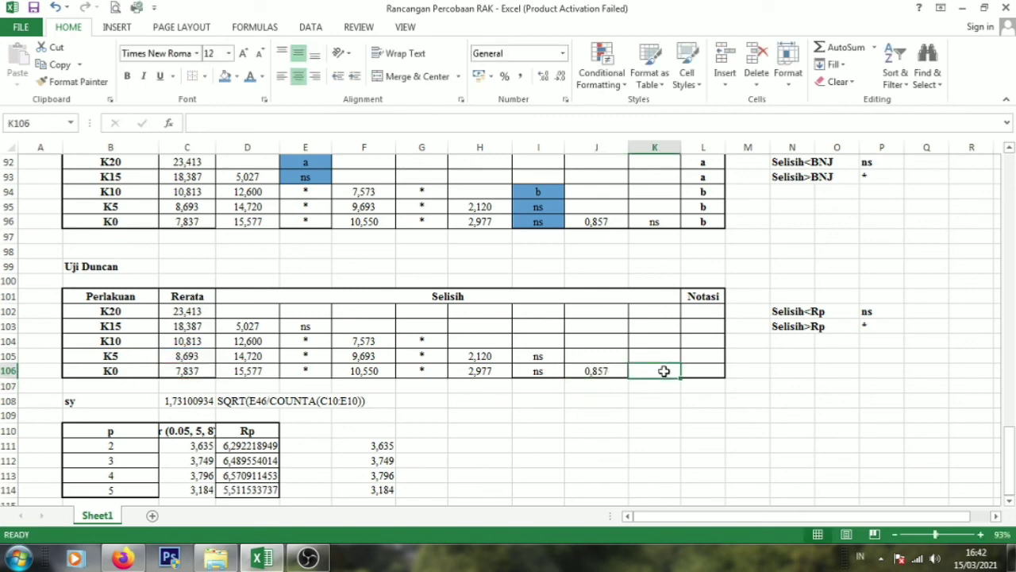
text(ns)
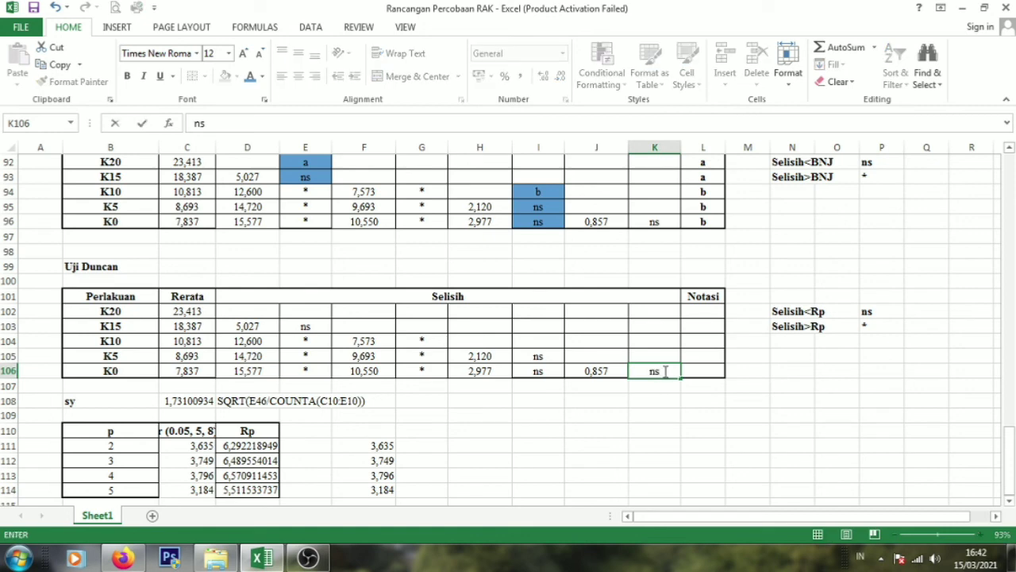
Step: Enter the group letter a in E102 of the Duncan table and shade E102:E103 blue
click(313, 314)
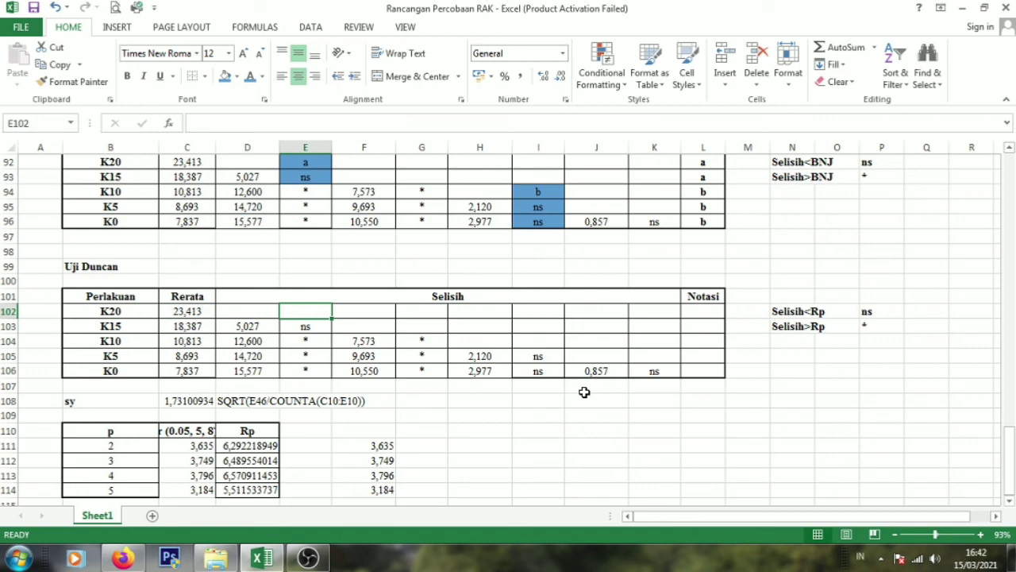
text(a)
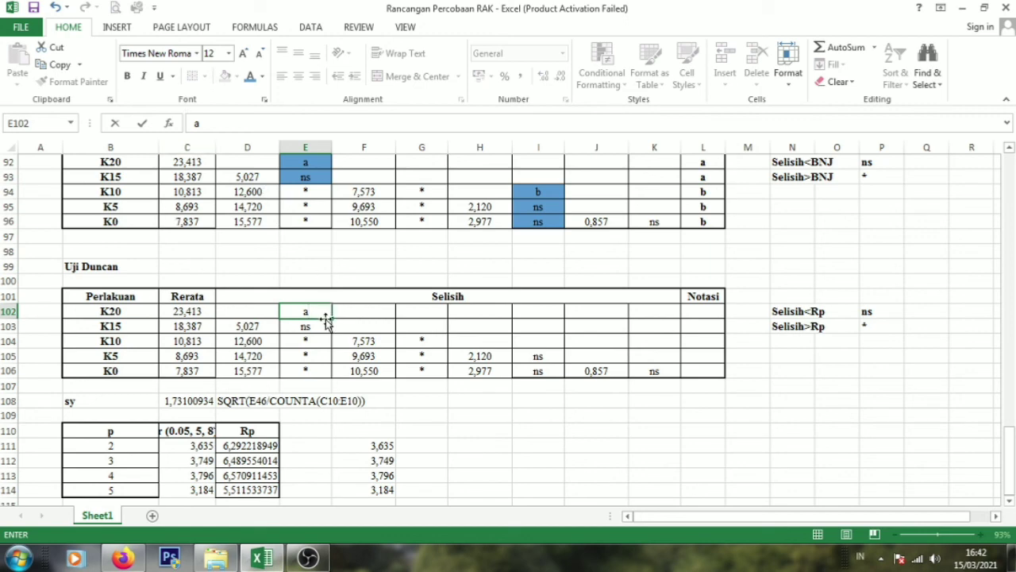
drag(326, 320, 325, 312)
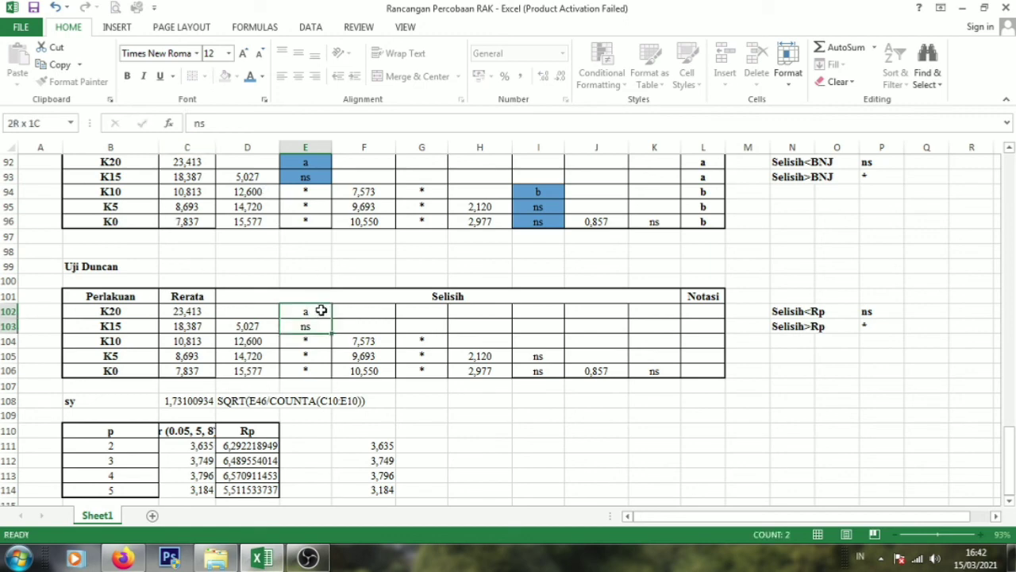
click(237, 79)
click(270, 110)
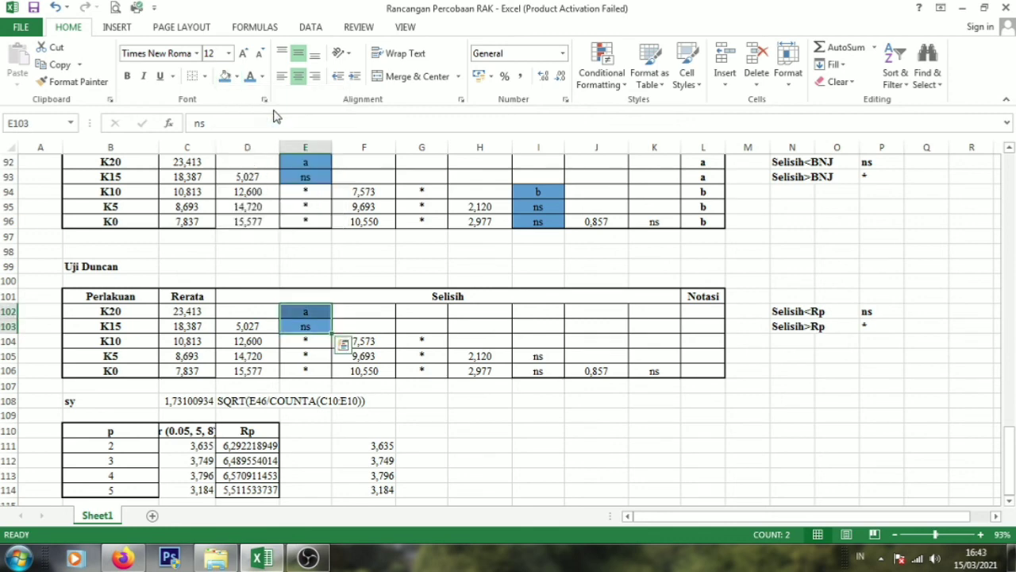
Step: Enter the notation a for K20 and K15 in L102 and L103 of the Duncan table
click(699, 313)
text(a)
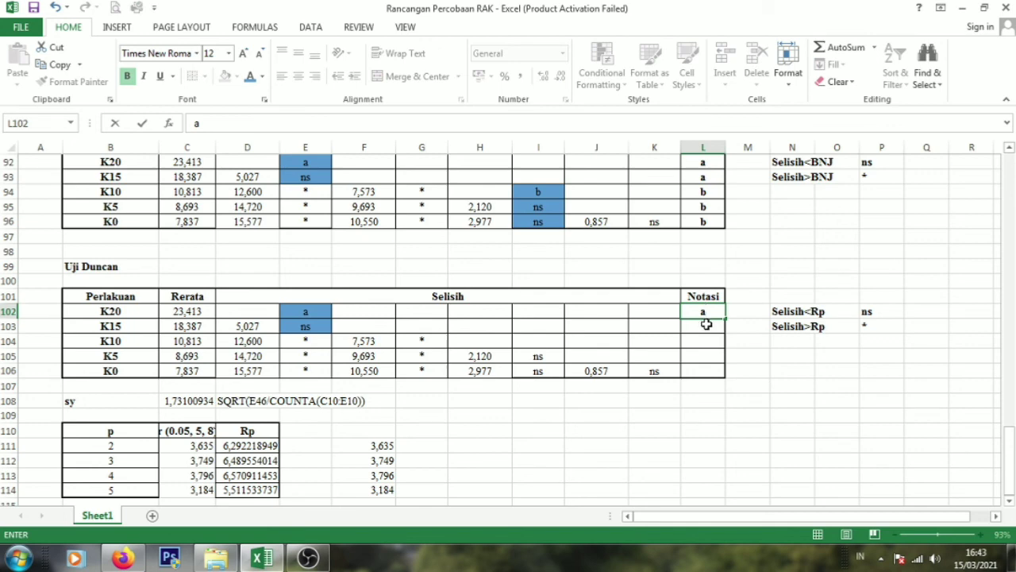
key(Return)
text(a)
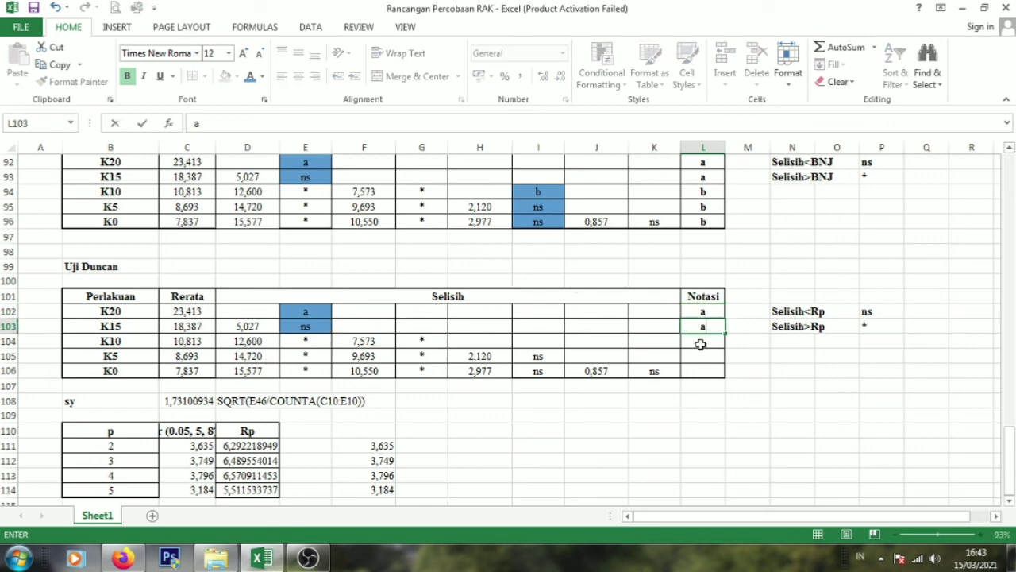
key(Return)
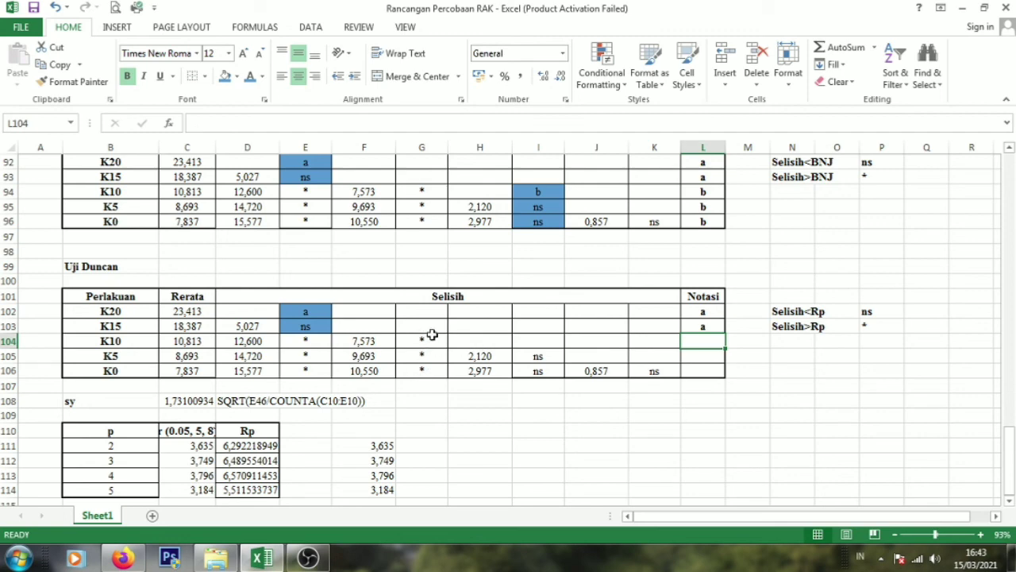
Step: Enter the group letter b in I104 and the notation b for K10, K5 and K0 in L104:L106
click(530, 336)
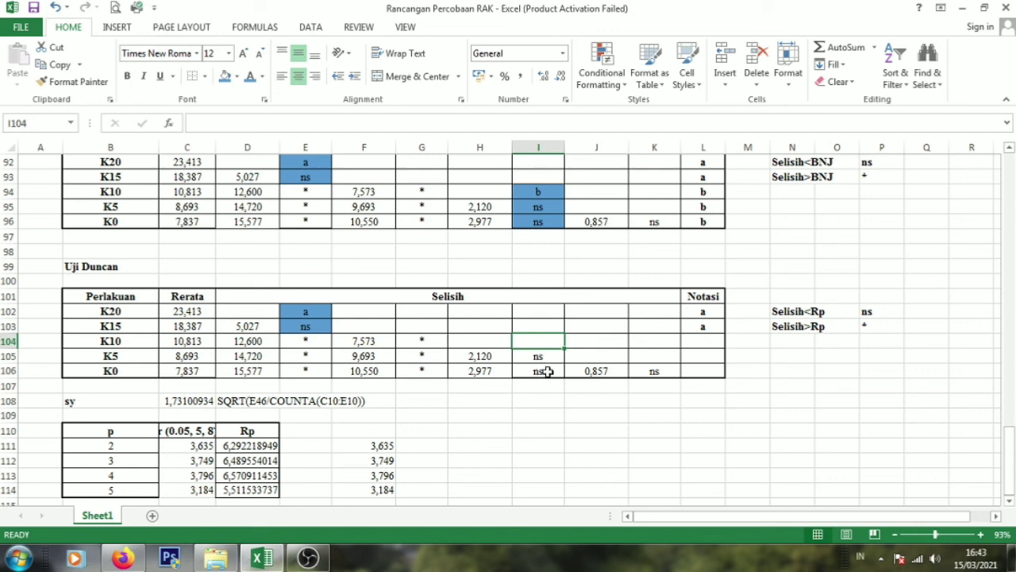
text(b)
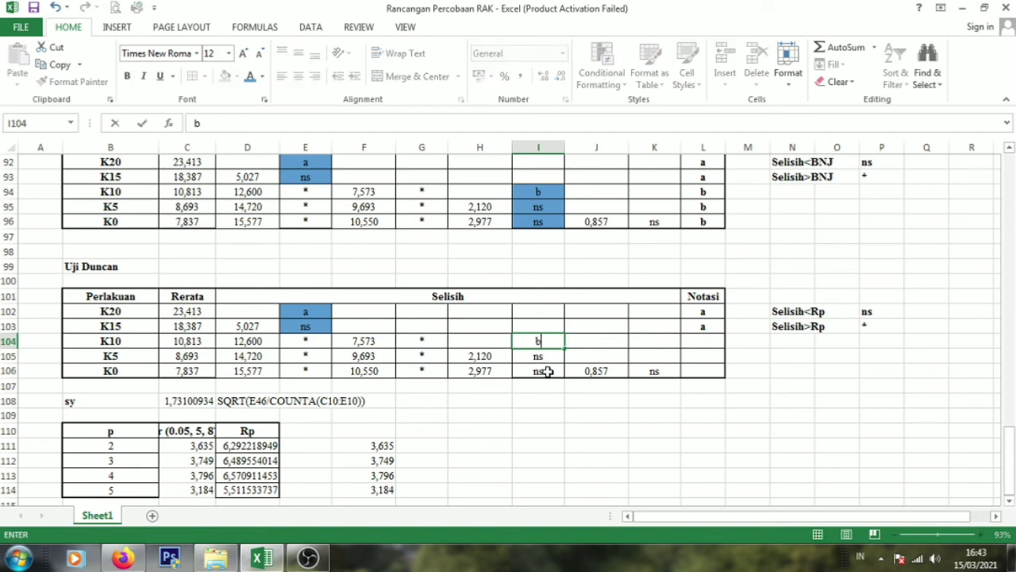
click(703, 339)
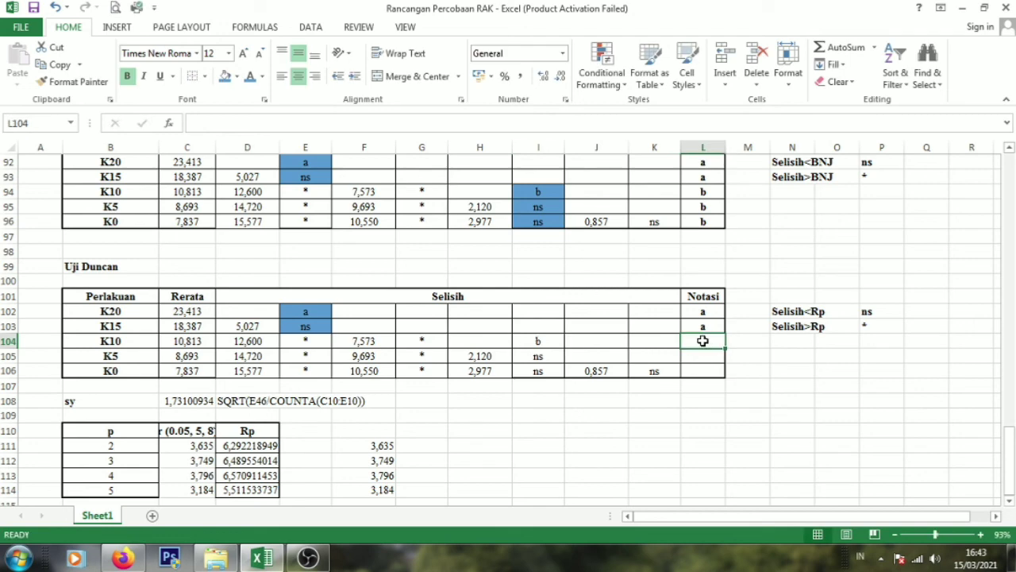
text(b)
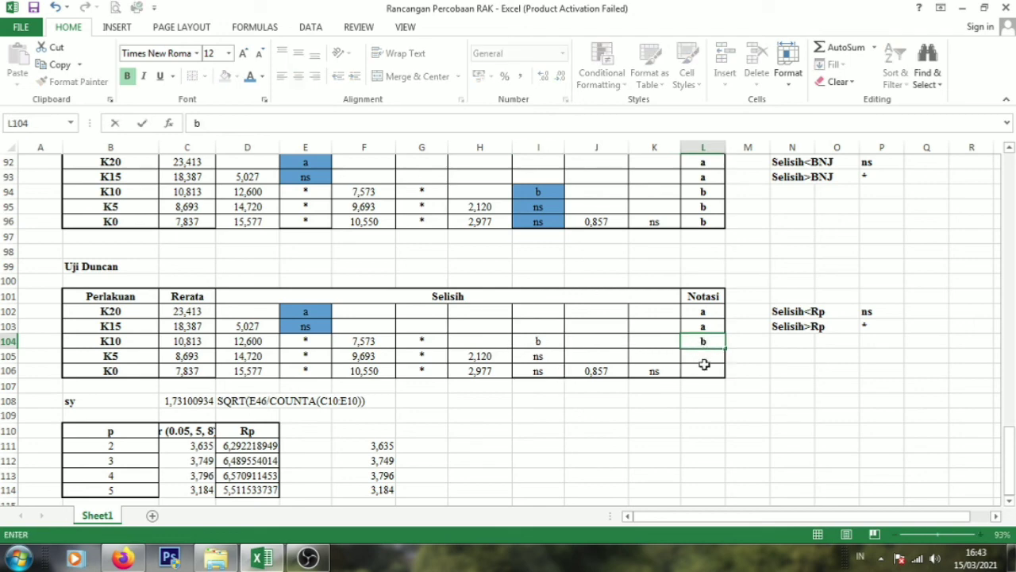
click(704, 356)
text(b)
click(702, 373)
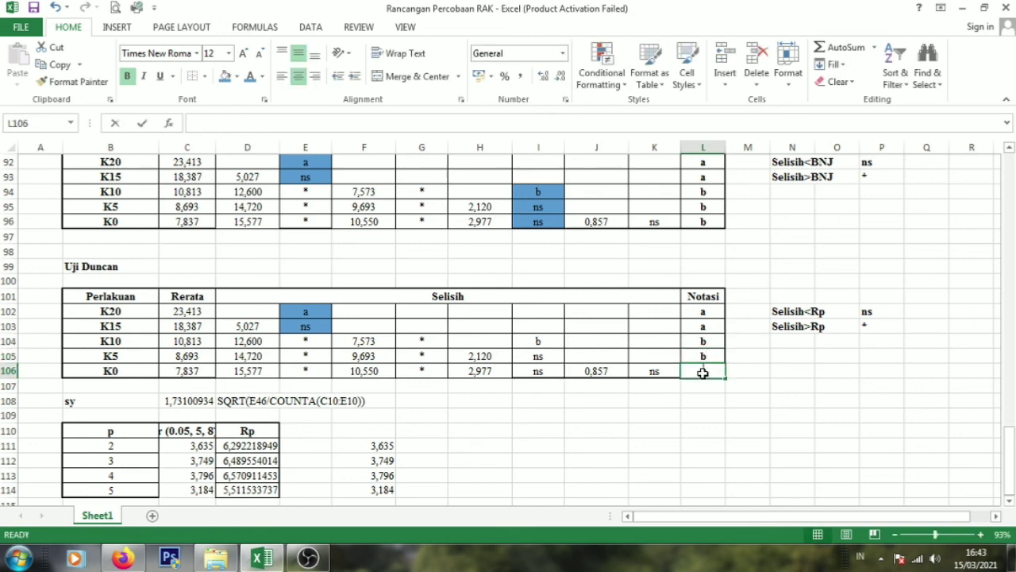
text(b)
Step: Shade the second non-significant group, cells I104:I106 of the Duncan table, blue
drag(537, 342, 538, 371)
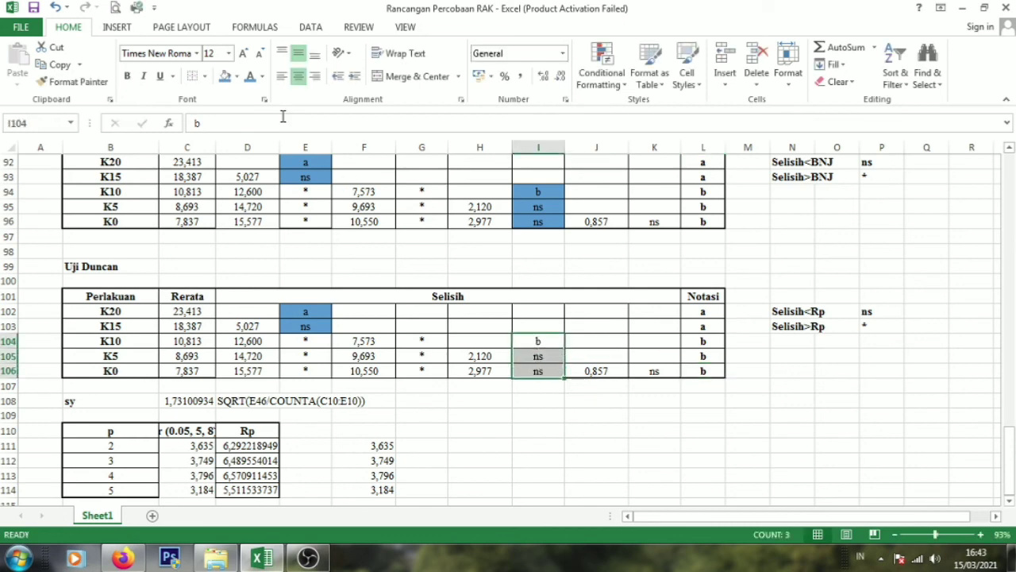
click(225, 76)
click(565, 417)
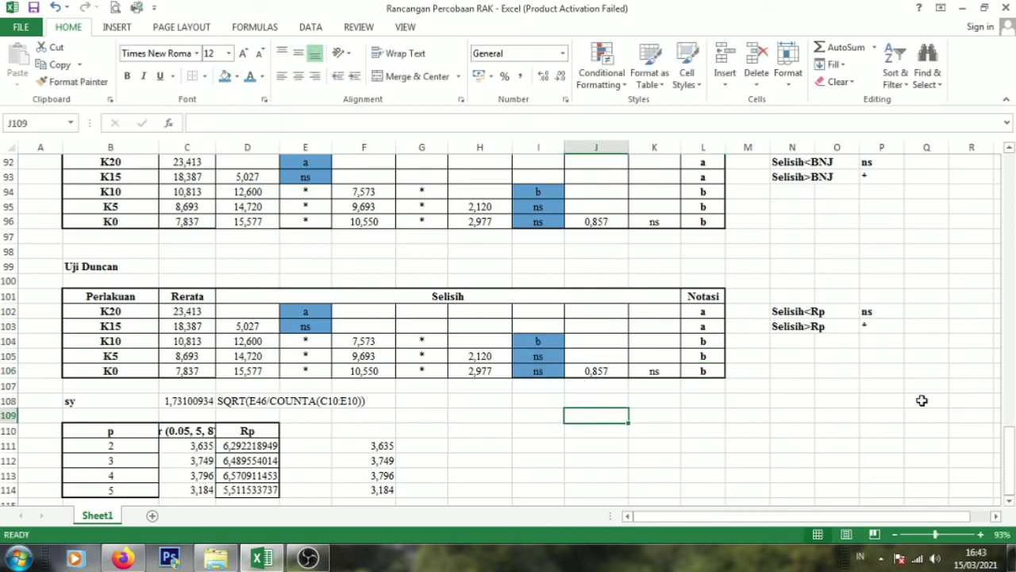
Step: Review the analysis of variance table, the formula notes and the BNT, BNJ and Duncan test tables
click(1007, 470)
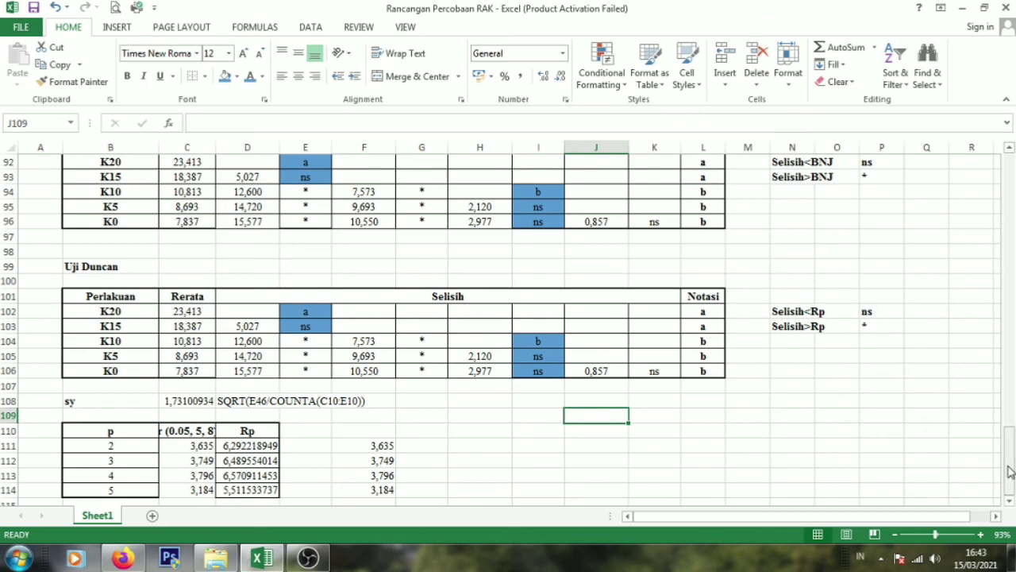
mouse_move(1008, 470)
mouse_down()
mouse_move(1009, 448)
mouse_move(1010, 487)
mouse_up()
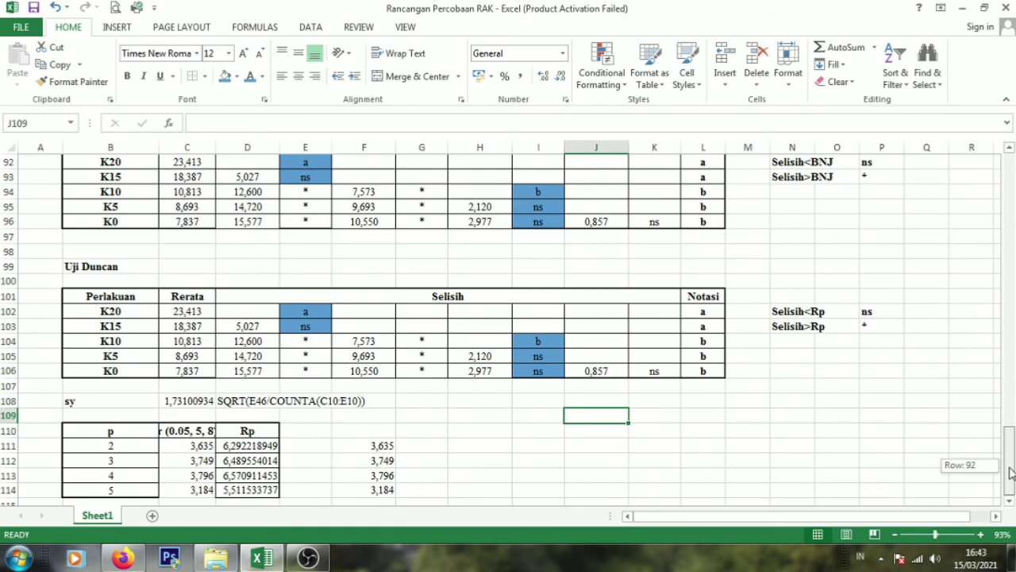
drag(1010, 473, 1012, 448)
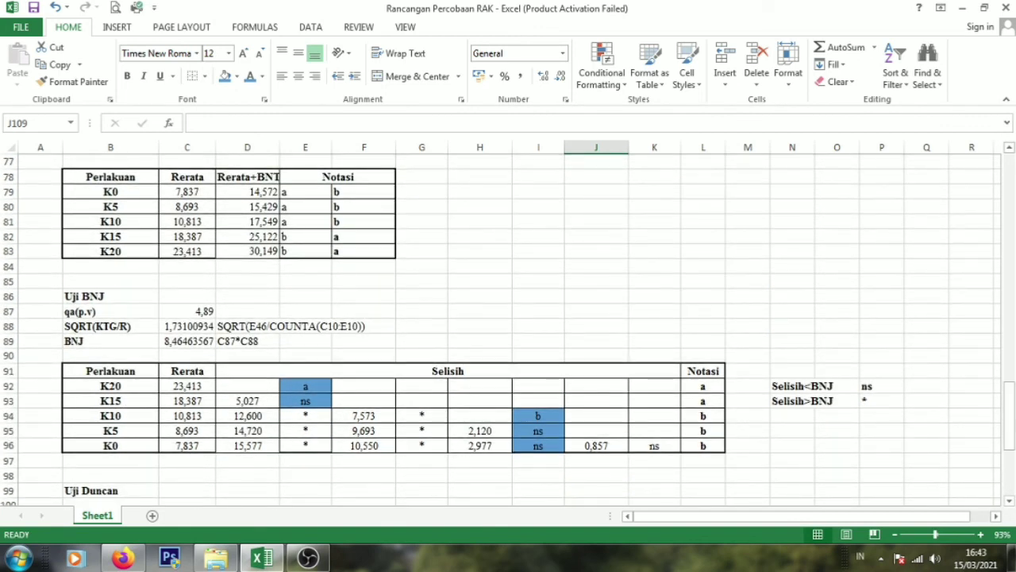
drag(1011, 449, 1012, 473)
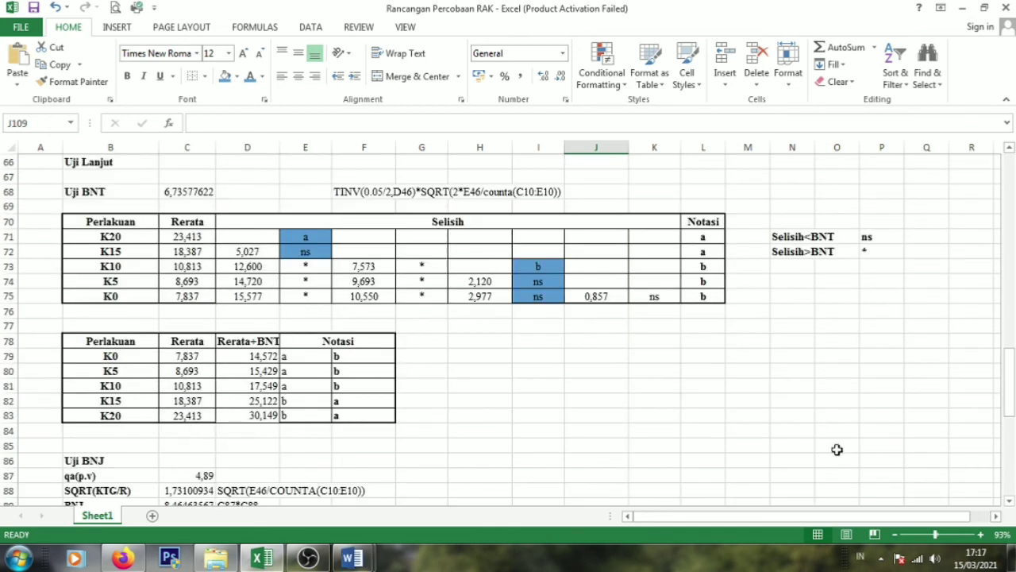
drag(1010, 400, 1010, 380)
drag(1013, 347, 1013, 339)
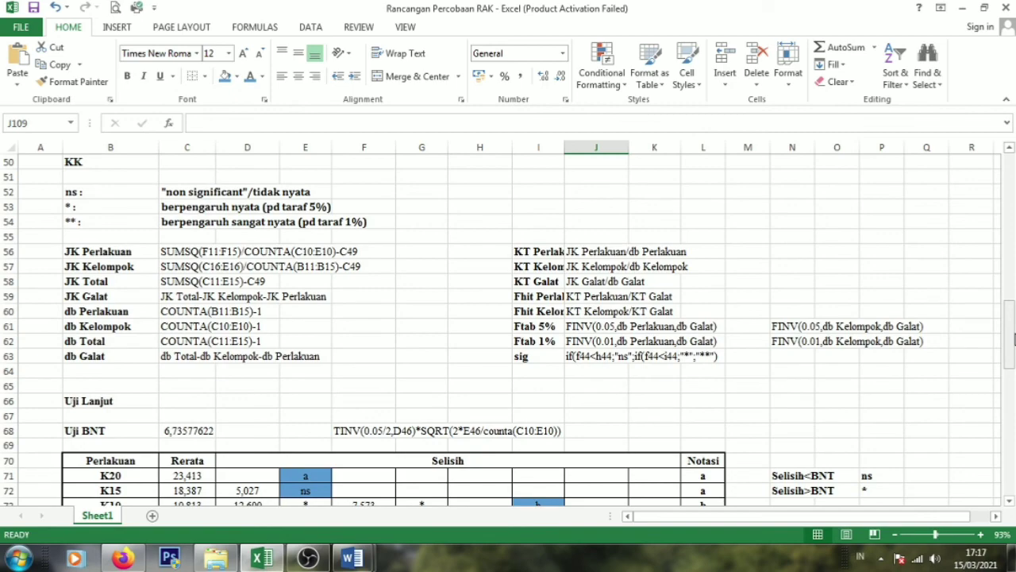
mouse_move(1013, 339)
mouse_down()
mouse_move(1013, 350)
mouse_move(1013, 329)
mouse_up()
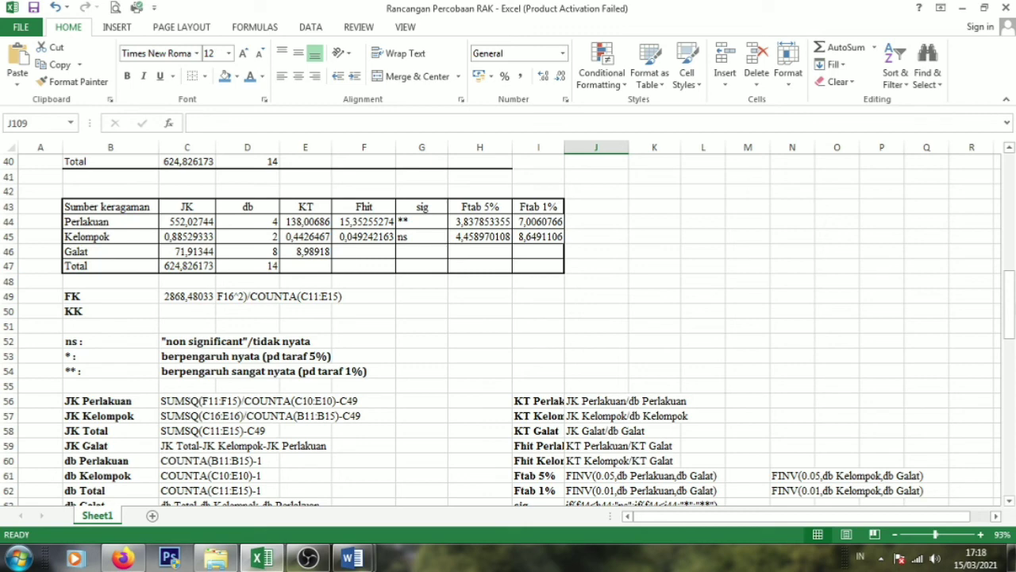
drag(1011, 303, 1013, 396)
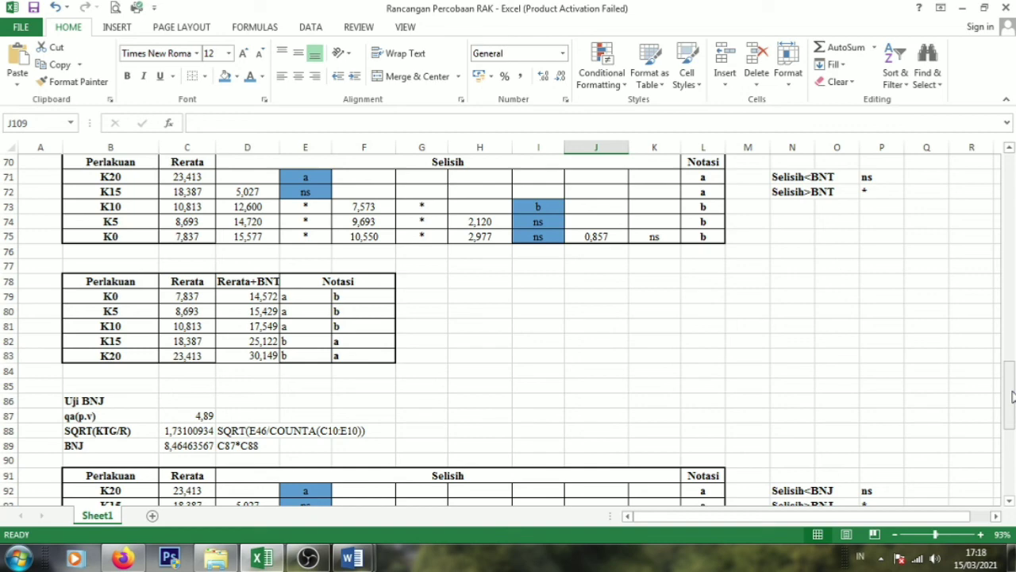
drag(1012, 397, 1013, 508)
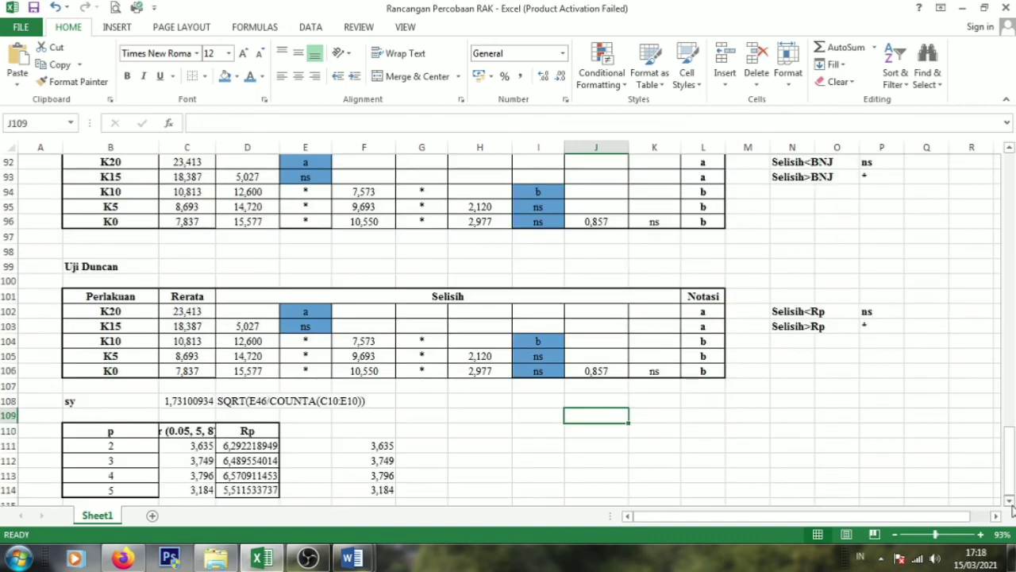